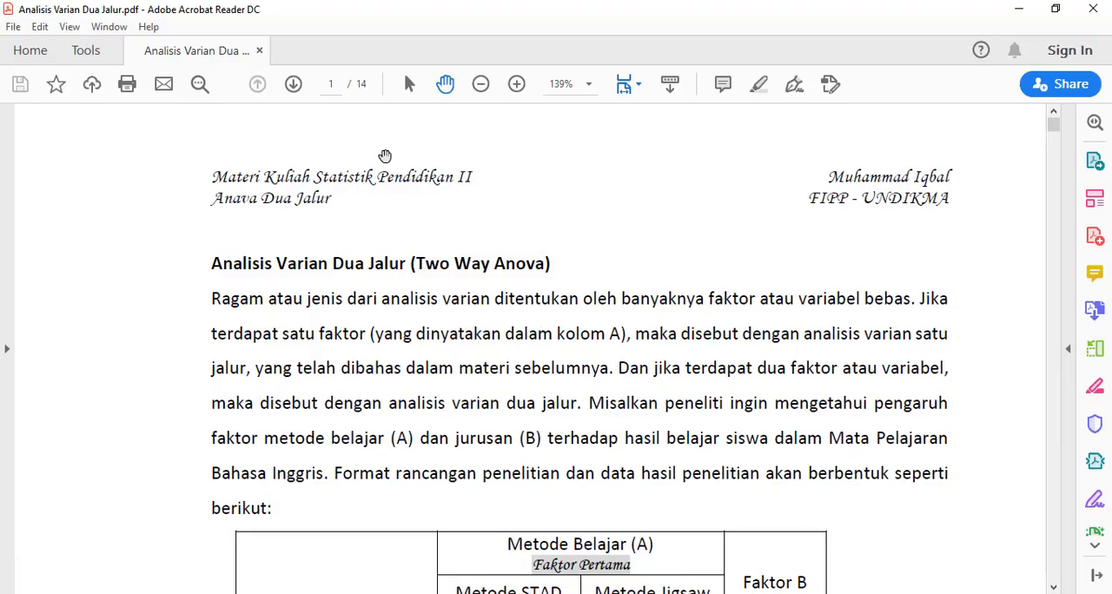
Go to page 11 of the PDF and scroll to the Contoh 2 example text.
{"action": "left_click", "coordinate": [336, 84]}
{"action": "type", "text": "11"}
{"action": "key", "text": "Return"}
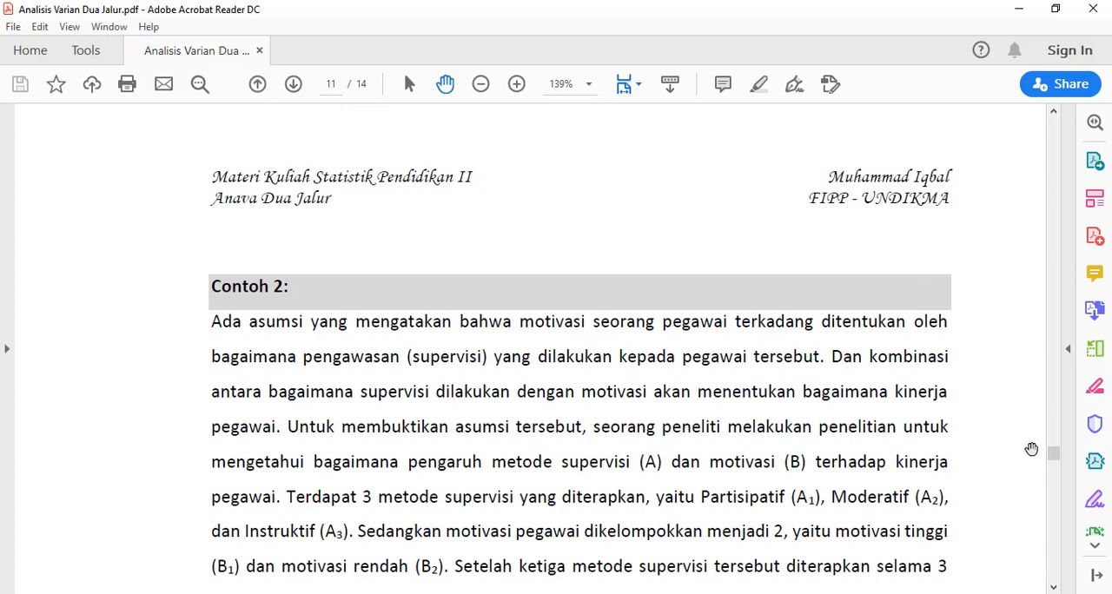
{"action": "scroll", "coordinate": [700, 388], "scroll_direction": "down", "scroll_amount": 2}
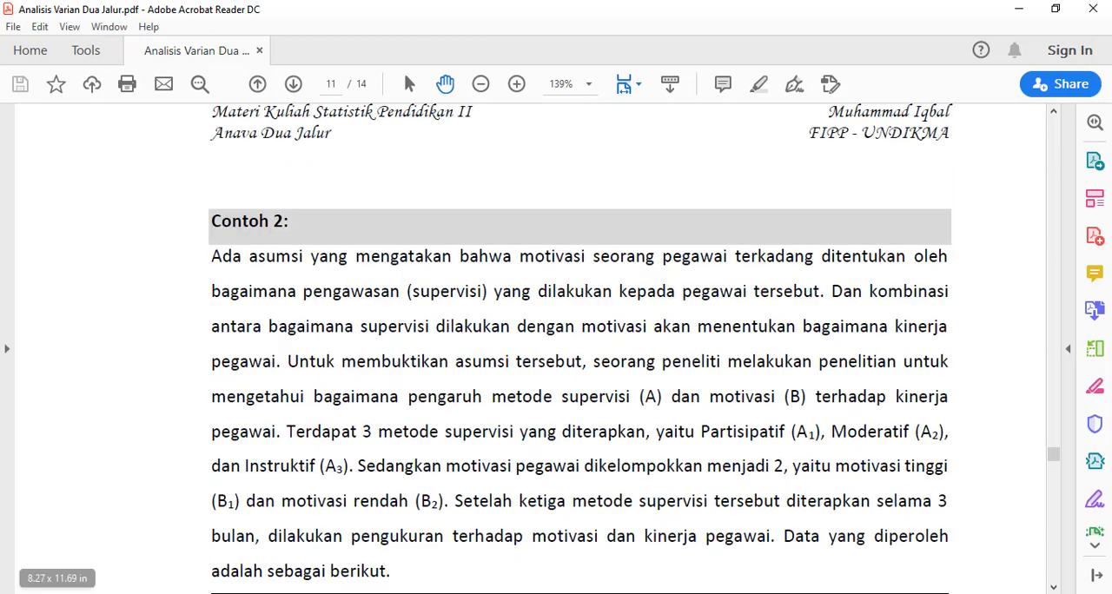
Switch to the Word version of the lecture and scroll to the Contoh 2 heading on page 11.
{"action": "key", "text": "alt+Tab"}
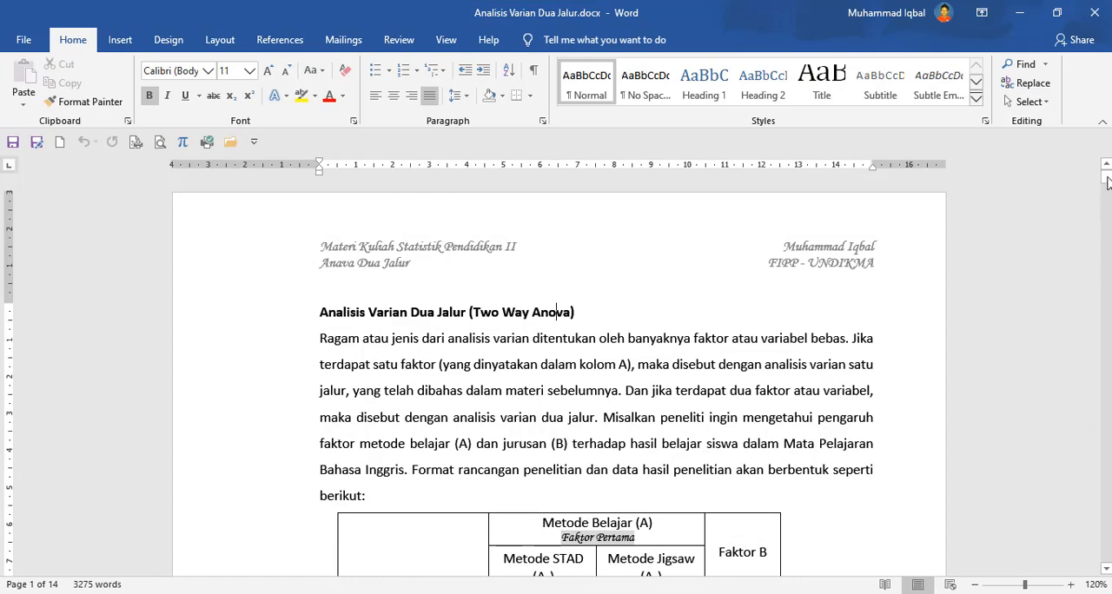
{"action": "left_click_drag", "start_coordinate": [1107, 180], "coordinate": [1105, 478]}
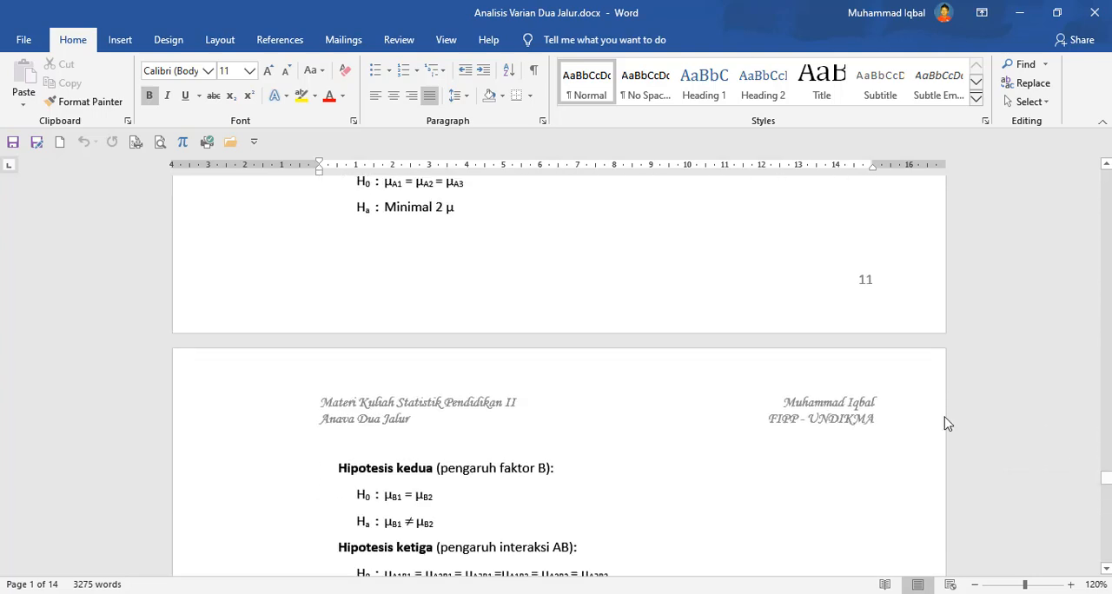
{"action": "scroll", "coordinate": [707, 373], "scroll_direction": "up", "scroll_amount": 15}
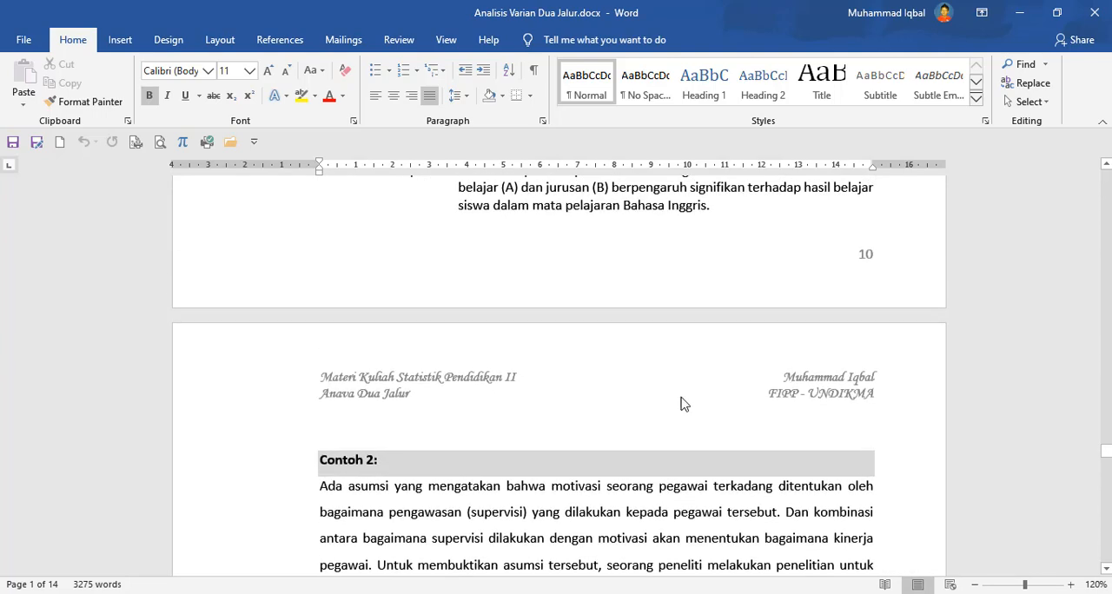
{"action": "left_click", "coordinate": [665, 456]}
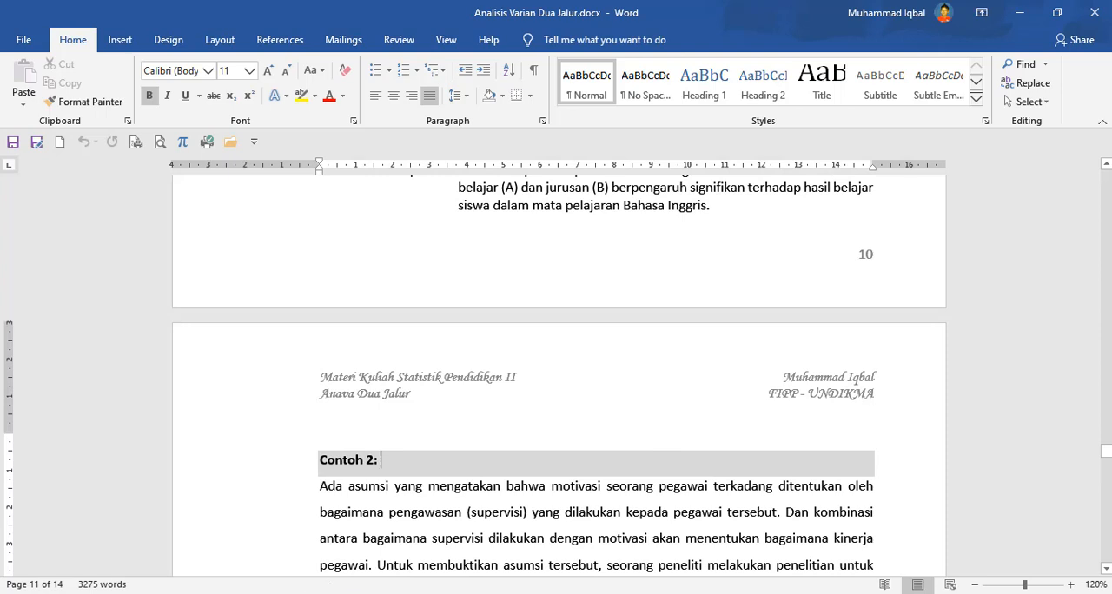
Switch to the Excel workbook and highlight the raw score block in columns A to H.
{"action": "left_click", "coordinate": [240, 593]}
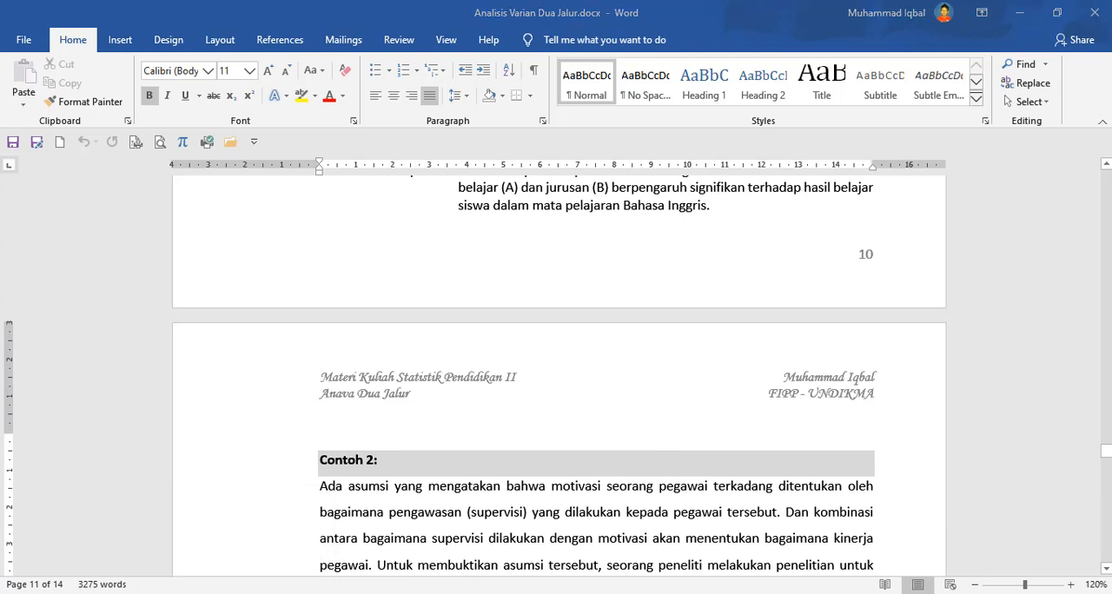
{"action": "mouse_move", "coordinate": [369, 593]}
{"action": "left_click", "coordinate": [120, 593]}
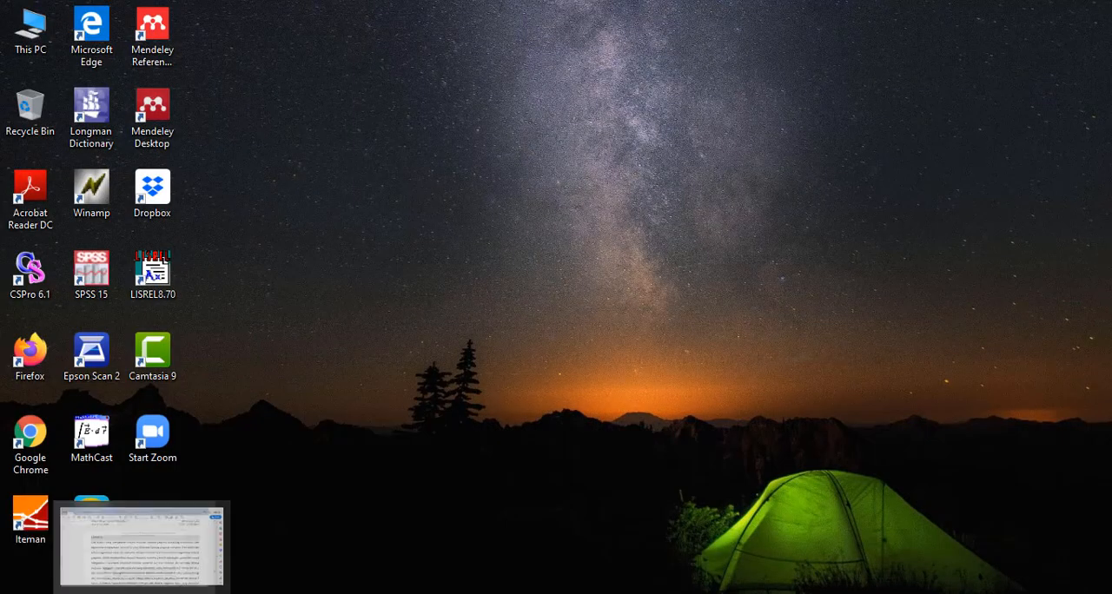
{"action": "left_click", "coordinate": [355, 589]}
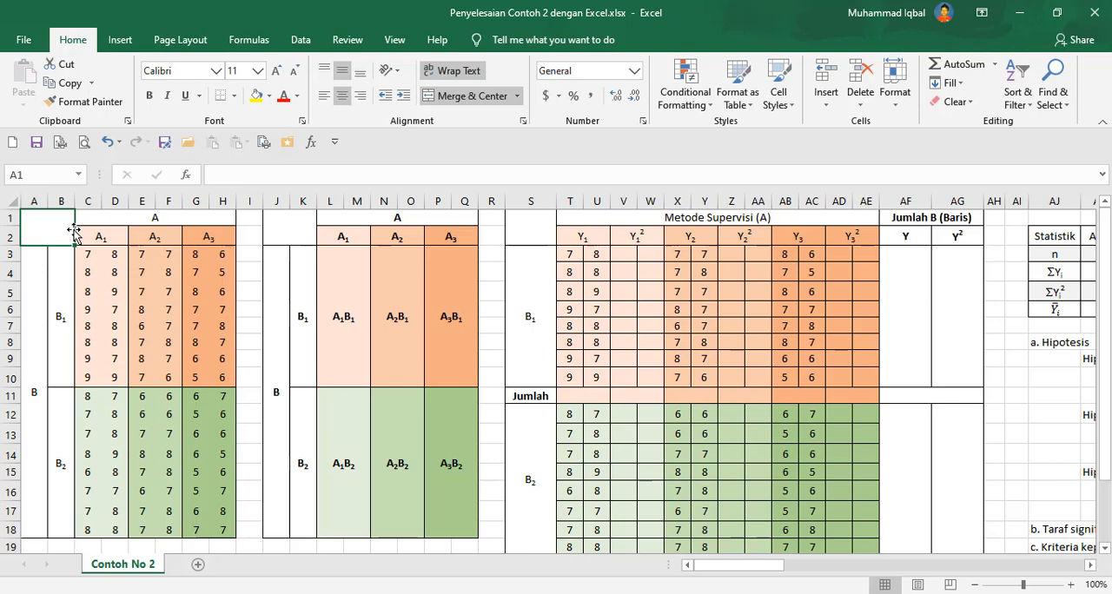
{"action": "left_click_drag", "start_coordinate": [60, 231], "coordinate": [174, 356]}
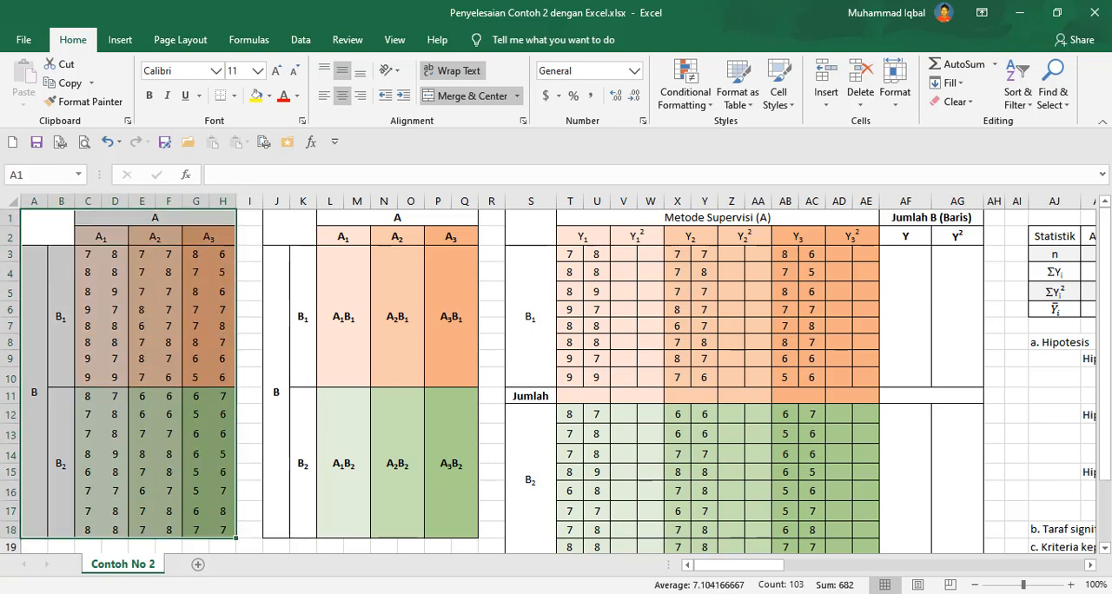
Compare the PDF's supervision and motivation data table with the Excel score block.
{"action": "key", "text": "alt+Tab"}
{"action": "scroll", "coordinate": [506, 368], "scroll_direction": "down", "scroll_amount": 6}
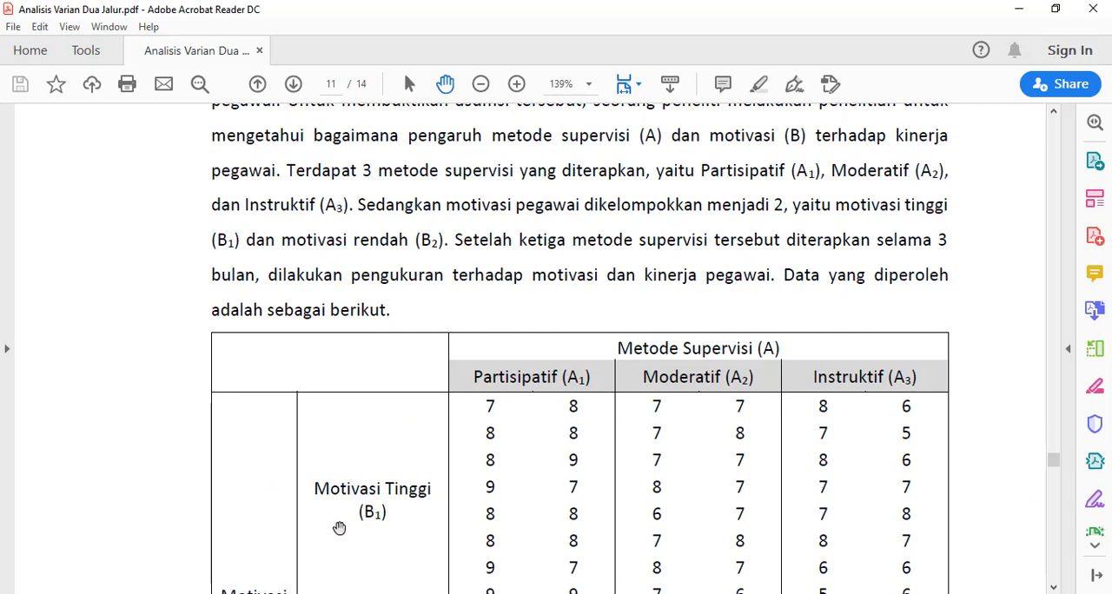
{"action": "mouse_move", "coordinate": [108, 593]}
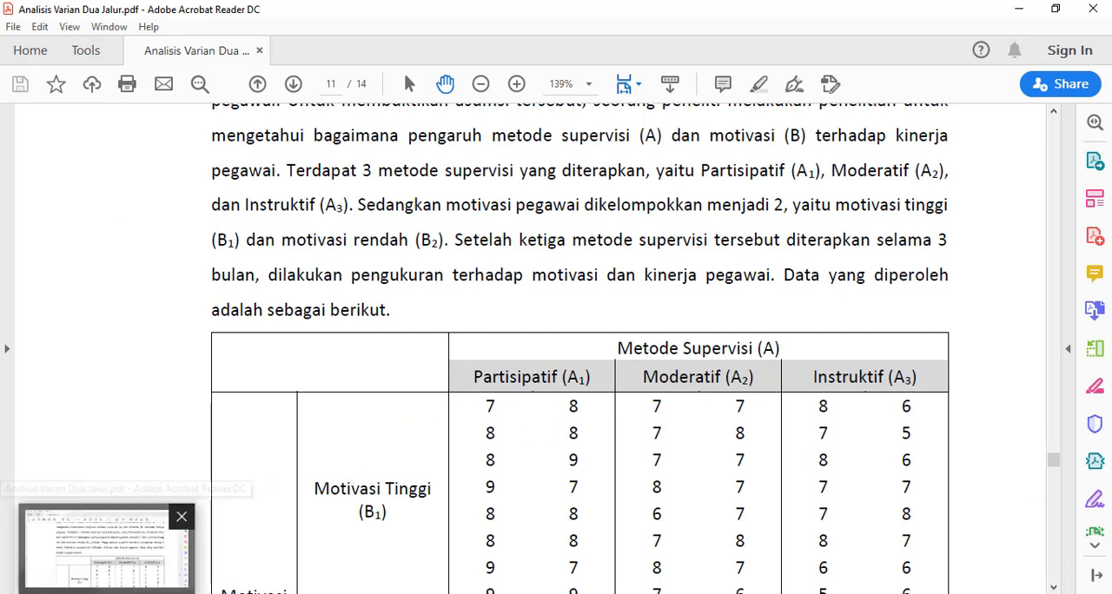
{"action": "left_click", "coordinate": [107, 592]}
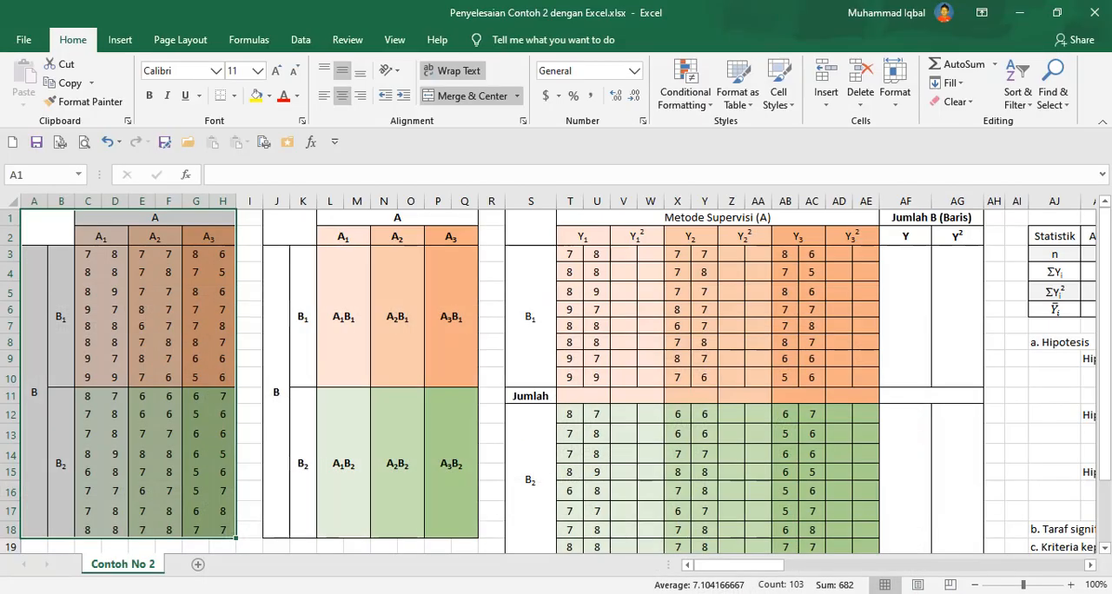
Switch to Word, scroll down to the Contoh 2 data table and select it.
{"action": "left_click", "coordinate": [245, 593]}
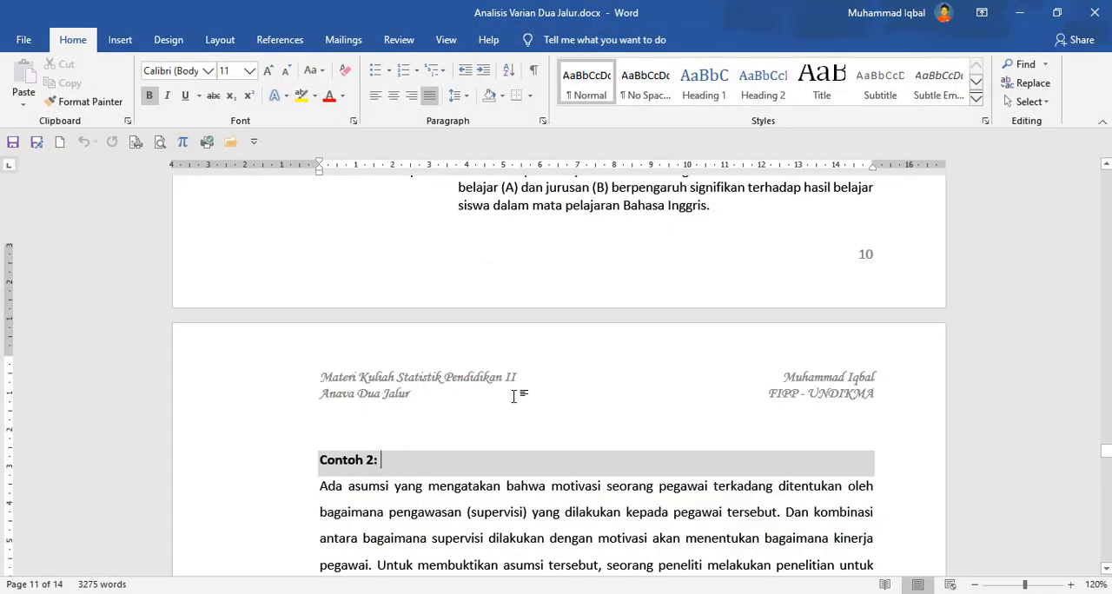
{"action": "scroll", "coordinate": [516, 392], "scroll_direction": "down", "scroll_amount": 5}
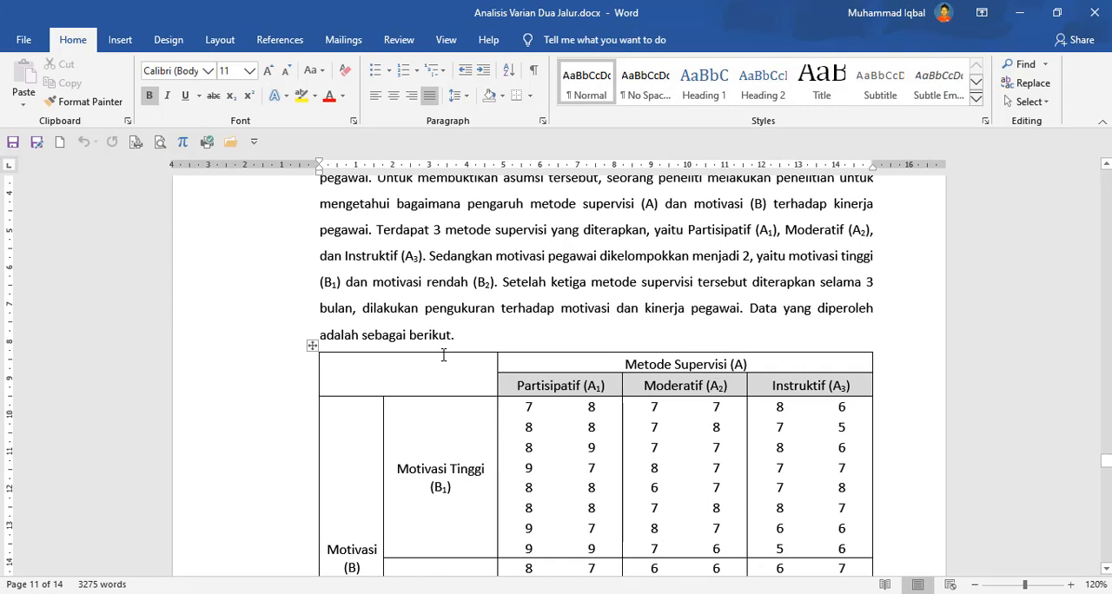
{"action": "left_click", "coordinate": [613, 353]}
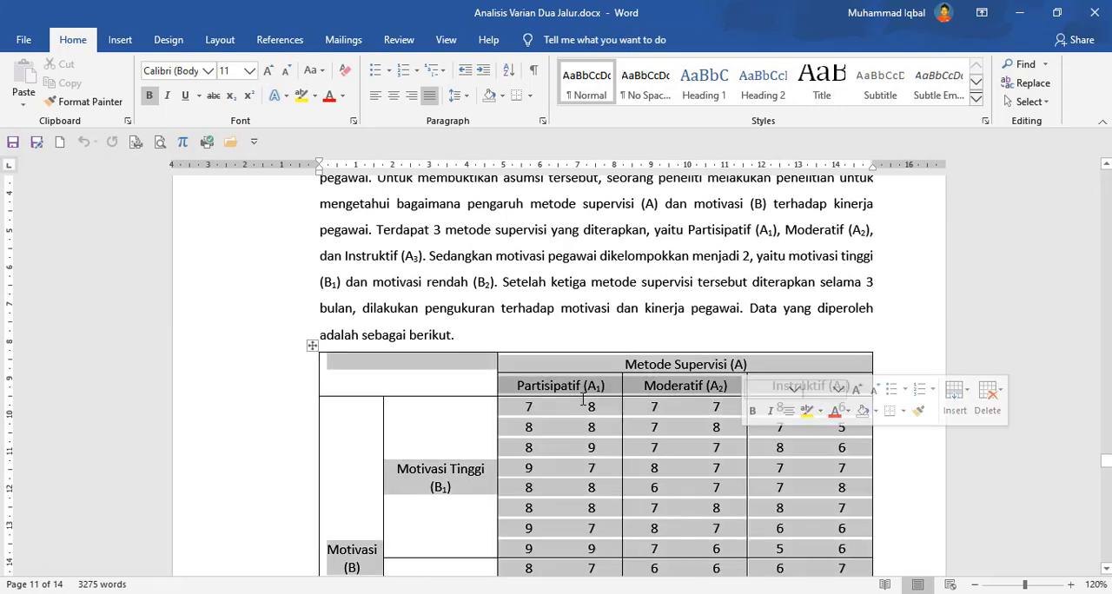
In Excel, highlight the A×B cell layout table in columns J to Q and the A1B1 scores in C3:D10.
{"action": "left_click", "coordinate": [245, 593]}
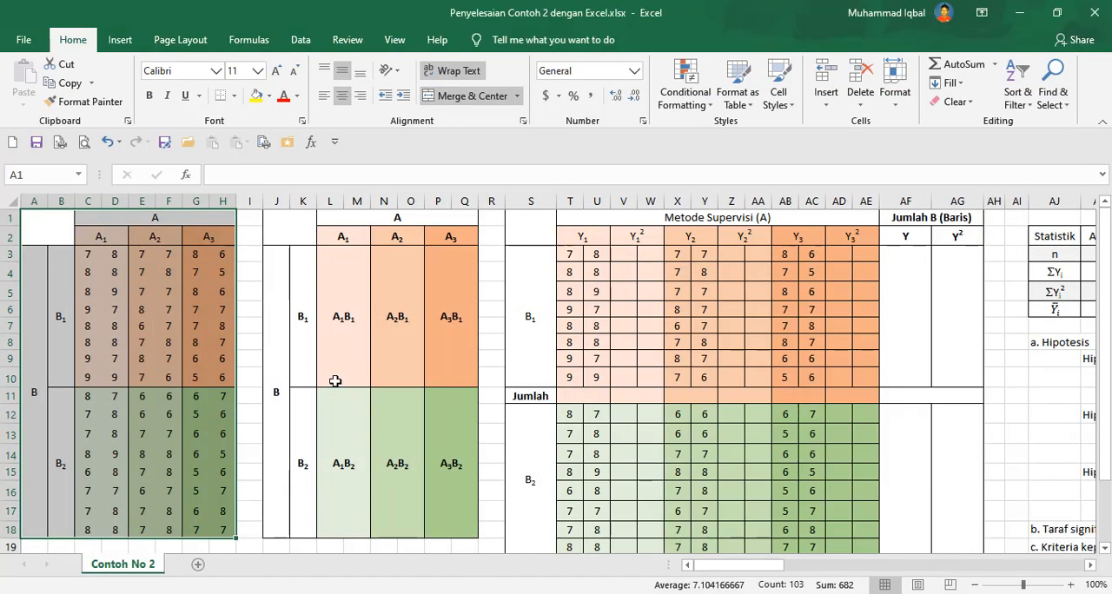
{"action": "left_click_drag", "start_coordinate": [290, 230], "coordinate": [427, 472]}
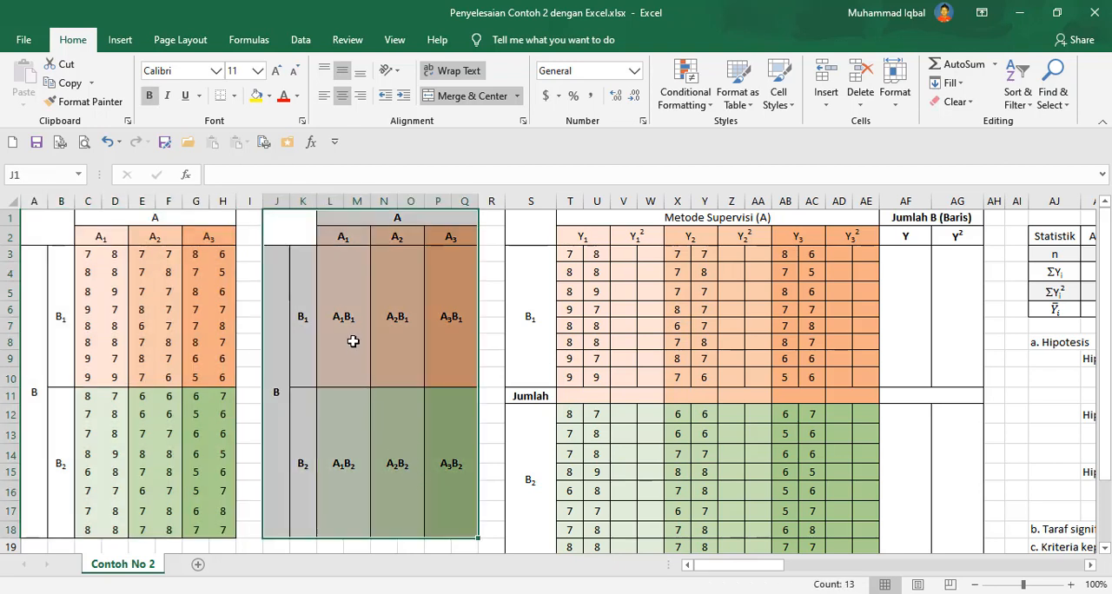
{"action": "left_click_drag", "start_coordinate": [100, 256], "coordinate": [116, 378]}
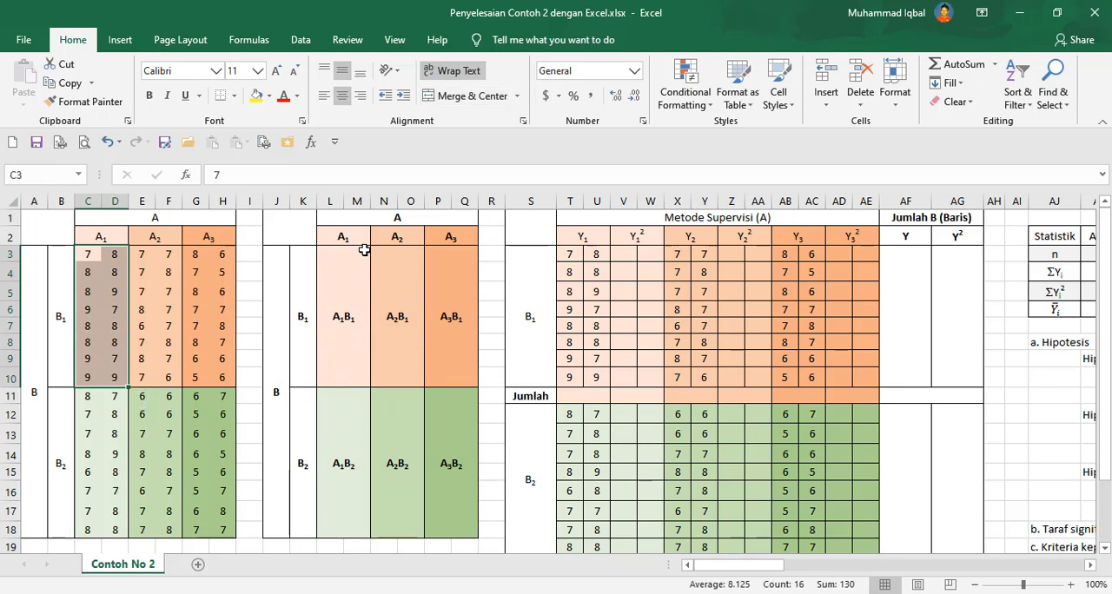
{"action": "left_click", "coordinate": [364, 249]}
{"action": "left_click_drag", "start_coordinate": [311, 235], "coordinate": [449, 473]}
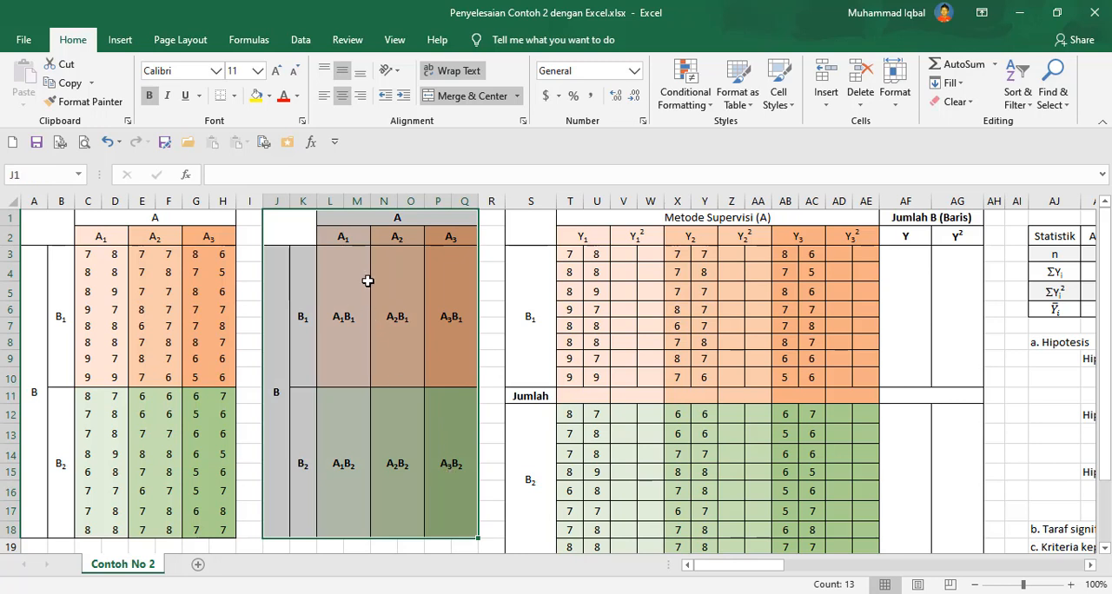
Examine the layout table's labels: the A1B1 to A3B2 cells, the A1–A3 headers and the B1/B2 row labels.
{"action": "left_click", "coordinate": [348, 241]}
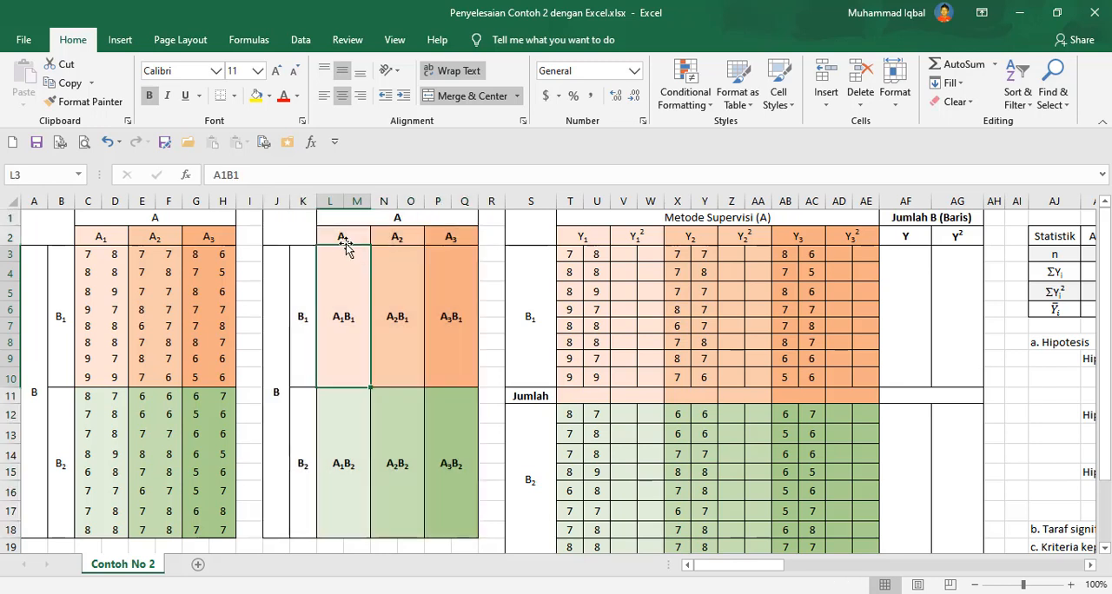
{"action": "left_click_drag", "start_coordinate": [347, 237], "coordinate": [452, 237]}
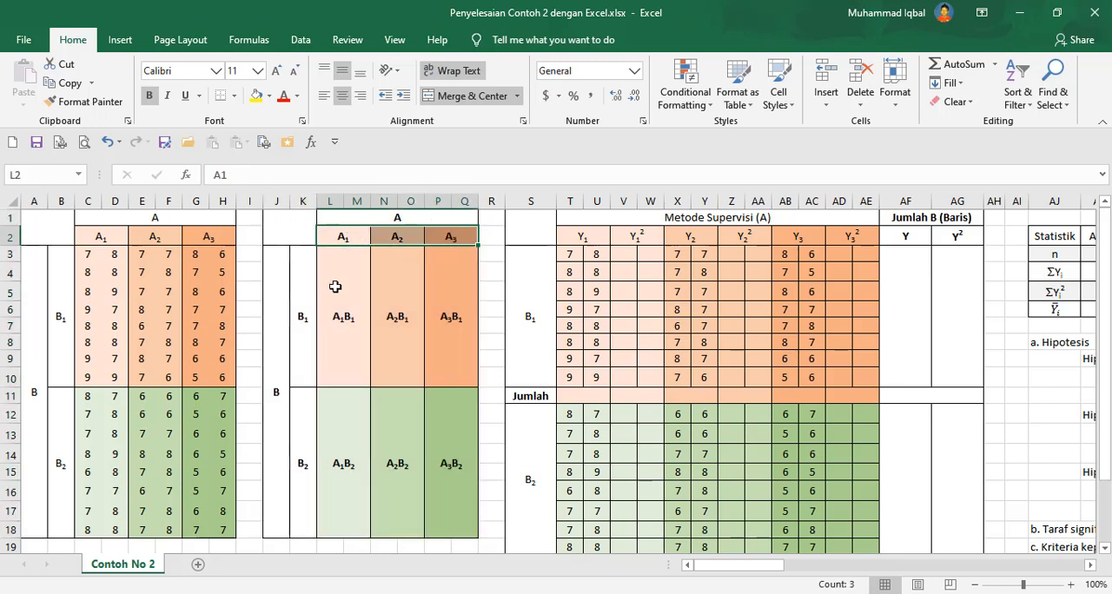
{"action": "left_click_drag", "start_coordinate": [301, 302], "coordinate": [304, 452]}
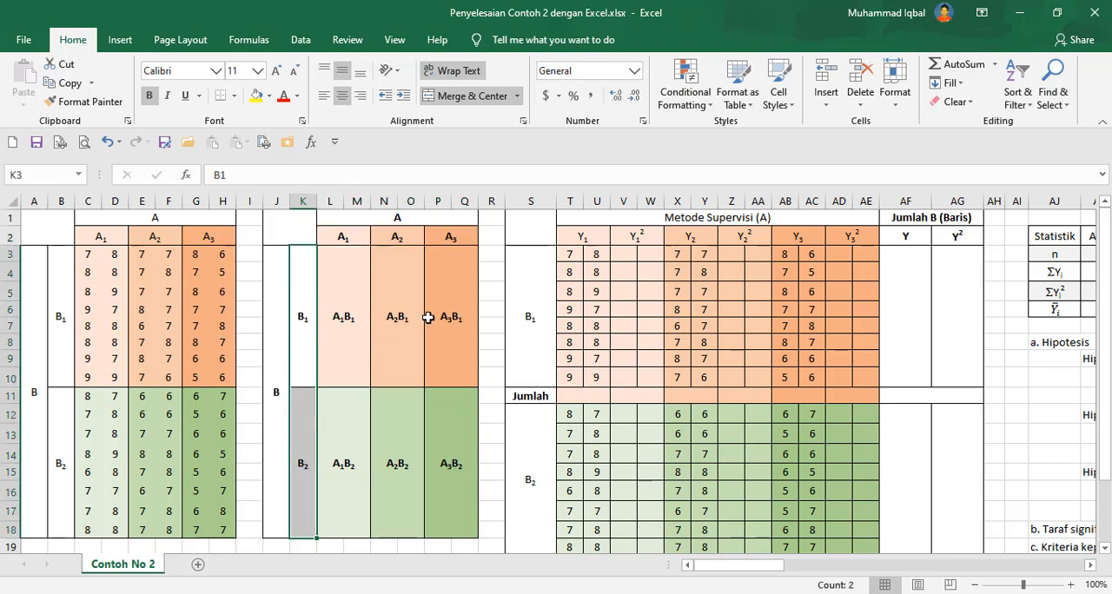
{"action": "left_click_drag", "start_coordinate": [338, 307], "coordinate": [451, 447]}
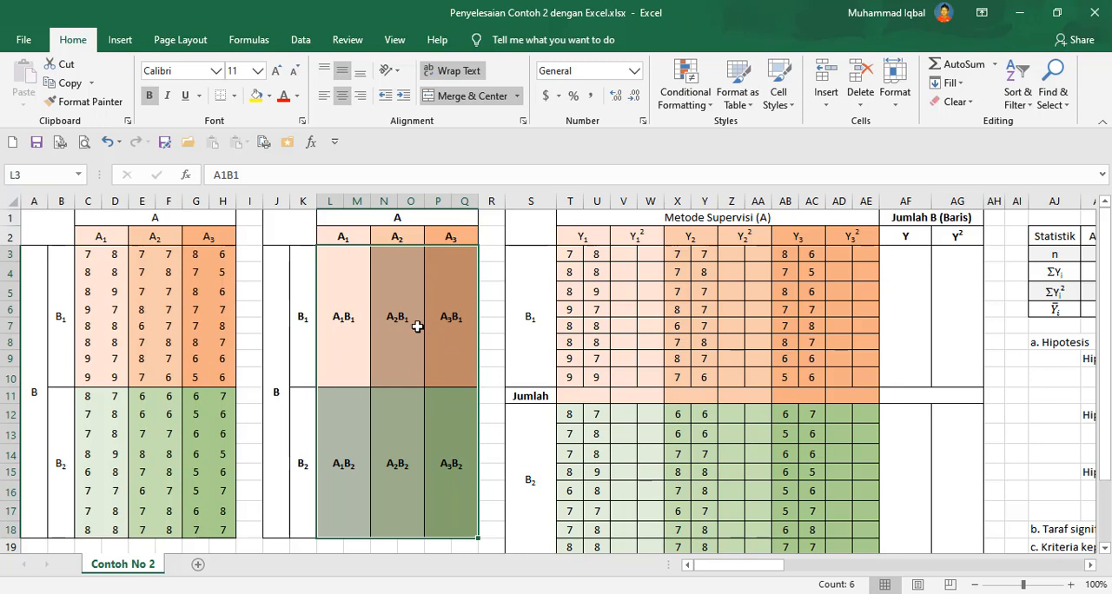
{"action": "left_click", "coordinate": [348, 321]}
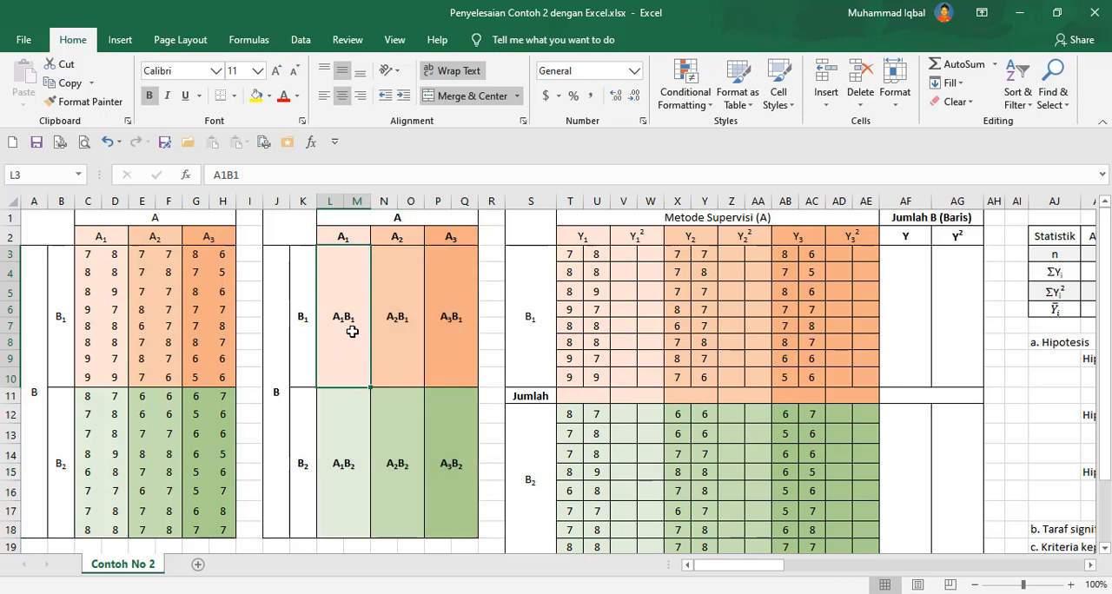
{"action": "left_click", "coordinate": [346, 239]}
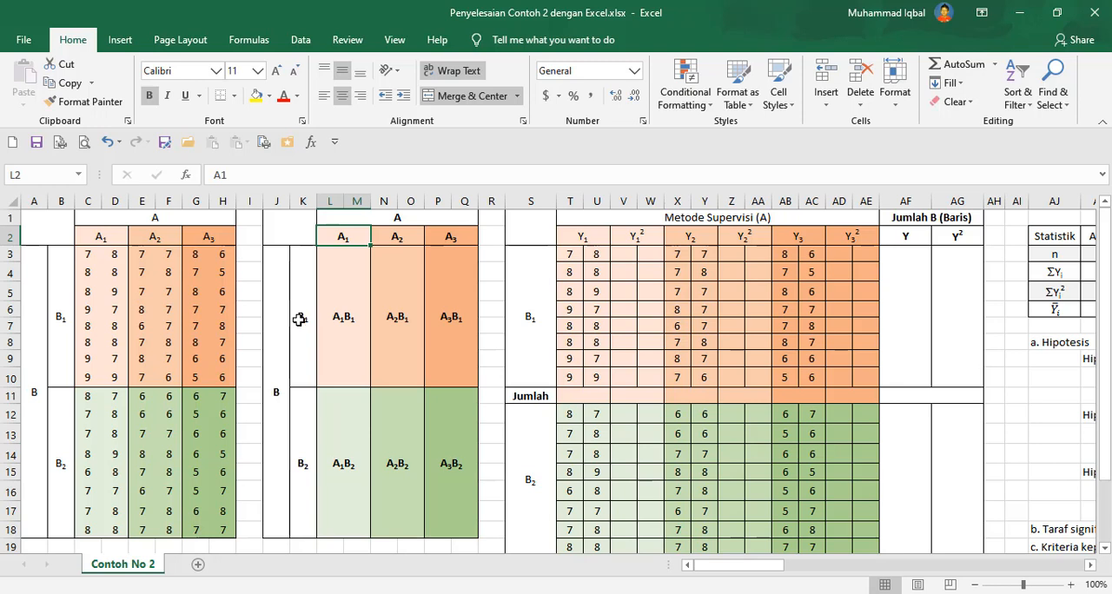
{"action": "left_click", "coordinate": [391, 314]}
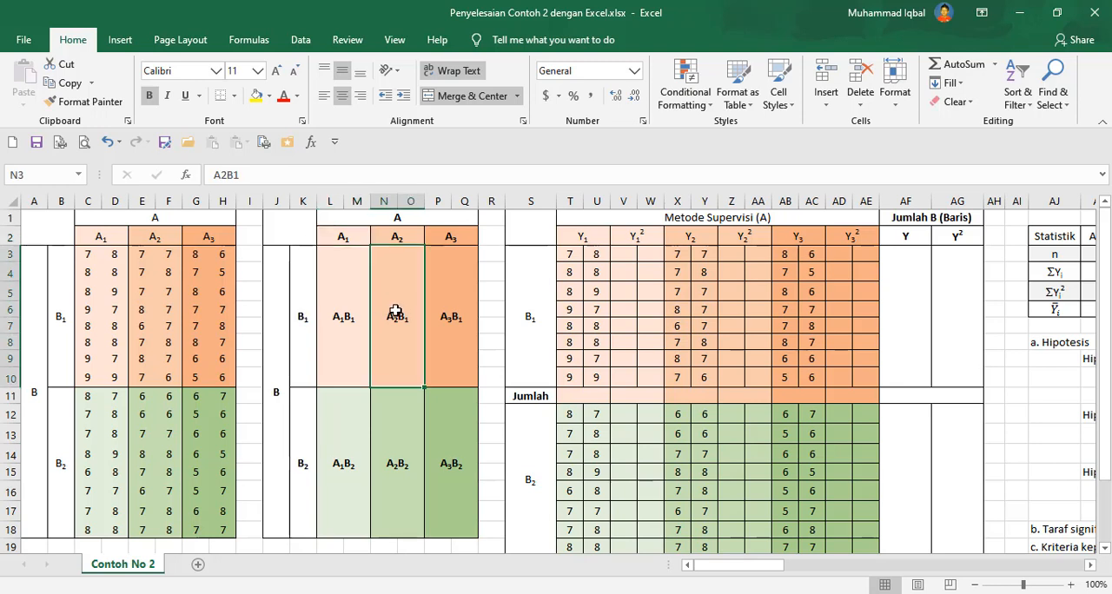
{"action": "left_click", "coordinate": [398, 236]}
{"action": "left_click", "coordinate": [304, 318]}
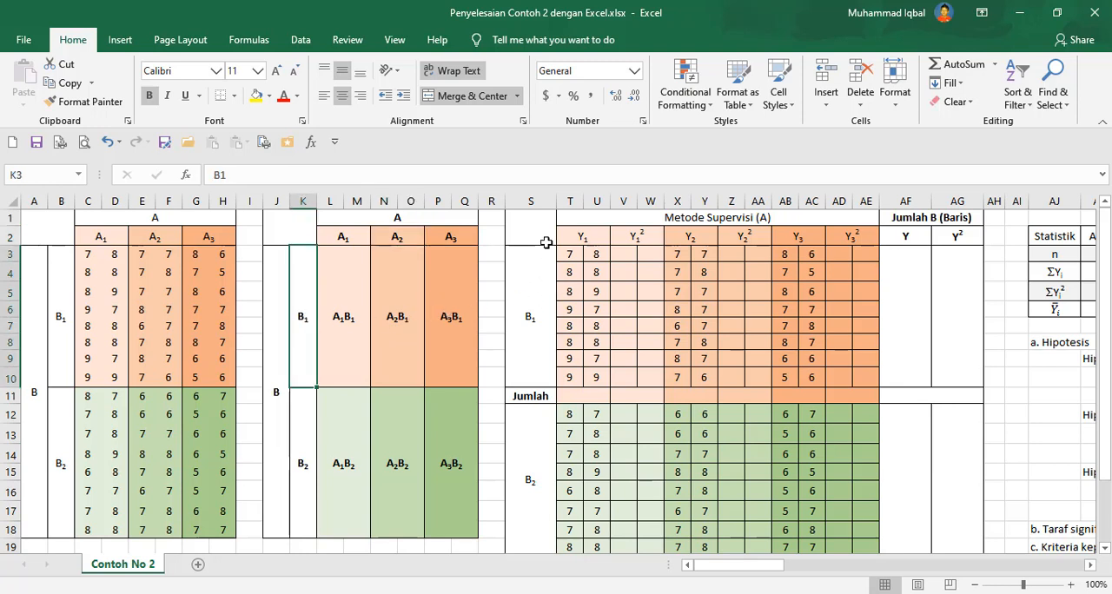
Scroll right and highlight the calculation table's scores, the squared Y2 columns and the Jumlah row.
{"action": "left_click", "coordinate": [1090, 565]}
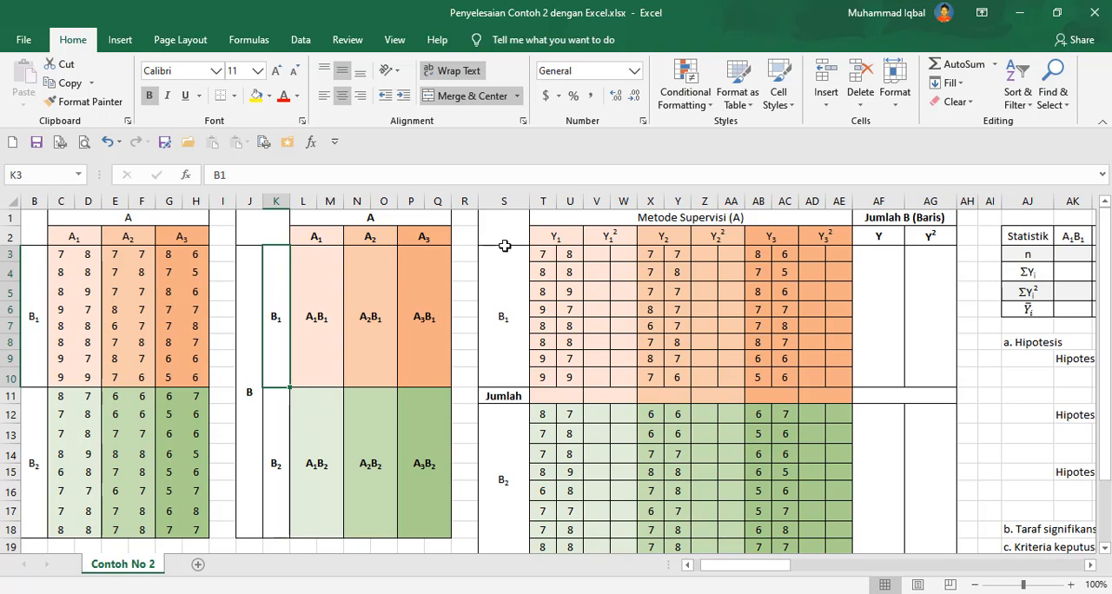
{"action": "mouse_move", "coordinate": [42, 233]}
{"action": "left_mouse_down"}
{"action": "mouse_move", "coordinate": [96, 256]}
{"action": "mouse_move", "coordinate": [194, 526]}
{"action": "left_mouse_up"}
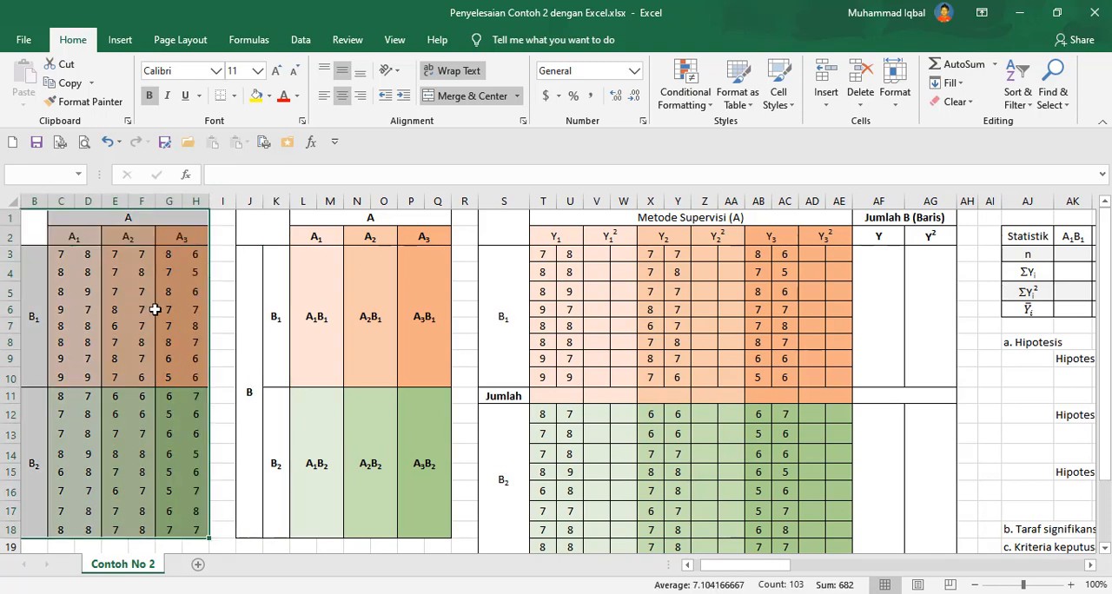
{"action": "left_click_drag", "start_coordinate": [598, 253], "coordinate": [602, 376]}
{"action": "left_click_drag", "start_coordinate": [707, 236], "coordinate": [706, 381]}
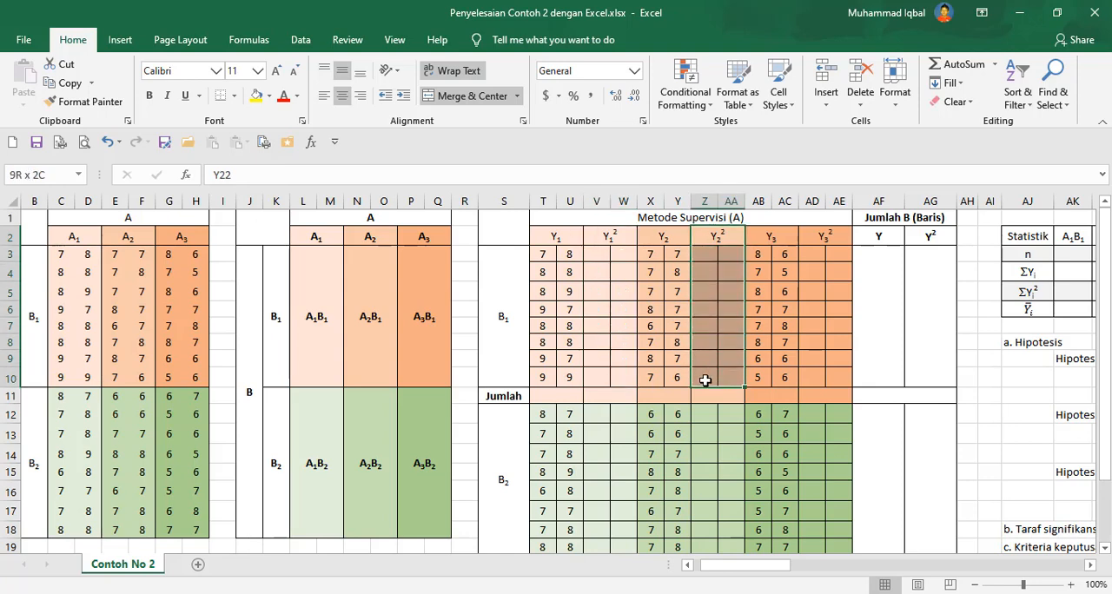
{"action": "left_click_drag", "start_coordinate": [509, 397], "coordinate": [947, 396]}
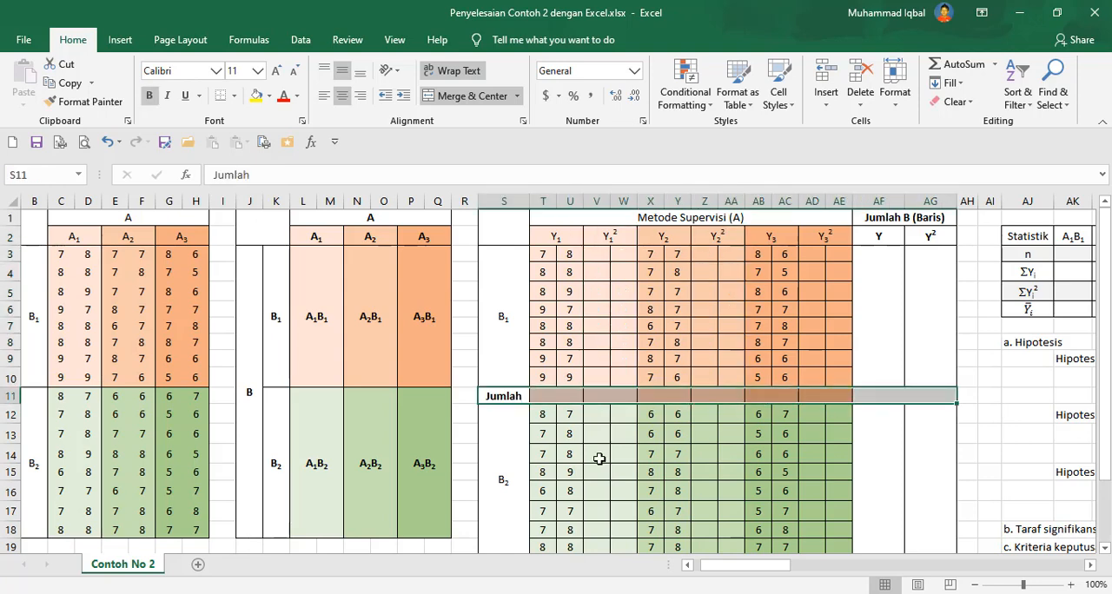
Switch to Word and scroll down to the Perhitungan preparation table.
{"action": "key", "text": "alt+Tab"}
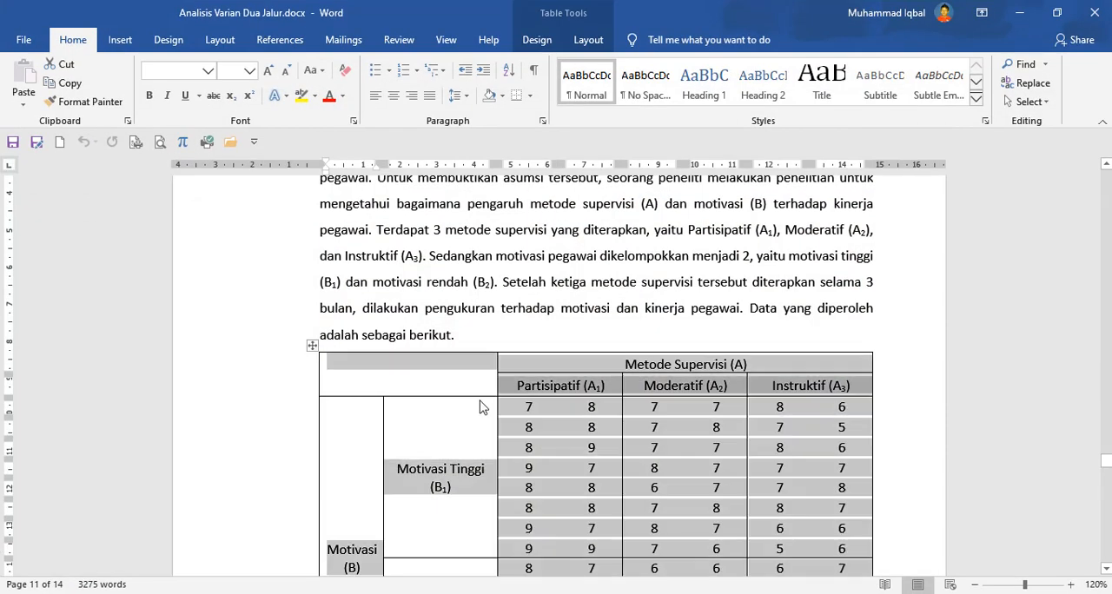
{"action": "scroll", "coordinate": [482, 407], "scroll_direction": "down", "scroll_amount": 10}
{"action": "scroll", "coordinate": [482, 408], "scroll_direction": "down", "scroll_amount": 20}
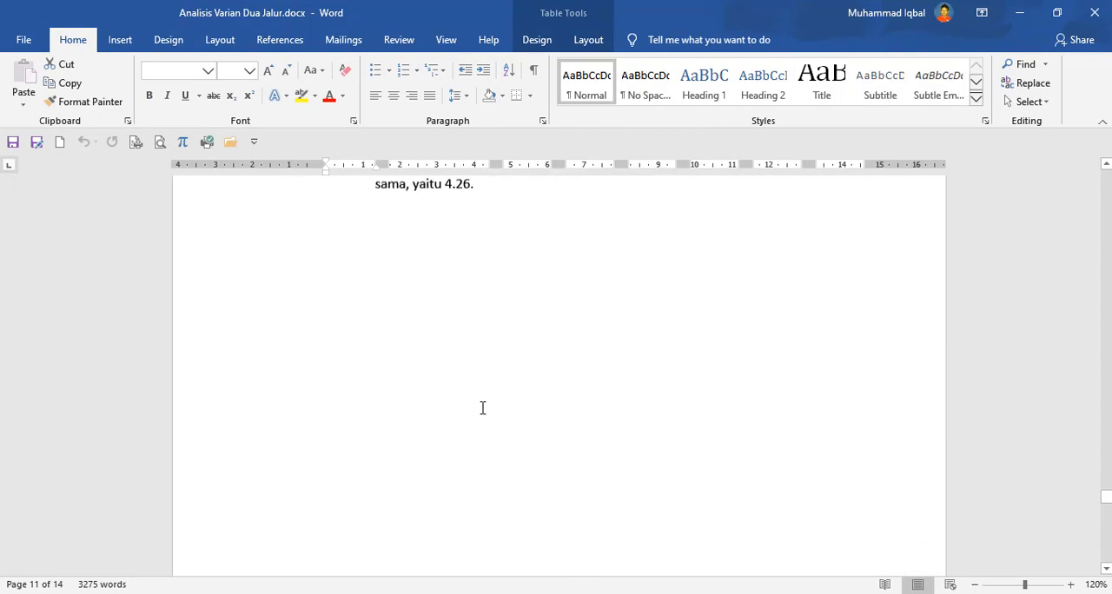
{"action": "scroll", "coordinate": [484, 417], "scroll_direction": "down", "scroll_amount": 1}
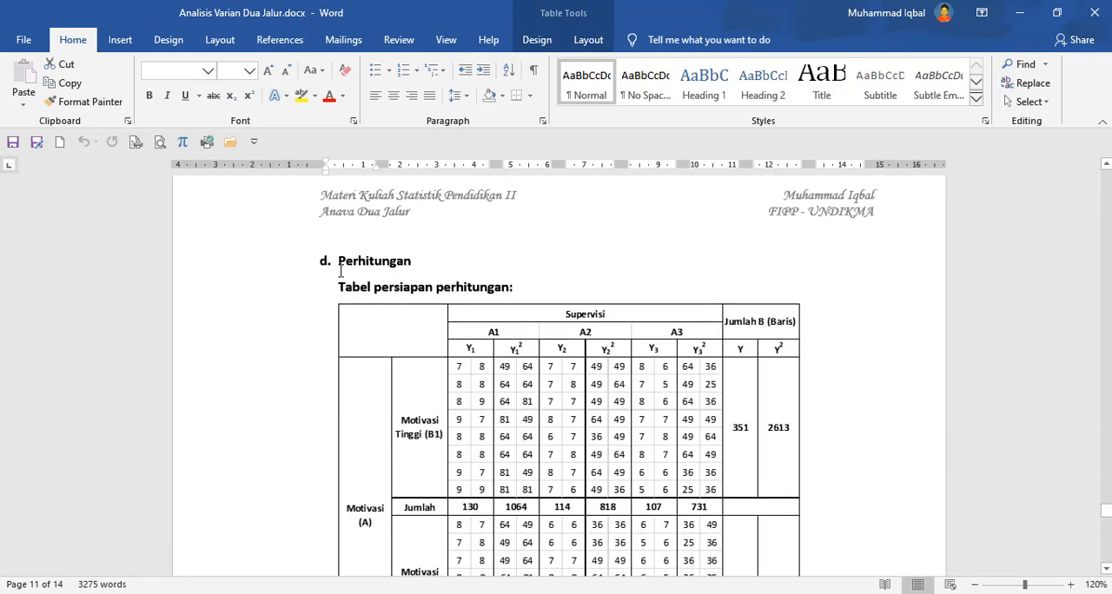
Switch back to Excel and highlight the calculation table with its Y, Y² and Jumlah B columns.
{"action": "left_click", "coordinate": [397, 332]}
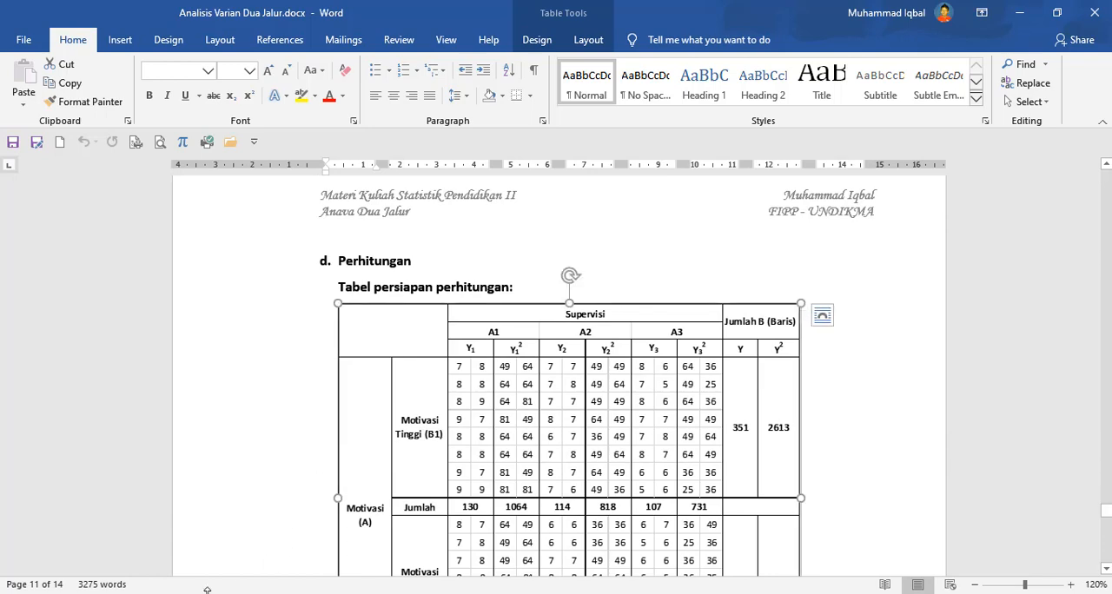
{"action": "key", "text": "alt+Tab"}
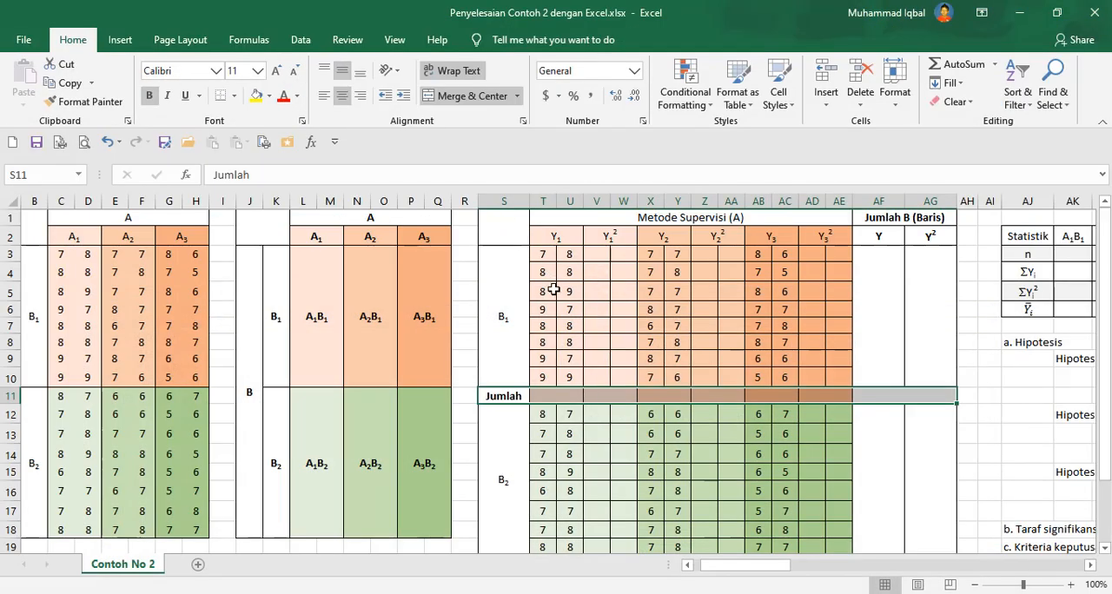
{"action": "left_click_drag", "start_coordinate": [511, 230], "coordinate": [868, 468]}
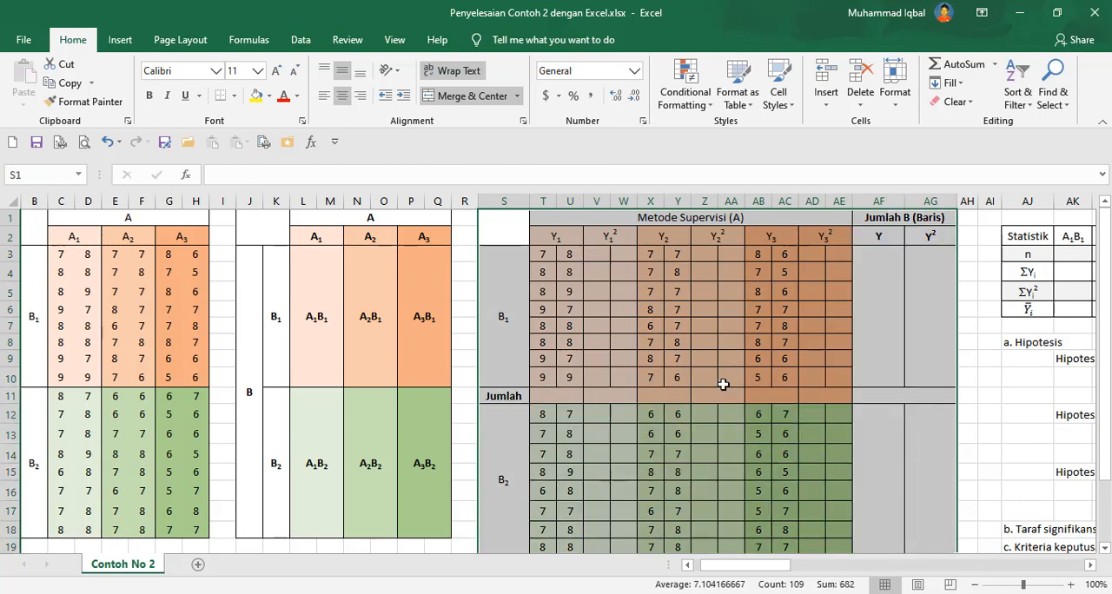
{"action": "left_click", "coordinate": [726, 378]}
{"action": "left_click", "coordinate": [598, 308]}
Scroll right to highlight the statistics summary table and the hypothesis, criteria and calculation sections.
{"action": "left_click_drag", "start_coordinate": [779, 573], "coordinate": [919, 572]}
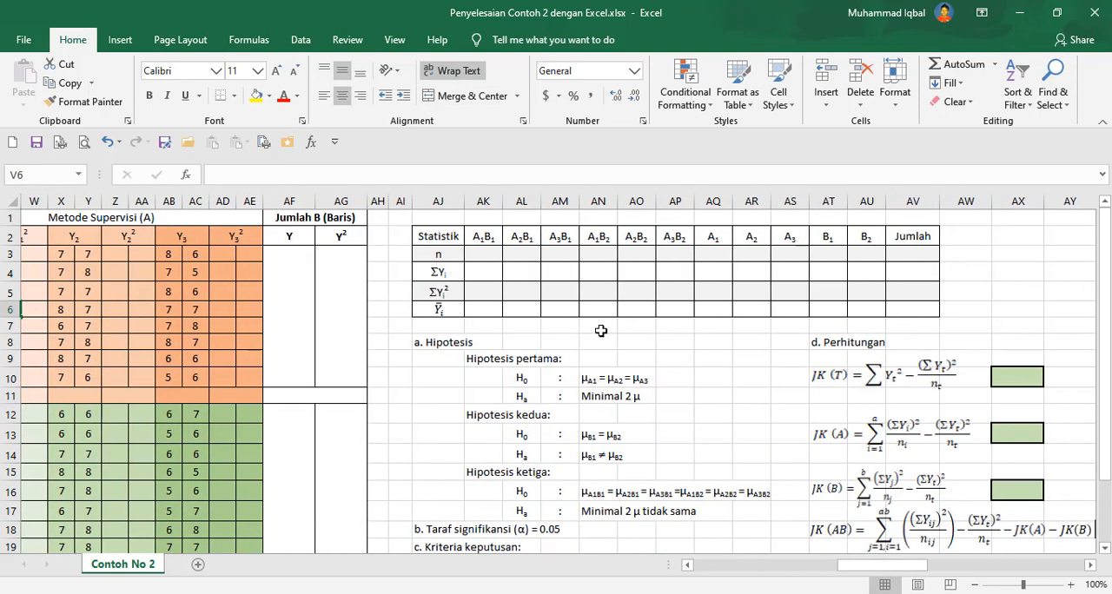
{"action": "left_click_drag", "start_coordinate": [437, 238], "coordinate": [894, 310]}
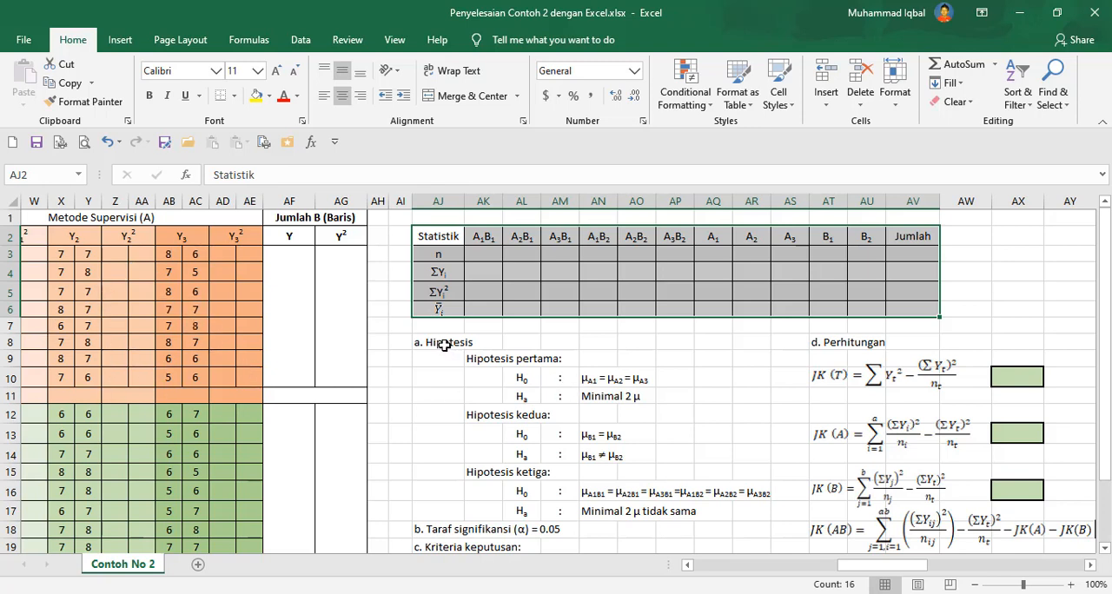
{"action": "left_click_drag", "start_coordinate": [444, 343], "coordinate": [1065, 522]}
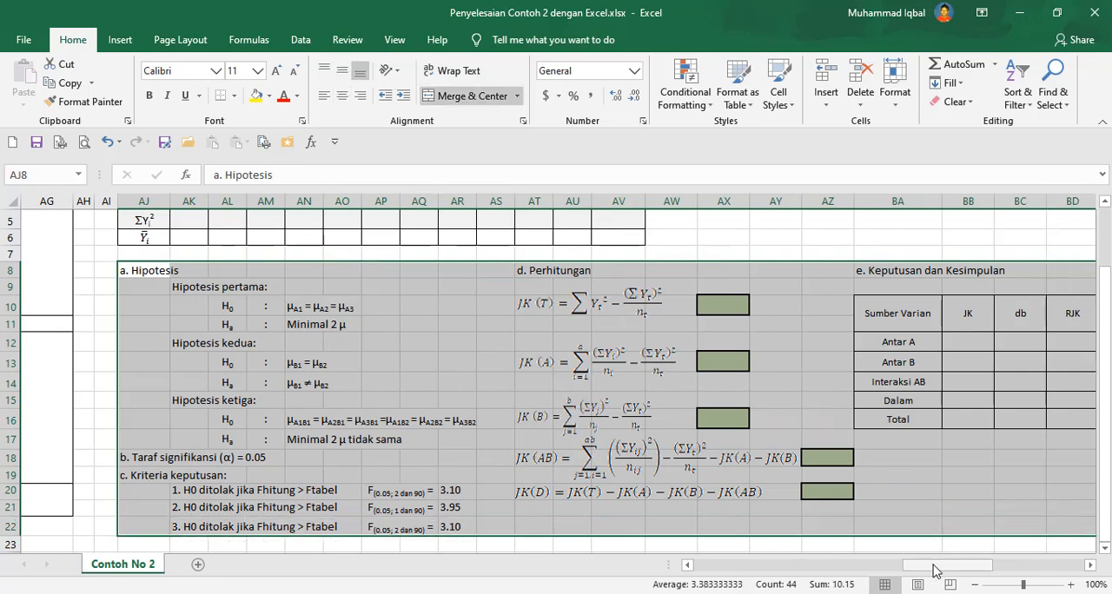
{"action": "left_click_drag", "start_coordinate": [936, 571], "coordinate": [720, 566]}
{"action": "scroll", "coordinate": [586, 368], "scroll_direction": "up", "scroll_amount": 2}
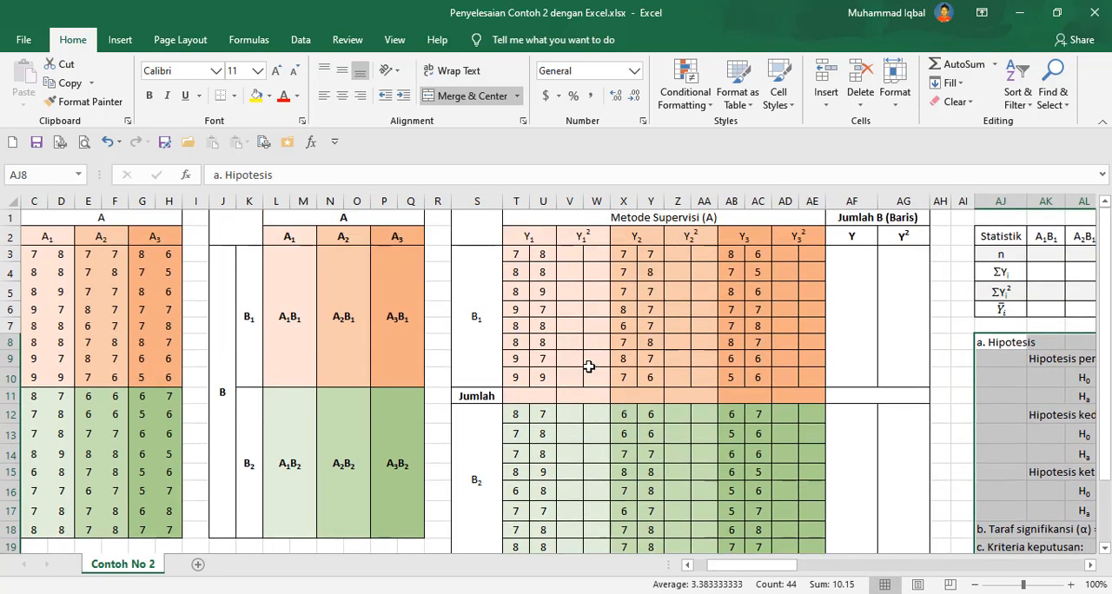
Enter =T3^2 in V3 to square the first Y1 score and fill it down to V10.
{"action": "left_click", "coordinate": [569, 255]}
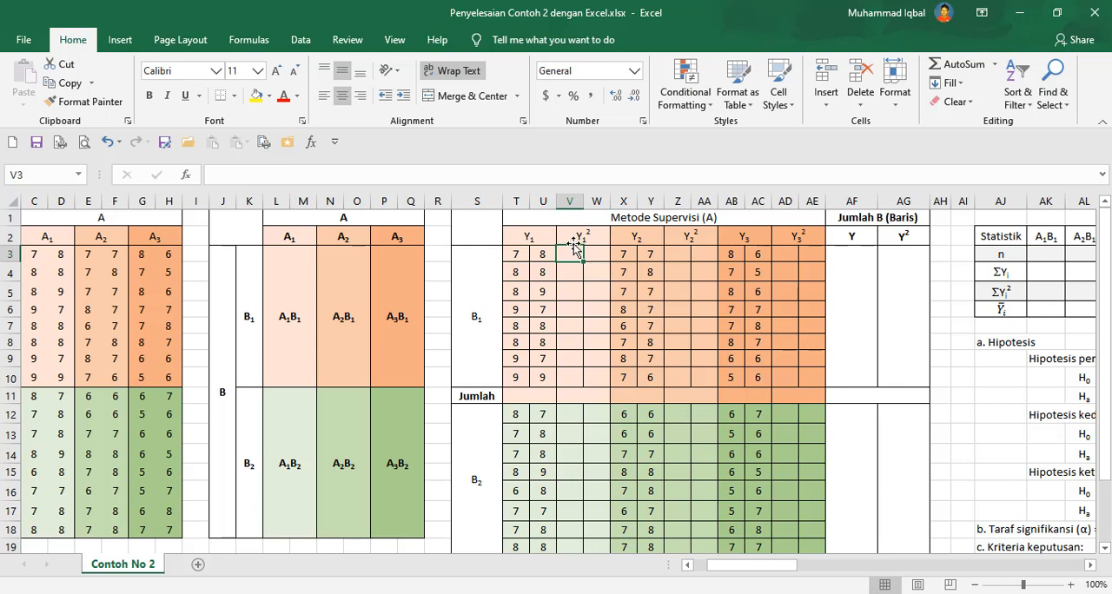
{"action": "left_click_drag", "start_coordinate": [572, 253], "coordinate": [599, 376]}
{"action": "left_click_drag", "start_coordinate": [516, 254], "coordinate": [544, 378]}
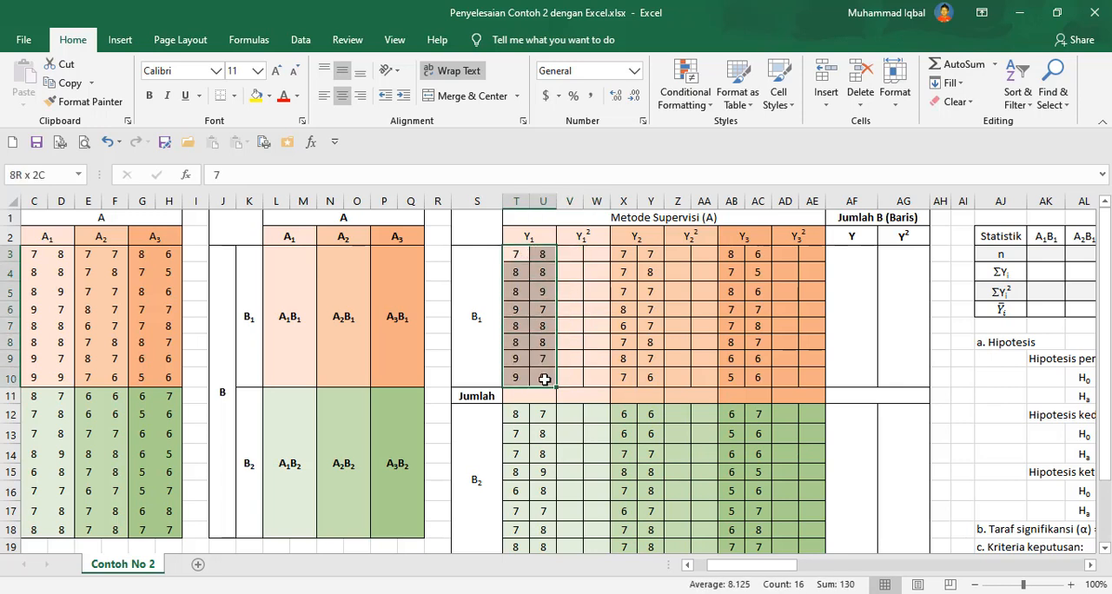
{"action": "left_click", "coordinate": [574, 254]}
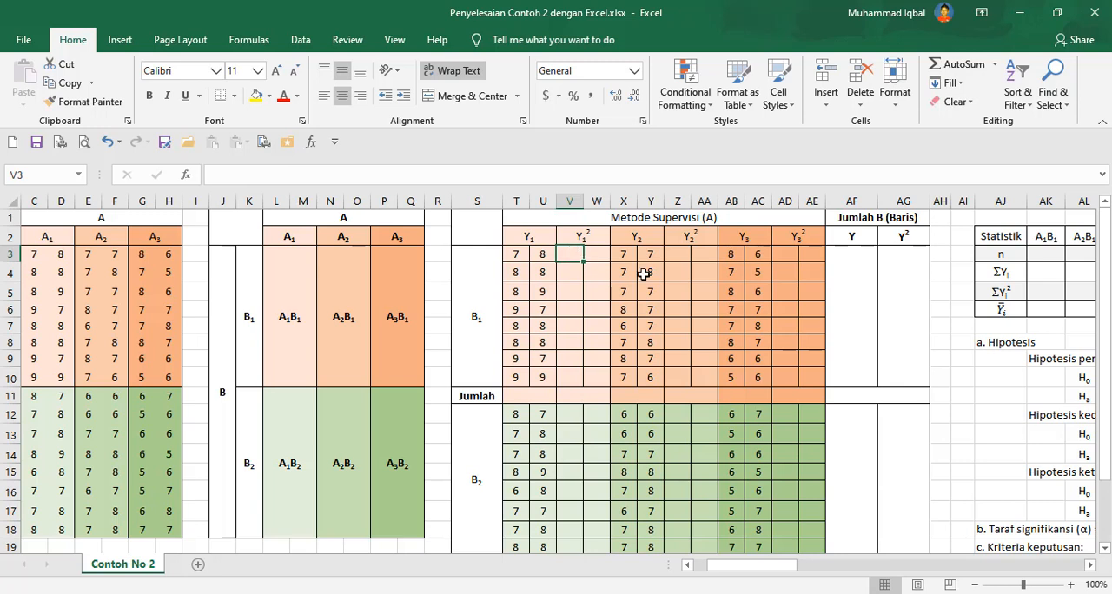
{"action": "type", "text": "="}
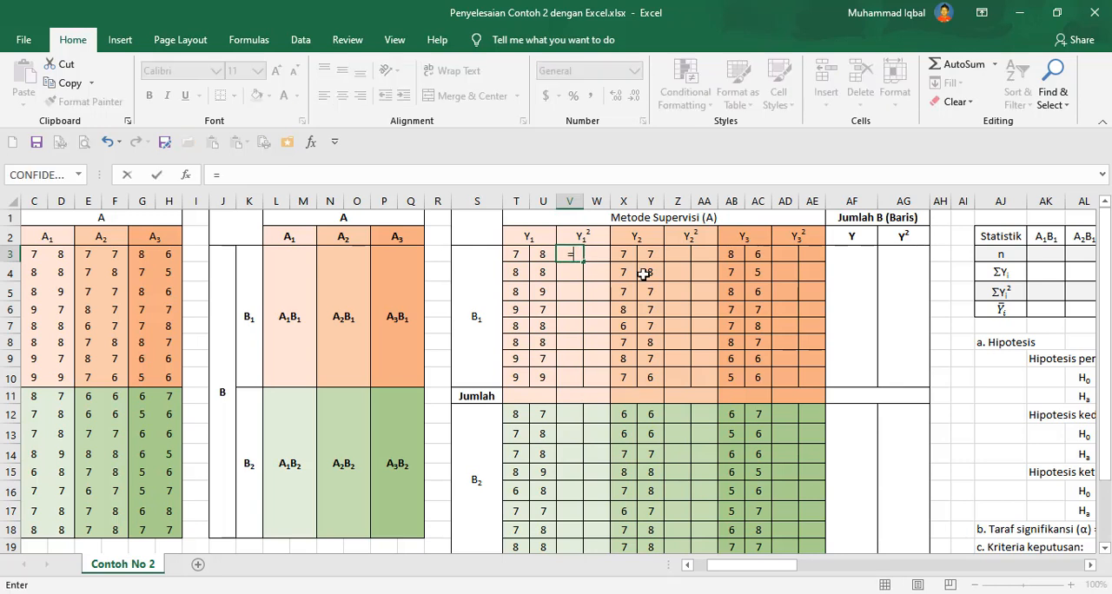
{"action": "left_click", "coordinate": [519, 254]}
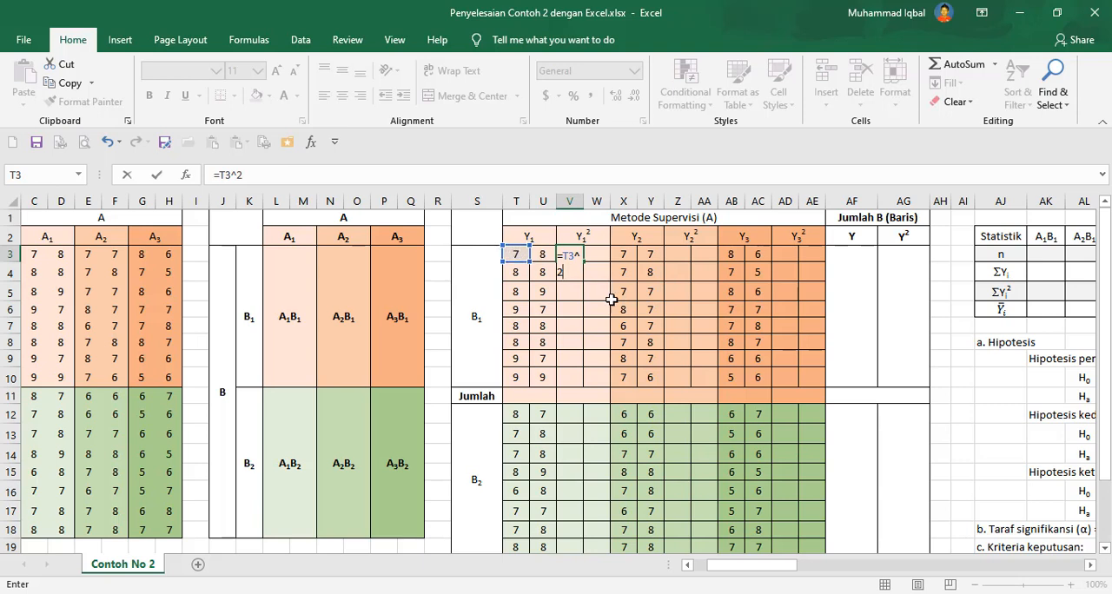
{"action": "key", "text": "Return"}
{"action": "left_click", "coordinate": [572, 254]}
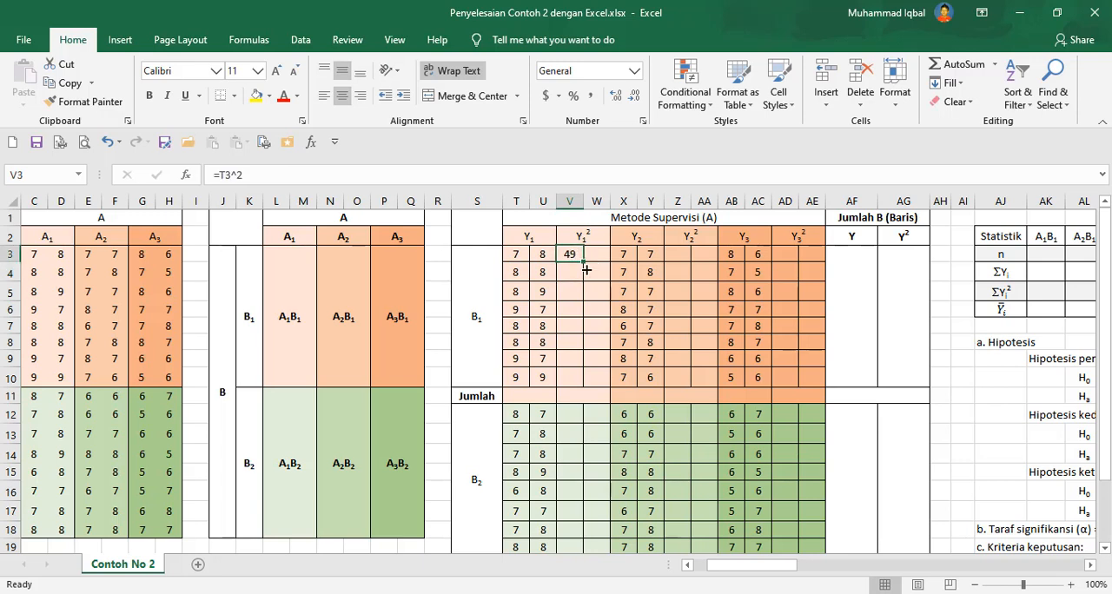
{"action": "left_click_drag", "start_coordinate": [586, 270], "coordinate": [588, 382]}
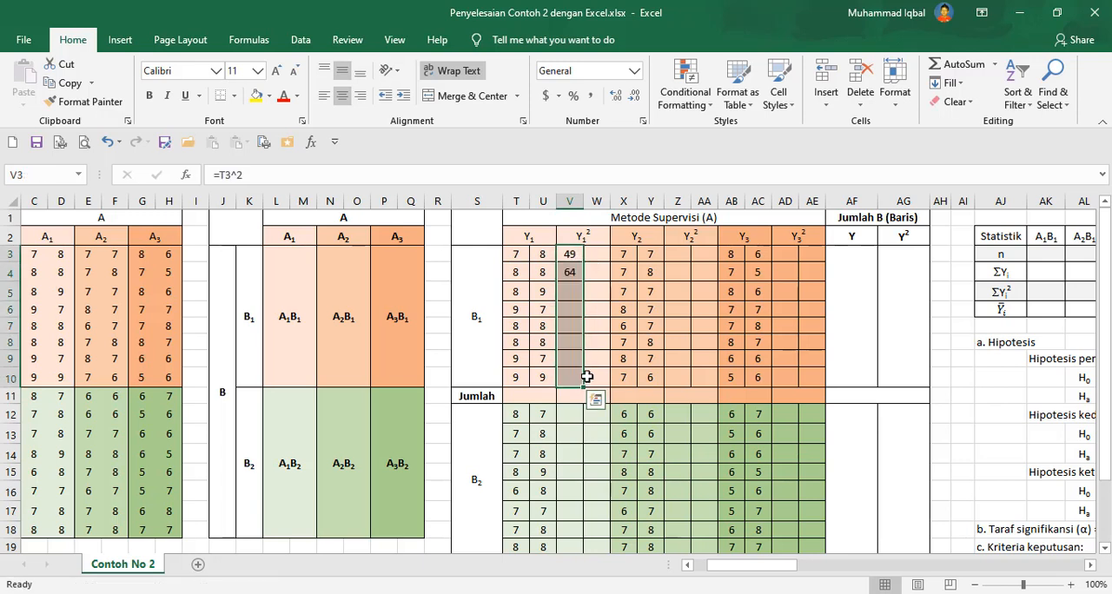
Copy the squared-score formulas from V3:V10 into W3:W10 for the second Y1 column.
{"action": "key", "text": "ctrl+c"}
{"action": "left_click", "coordinate": [604, 254]}
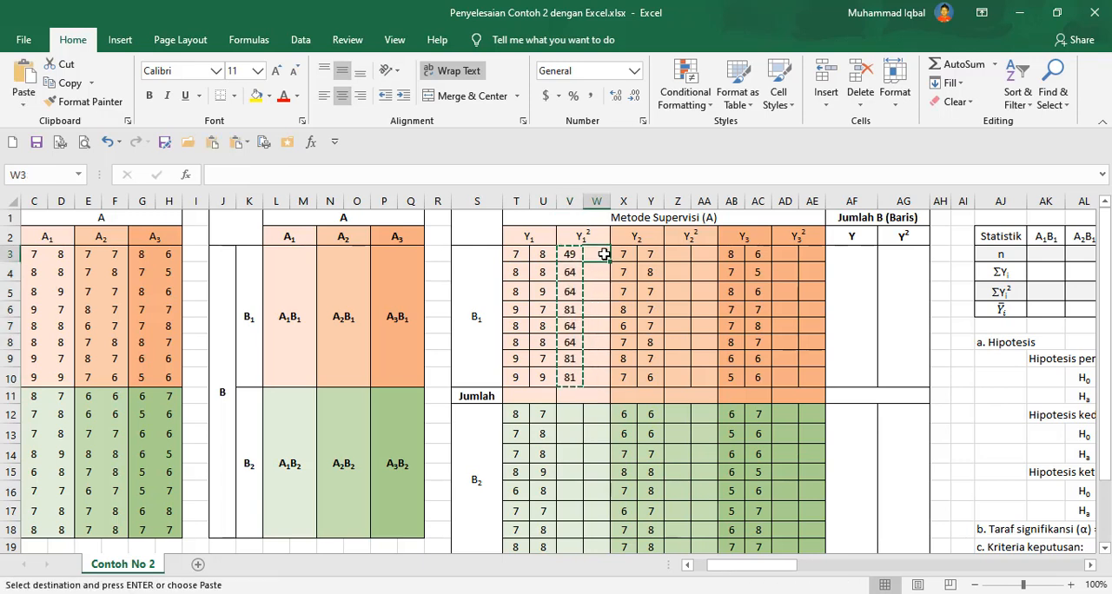
{"action": "key", "text": "ctrl+v"}
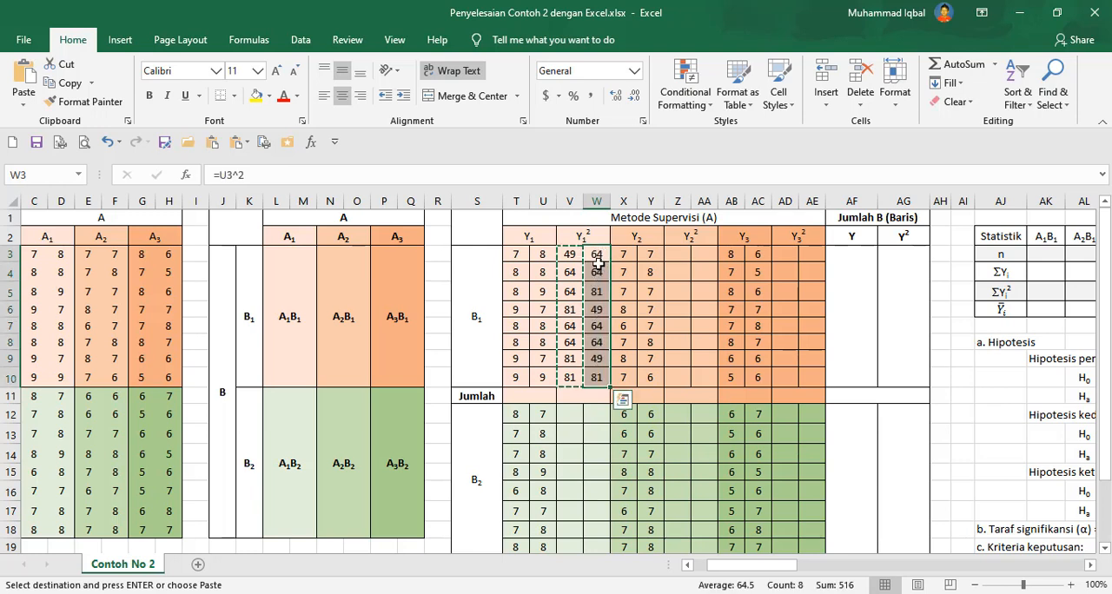
{"action": "left_click", "coordinate": [598, 255]}
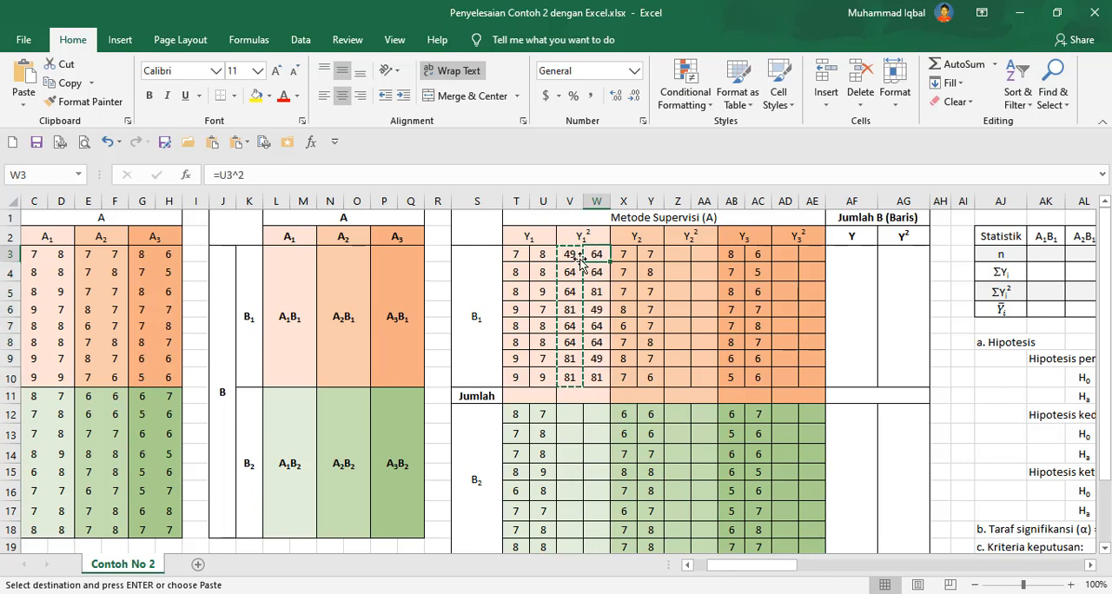
{"action": "left_click_drag", "start_coordinate": [545, 255], "coordinate": [550, 376]}
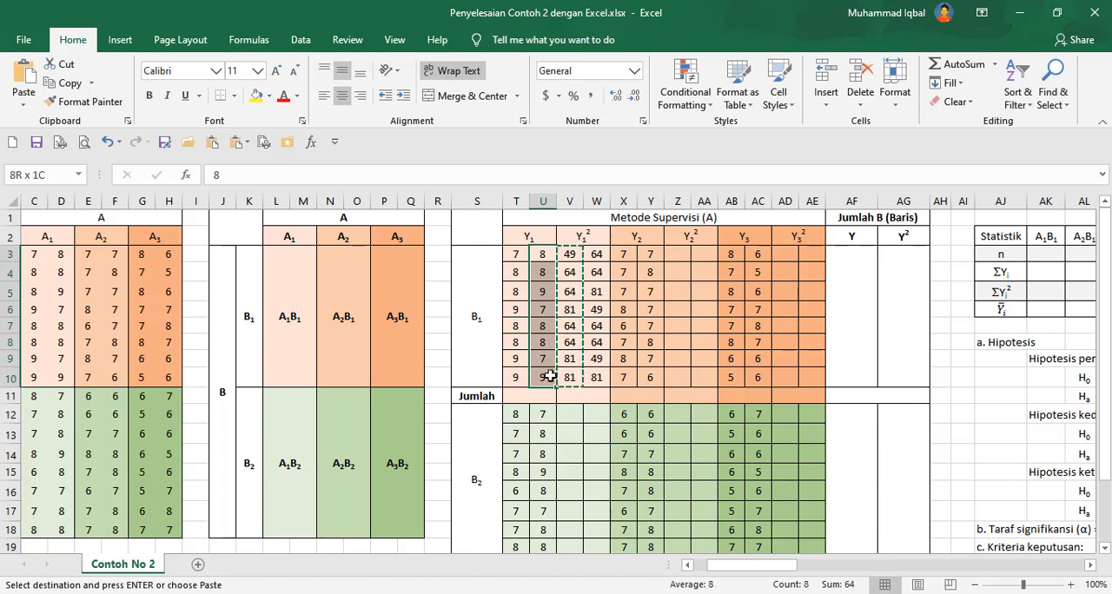
{"action": "left_click", "coordinate": [601, 255]}
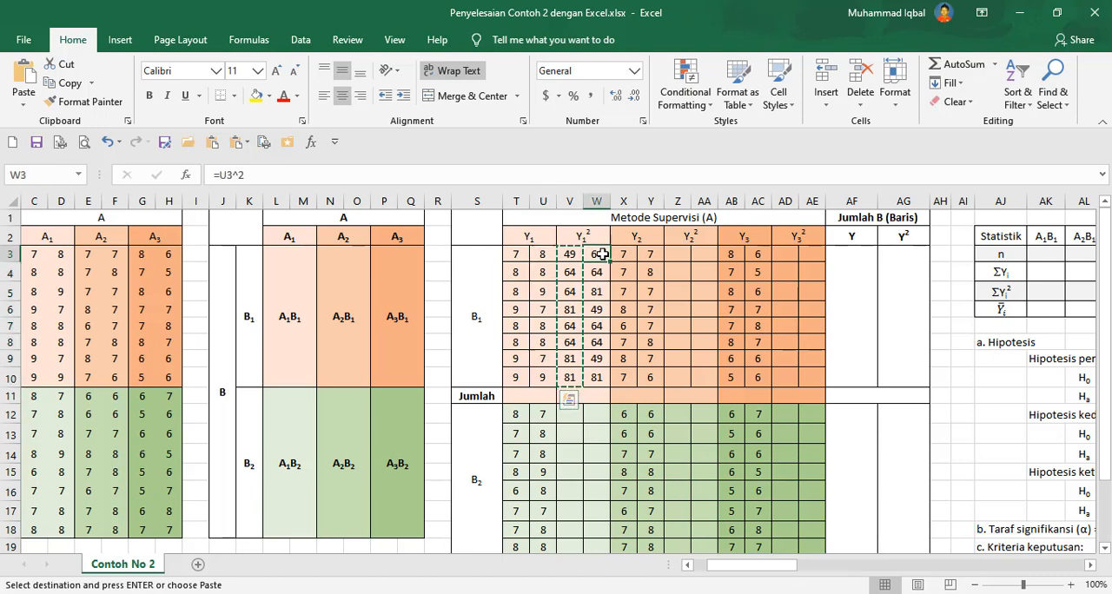
{"action": "left_click", "coordinate": [541, 253]}
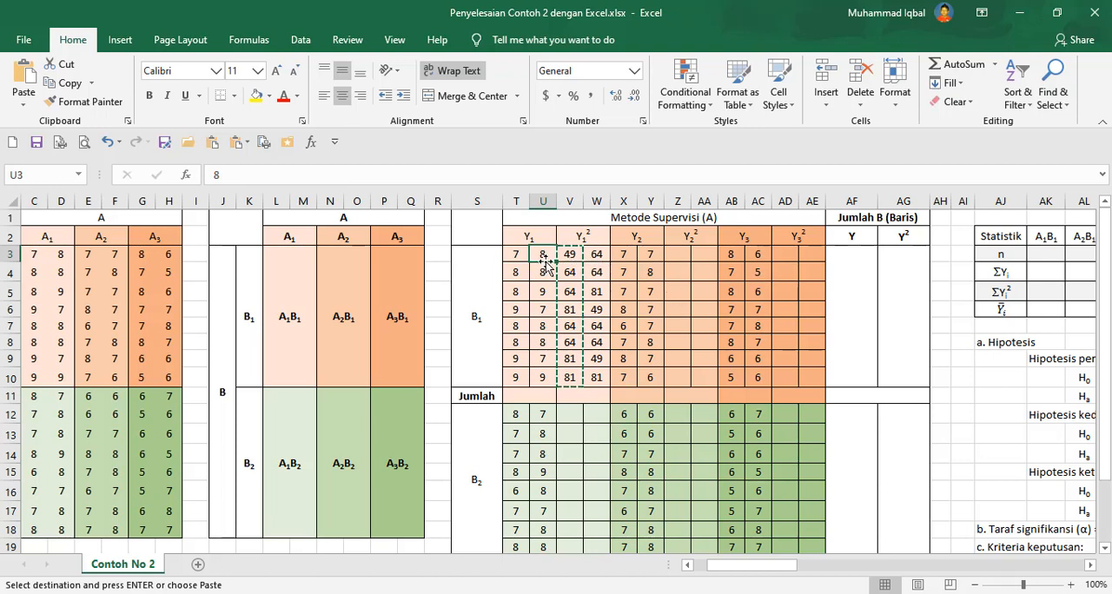
Copy V3:W10 and paste only its formulas into the Y2² columns Z3:AA10.
{"action": "left_click_drag", "start_coordinate": [573, 253], "coordinate": [604, 376]}
{"action": "key", "text": "ctrl+v"}
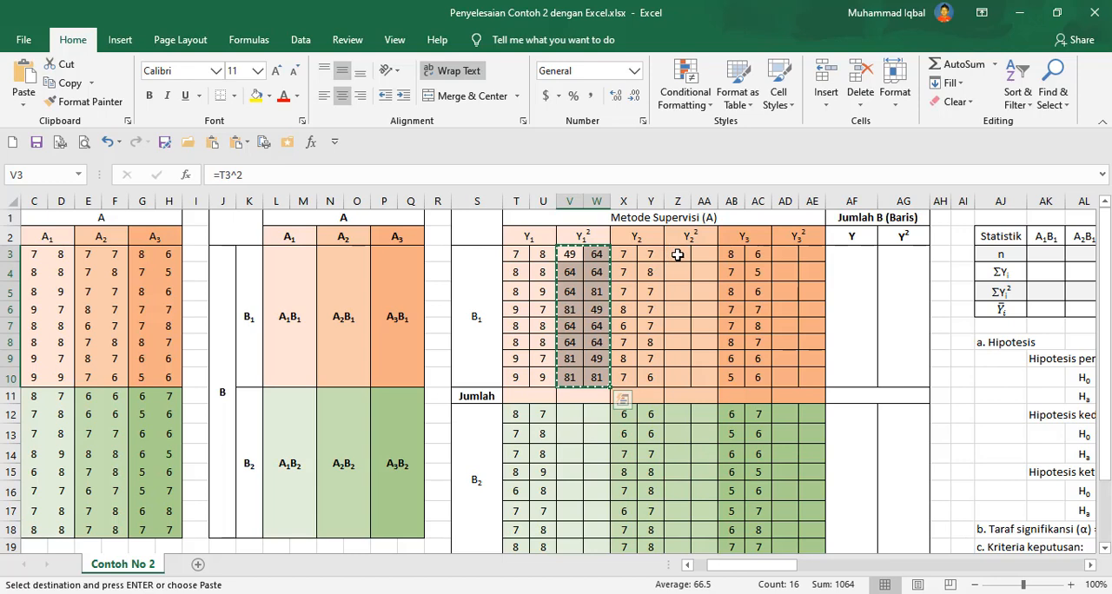
{"action": "right_click", "coordinate": [675, 253]}
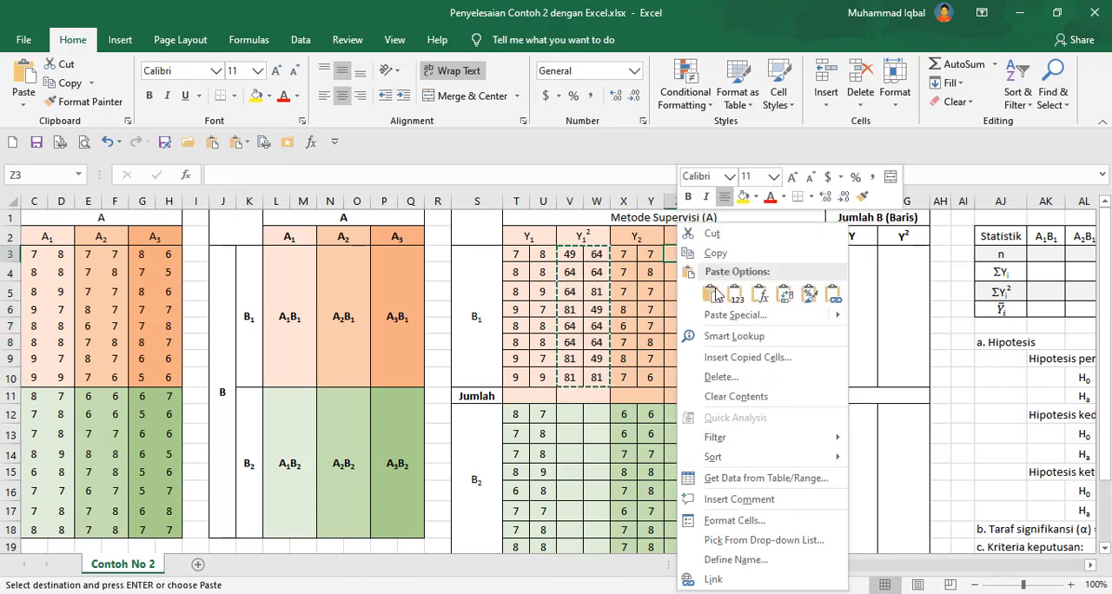
{"action": "left_click", "coordinate": [730, 317]}
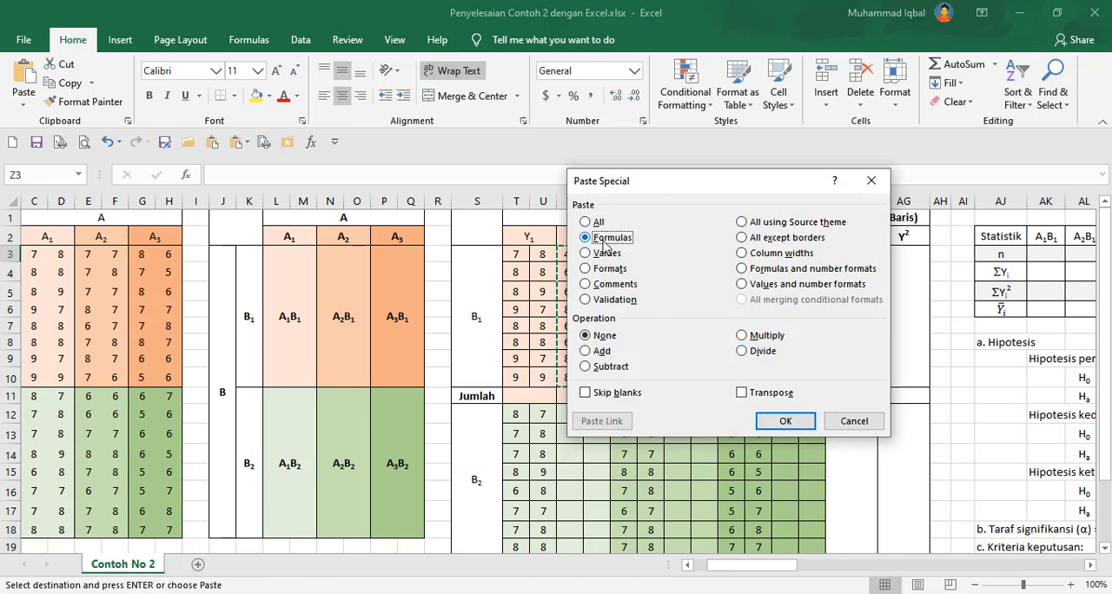
{"action": "left_click", "coordinate": [786, 420]}
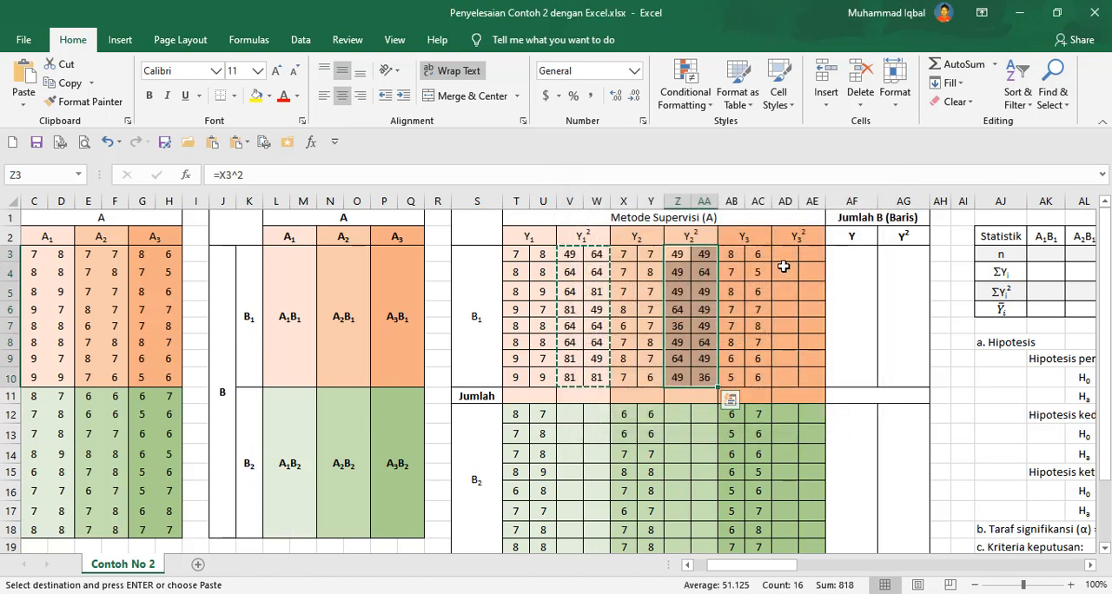
Paste only the copied formulas into the Y3² columns AD3:AE10.
{"action": "left_click_drag", "start_coordinate": [781, 254], "coordinate": [808, 376]}
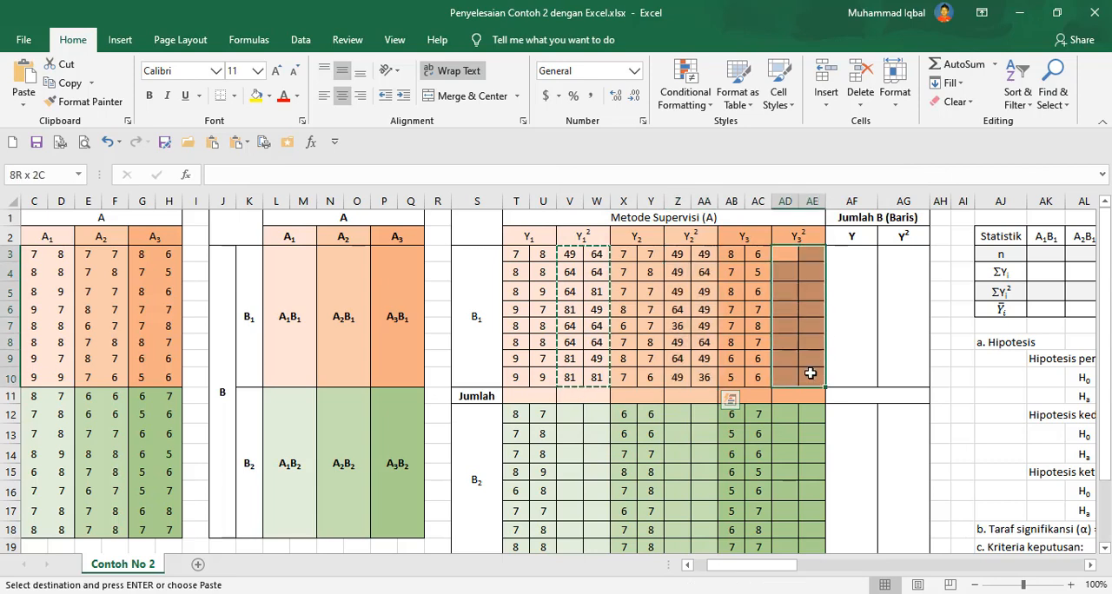
{"action": "left_click", "coordinate": [779, 255]}
{"action": "right_click", "coordinate": [779, 256]}
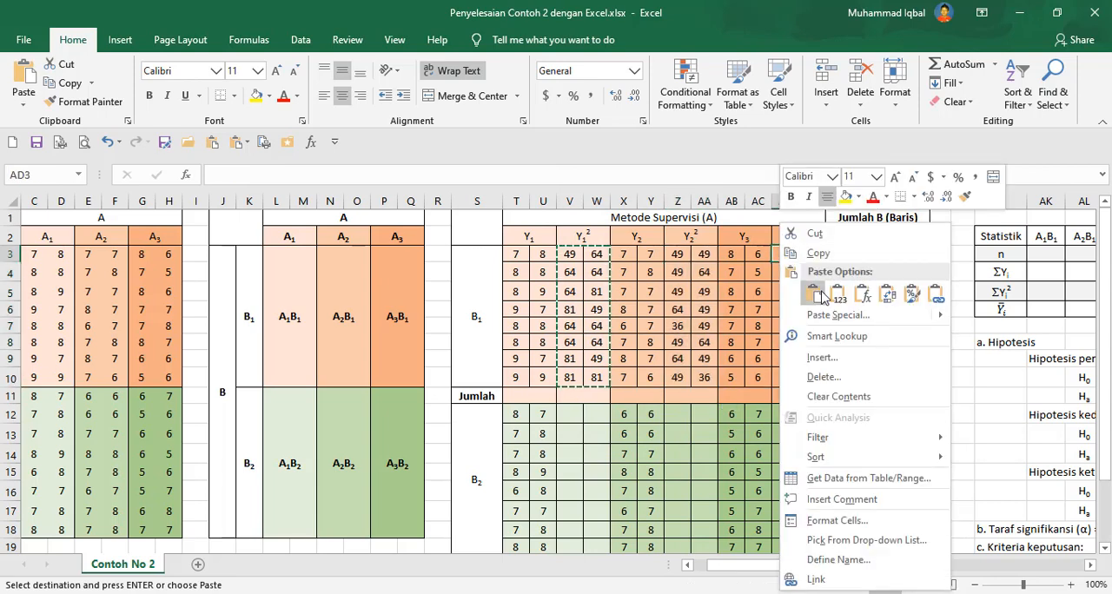
{"action": "left_click", "coordinate": [838, 317]}
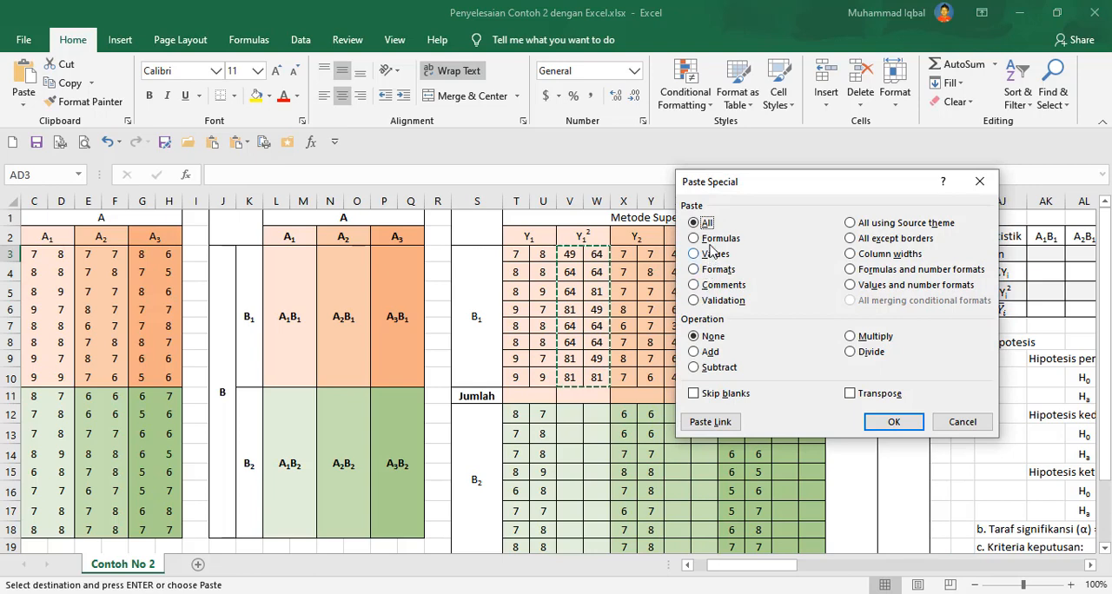
{"action": "left_click", "coordinate": [714, 239]}
{"action": "left_click", "coordinate": [892, 422]}
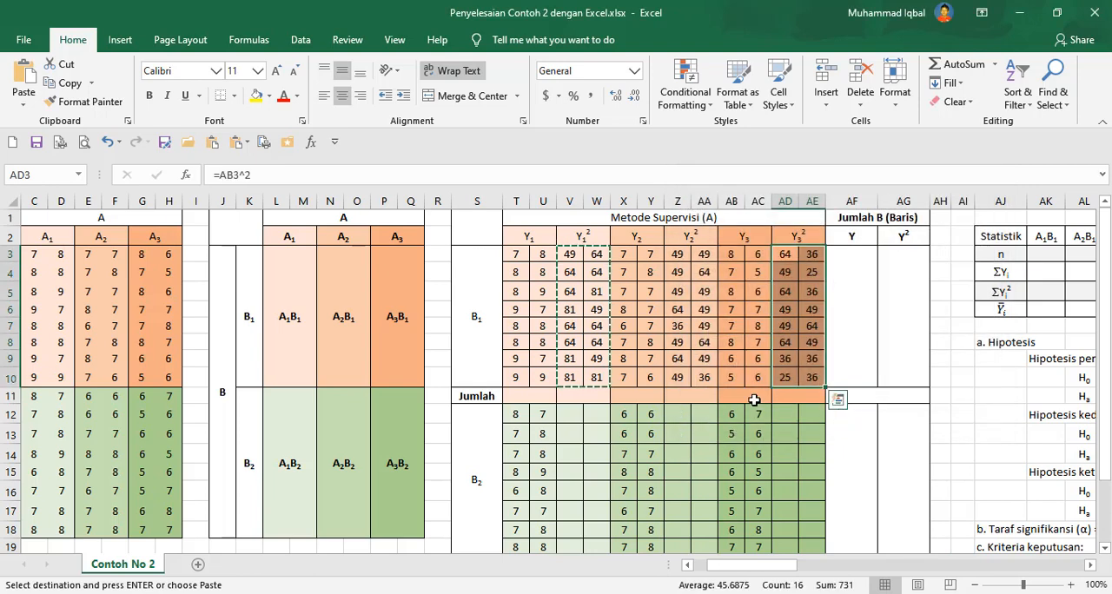
Select the B2 squared columns V12:W19, Z12:AA19 and AD12:AE19 and paste only the copied formulas into them.
{"action": "scroll", "coordinate": [735, 392], "scroll_direction": "down", "scroll_amount": 2}
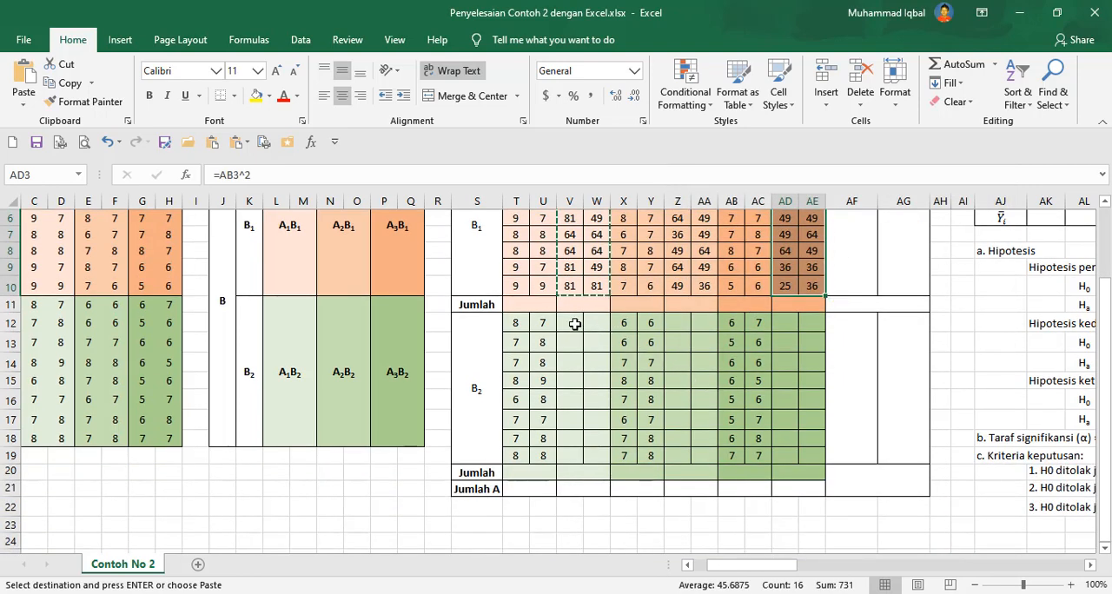
{"action": "left_click_drag", "start_coordinate": [576, 324], "coordinate": [606, 446]}
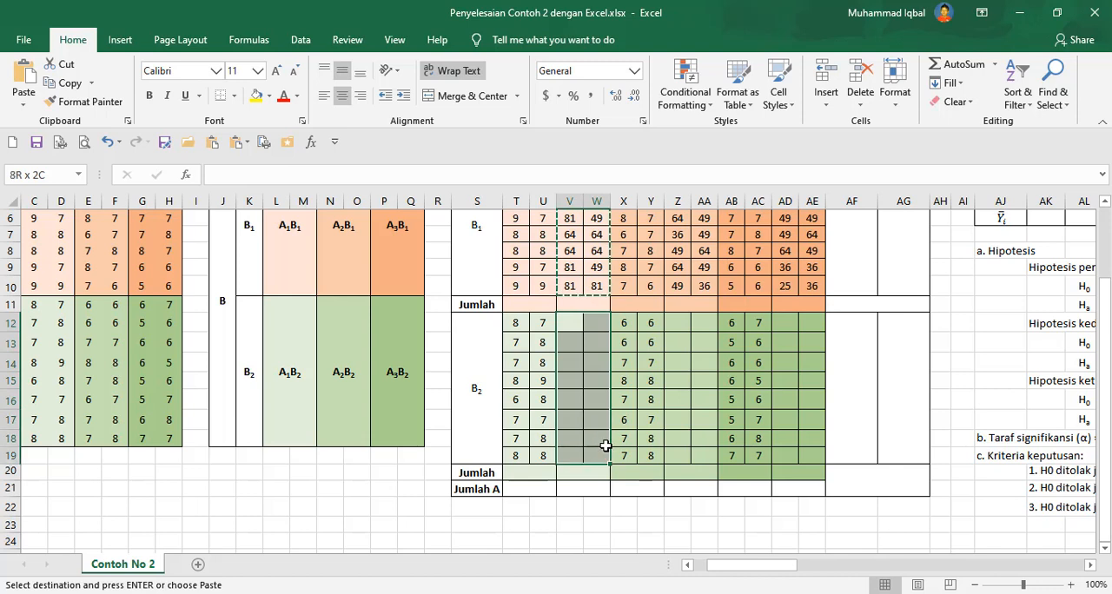
{"action": "mouse_move", "coordinate": [670, 324]}
{"action": "left_mouse_down"}
{"action": "mouse_move", "coordinate": [703, 393]}
{"action": "mouse_move", "coordinate": [704, 449]}
{"action": "left_mouse_up"}
{"action": "left_click_drag", "start_coordinate": [785, 323], "coordinate": [817, 451]}
{"action": "right_click", "coordinate": [784, 323]}
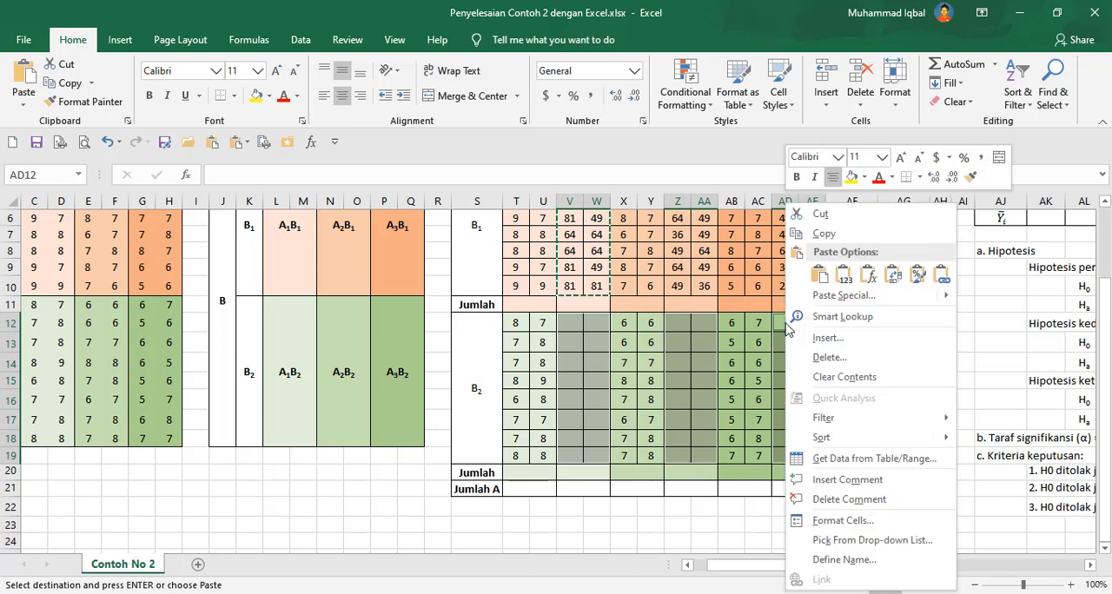
{"action": "left_click", "coordinate": [828, 299]}
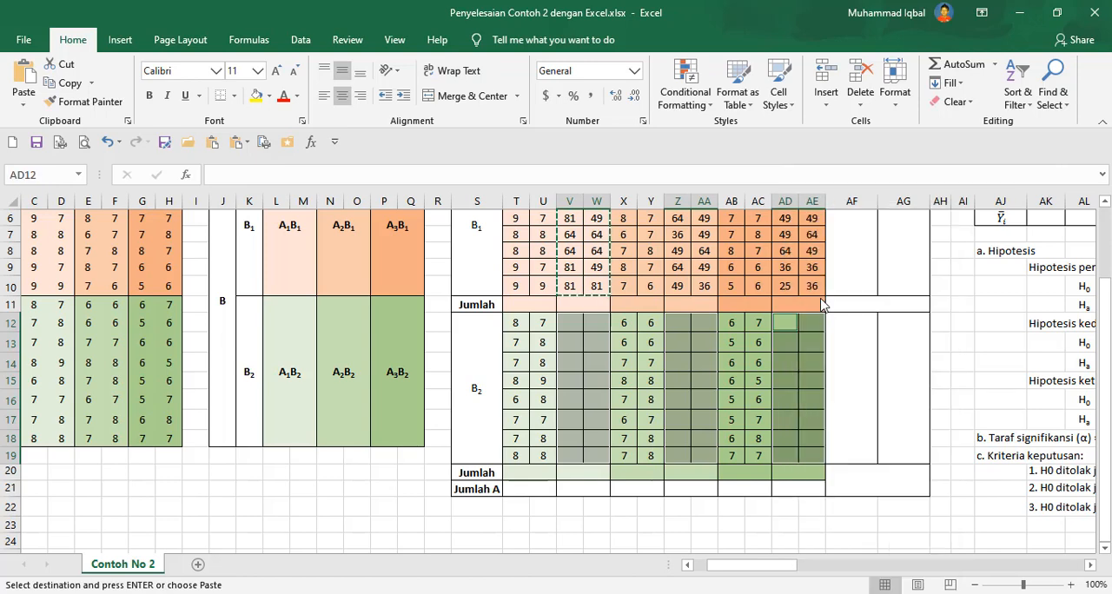
{"action": "left_click", "coordinate": [695, 219]}
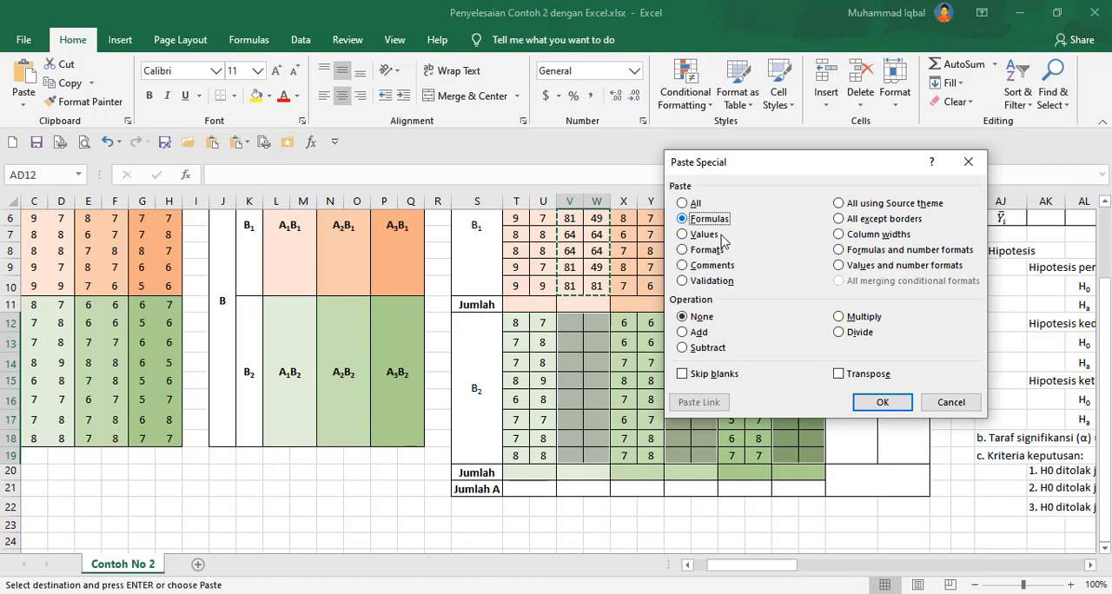
{"action": "left_click", "coordinate": [884, 402]}
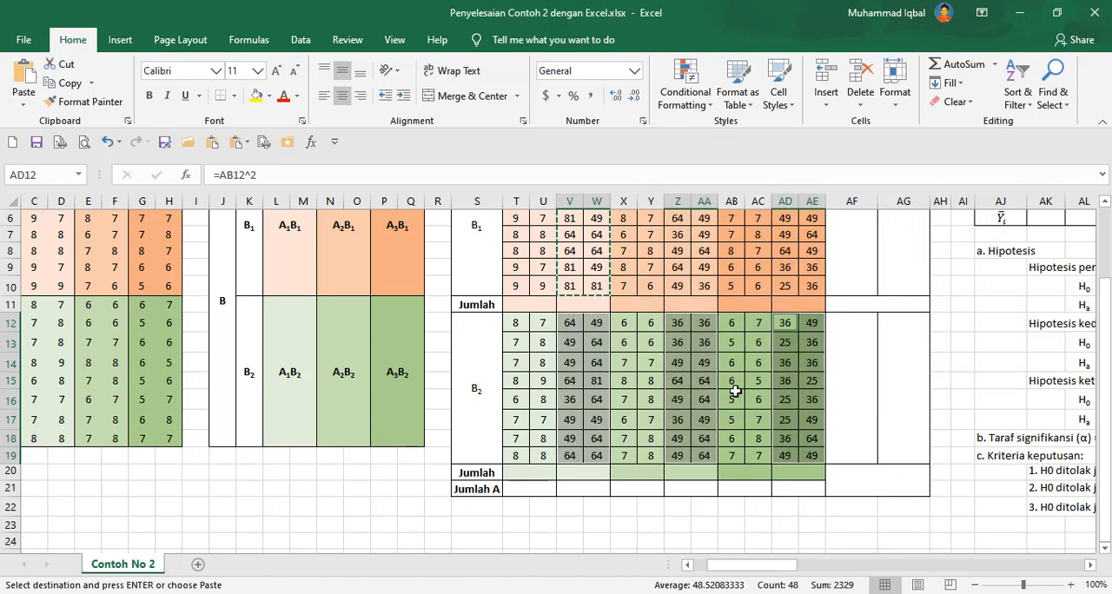
{"action": "scroll", "coordinate": [650, 361], "scroll_direction": "up", "scroll_amount": 2}
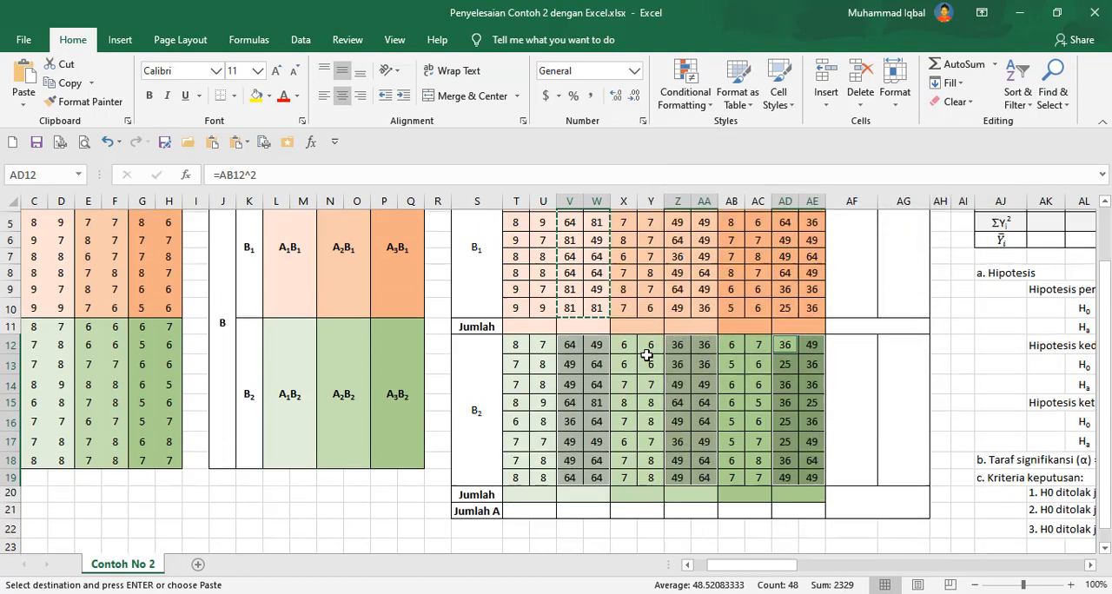
Total the B1 Y1 scores T3:U10 into the Jumlah cell T11 with AutoSum.
{"action": "left_click_drag", "start_coordinate": [535, 393], "coordinate": [769, 385]}
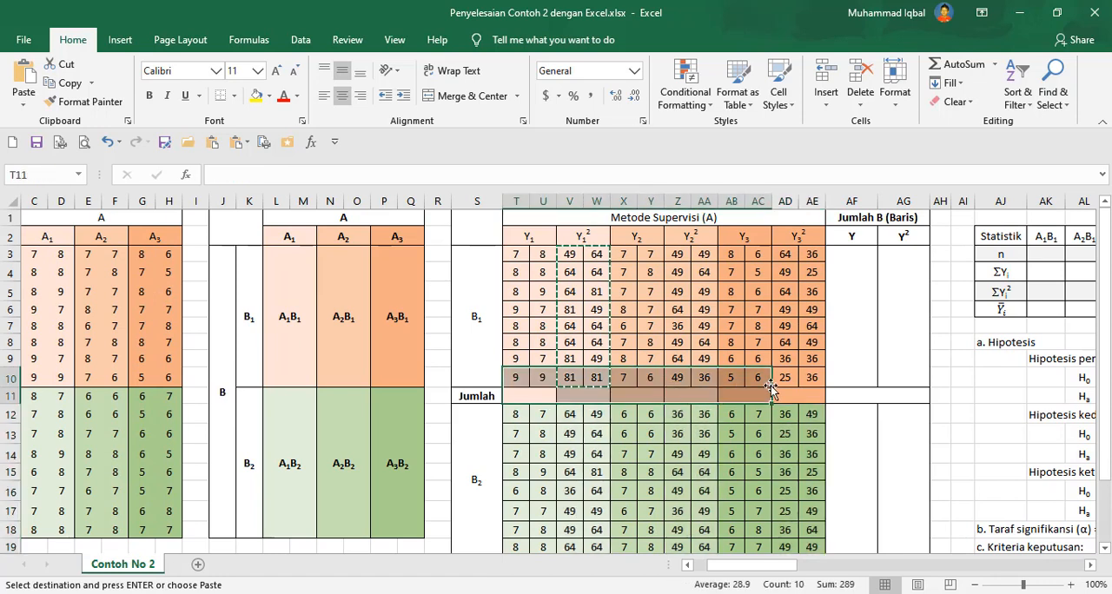
{"action": "left_click", "coordinate": [582, 394]}
{"action": "left_click_drag", "start_coordinate": [537, 396], "coordinate": [763, 387]}
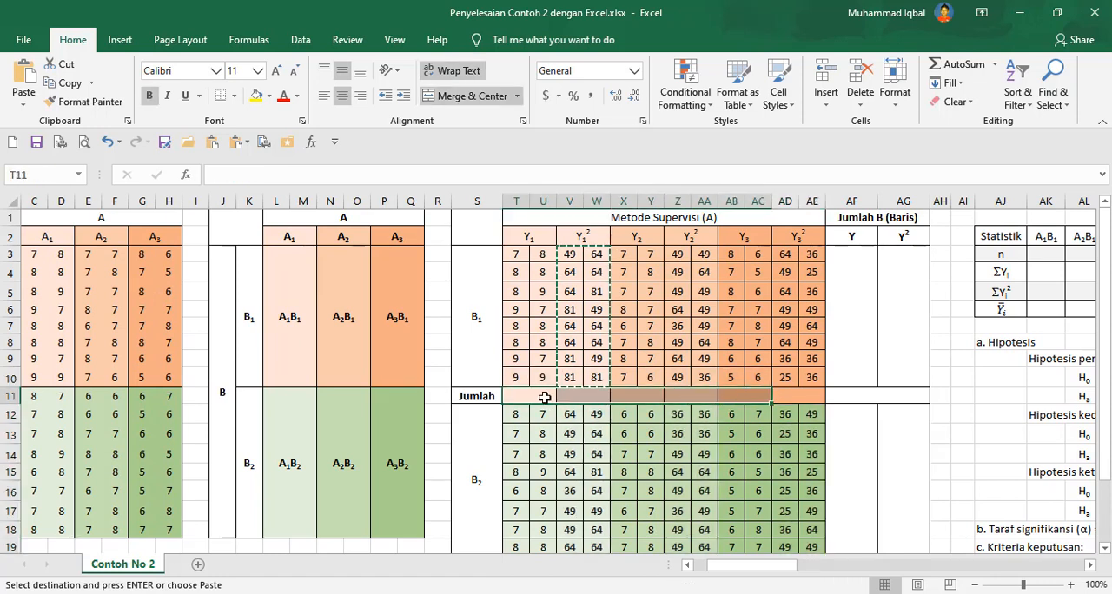
{"action": "left_click", "coordinate": [545, 397]}
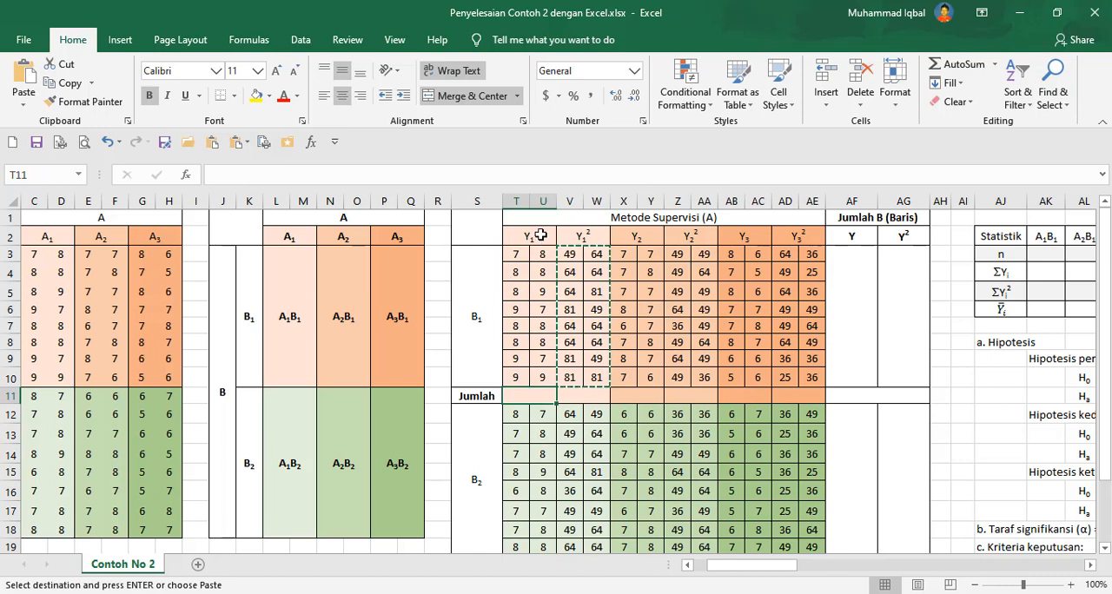
{"action": "left_click_drag", "start_coordinate": [530, 234], "coordinate": [543, 374]}
{"action": "left_click", "coordinate": [543, 395]}
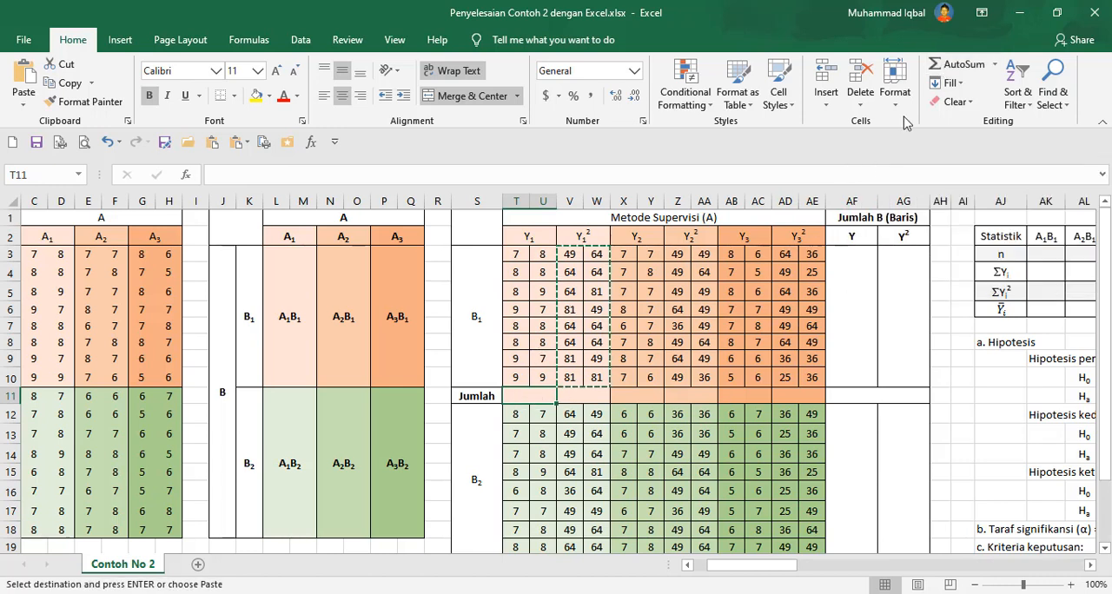
{"action": "left_click", "coordinate": [947, 72]}
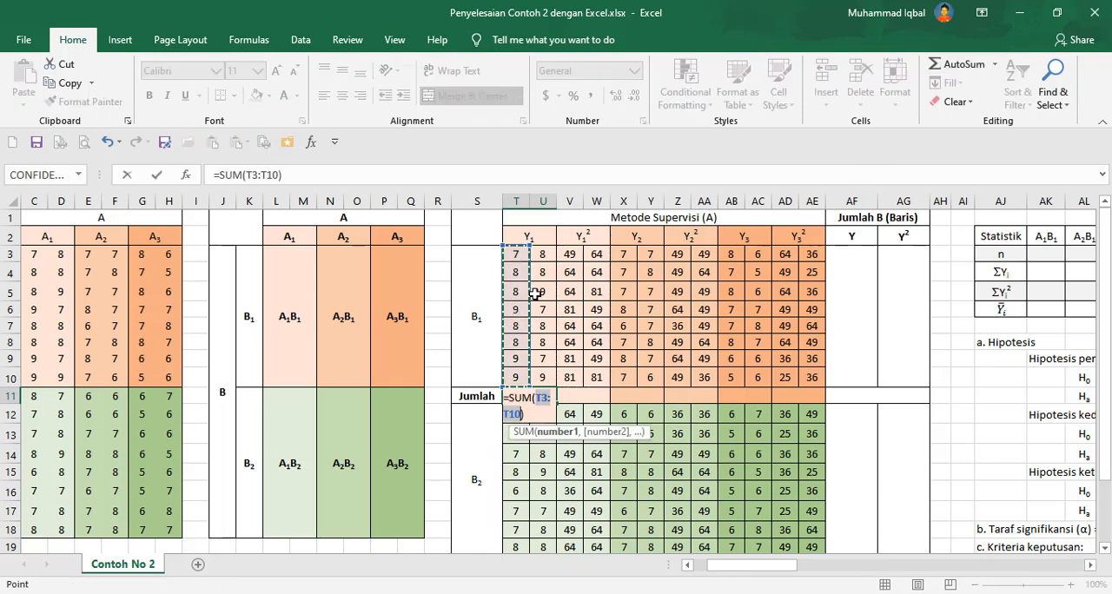
{"action": "left_click_drag", "start_coordinate": [529, 246], "coordinate": [553, 248]}
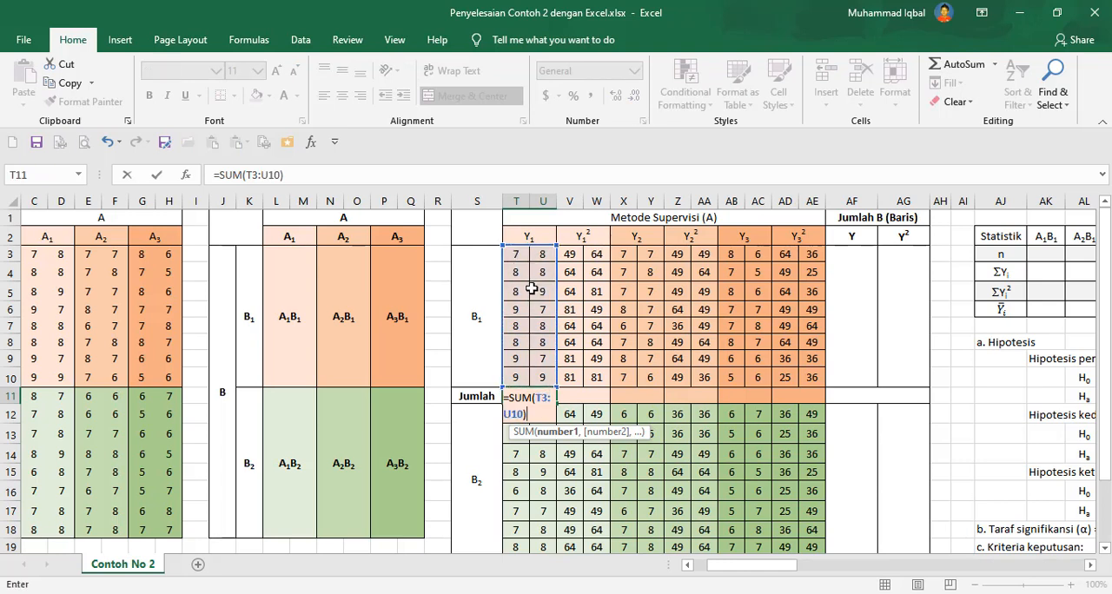
{"action": "left_click", "coordinate": [579, 396]}
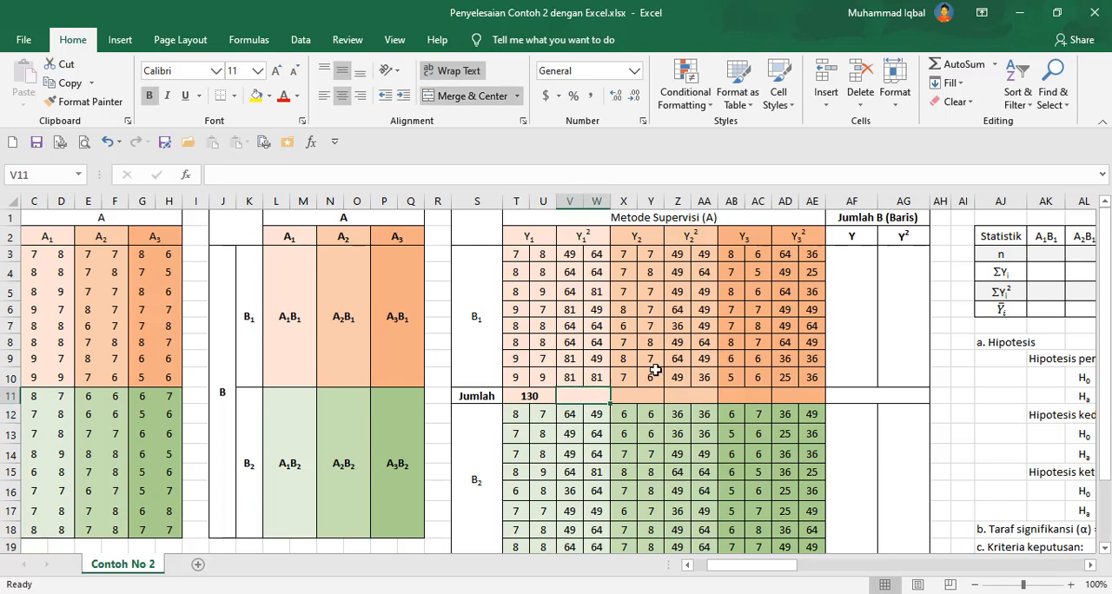
Add AutoSum totals in the B1 Jumlah row: V3:W10 into V11 and X3:Y10 into X11.
{"action": "left_click", "coordinate": [950, 70]}
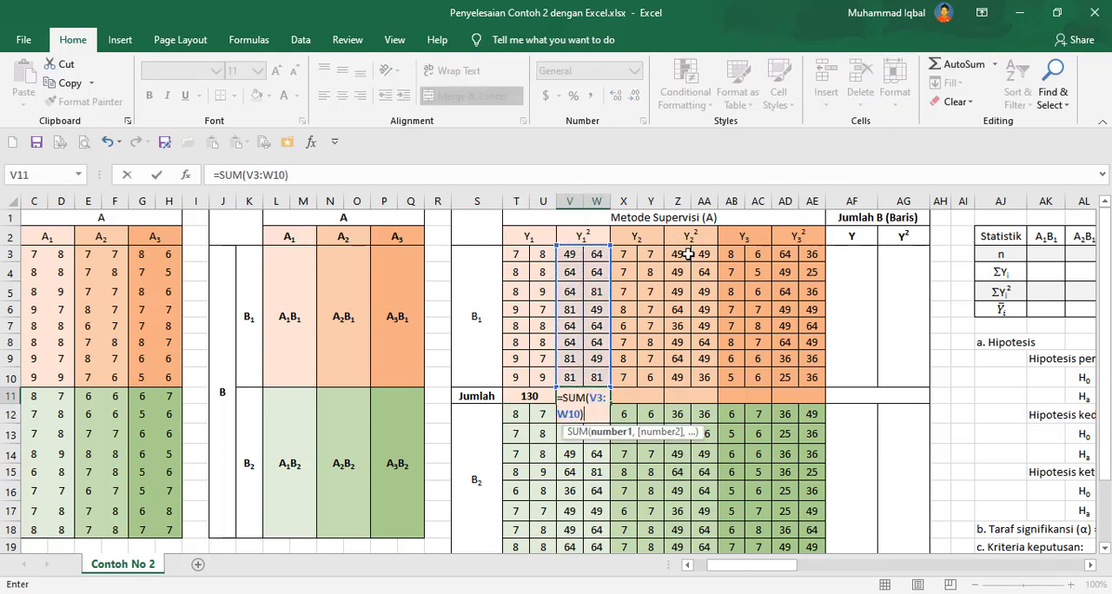
{"action": "key", "text": "Return"}
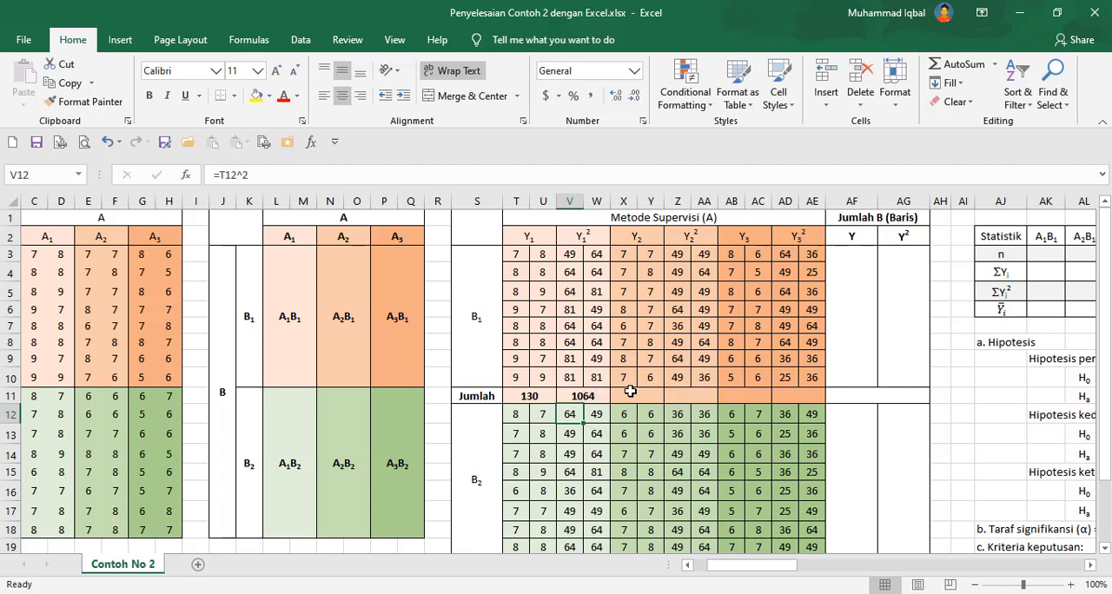
{"action": "left_click", "coordinate": [636, 392]}
{"action": "left_click", "coordinate": [949, 69]}
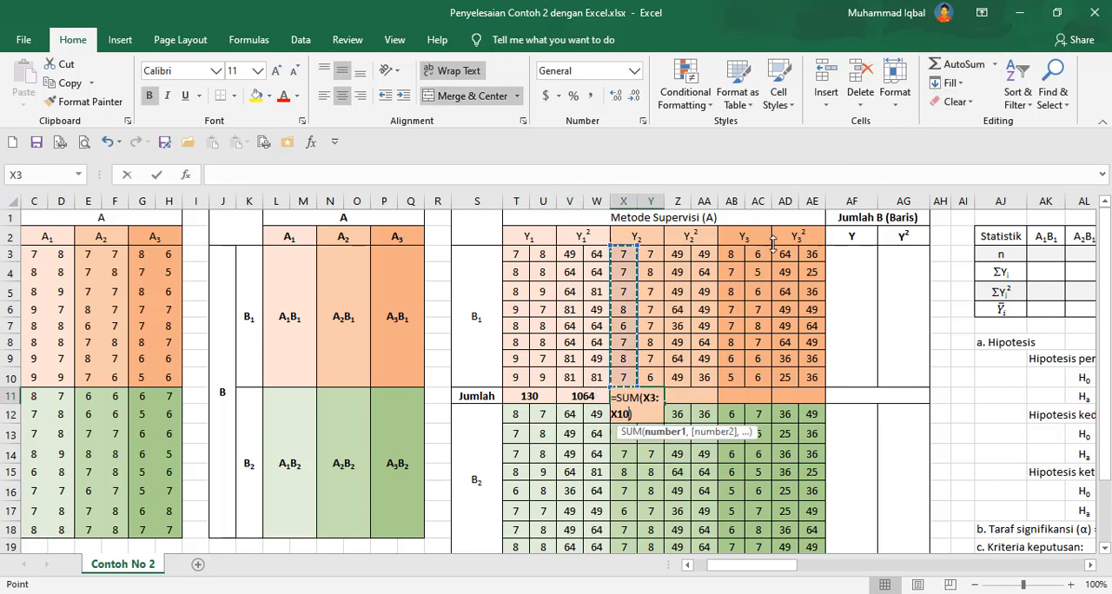
{"action": "left_click_drag", "start_coordinate": [630, 254], "coordinate": [650, 377]}
{"action": "key", "text": "Tab"}
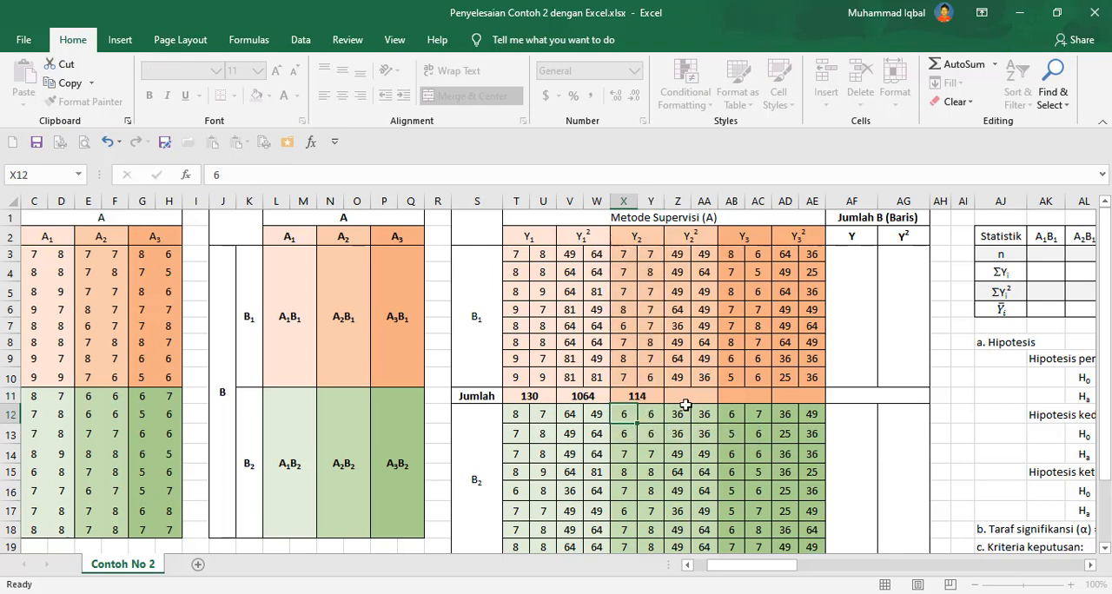
Sum the B1 Y2² scores Z3:AA10 into the Jumlah cell Z11.
{"action": "left_click", "coordinate": [950, 68]}
{"action": "left_click_drag", "start_coordinate": [695, 250], "coordinate": [710, 382]}
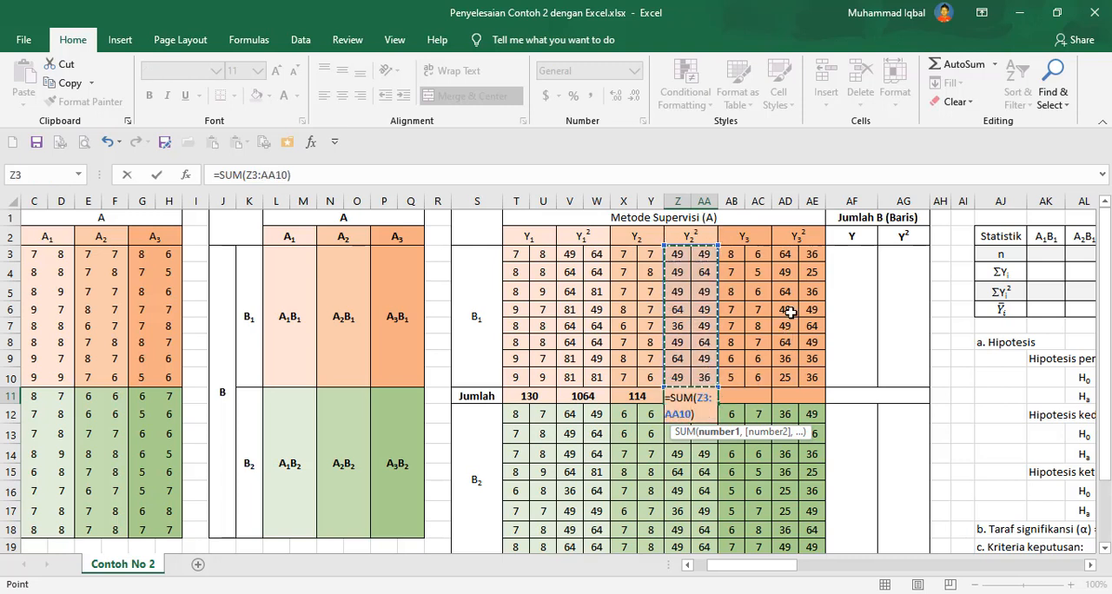
{"action": "key", "text": "Tab"}
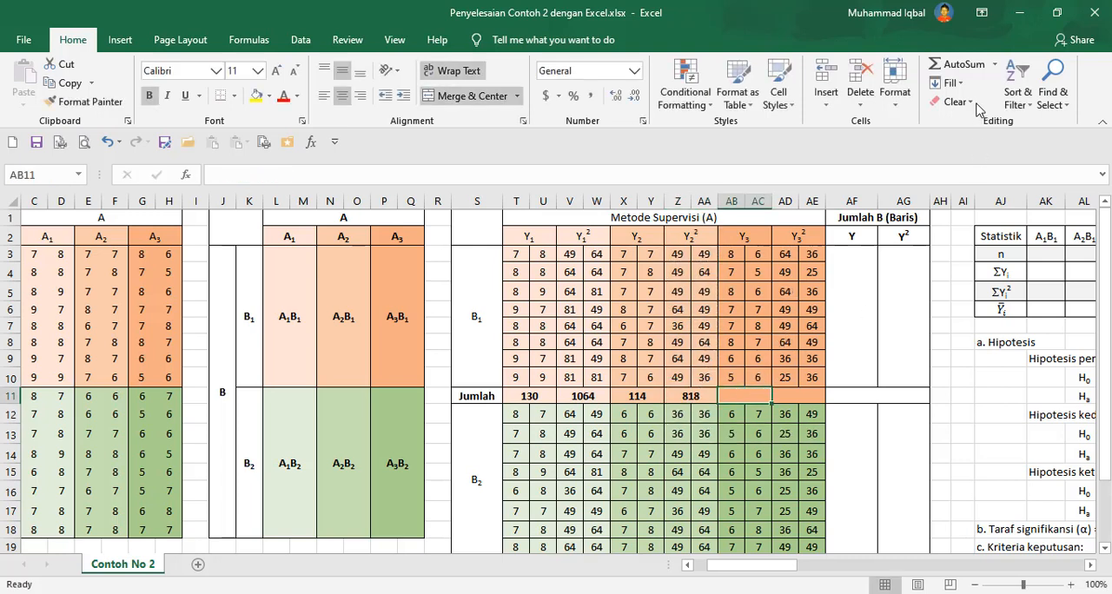
Sum the B1 Y3 scores AB3:AC10 into AB11 and the Y3² scores AD3:AE10 into AD11.
{"action": "left_click", "coordinate": [950, 66]}
{"action": "left_click_drag", "start_coordinate": [765, 247], "coordinate": [785, 394]}
{"action": "left_click", "coordinate": [950, 66]}
{"action": "left_click", "coordinate": [791, 397]}
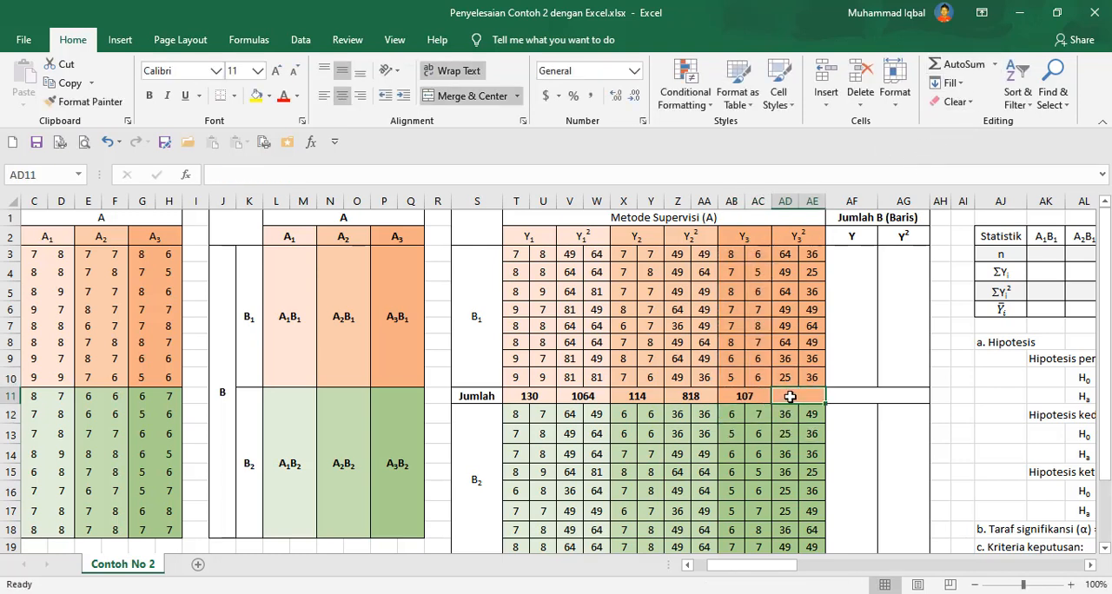
{"action": "left_click", "coordinate": [949, 68]}
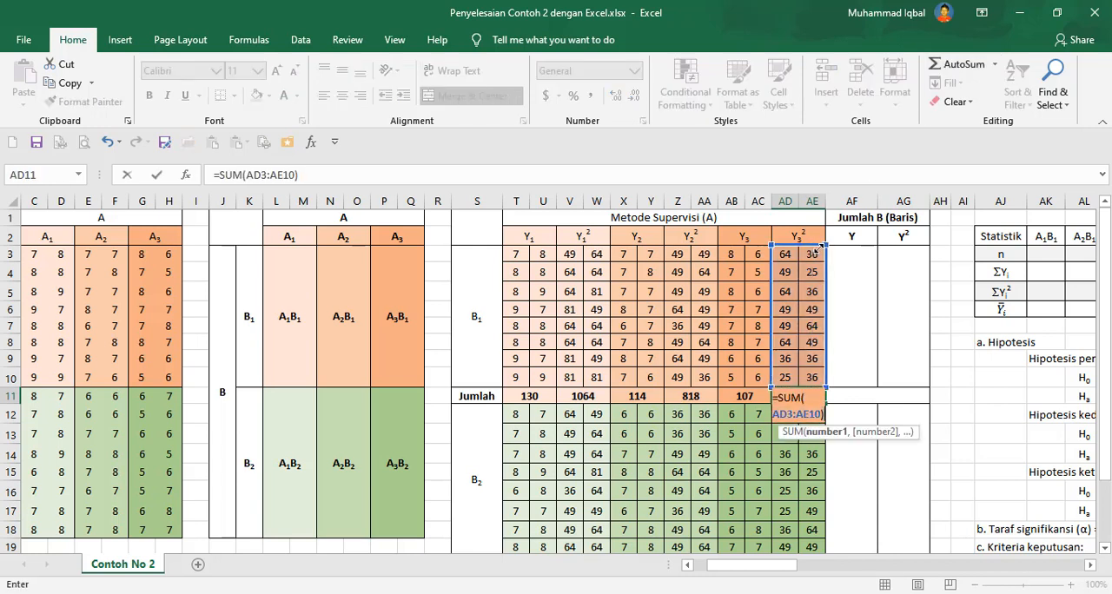
{"action": "key", "text": "Return"}
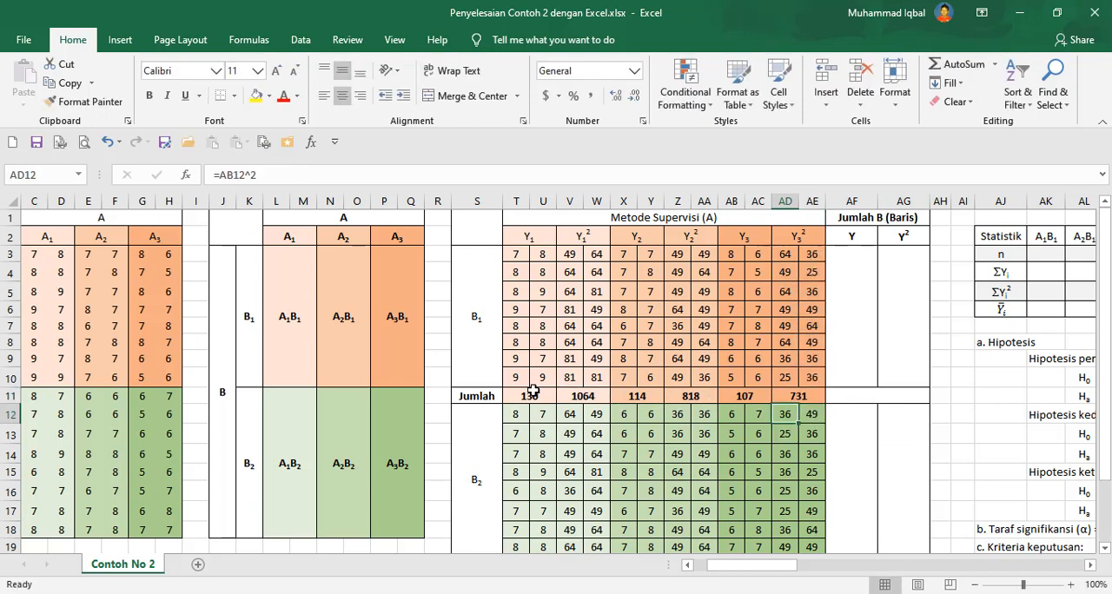
Copy the B1 Jumlah row T11:AE11 and paste only its formulas into the B2 Jumlah row starting at T20.
{"action": "left_click_drag", "start_coordinate": [531, 391], "coordinate": [790, 389]}
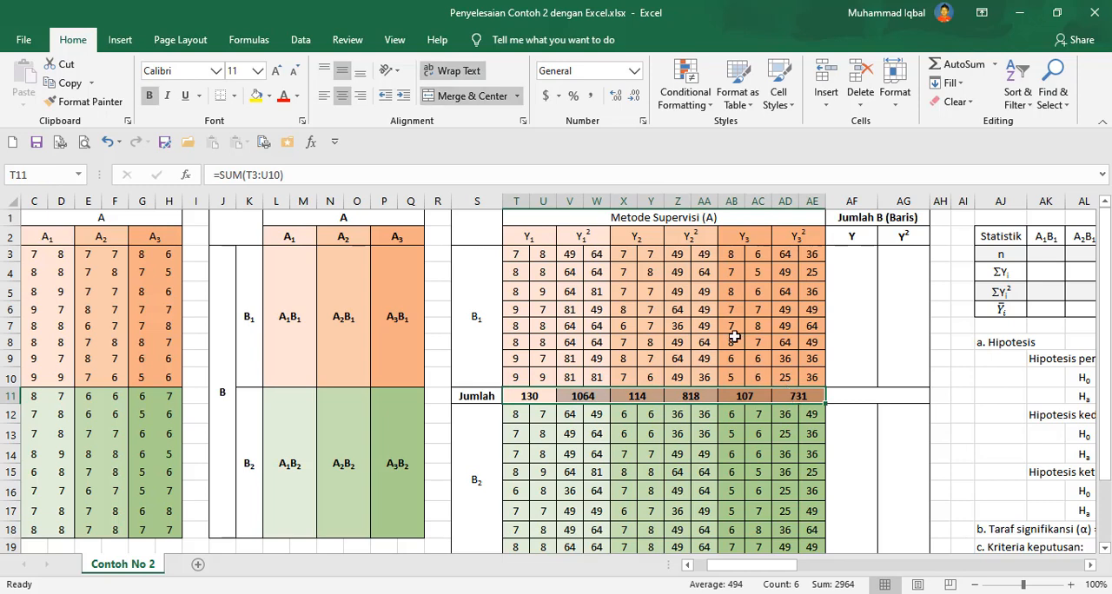
{"action": "scroll", "coordinate": [735, 336], "scroll_direction": "down", "scroll_amount": 2}
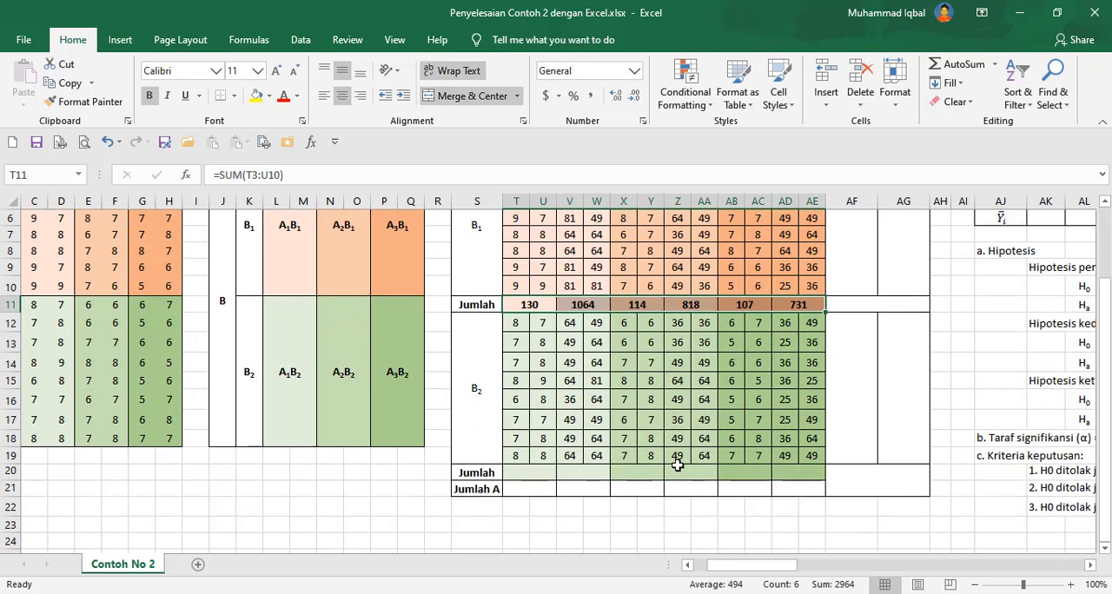
{"action": "left_click_drag", "start_coordinate": [541, 305], "coordinate": [791, 303]}
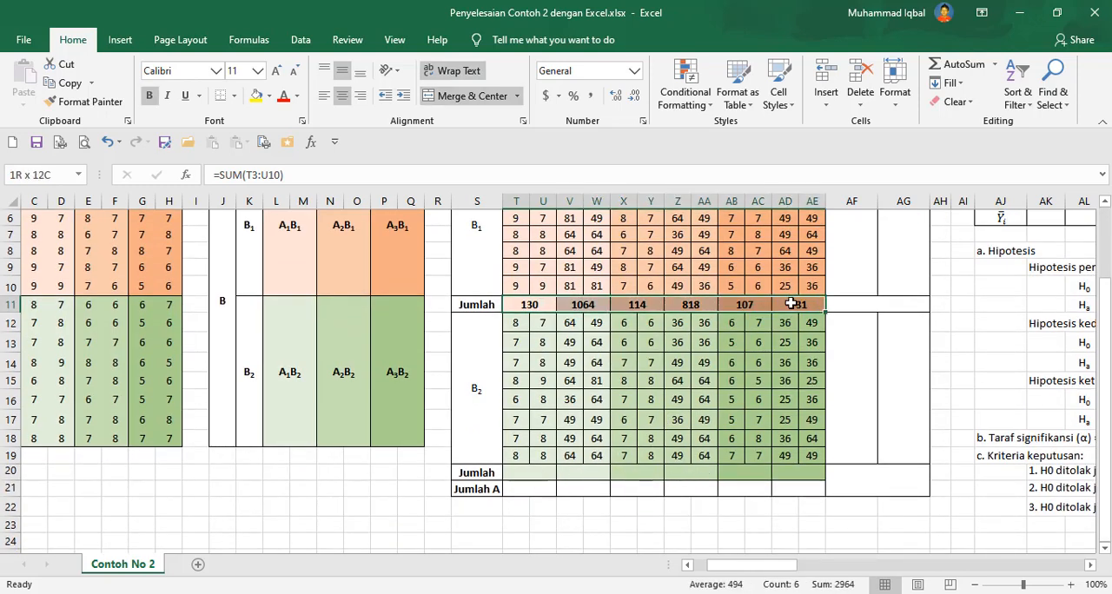
{"action": "key", "text": "ctrl+c"}
{"action": "left_click", "coordinate": [544, 472]}
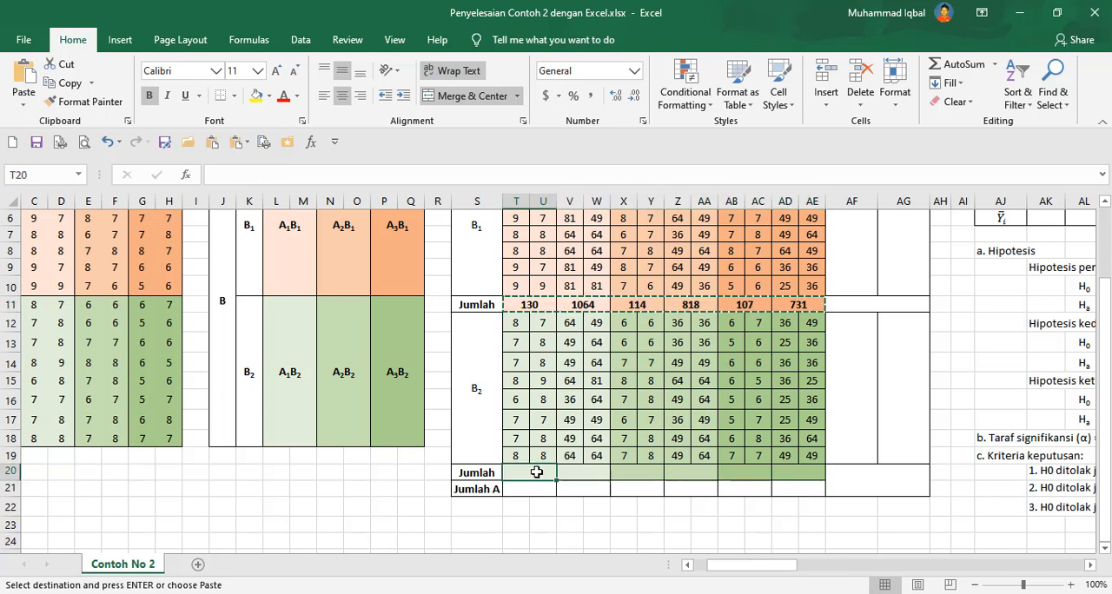
{"action": "right_click", "coordinate": [537, 471]}
{"action": "left_click", "coordinate": [596, 196]}
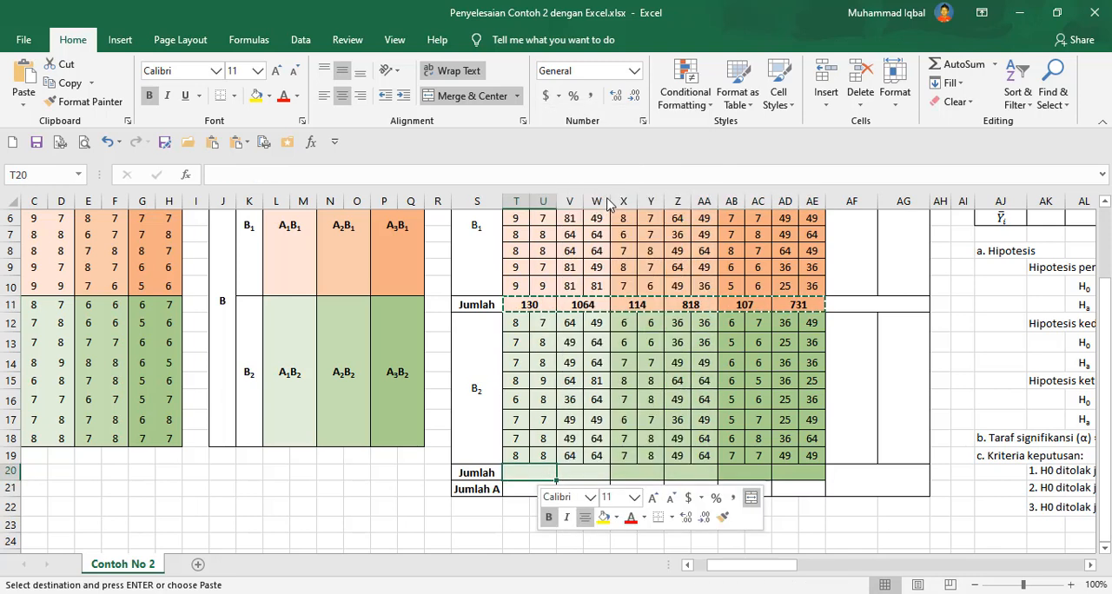
{"action": "left_click", "coordinate": [492, 120]}
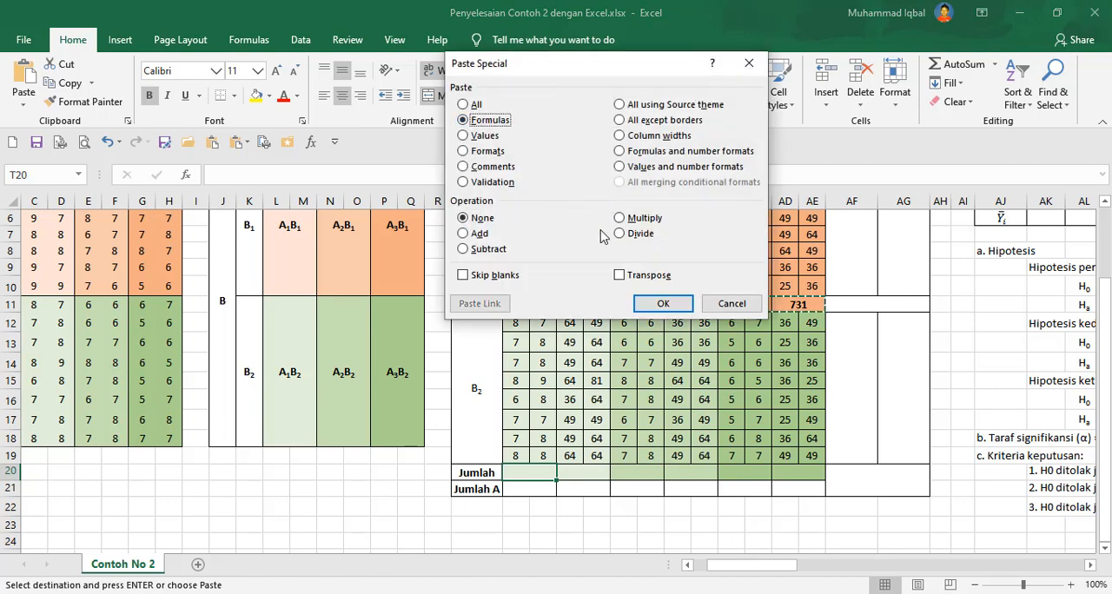
{"action": "left_click", "coordinate": [663, 304]}
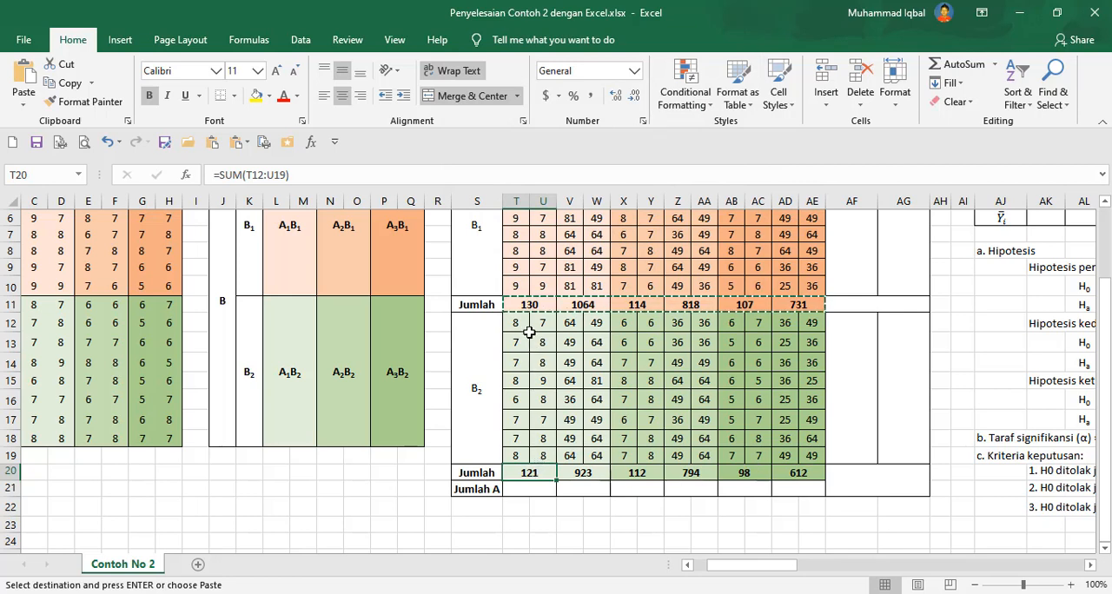
Enter a Jumlah A formula in T21 adding T11 and T20.
{"action": "left_click_drag", "start_coordinate": [522, 323], "coordinate": [546, 457]}
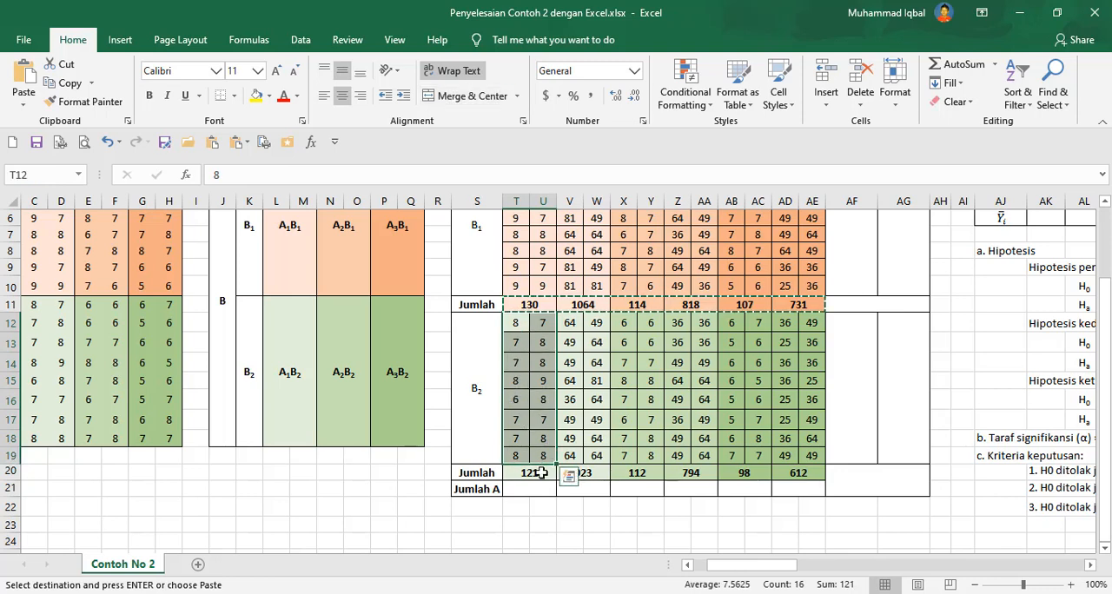
{"action": "left_click", "coordinate": [536, 489]}
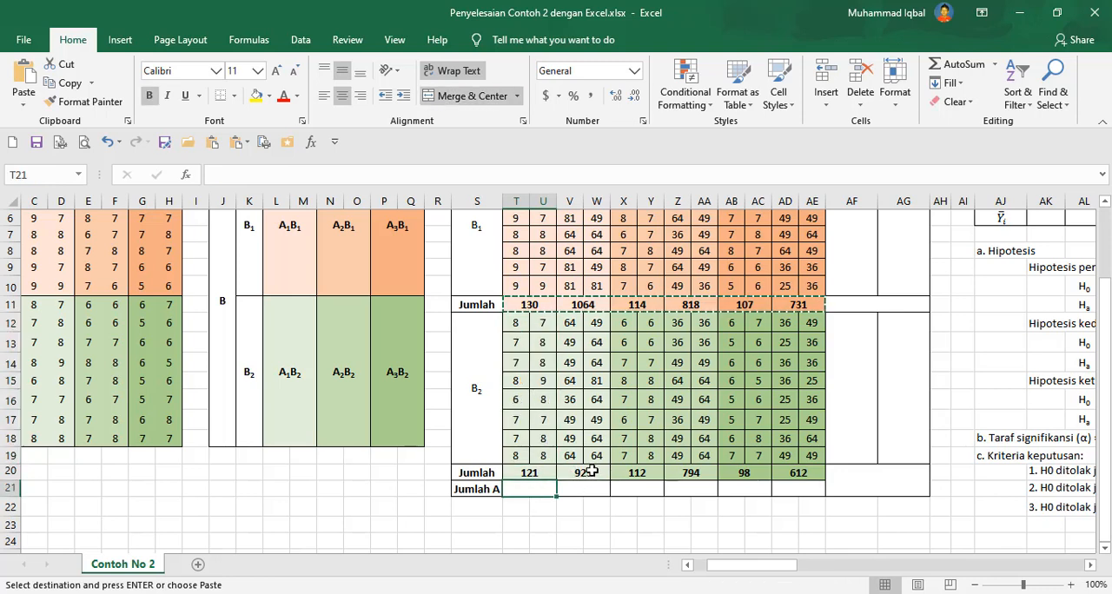
{"action": "key", "text": "Escape"}
{"action": "type", "text": "="}
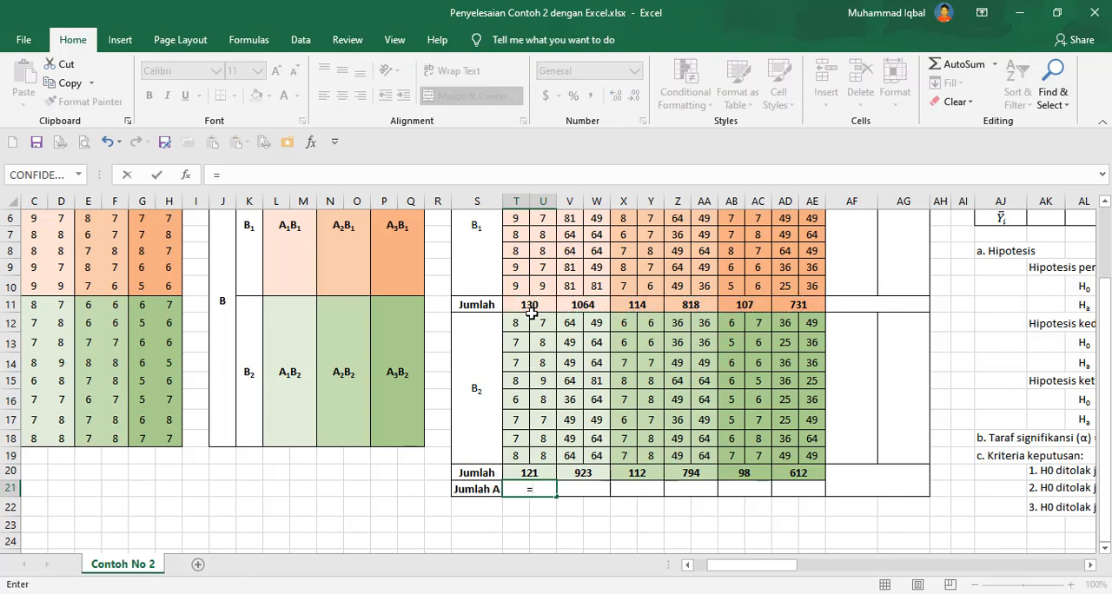
{"action": "left_click", "coordinate": [536, 307]}
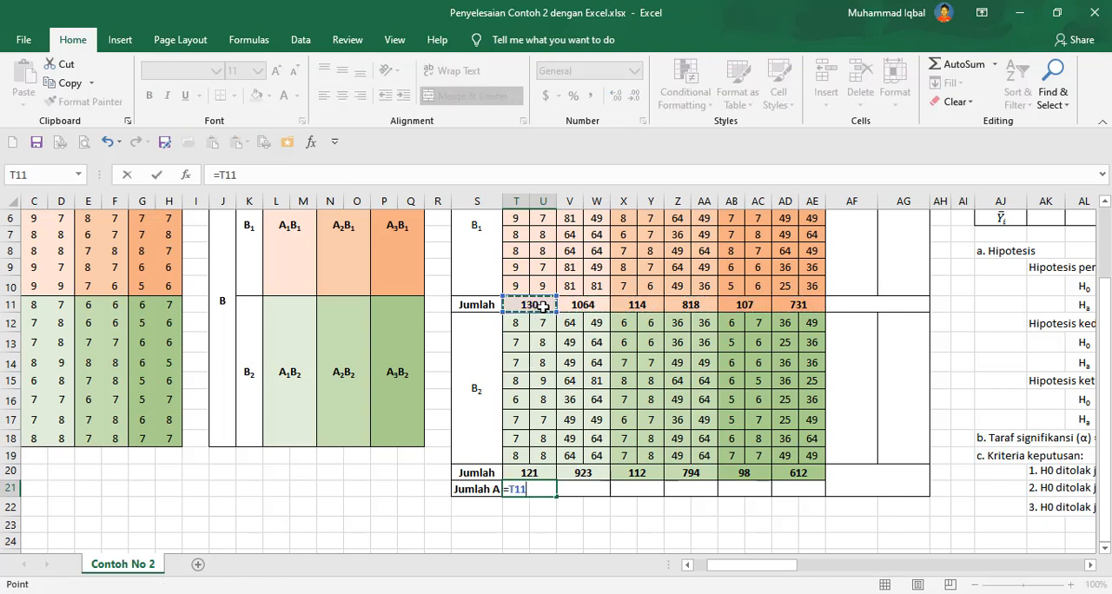
{"action": "type", "text": "+"}
{"action": "left_click", "coordinate": [546, 472]}
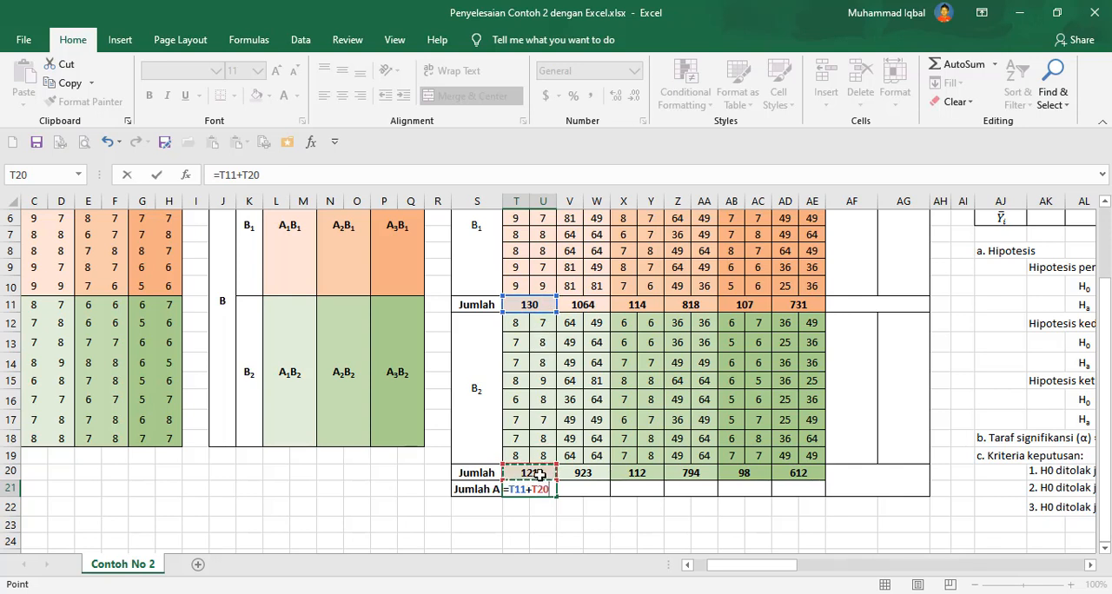
{"action": "key", "text": "Return"}
Enter a Jumlah A formula in V21 adding V11 and V20.
{"action": "left_click", "coordinate": [570, 490]}
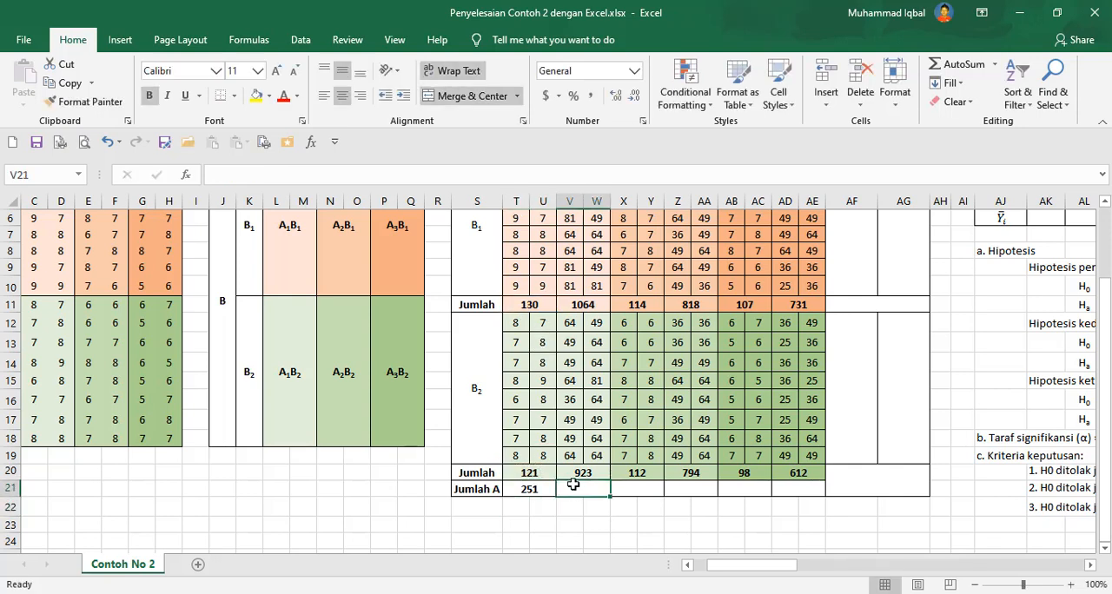
{"action": "type", "text": "="}
{"action": "left_click", "coordinate": [586, 306]}
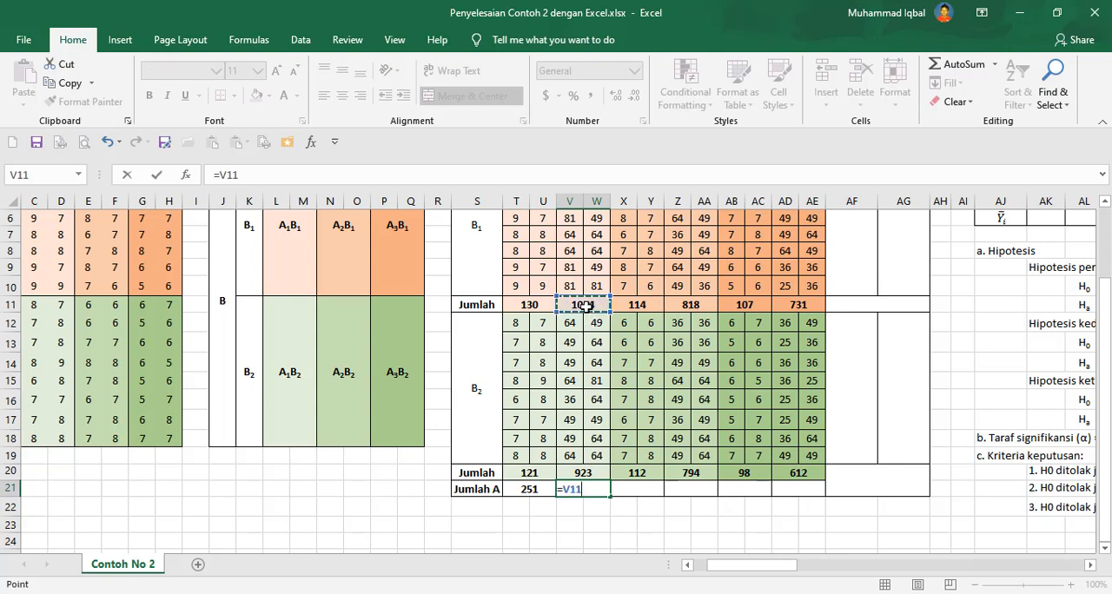
{"action": "type", "text": "+"}
{"action": "left_click", "coordinate": [590, 472]}
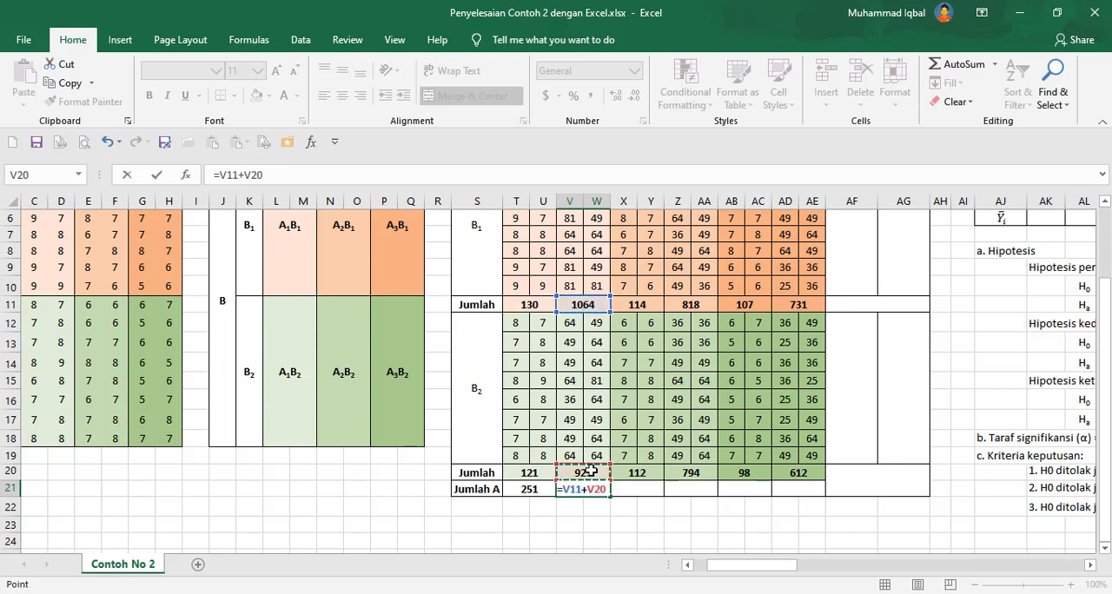
{"action": "key", "text": "Return"}
Try to enter a Jumlah A formula in X21 adding X11 and X20.
{"action": "left_click", "coordinate": [639, 489]}
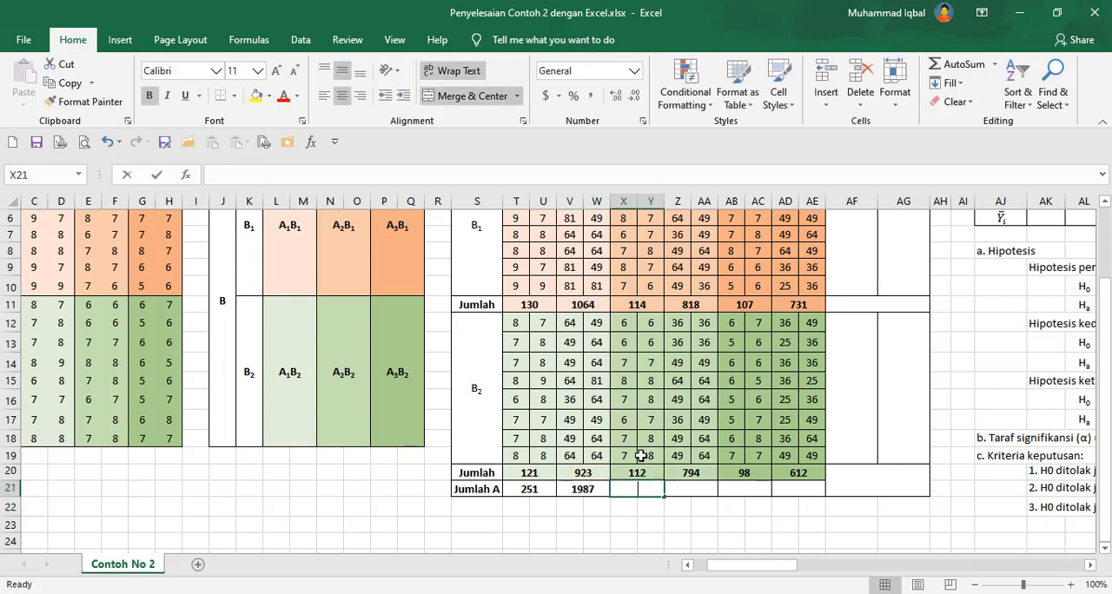
{"action": "type", "text": "="}
{"action": "left_click", "coordinate": [649, 299]}
{"action": "type", "text": "+"}
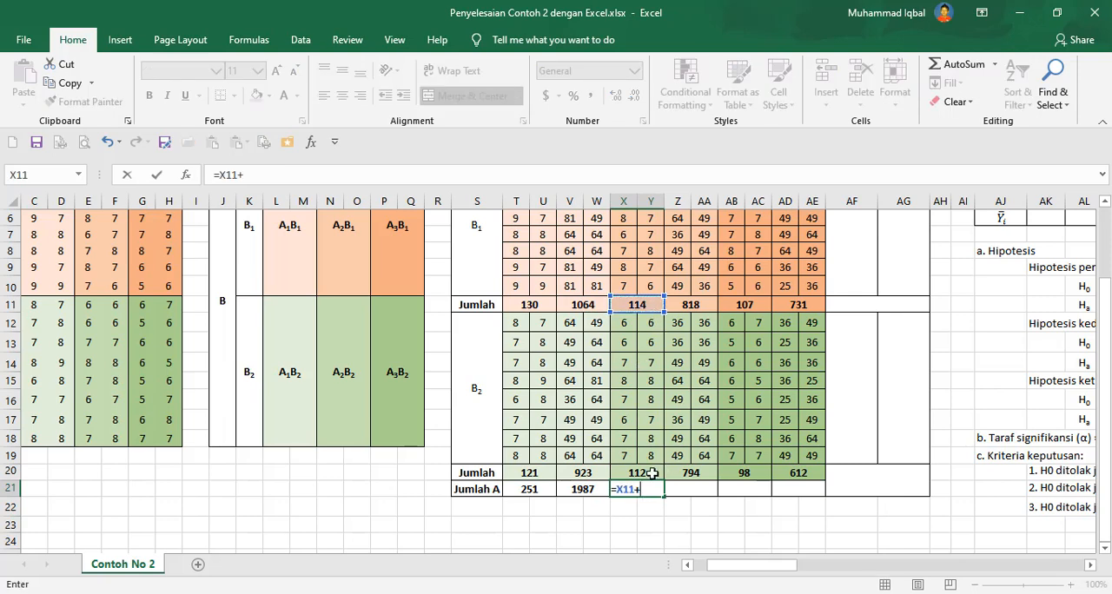
{"action": "key", "text": "Return"}
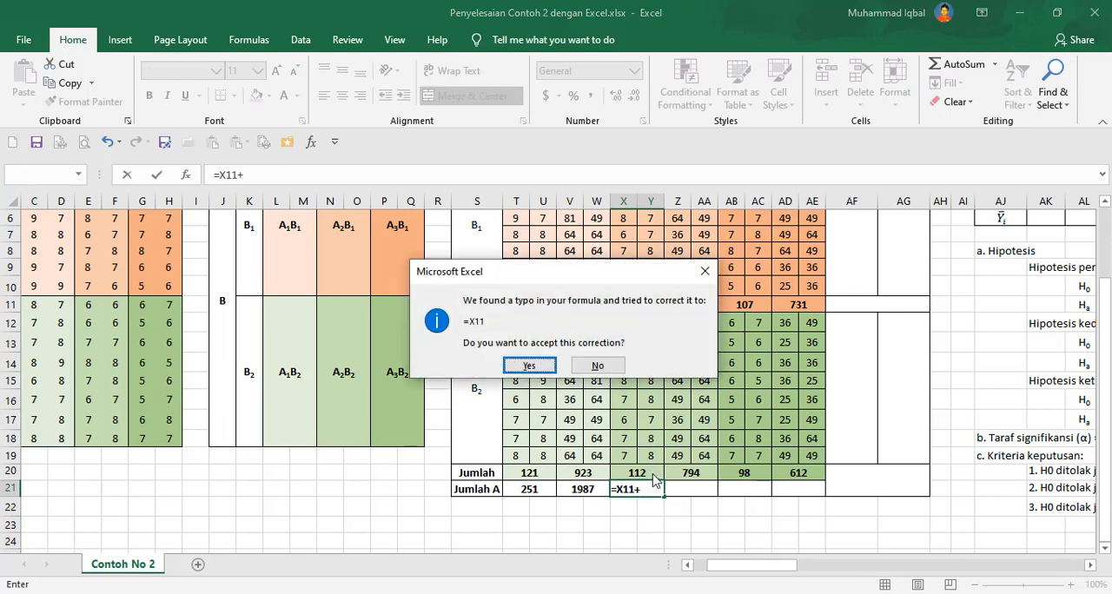
{"action": "left_click", "coordinate": [597, 366]}
{"action": "left_click", "coordinate": [635, 358]}
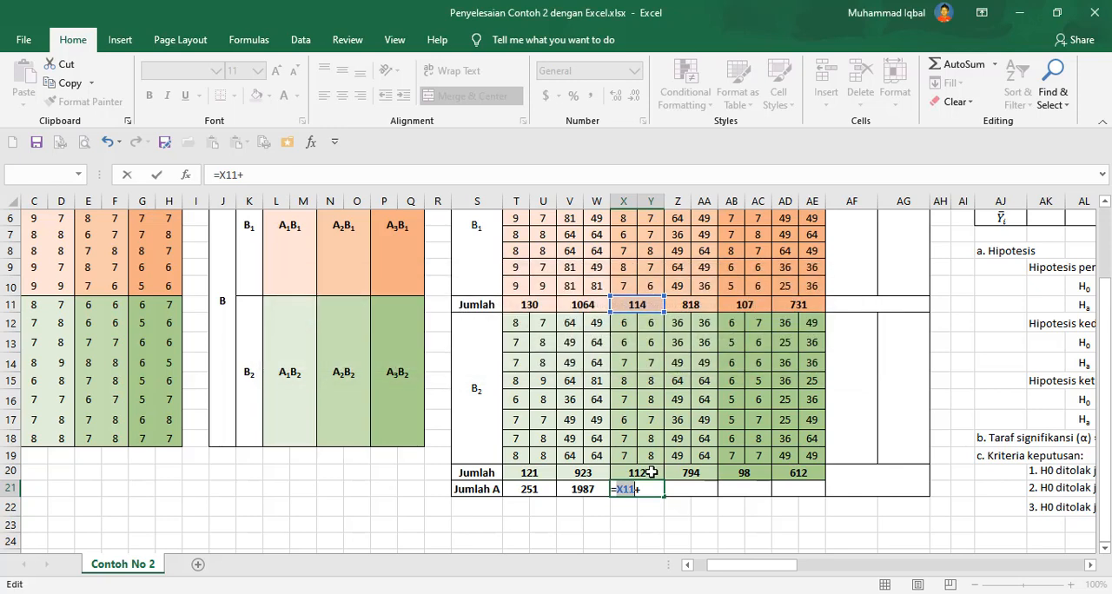
{"action": "left_click", "coordinate": [649, 474]}
{"action": "key", "text": "F2"}
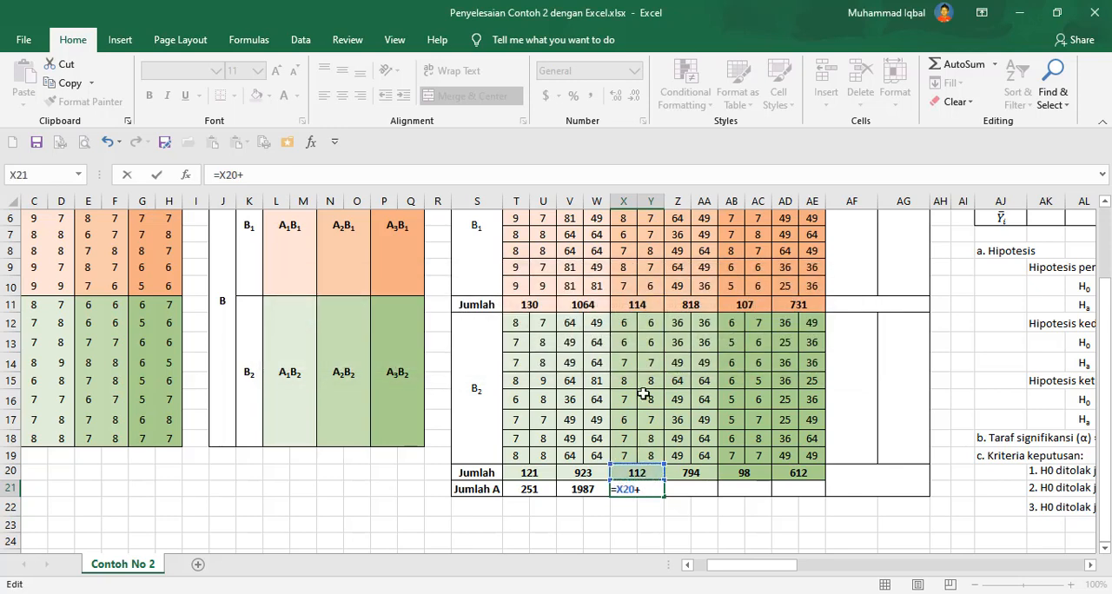
{"action": "left_click", "coordinate": [647, 304]}
{"action": "left_click", "coordinate": [649, 324]}
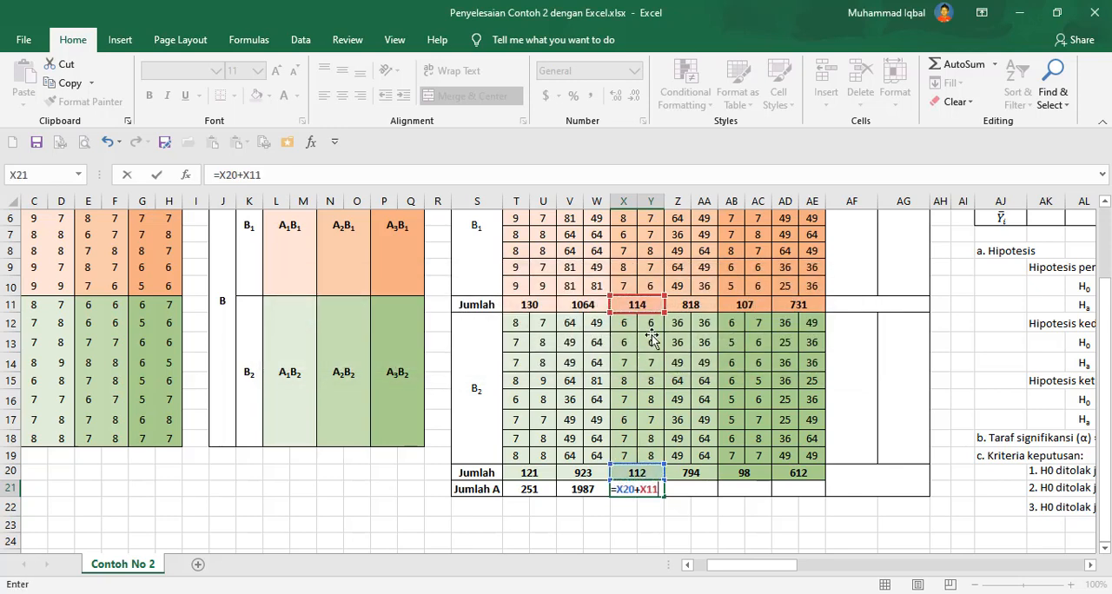
{"action": "key", "text": "Return"}
Enter a Jumlah A formula in Z21 adding Z11 and Z20.
{"action": "left_click", "coordinate": [700, 487]}
{"action": "type", "text": "="}
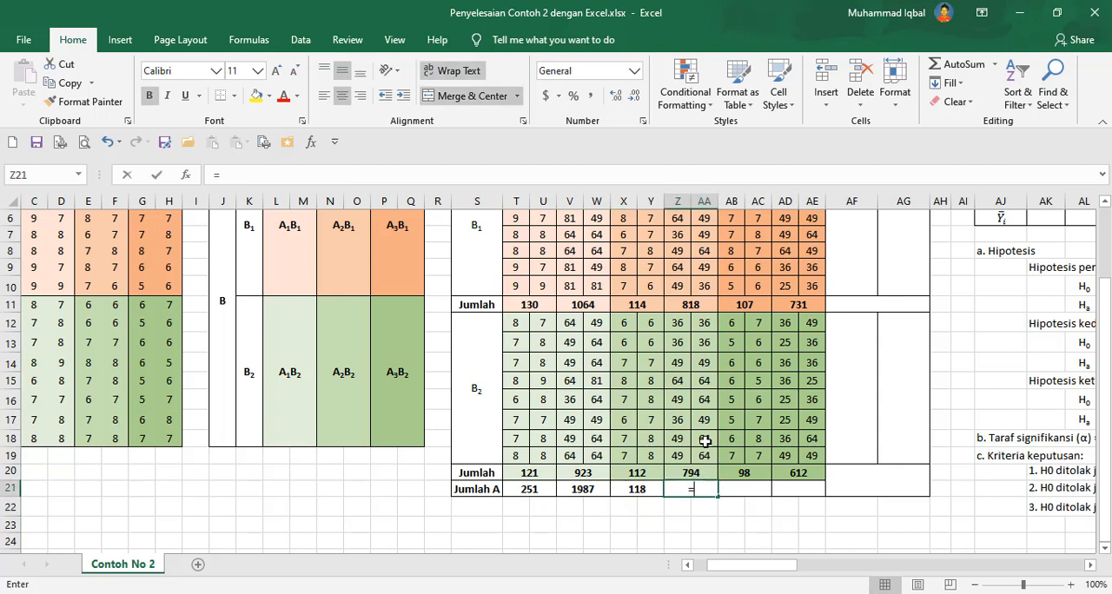
{"action": "left_click", "coordinate": [691, 305]}
{"action": "type", "text": "+"}
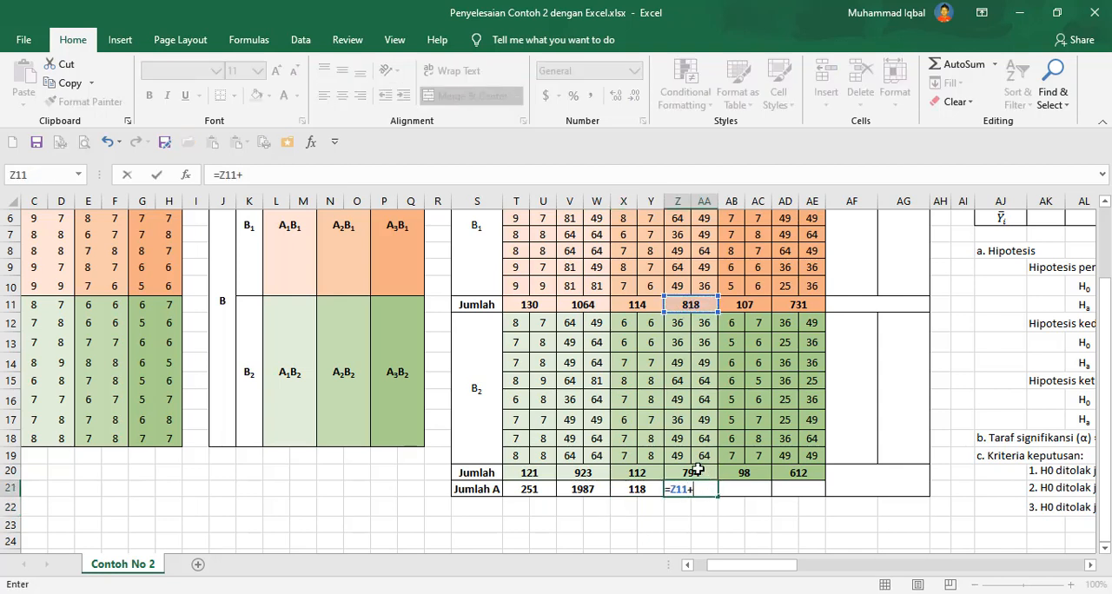
{"action": "left_click", "coordinate": [698, 470]}
{"action": "key", "text": "Return"}
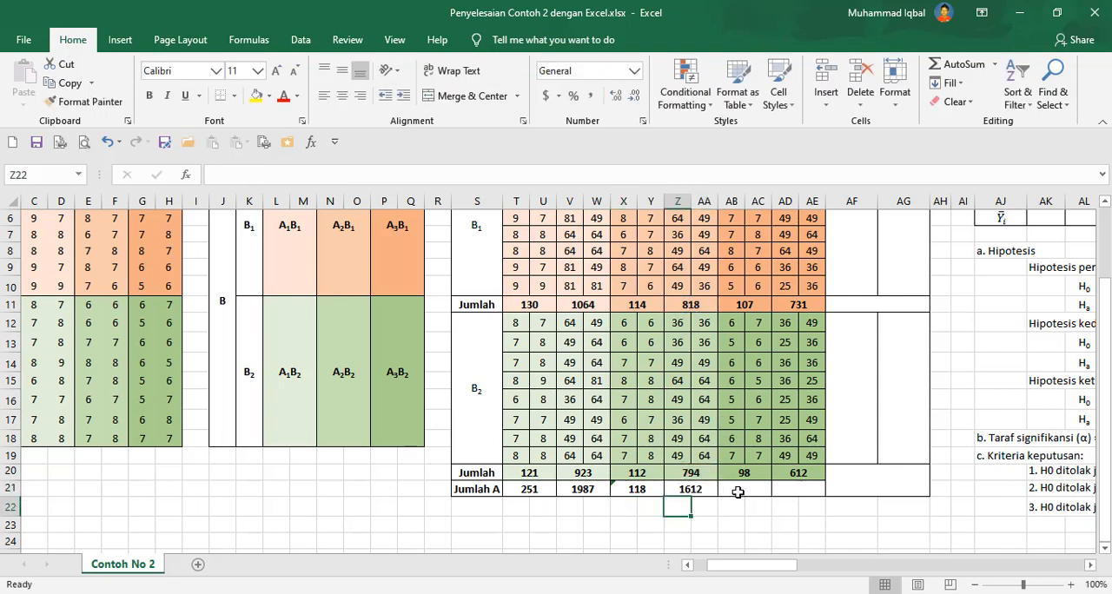
Enter a Jumlah A formula in AB21 adding AB11 and AB20.
{"action": "left_click", "coordinate": [738, 492]}
{"action": "type", "text": "="}
{"action": "left_click", "coordinate": [747, 305]}
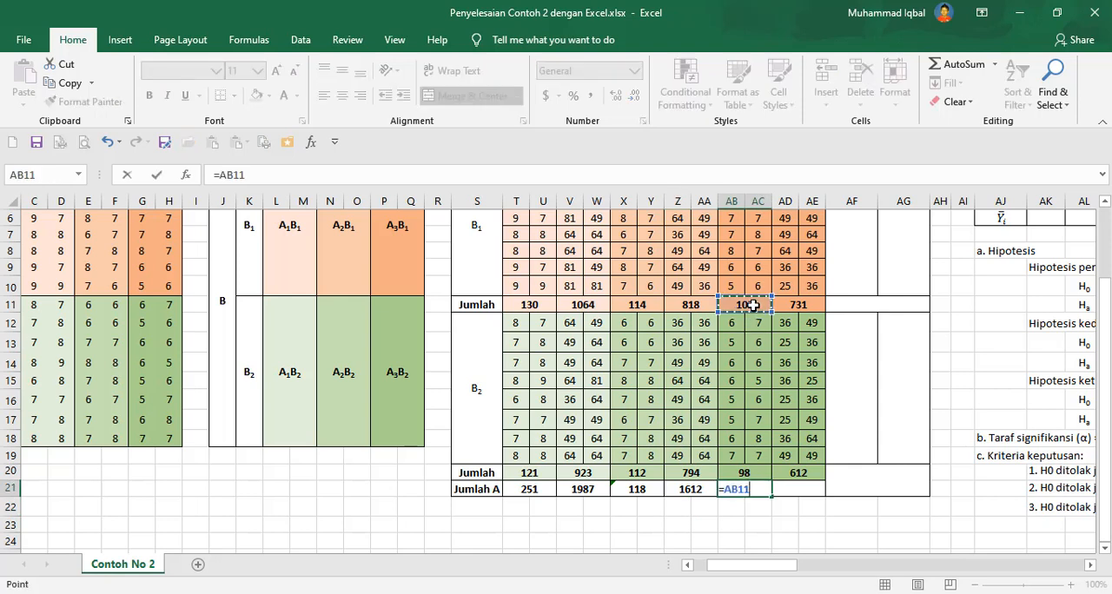
{"action": "type", "text": "+"}
{"action": "left_click", "coordinate": [751, 472]}
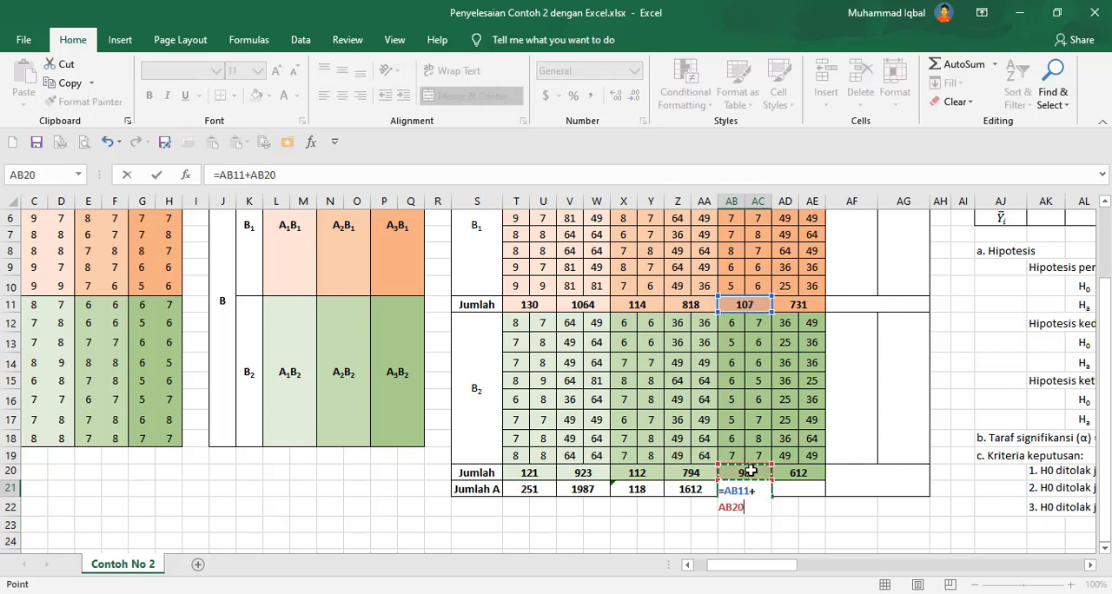
{"action": "key", "text": "Return"}
Enter a Jumlah A formula in AD21 adding AD11 and AD20.
{"action": "left_click", "coordinate": [803, 490]}
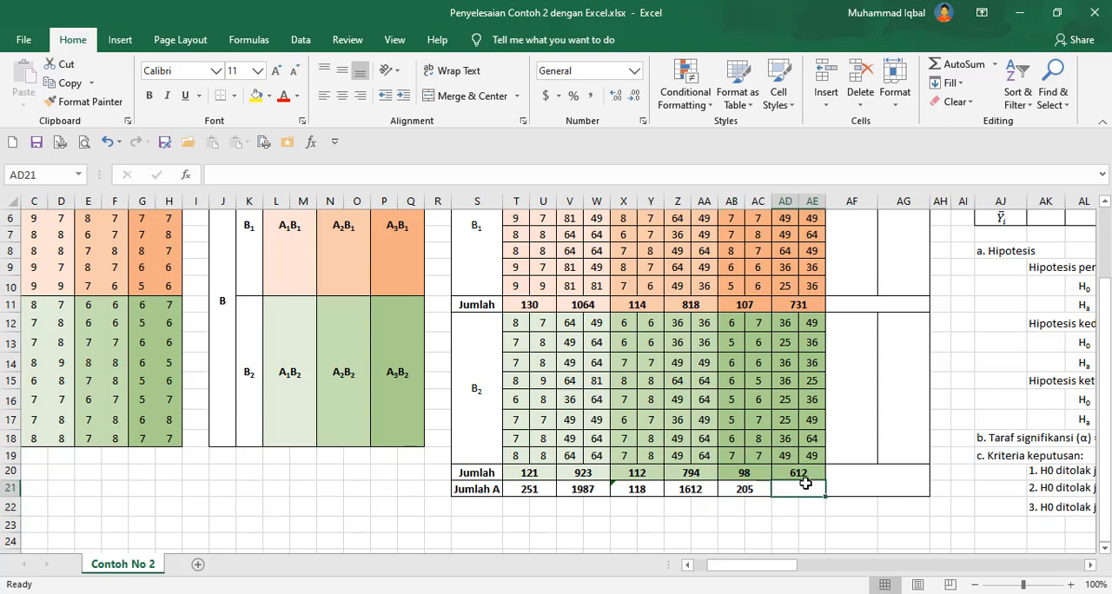
{"action": "type", "text": "="}
{"action": "left_click", "coordinate": [796, 301]}
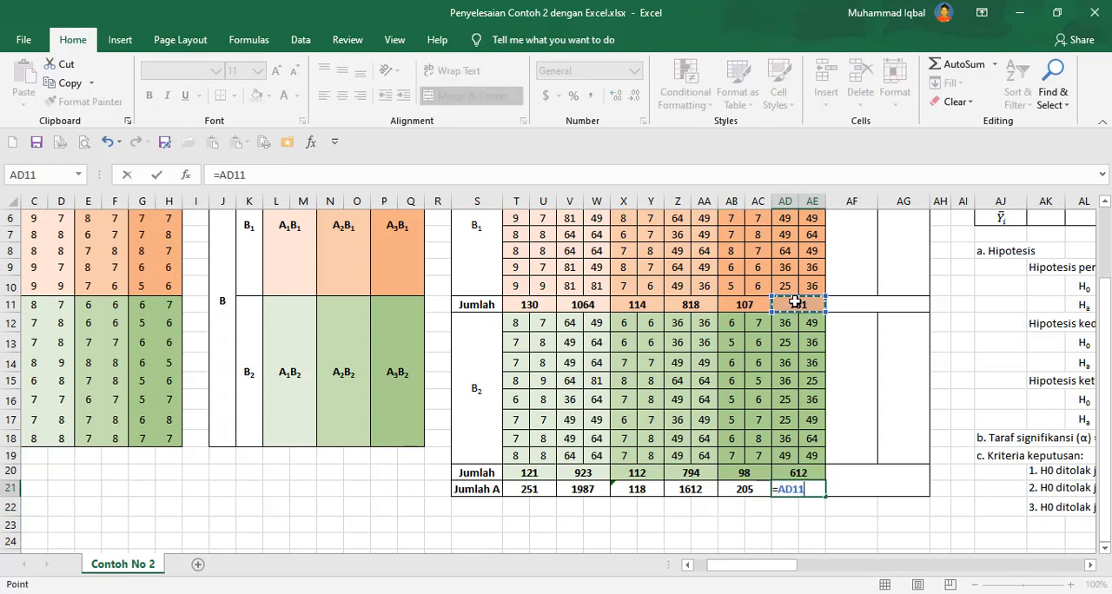
{"action": "type", "text": "+"}
{"action": "left_click", "coordinate": [814, 472]}
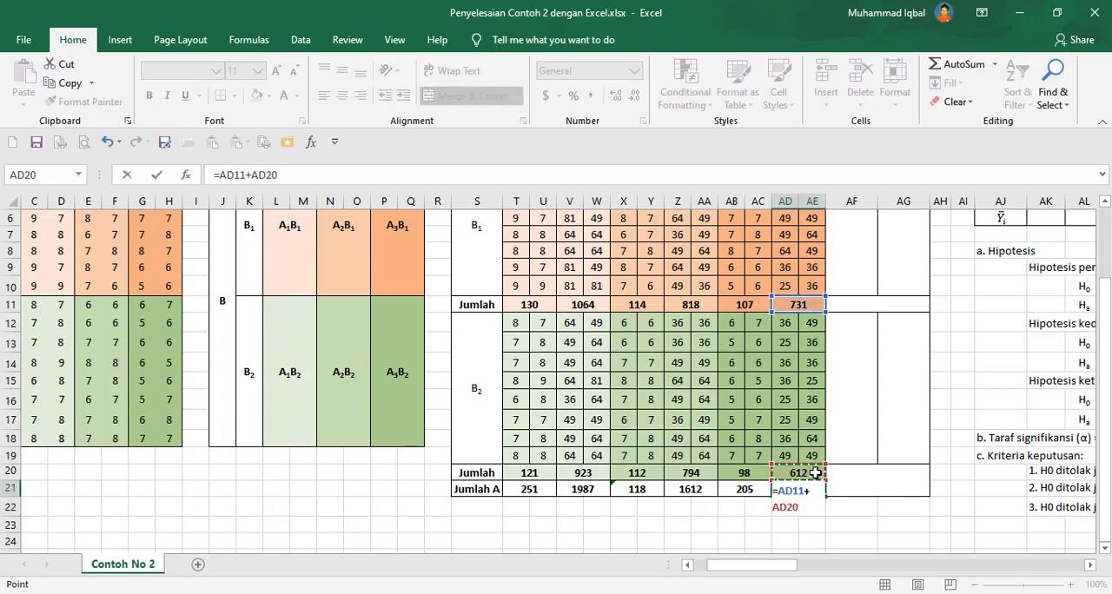
{"action": "key", "text": "Return"}
Re-enter the Jumlah A formula in X21 as X11 plus X20.
{"action": "left_click", "coordinate": [638, 489]}
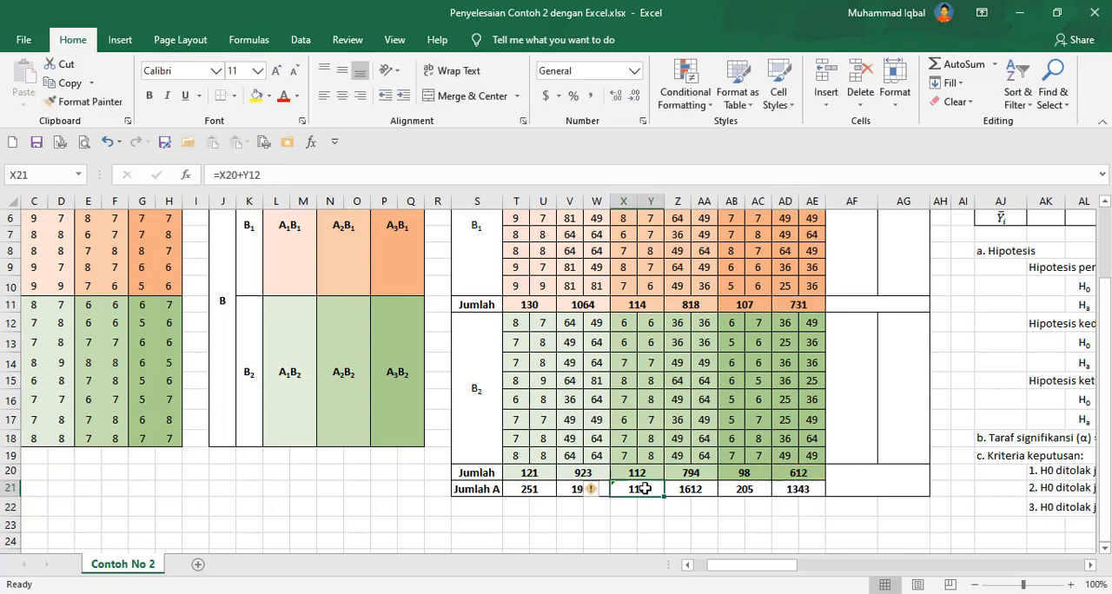
{"action": "double_click", "coordinate": [639, 489]}
{"action": "type", "text": "="}
{"action": "left_click", "coordinate": [633, 304]}
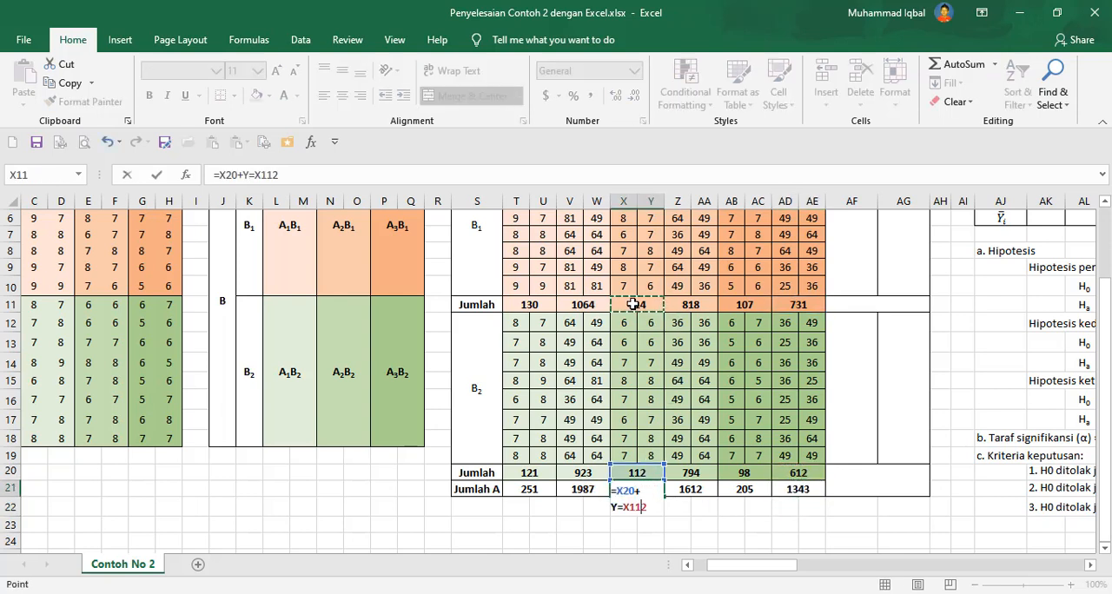
{"action": "key", "text": "Escape"}
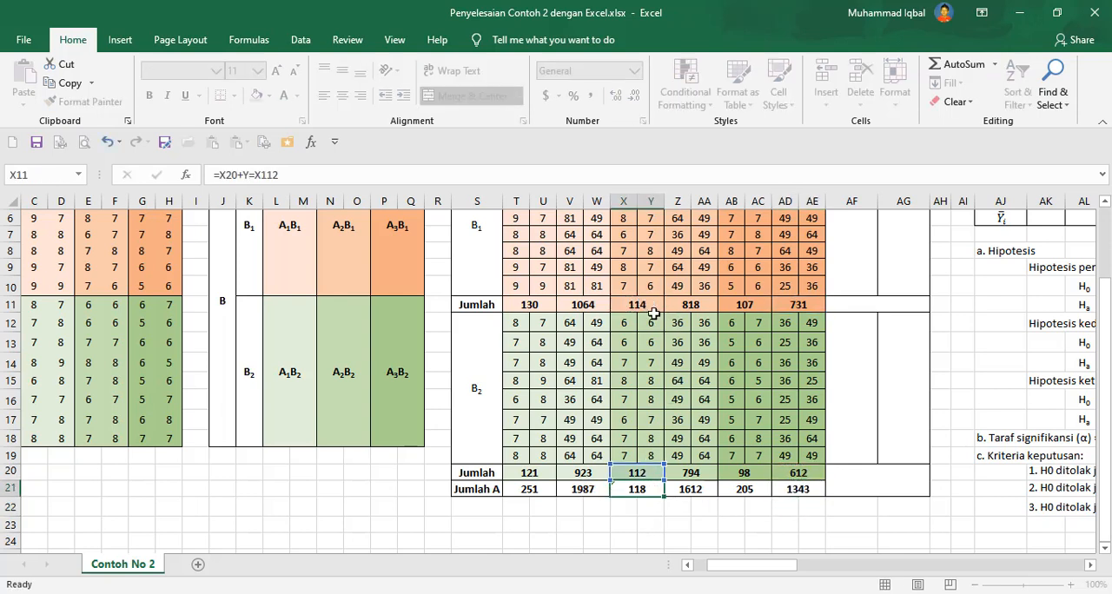
{"action": "triple_click", "coordinate": [643, 488]}
{"action": "type", "text": "="}
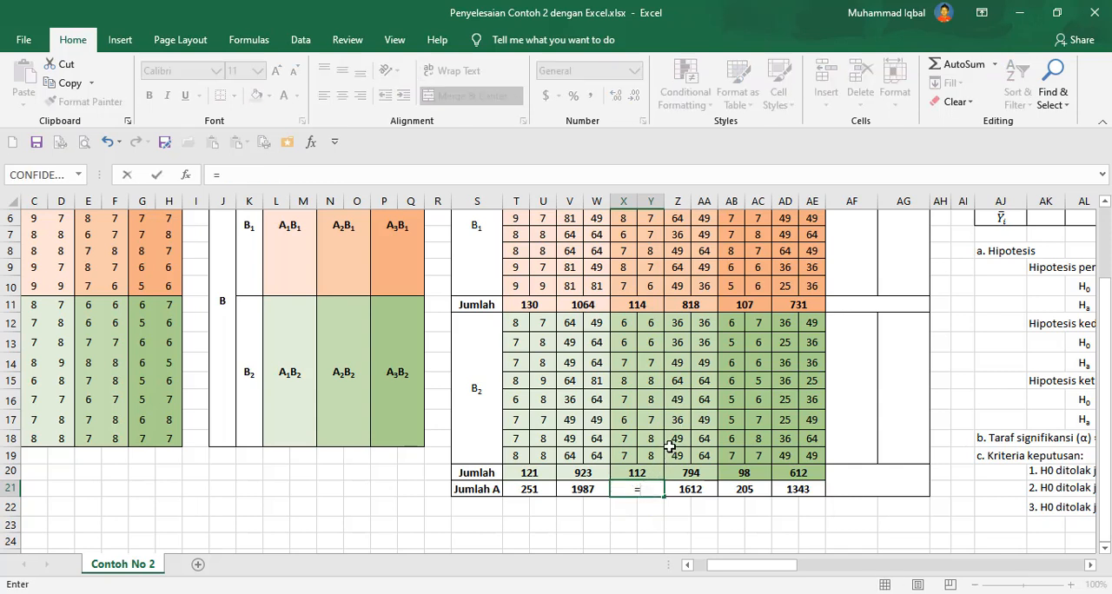
{"action": "left_click", "coordinate": [644, 306]}
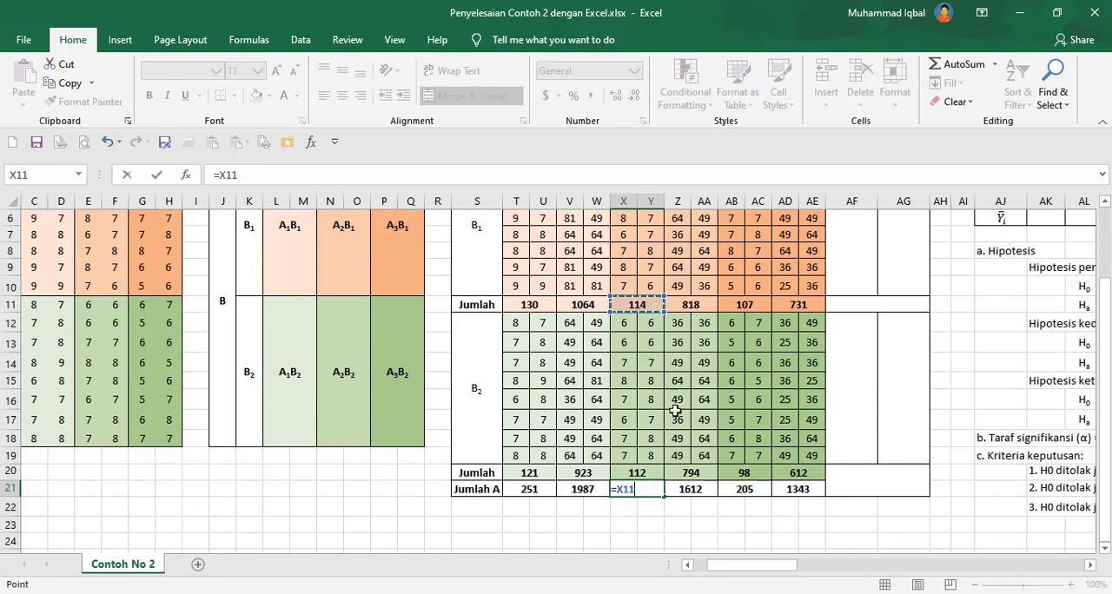
{"action": "type", "text": "+"}
{"action": "left_click", "coordinate": [654, 471]}
{"action": "key", "text": "Return"}
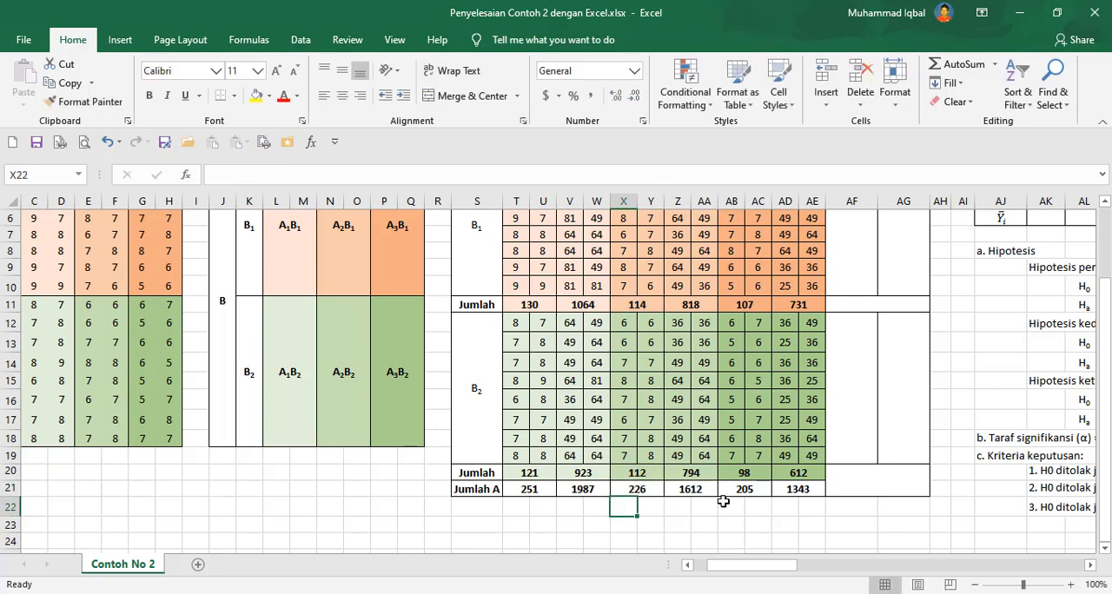
Enter the B1 Jumlah B Y formula in AF3 adding T11, X11 and AB11.
{"action": "left_click", "coordinate": [727, 506]}
{"action": "scroll", "coordinate": [875, 322], "scroll_direction": "up", "scroll_amount": 2}
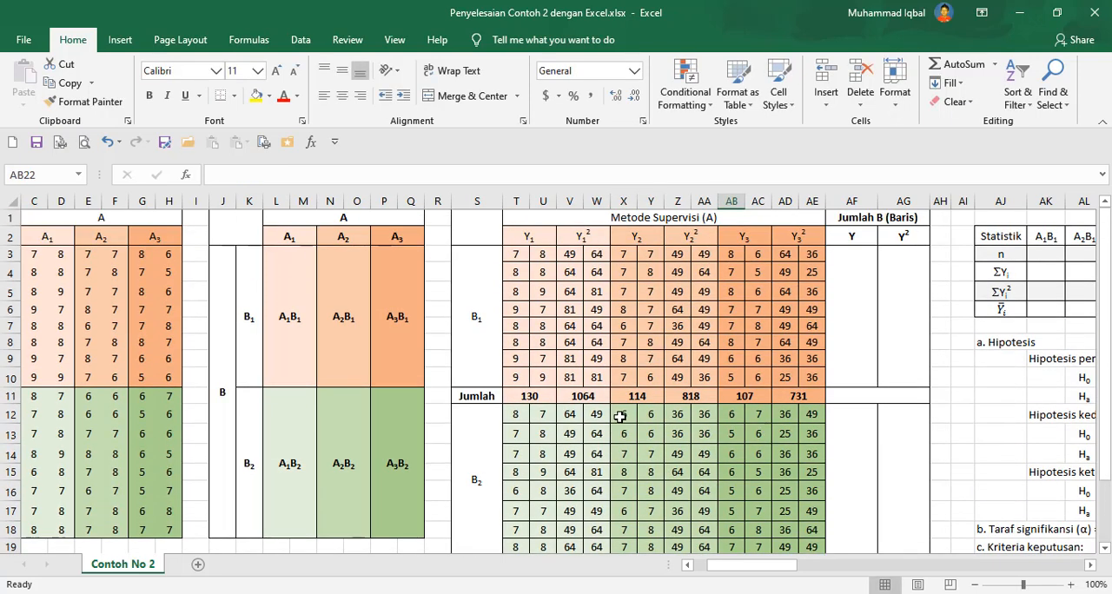
{"action": "left_click", "coordinate": [849, 310]}
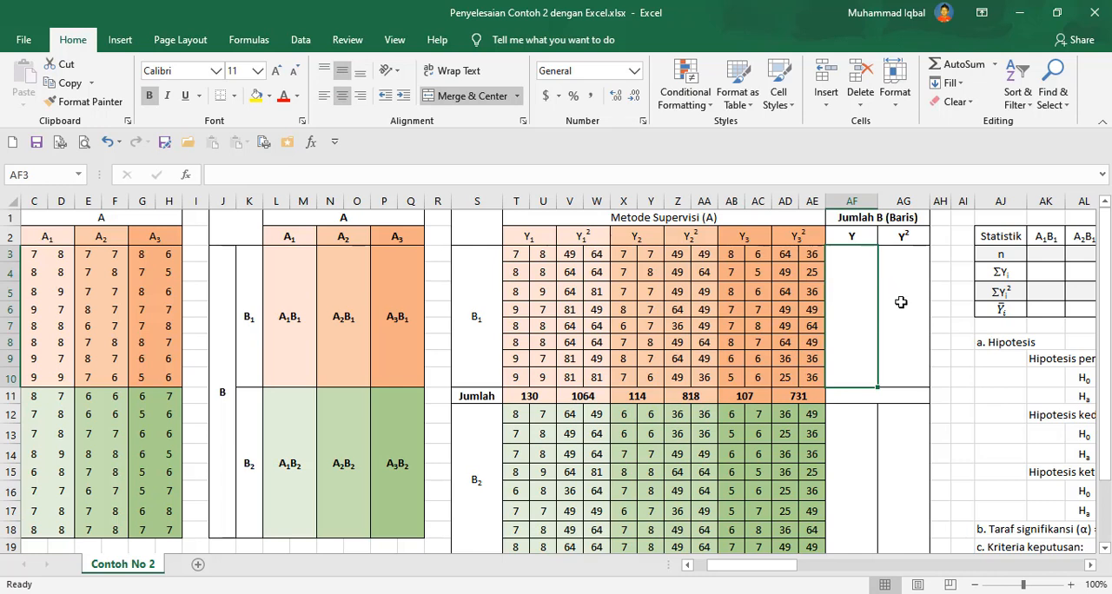
{"action": "type", "text": "="}
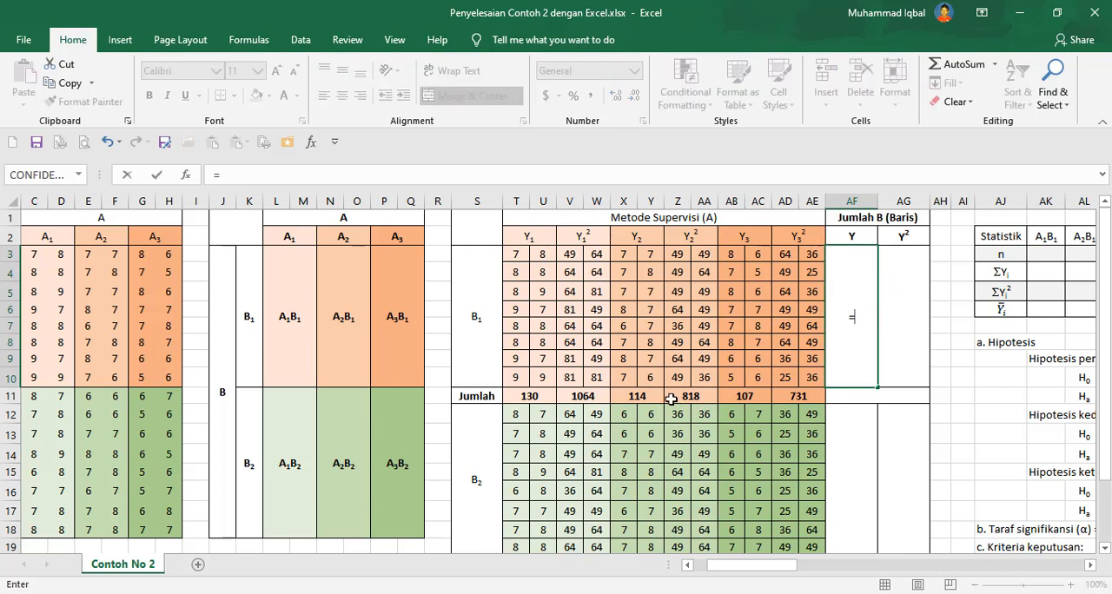
{"action": "left_click", "coordinate": [542, 392]}
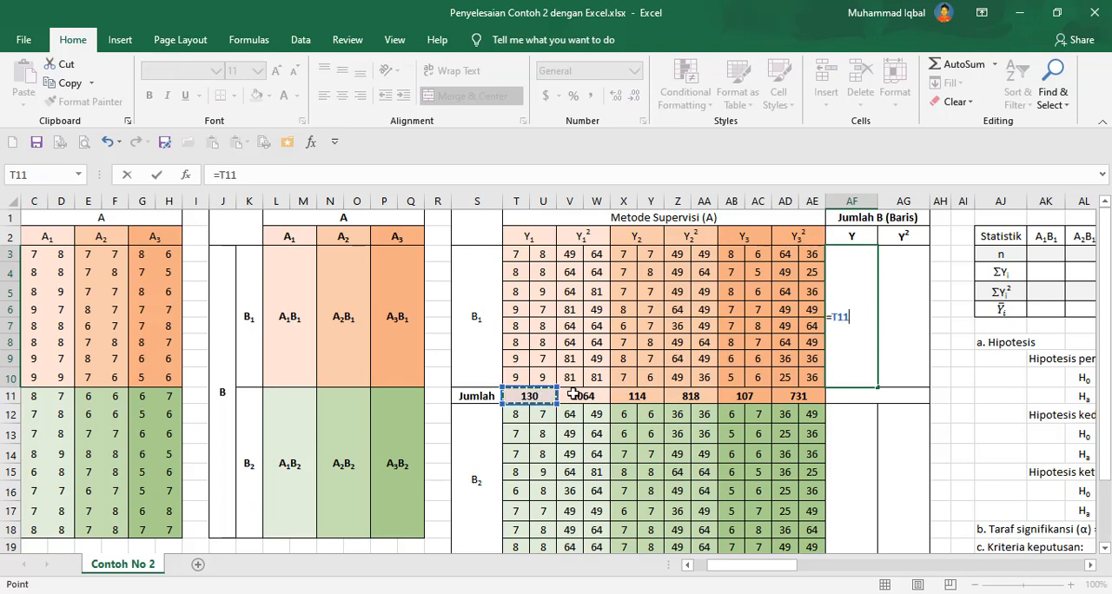
{"action": "type", "text": "+"}
{"action": "left_click", "coordinate": [645, 398]}
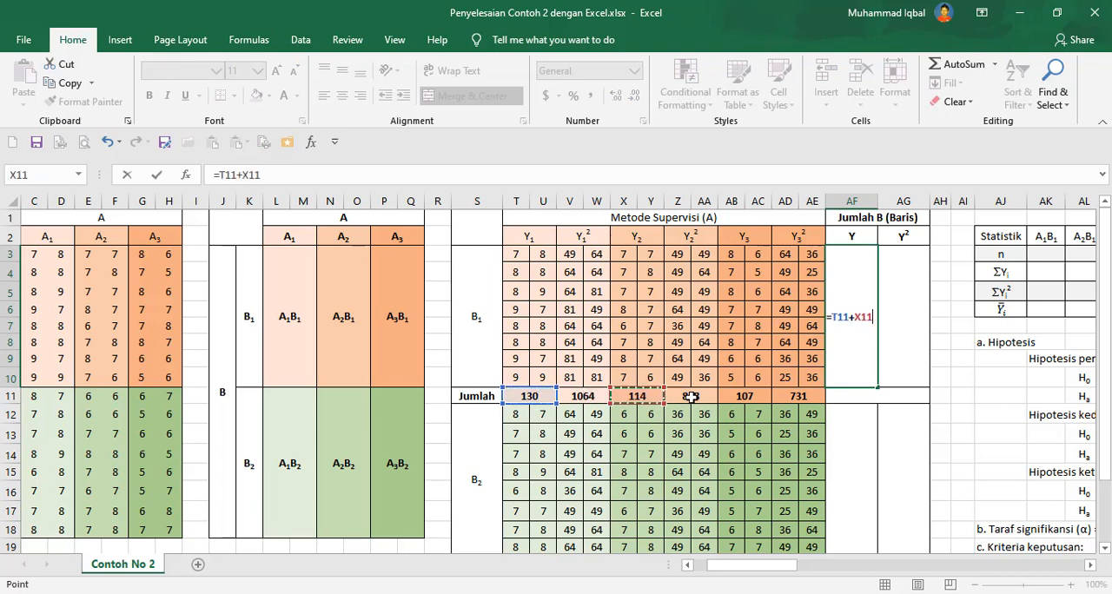
{"action": "type", "text": "+"}
{"action": "left_click", "coordinate": [730, 398]}
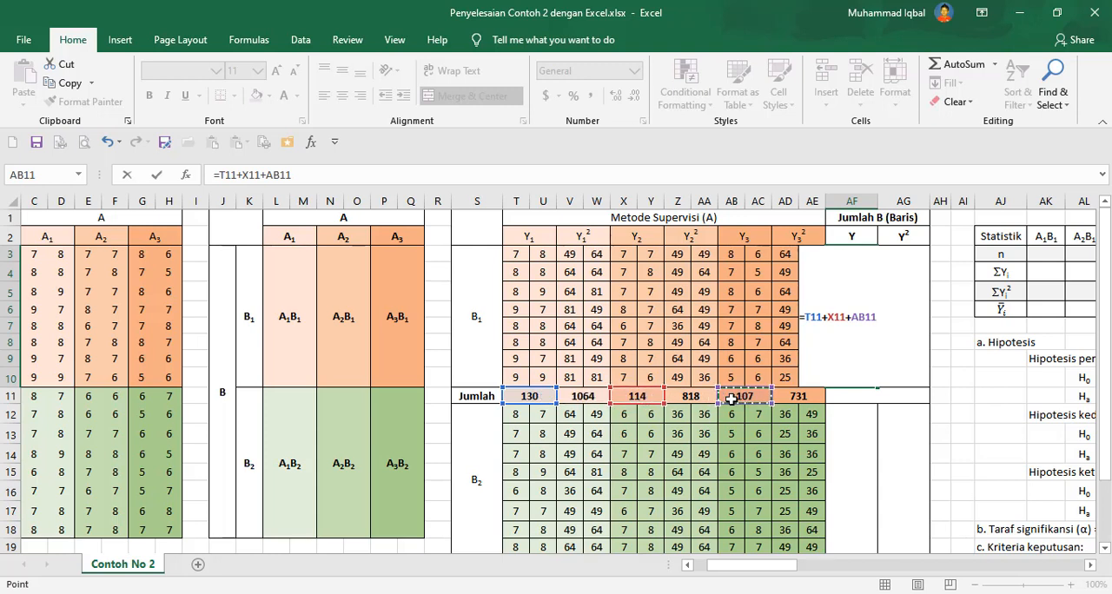
{"action": "key", "text": "Tab"}
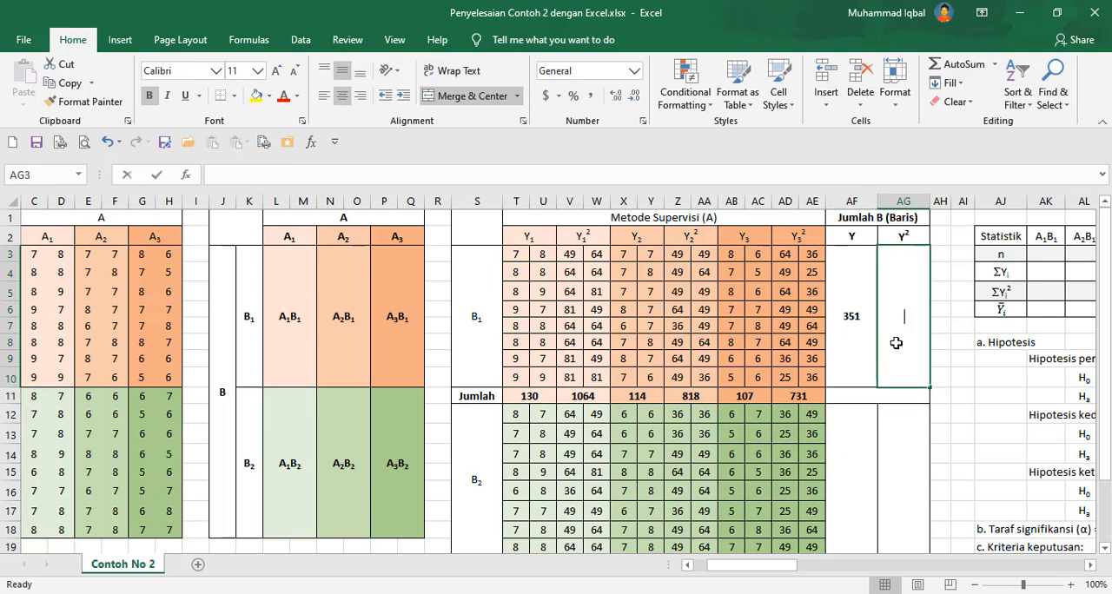
Enter the B1 Jumlah B Y² formula in AG3 adding V11, Z11 and AD11.
{"action": "type", "text": "="}
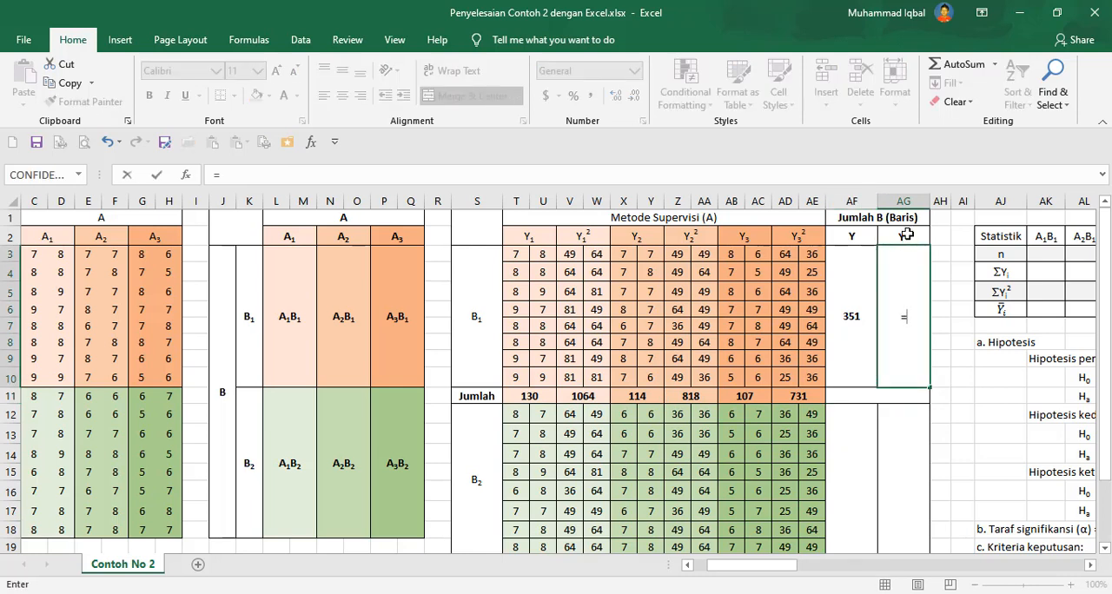
{"action": "left_click", "coordinate": [589, 396]}
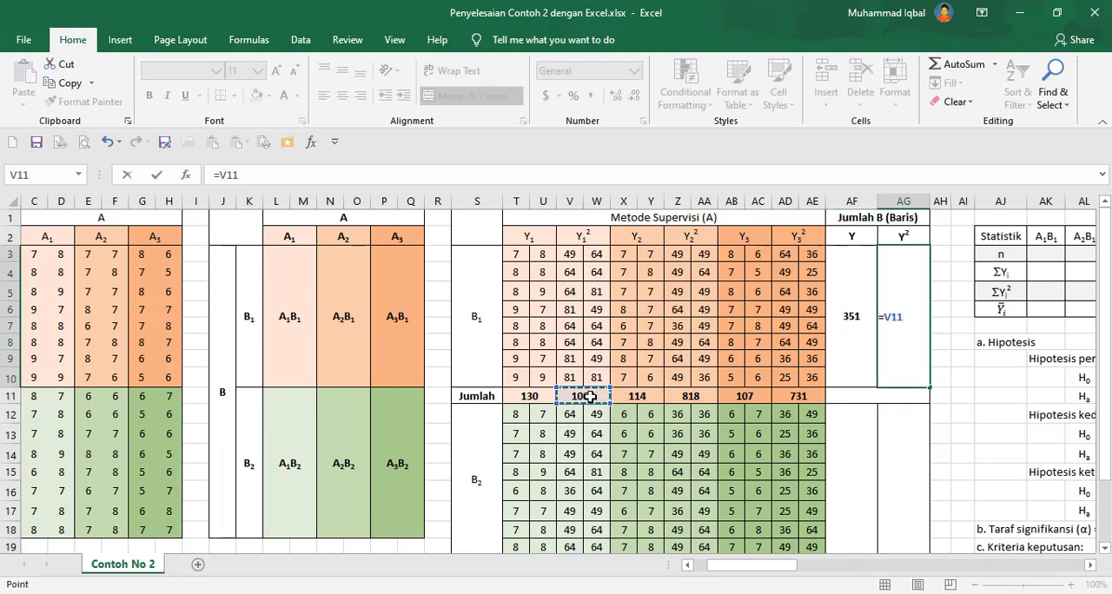
{"action": "type", "text": "+"}
{"action": "left_click", "coordinate": [697, 397]}
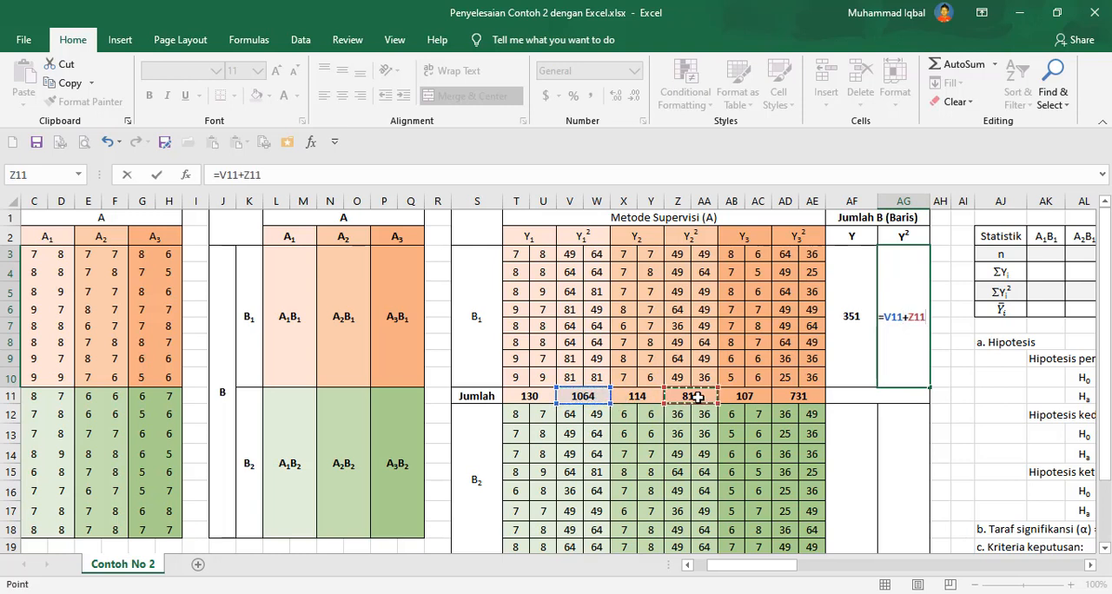
{"action": "type", "text": "+"}
{"action": "left_click", "coordinate": [799, 397]}
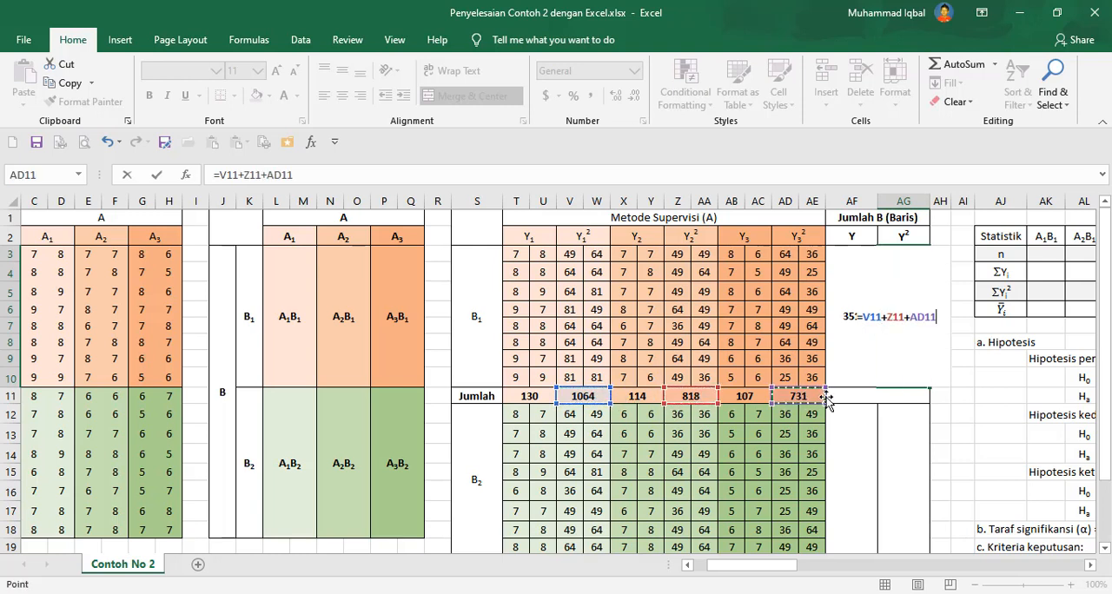
{"action": "key", "text": "Return"}
Enter the B2 Jumlah B Y formula in AF12 adding T20, X20 and AB20.
{"action": "left_click", "coordinate": [858, 462]}
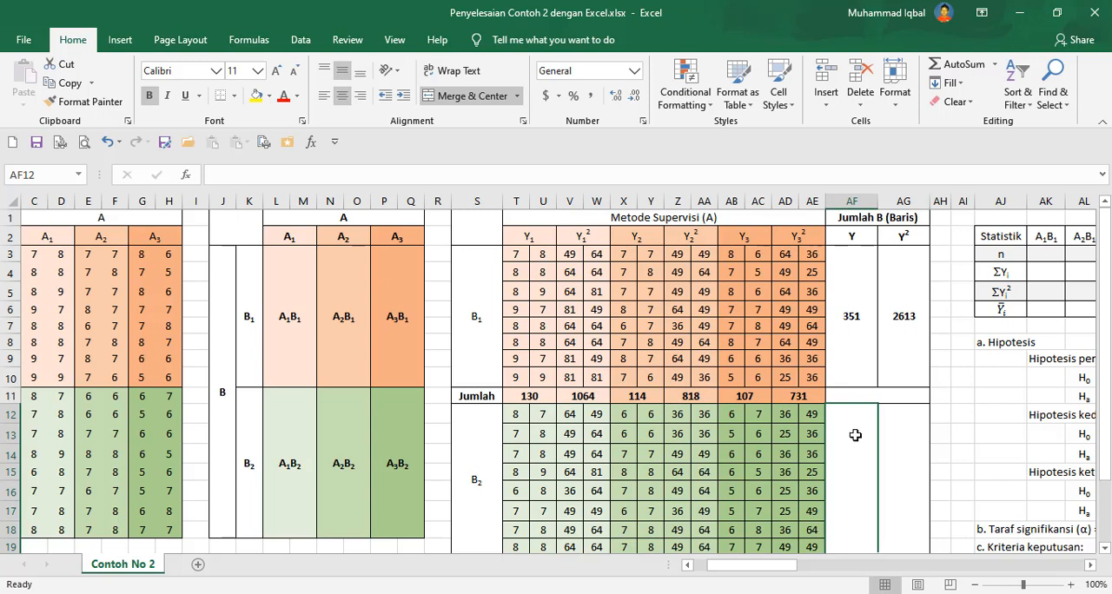
{"action": "type", "text": "="}
{"action": "scroll", "coordinate": [821, 373], "scroll_direction": "down", "scroll_amount": 2}
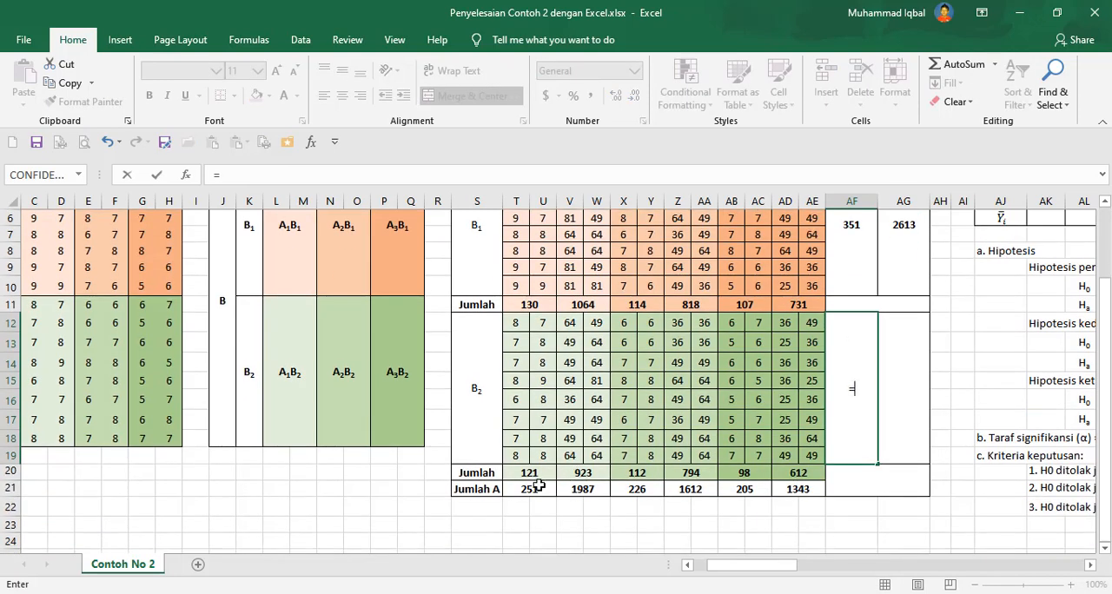
{"action": "left_click", "coordinate": [534, 471]}
{"action": "type", "text": "+"}
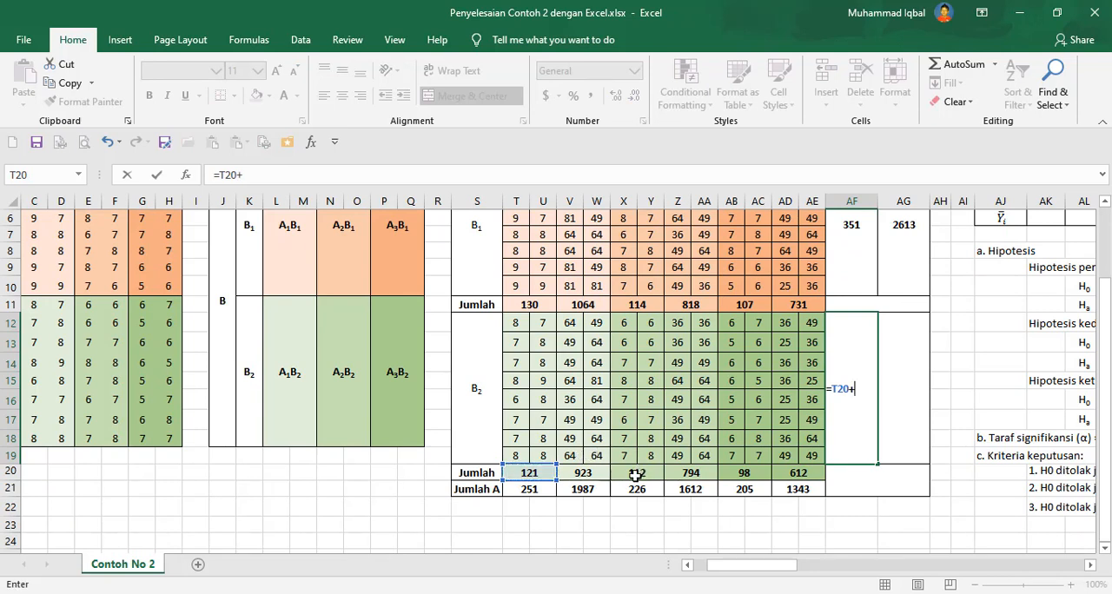
{"action": "left_click", "coordinate": [638, 473]}
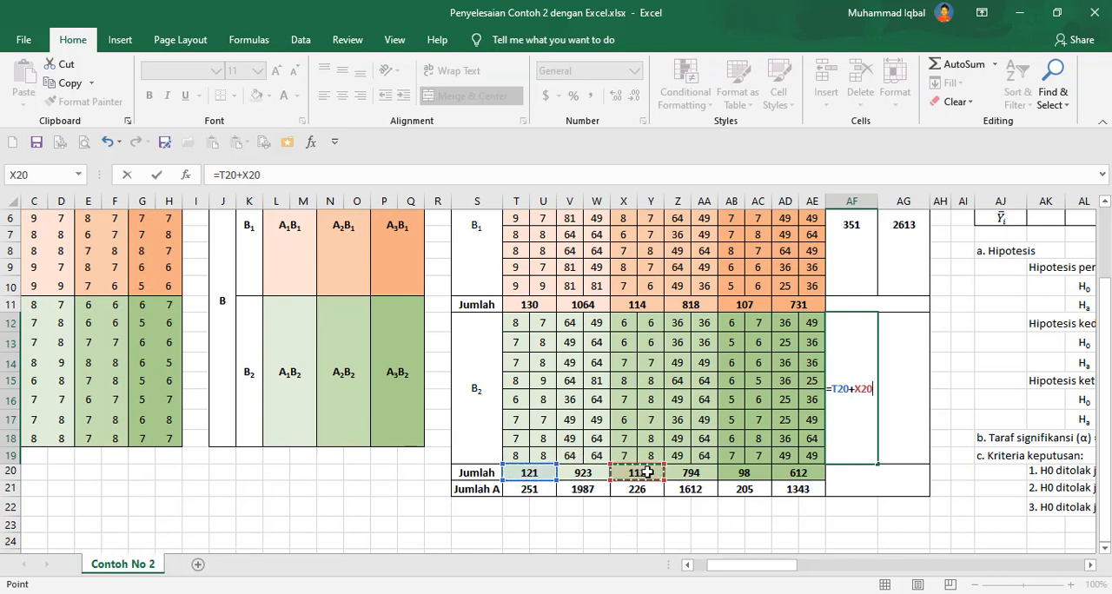
{"action": "type", "text": "+"}
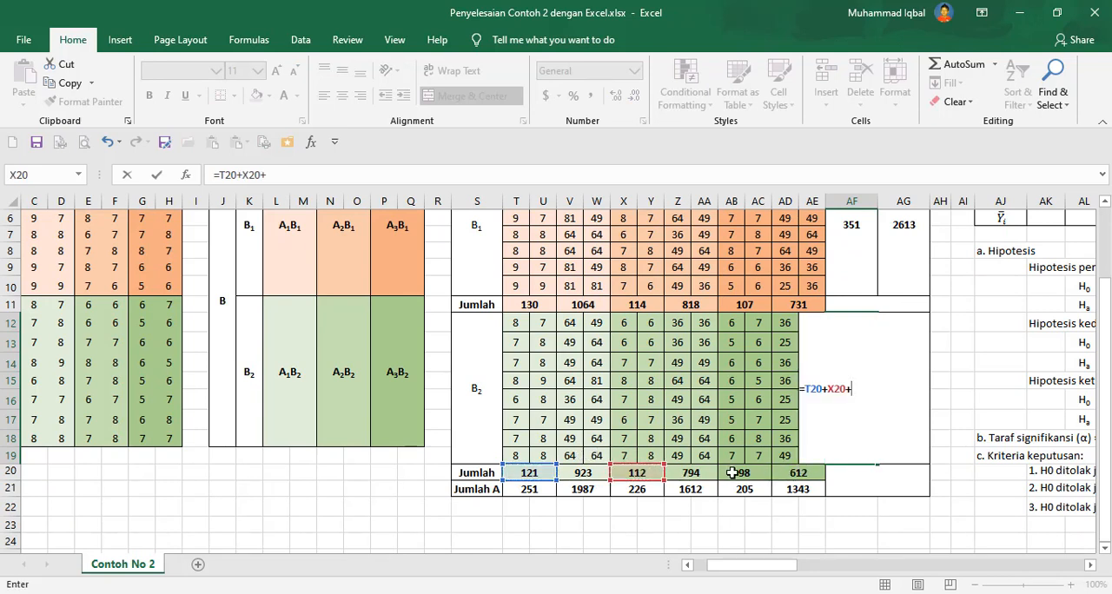
{"action": "left_click", "coordinate": [734, 471]}
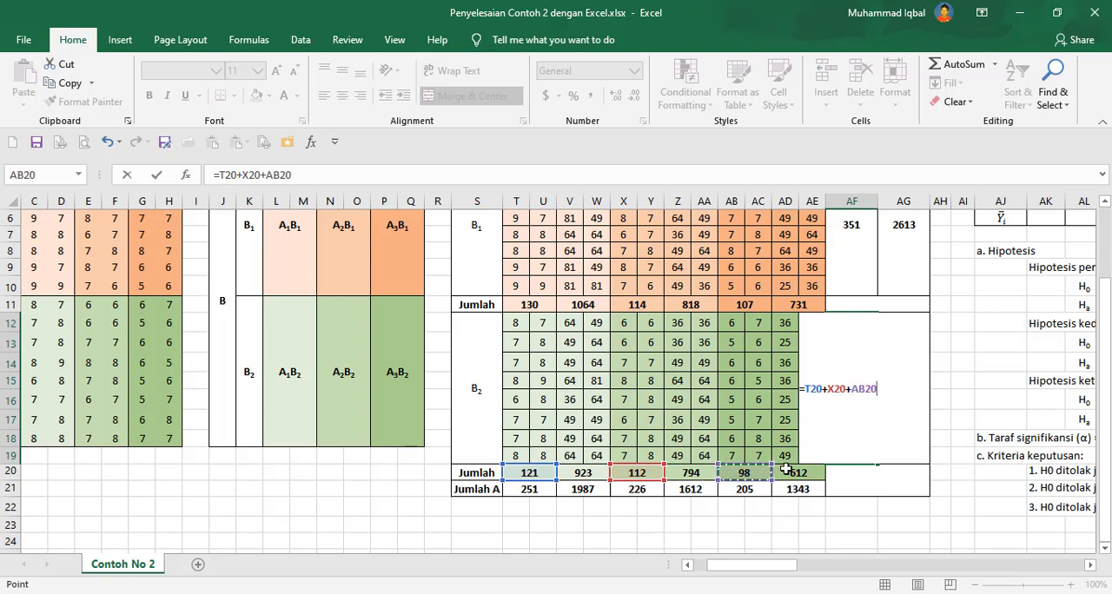
{"action": "key", "text": "Return"}
Enter the B2 Jumlah B Y² formula in AG12 adding V20, Z20 and AD20.
{"action": "left_click", "coordinate": [892, 398]}
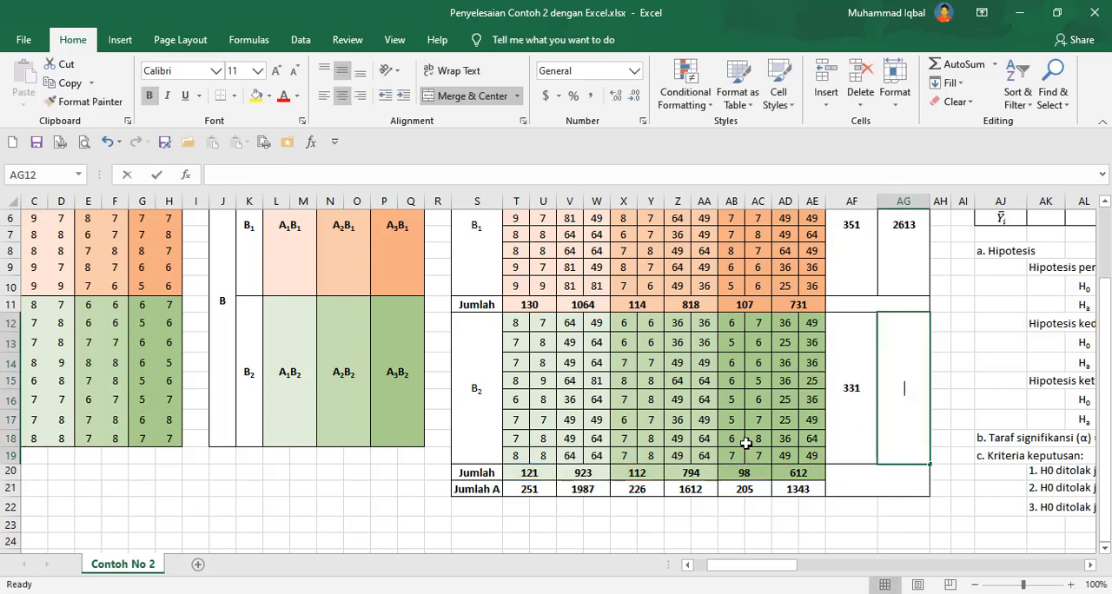
{"action": "type", "text": "="}
{"action": "left_click", "coordinate": [585, 475]}
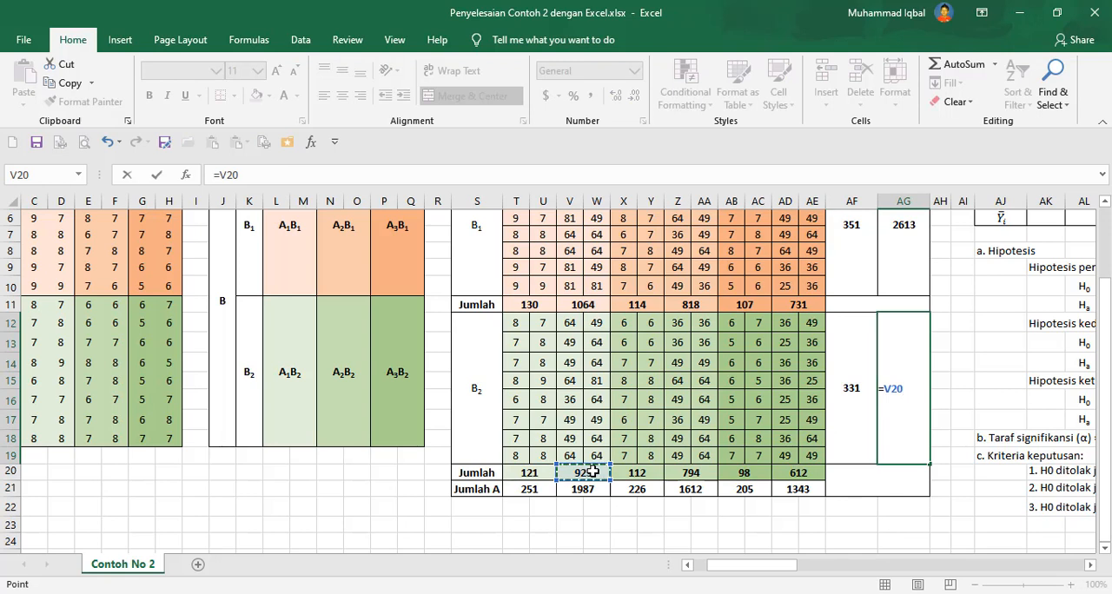
{"action": "type", "text": "+"}
{"action": "left_click", "coordinate": [695, 471]}
{"action": "type", "text": "+"}
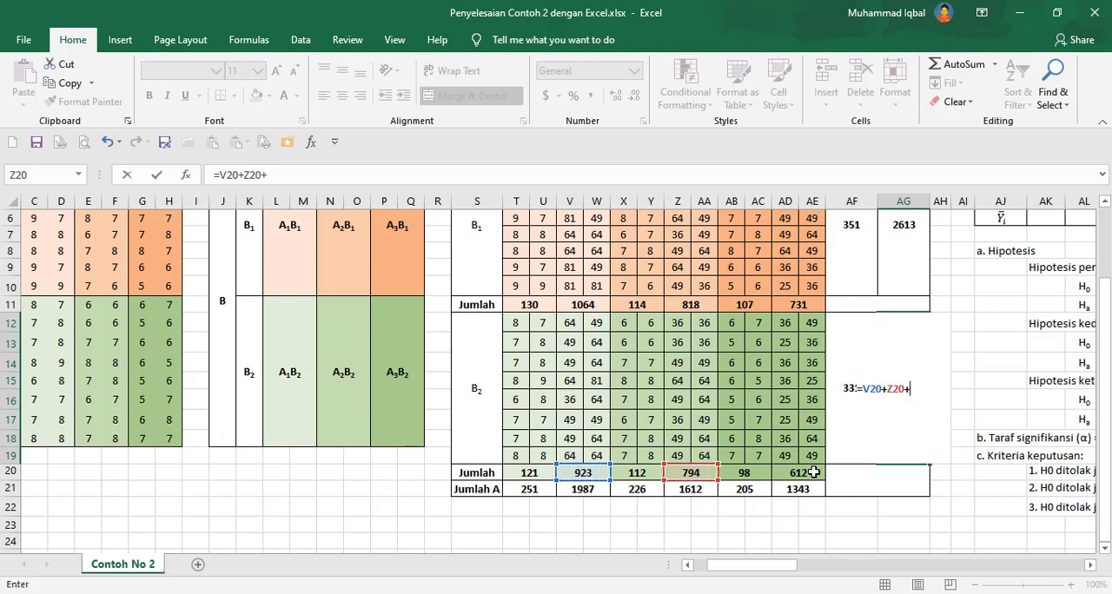
{"action": "left_click", "coordinate": [806, 474]}
{"action": "type", "text": "+"}
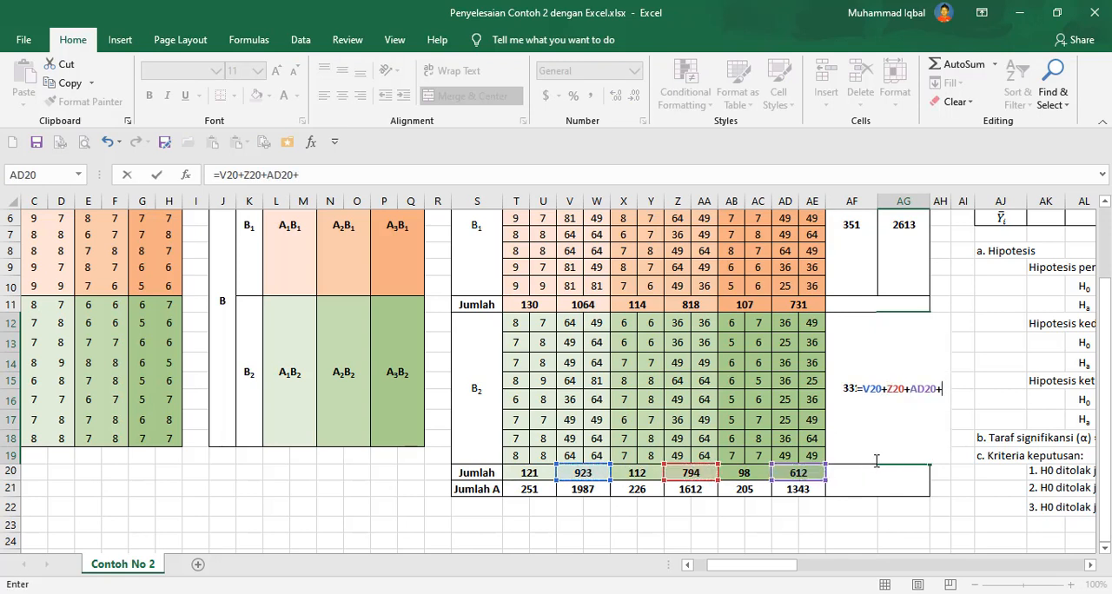
{"action": "key", "text": "Return"}
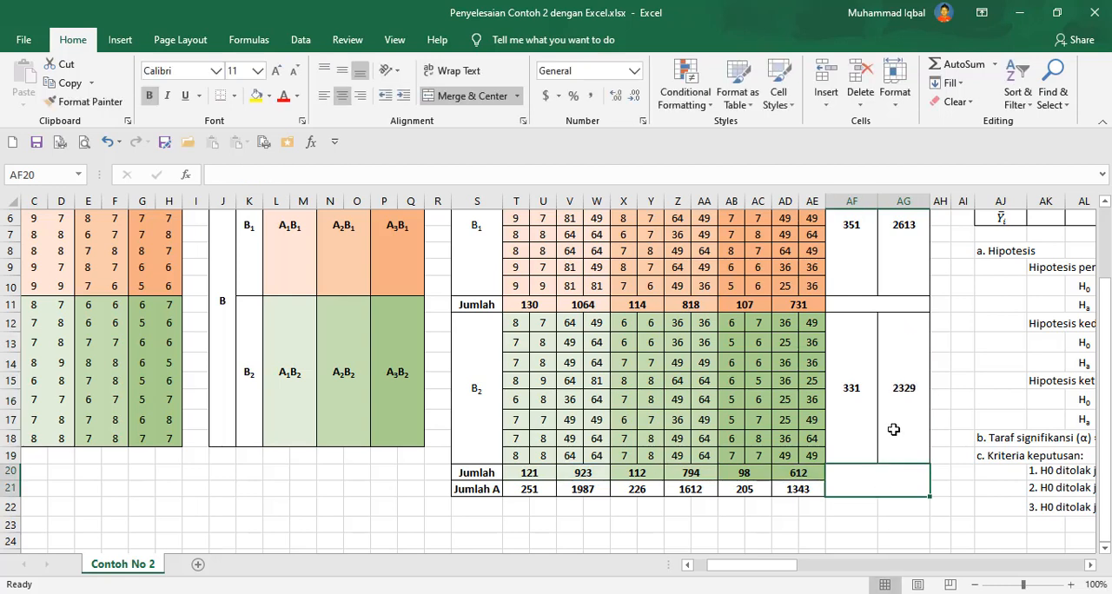
Merge the Jumlah A total cells AF20:AF21 and AG20:AG21 in the Jumlah B columns.
{"action": "left_click", "coordinate": [474, 96]}
{"action": "left_click", "coordinate": [859, 478]}
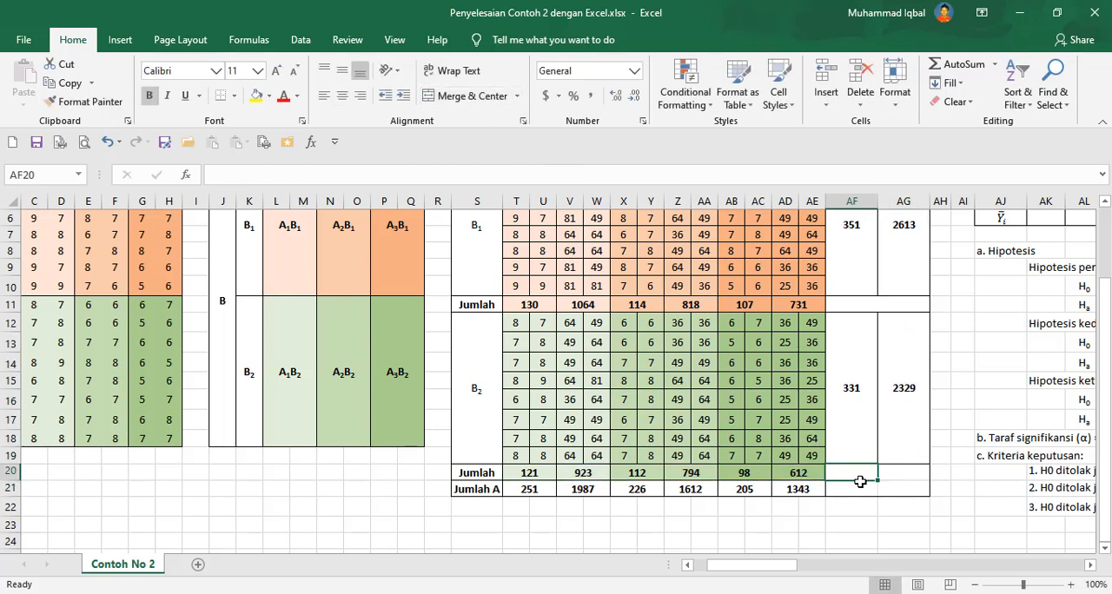
{"action": "left_click_drag", "start_coordinate": [859, 482], "coordinate": [896, 490]}
{"action": "left_click", "coordinate": [461, 97]}
{"action": "left_click", "coordinate": [466, 97]}
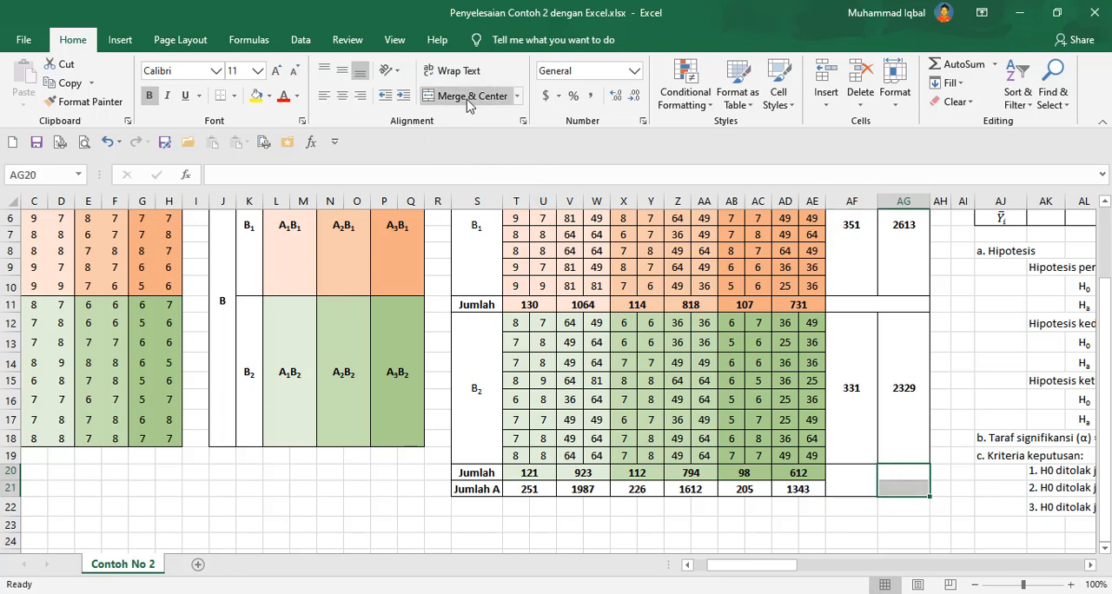
Enter the Y grand total formula in AF20 adding AF3 and AF12.
{"action": "left_click", "coordinate": [848, 485]}
{"action": "type", "text": "="}
{"action": "left_click", "coordinate": [852, 252]}
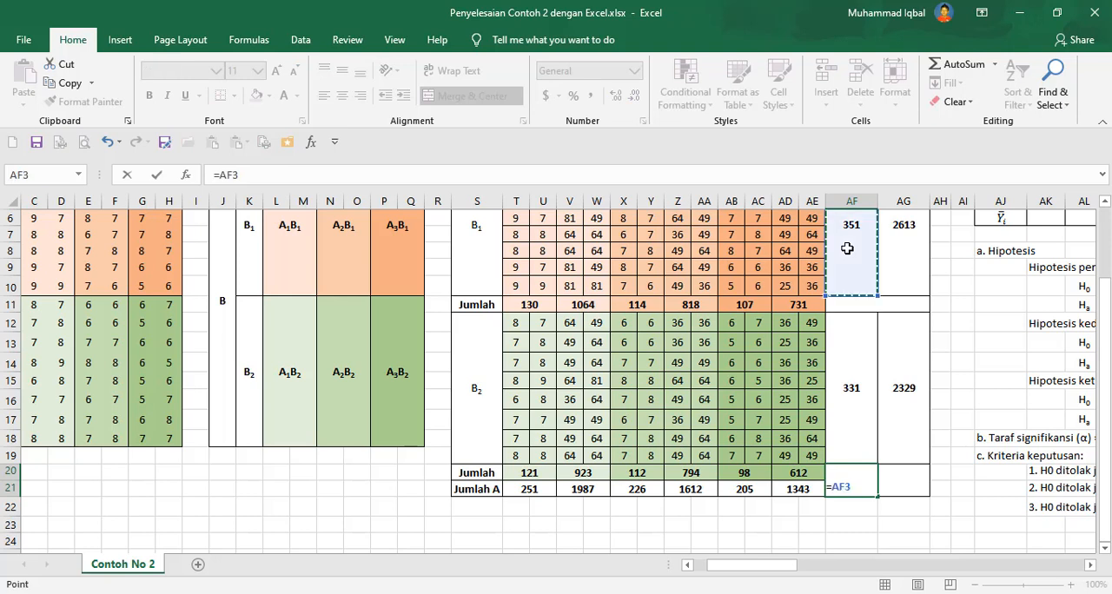
{"action": "type", "text": "+"}
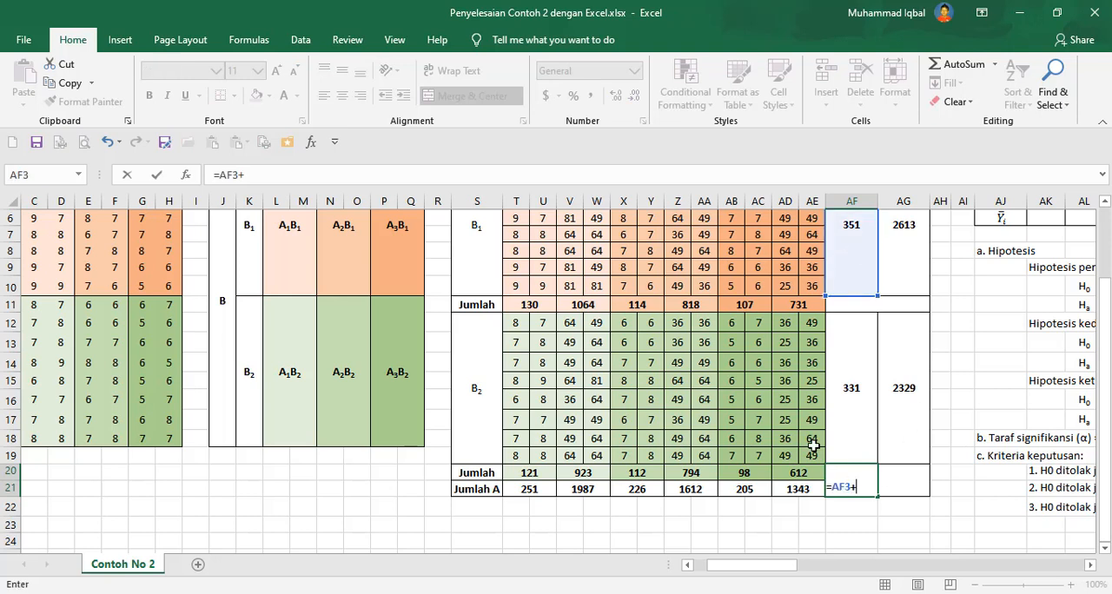
{"action": "left_click", "coordinate": [853, 401]}
{"action": "key", "text": "Return"}
Enter the Y² grand total formula in AG20 adding AG3 and AG12.
{"action": "left_click", "coordinate": [903, 480]}
{"action": "type", "text": "="}
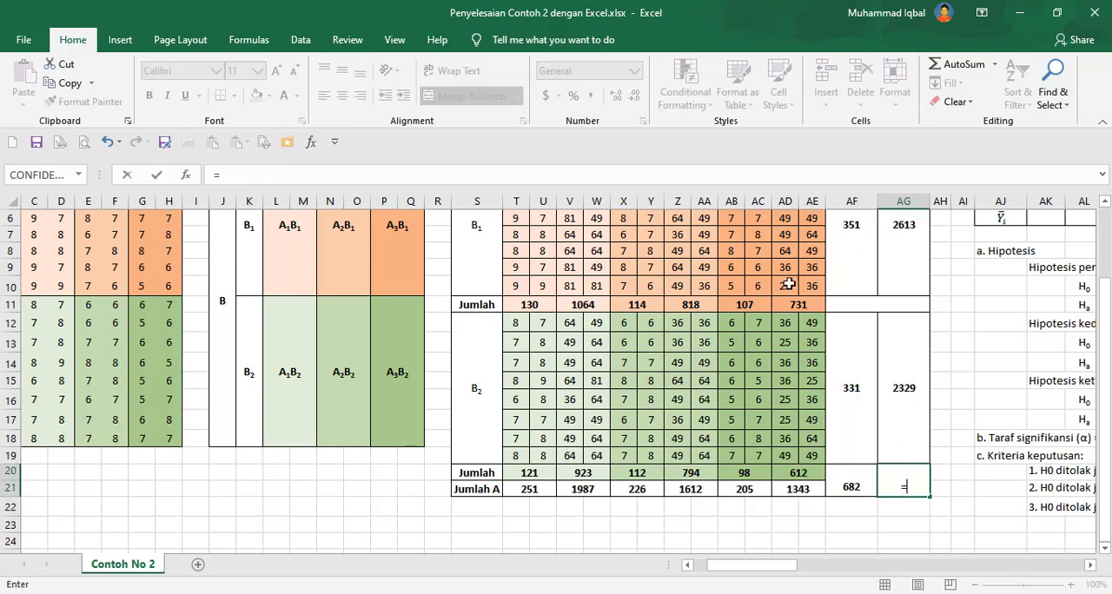
{"action": "left_click", "coordinate": [904, 279]}
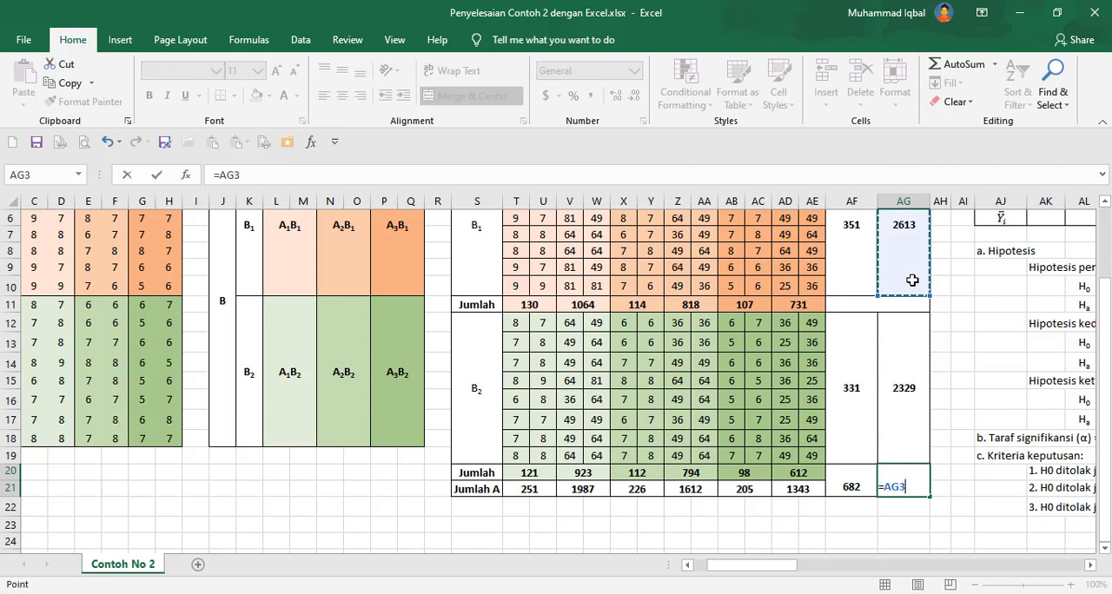
{"action": "type", "text": "+"}
{"action": "left_click", "coordinate": [913, 375]}
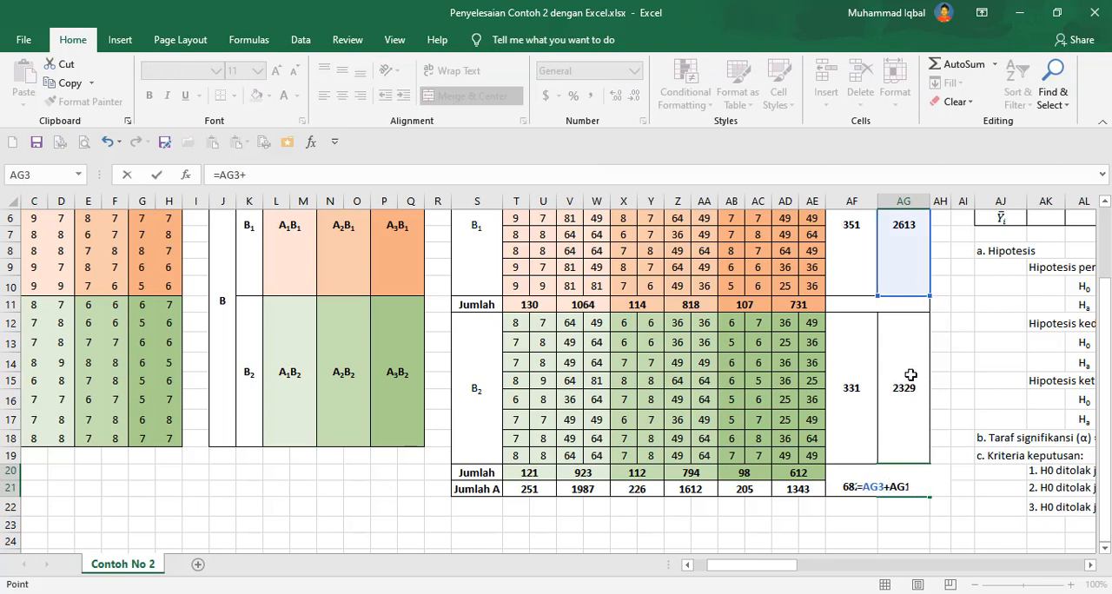
{"action": "key", "text": "Return"}
Middle-align the grand total cells AF20:AG21.
{"action": "left_click_drag", "start_coordinate": [854, 474], "coordinate": [884, 484]}
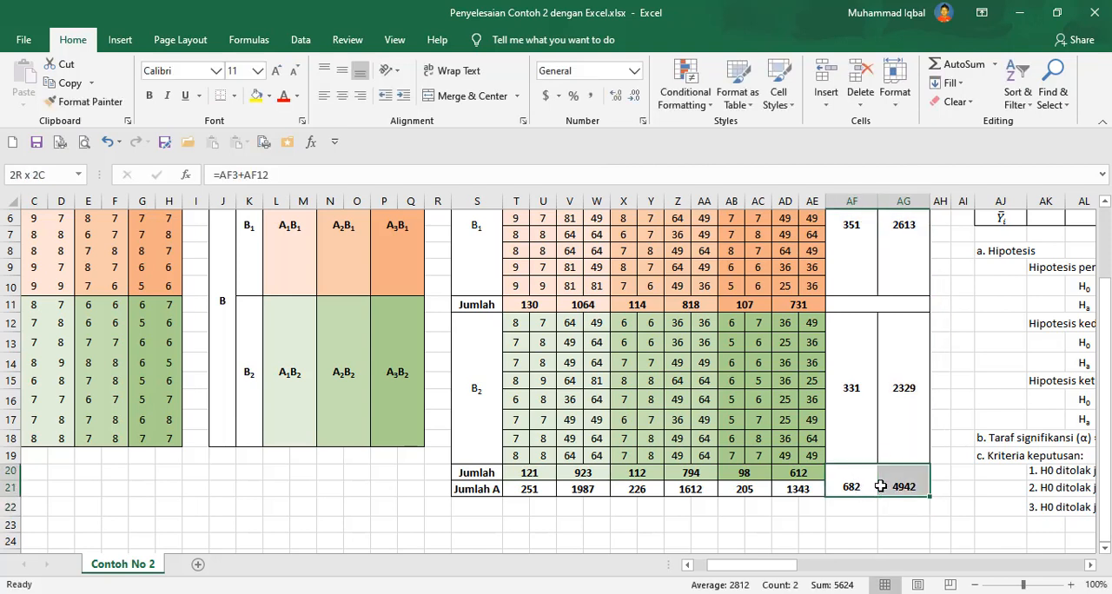
{"action": "left_click", "coordinate": [341, 70]}
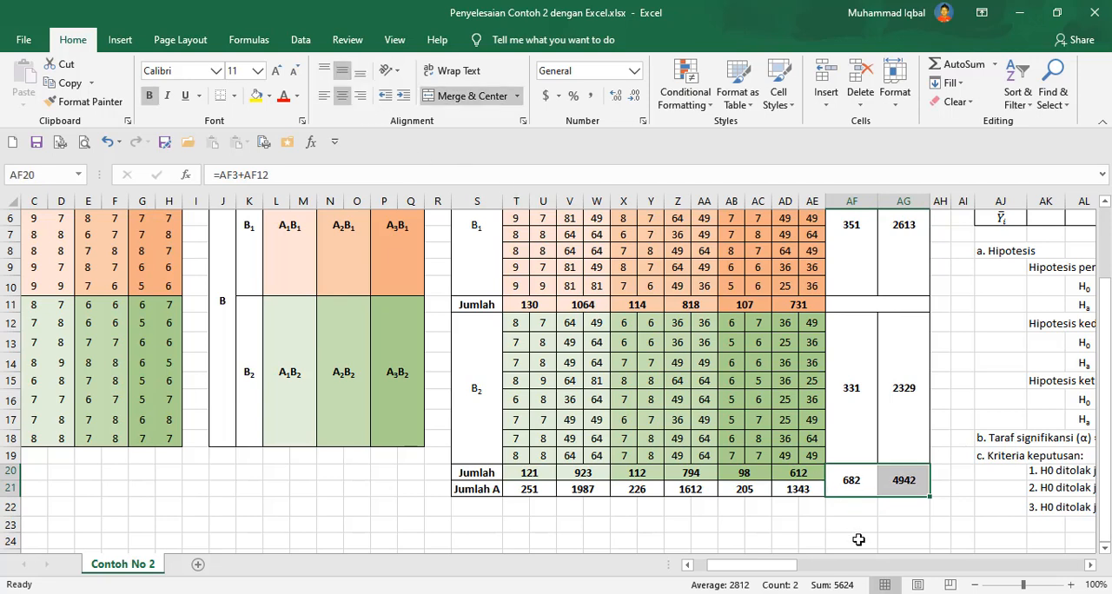
Enter 16 as the n value for A1B1 in the Statistik table, after checking the A1B1 data count.
{"action": "left_click_drag", "start_coordinate": [782, 572], "coordinate": [856, 575]}
{"action": "scroll", "coordinate": [825, 388], "scroll_direction": "up", "scroll_amount": 2}
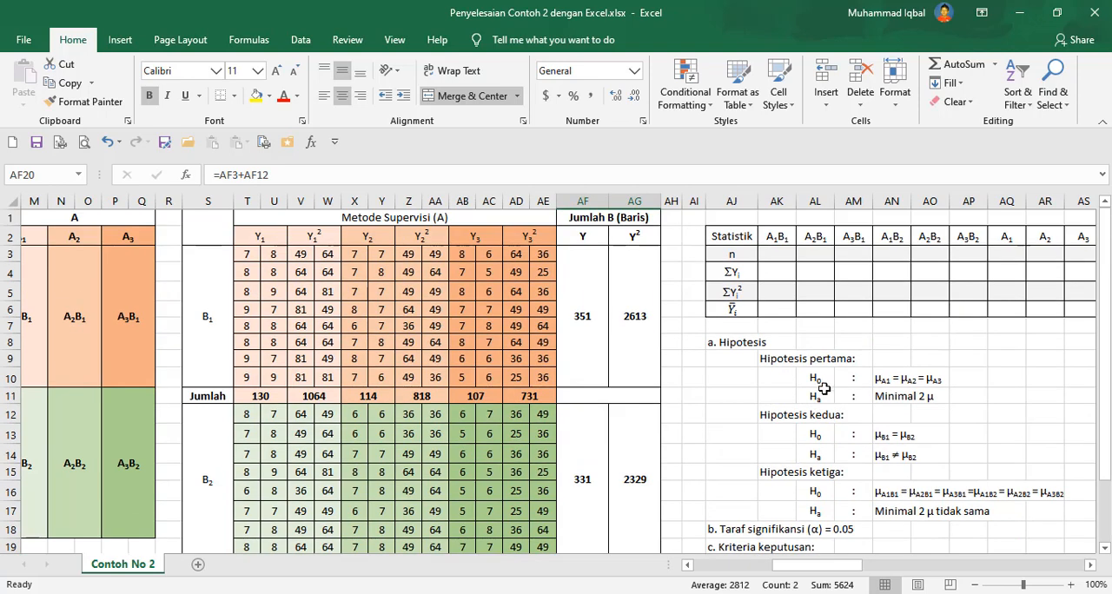
{"action": "left_click", "coordinate": [1091, 565]}
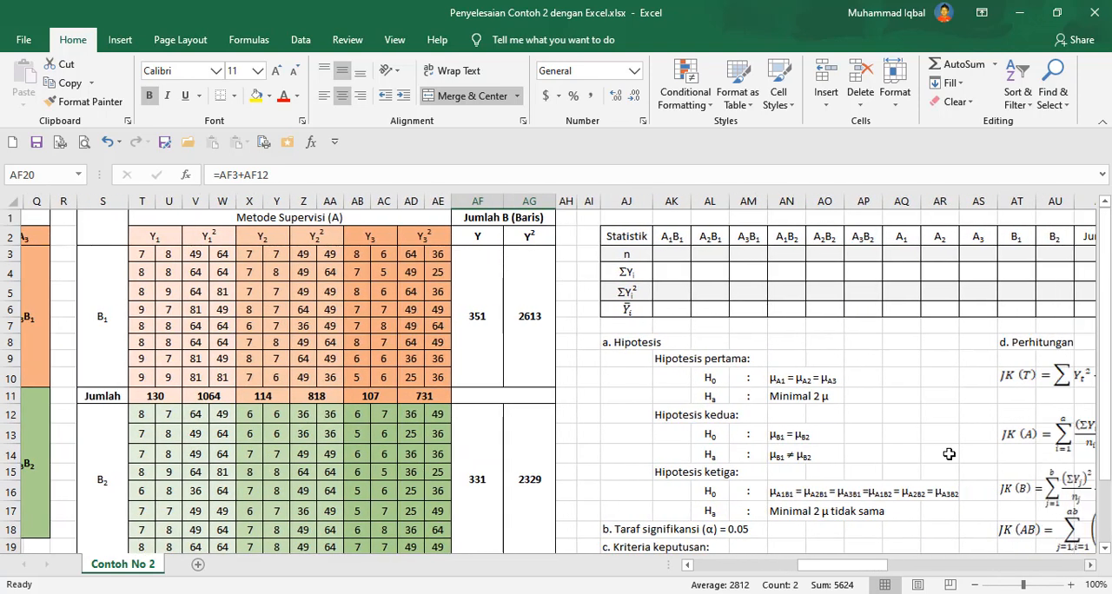
{"action": "left_click_drag", "start_coordinate": [671, 248], "coordinate": [1043, 295]}
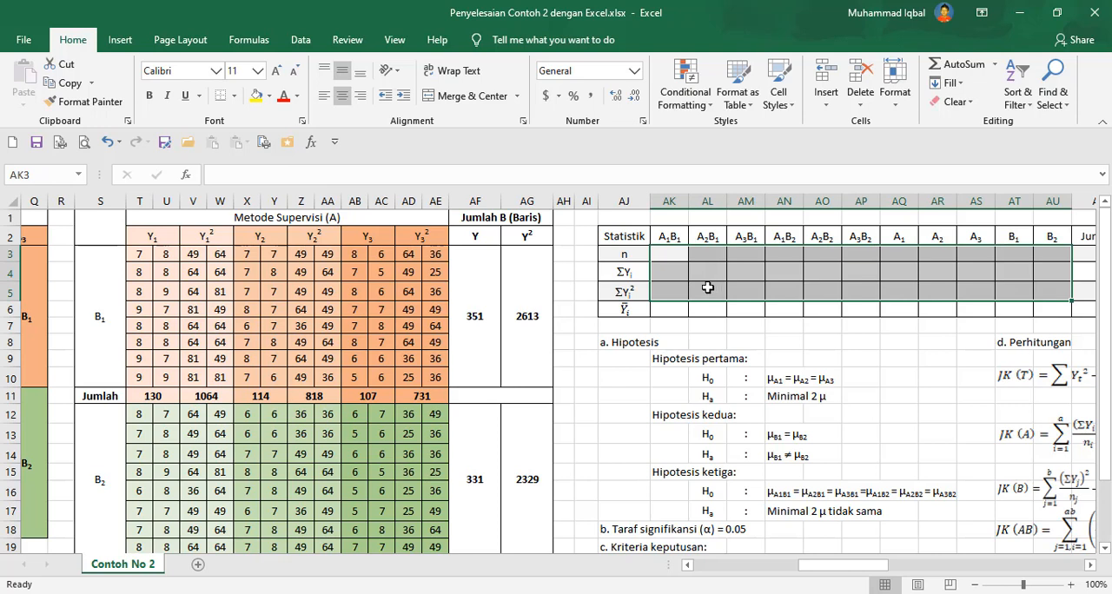
{"action": "left_click", "coordinate": [658, 256]}
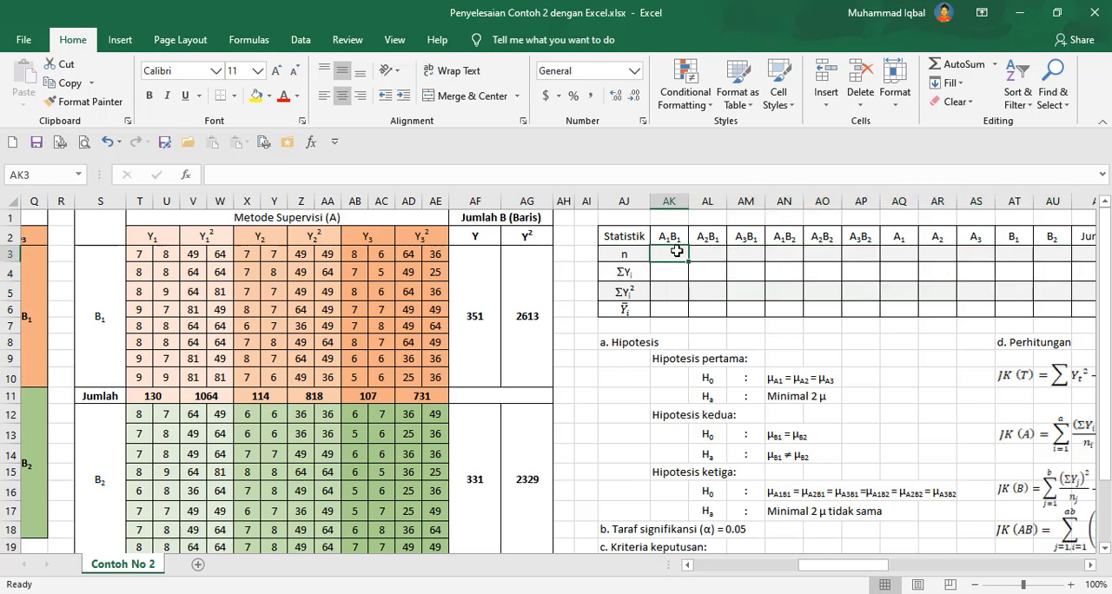
{"action": "left_click_drag", "start_coordinate": [141, 258], "coordinate": [173, 377]}
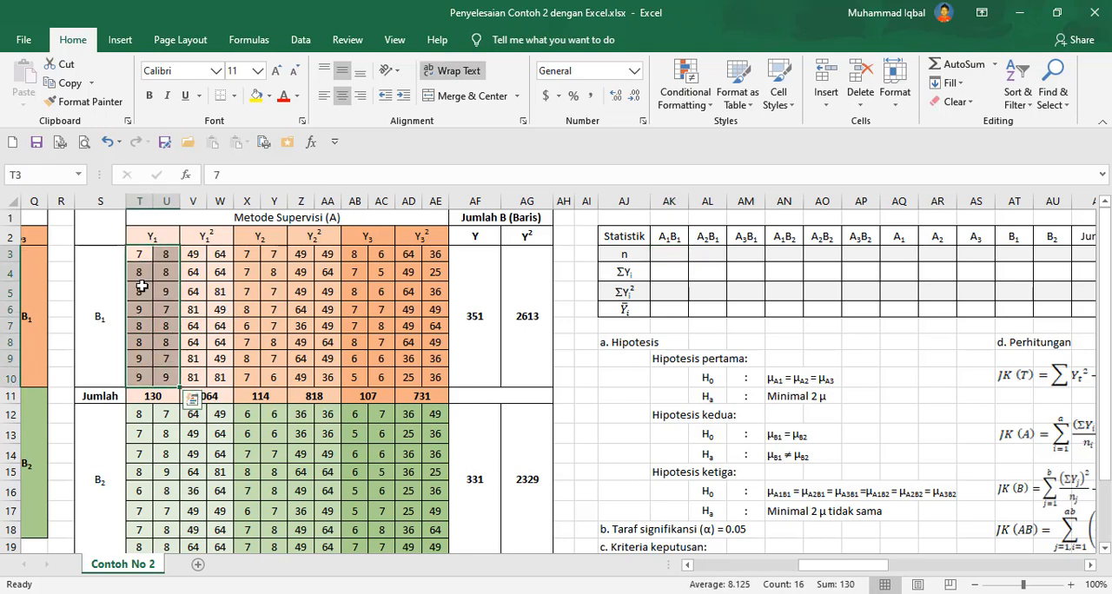
{"action": "left_click", "coordinate": [676, 253]}
{"action": "type", "text": "16"}
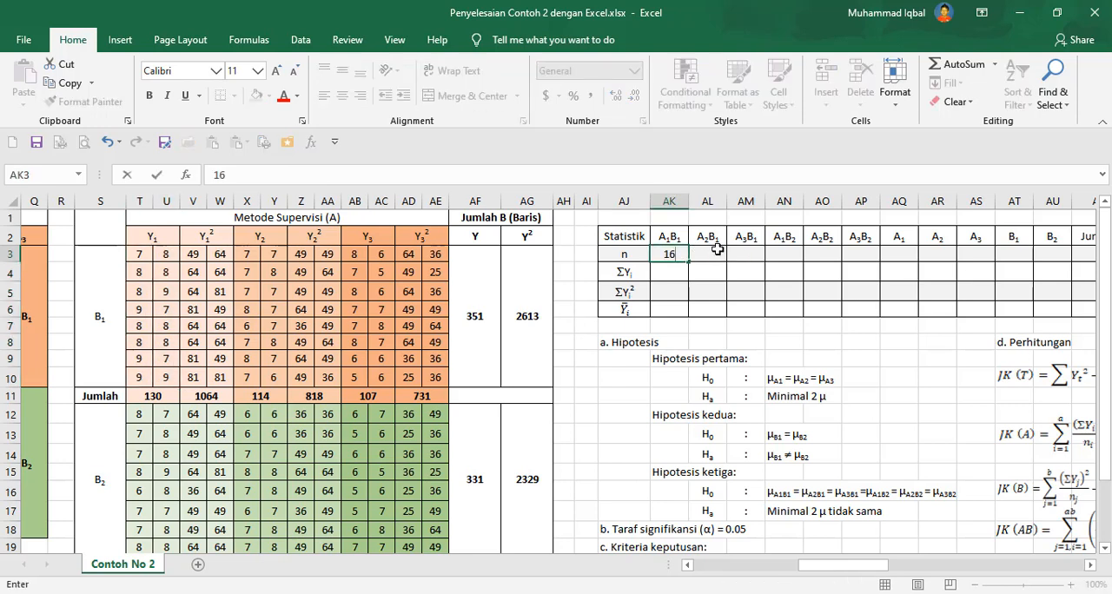
Enter 16 as the n value for A2B1, A3B1, A1B2, A2B2 and A3B2.
{"action": "left_click", "coordinate": [718, 249]}
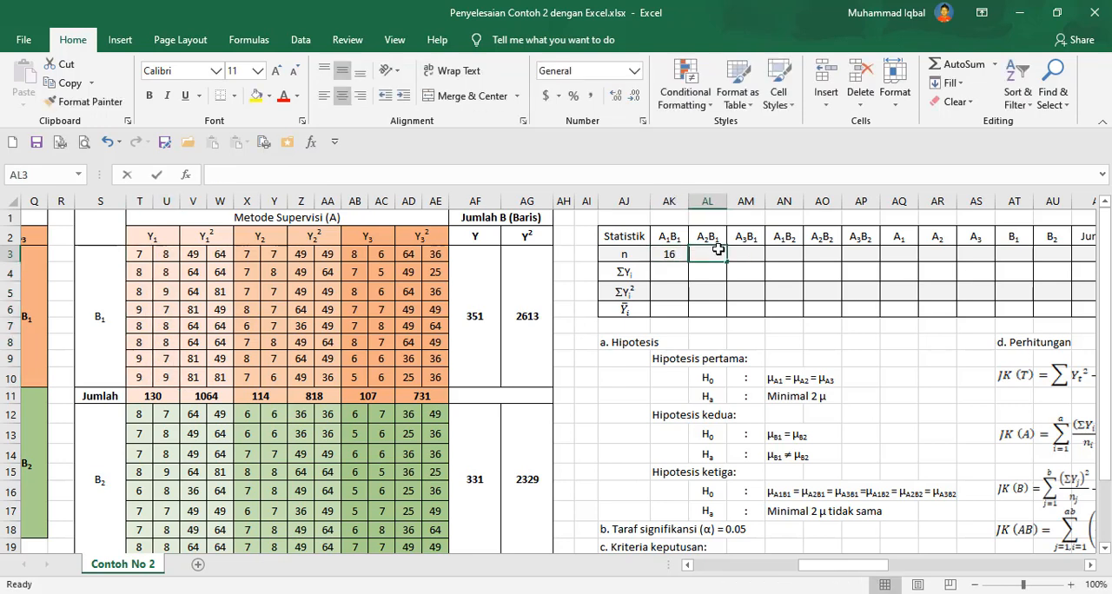
{"action": "type", "text": "16"}
{"action": "key", "text": "Tab"}
{"action": "type", "text": "16"}
{"action": "key", "text": "Tab"}
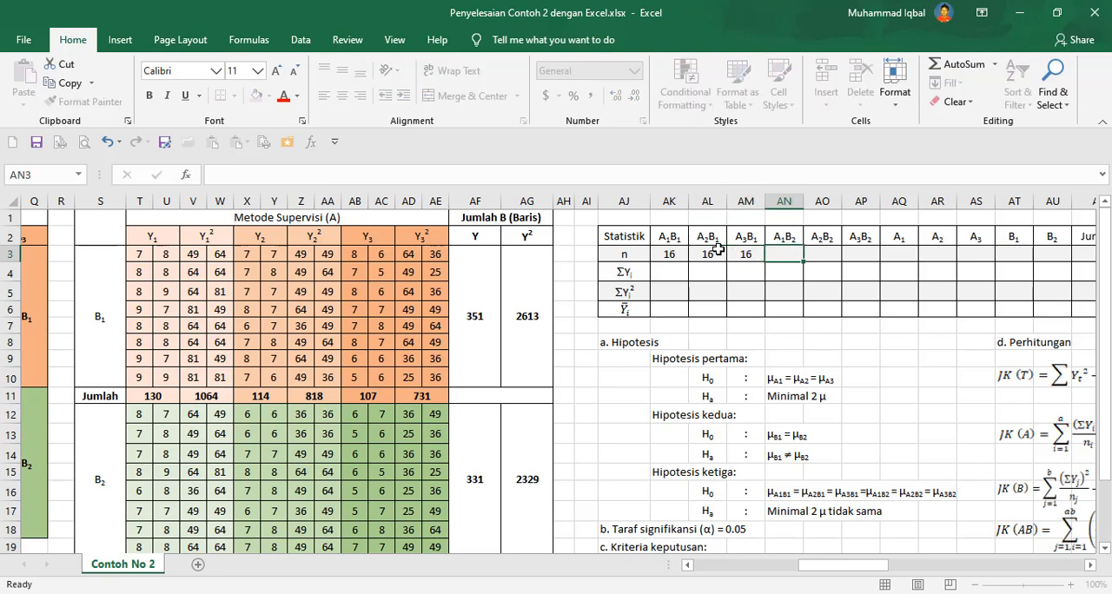
{"action": "type", "text": "16"}
{"action": "key", "text": "Tab"}
{"action": "type", "text": "16"}
{"action": "key", "text": "Tab"}
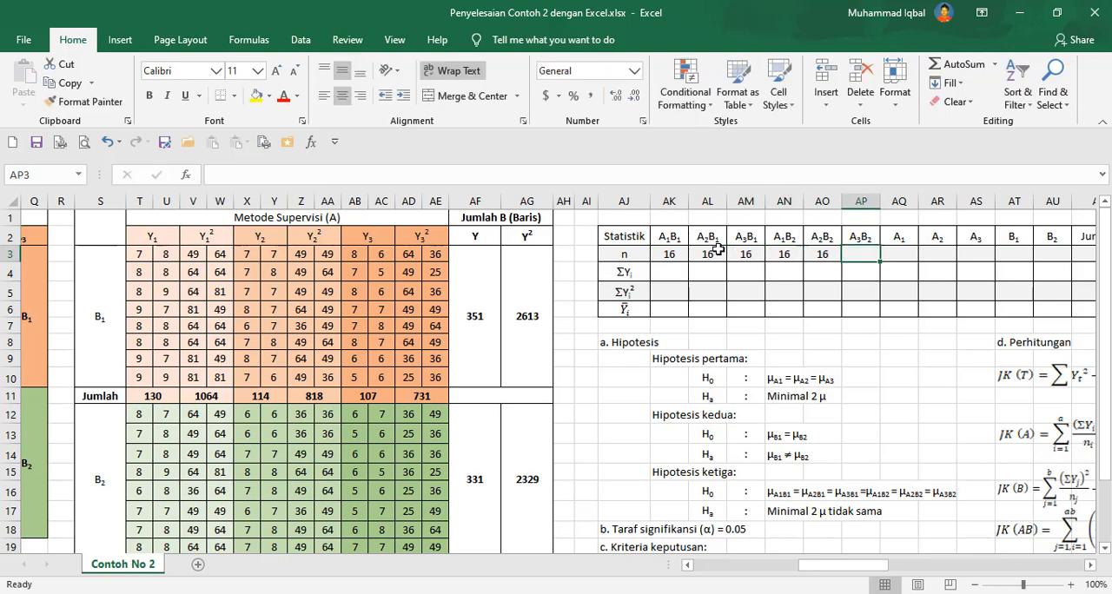
{"action": "type", "text": "16"}
{"action": "key", "text": "Tab"}
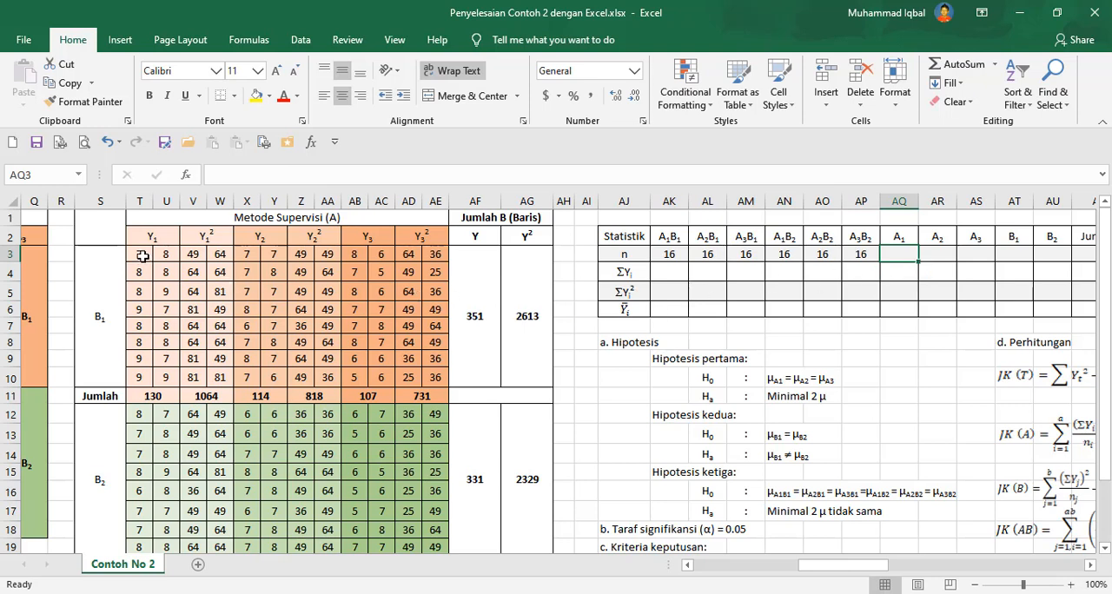
Enter 32 as the n value for A1, A2 and A3, after checking the count of the A1 data cells.
{"action": "left_click_drag", "start_coordinate": [142, 256], "coordinate": [172, 475]}
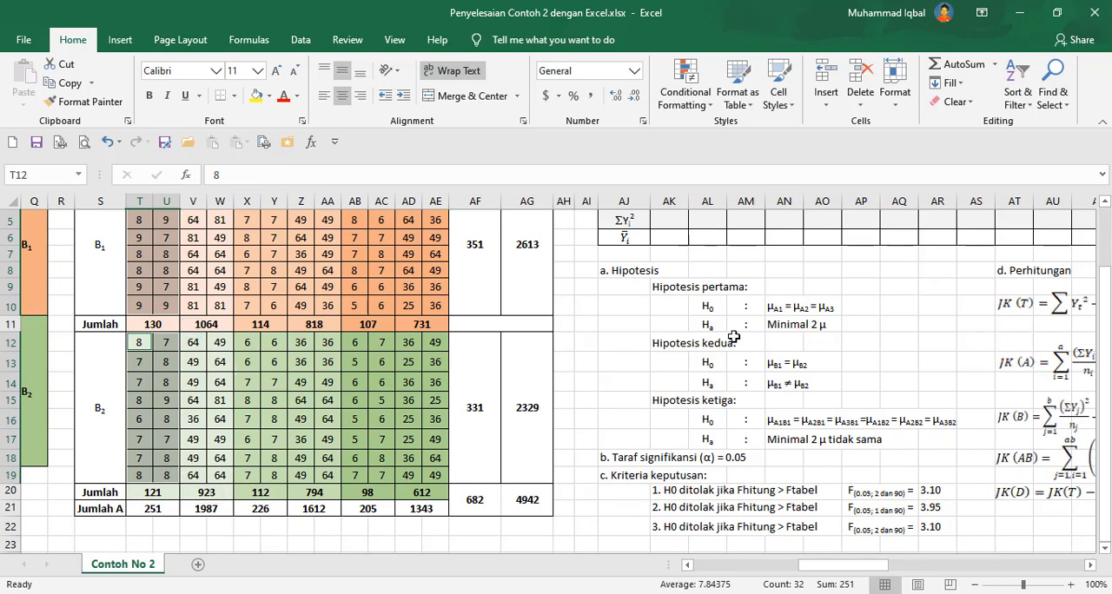
{"action": "scroll", "coordinate": [745, 340], "scroll_direction": "up", "scroll_amount": 2}
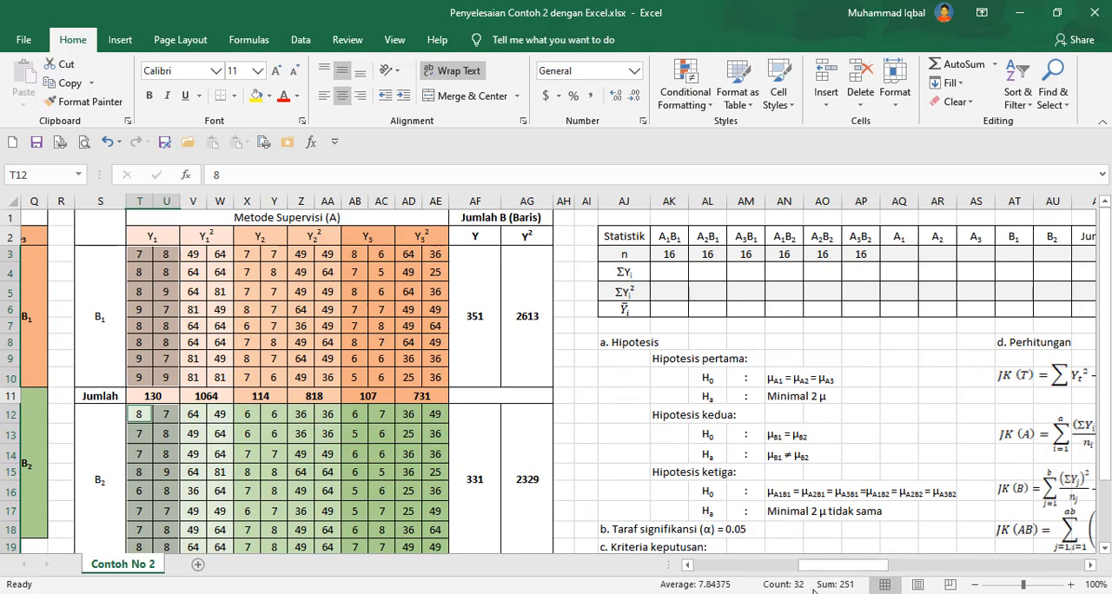
{"action": "left_click", "coordinate": [903, 260]}
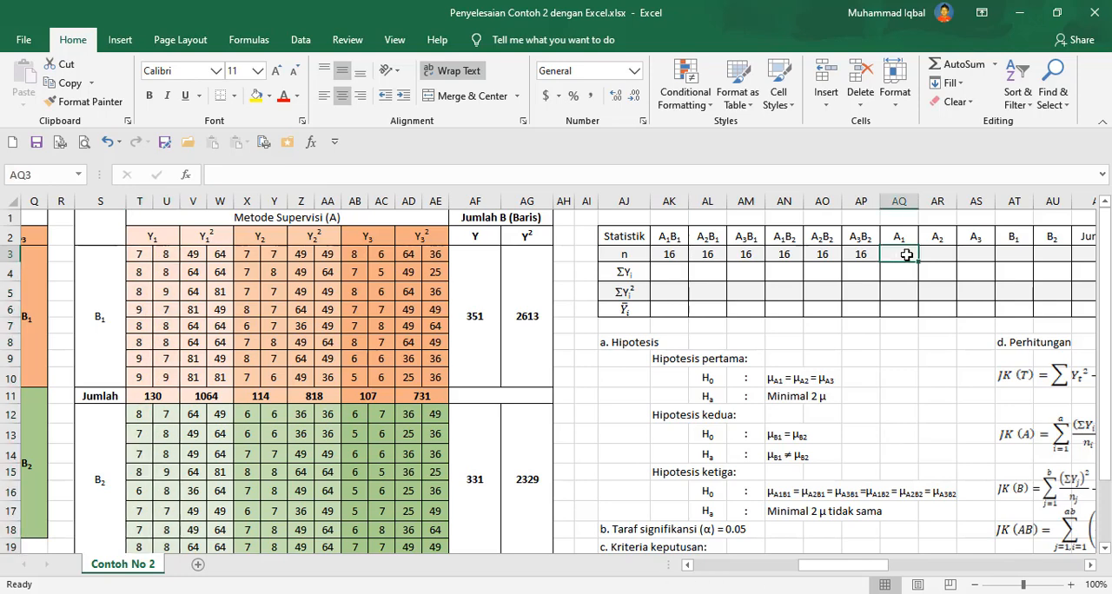
{"action": "type", "text": "32"}
{"action": "key", "text": "Tab"}
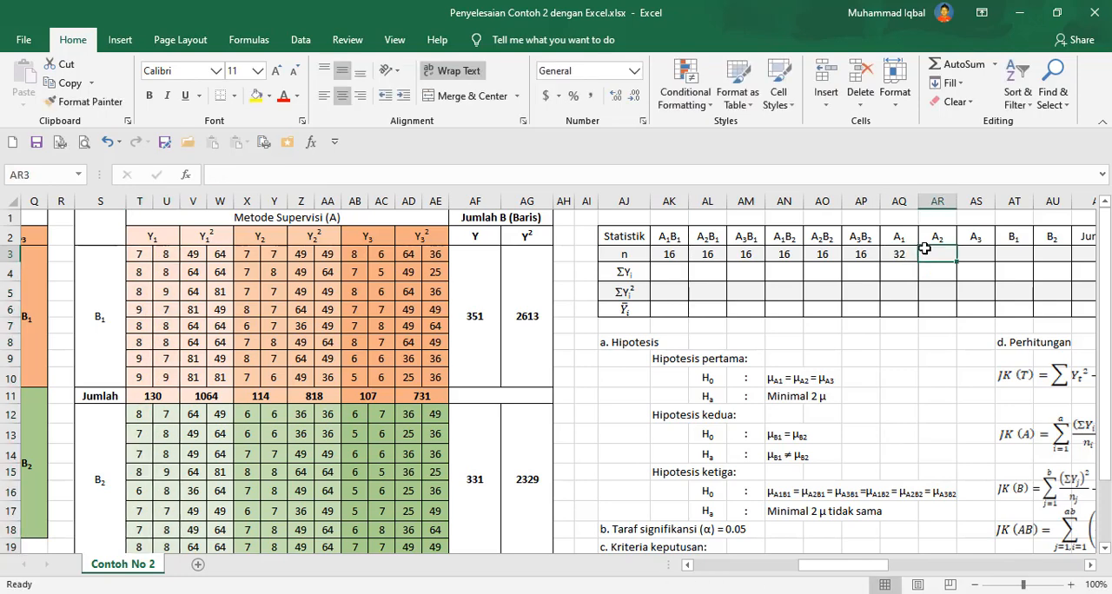
{"action": "type", "text": "32"}
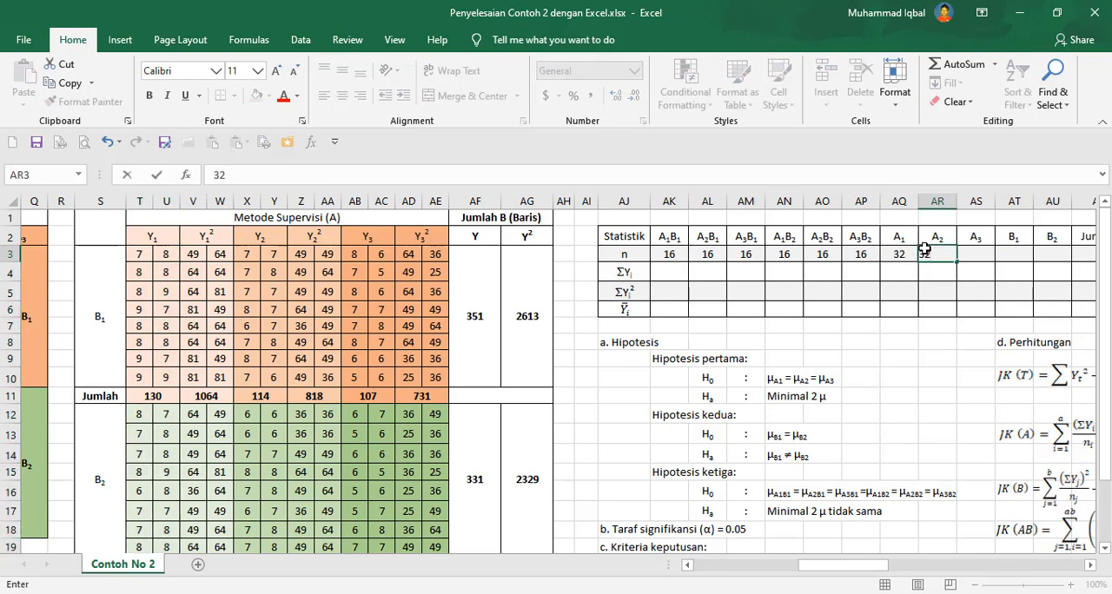
{"action": "key", "text": "Tab"}
{"action": "type", "text": "32"}
{"action": "key", "text": "Tab"}
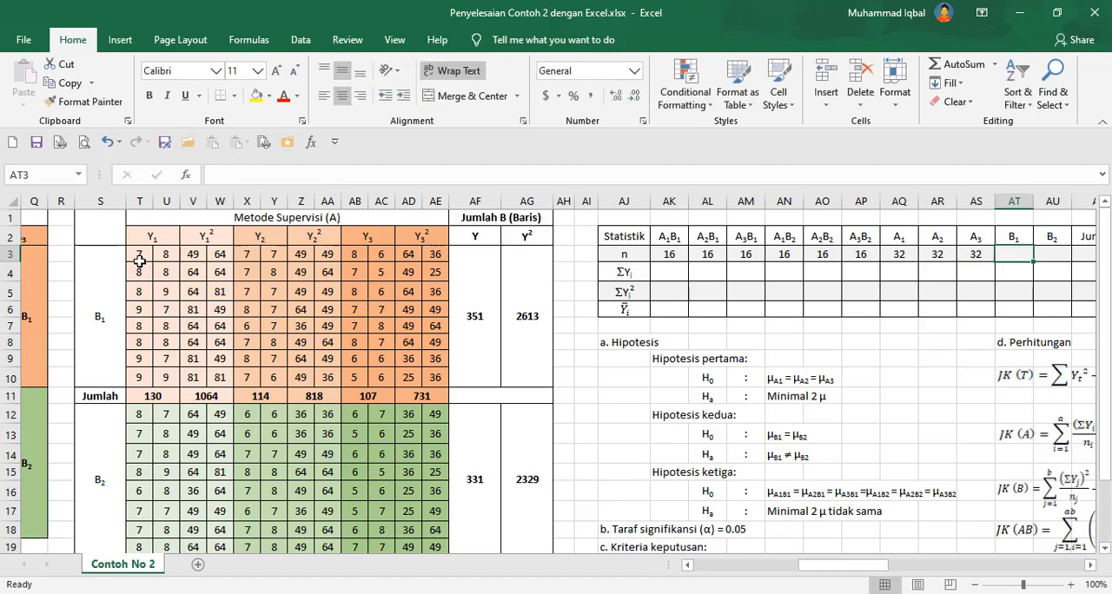
Enter 48 as the n value for B1 and B2, after checking the count of the B1 data cells.
{"action": "left_click_drag", "start_coordinate": [139, 260], "coordinate": [167, 375]}
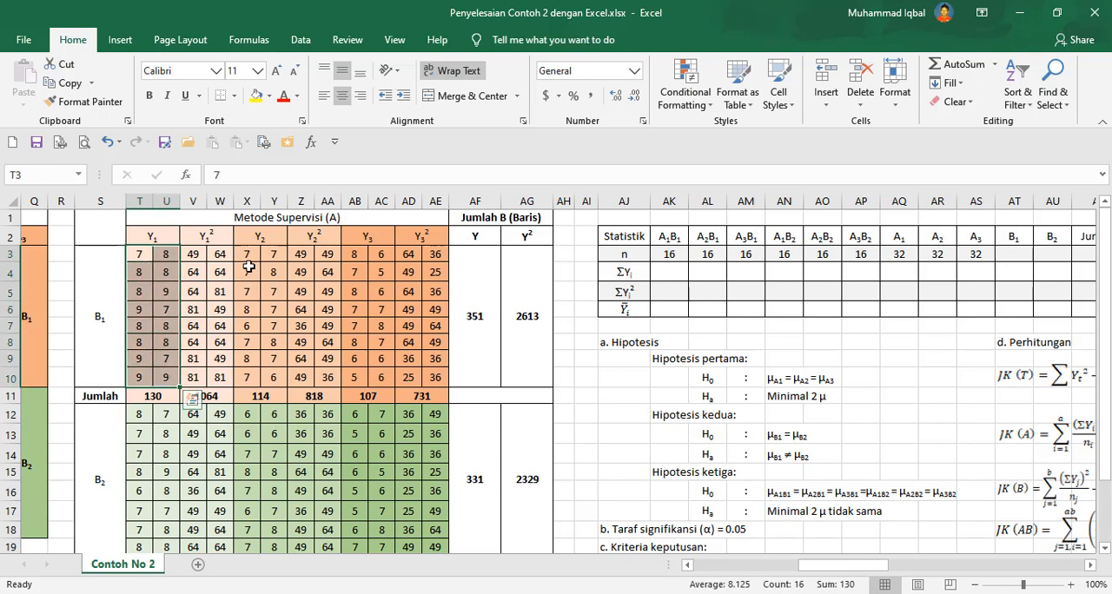
{"action": "left_click_drag", "start_coordinate": [248, 258], "coordinate": [276, 377]}
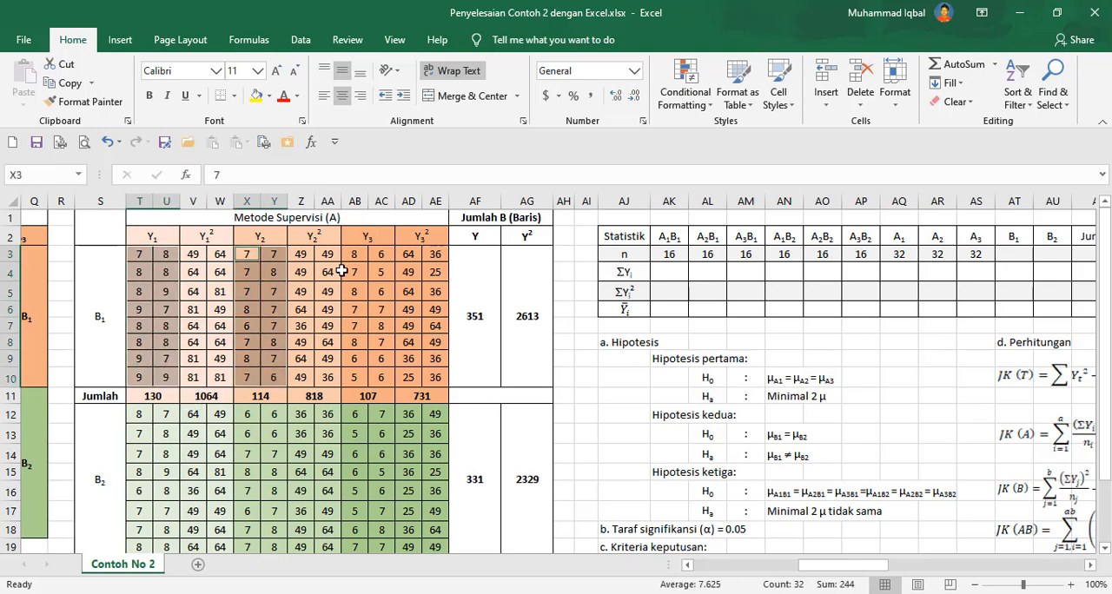
{"action": "left_click_drag", "start_coordinate": [350, 257], "coordinate": [387, 373]}
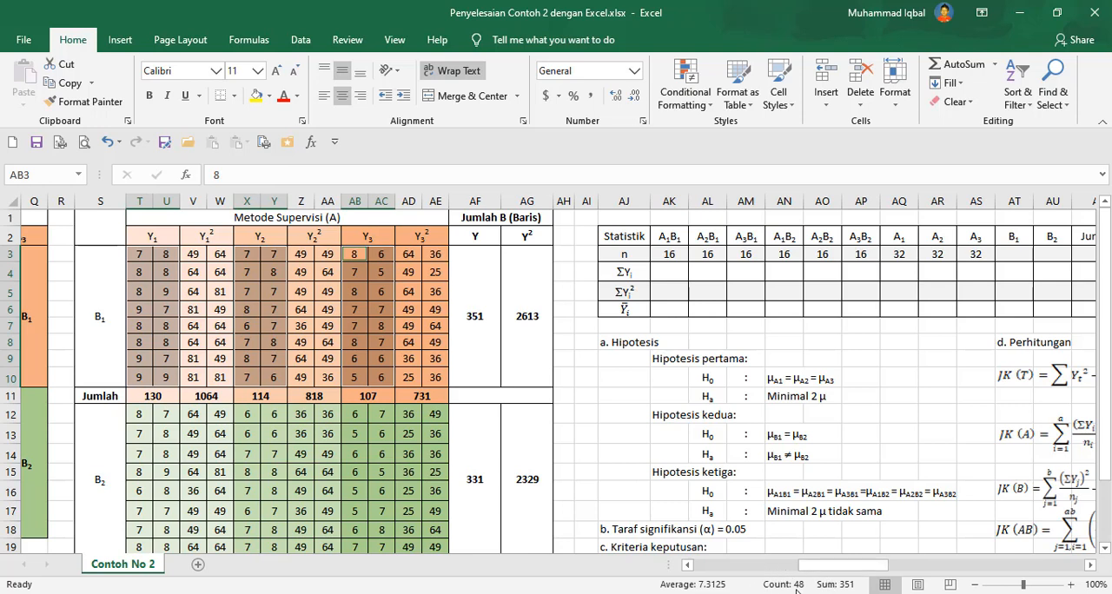
{"action": "left_click", "coordinate": [1015, 252]}
{"action": "type", "text": "48"}
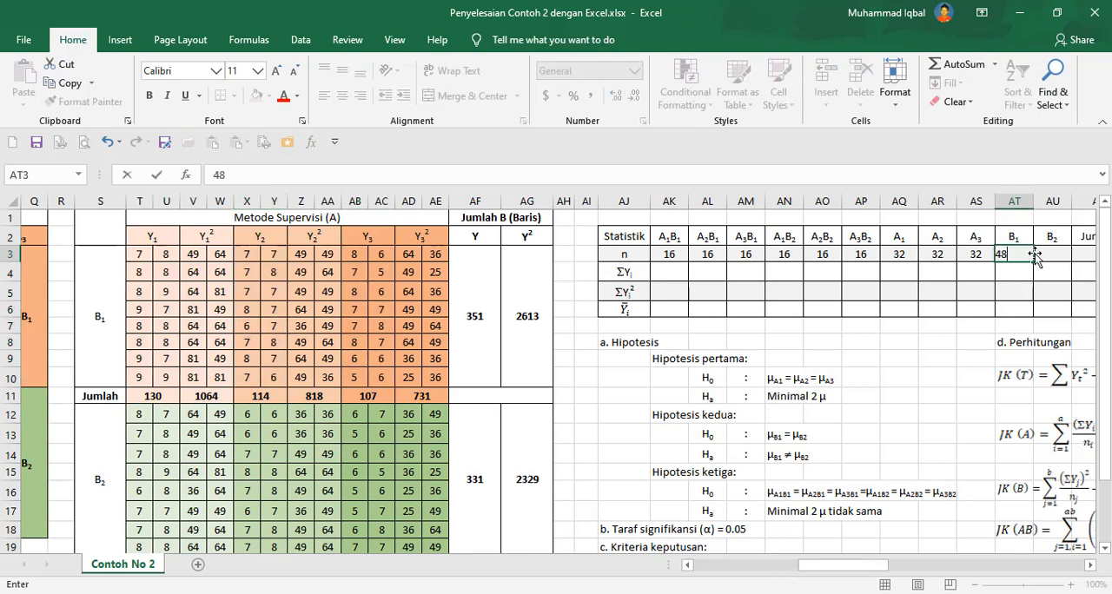
{"action": "key", "text": "Tab"}
{"action": "type", "text": "4"}
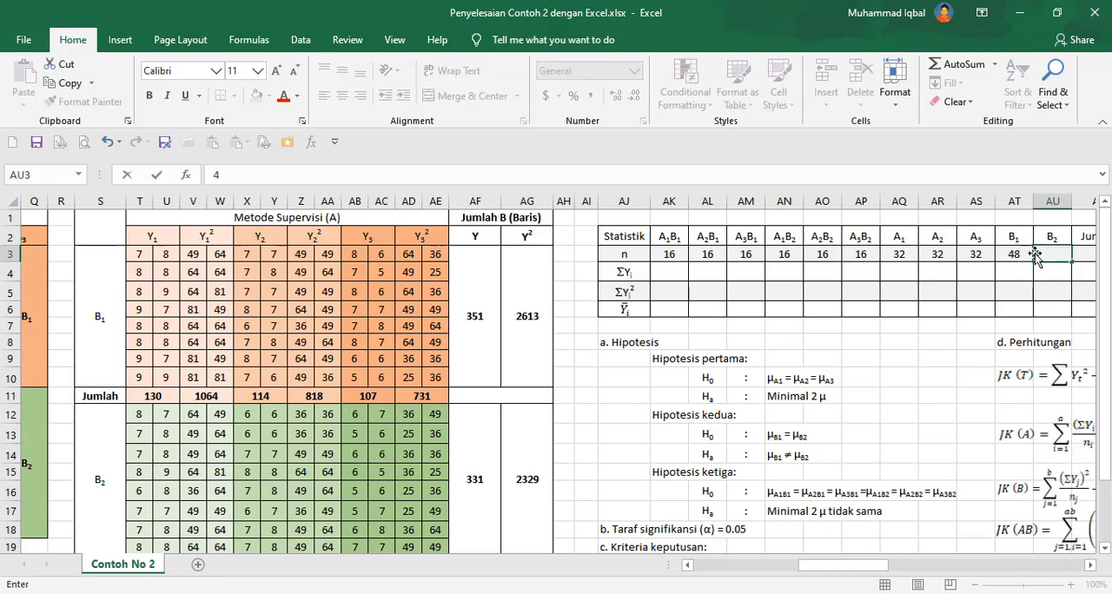
{"action": "key", "text": "Tab"}
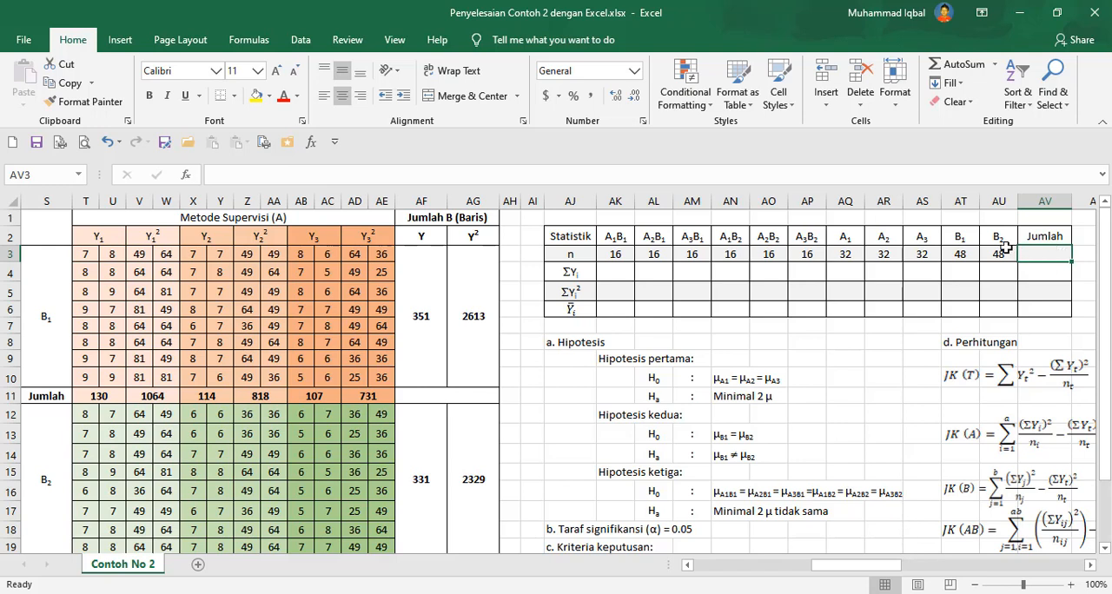
Enter the total n formula in AV3 adding AT3 and AU3.
{"action": "left_click_drag", "start_coordinate": [962, 254], "coordinate": [999, 254]}
{"action": "left_click", "coordinate": [1043, 254]}
{"action": "type", "text": "="}
{"action": "left_click", "coordinate": [963, 252]}
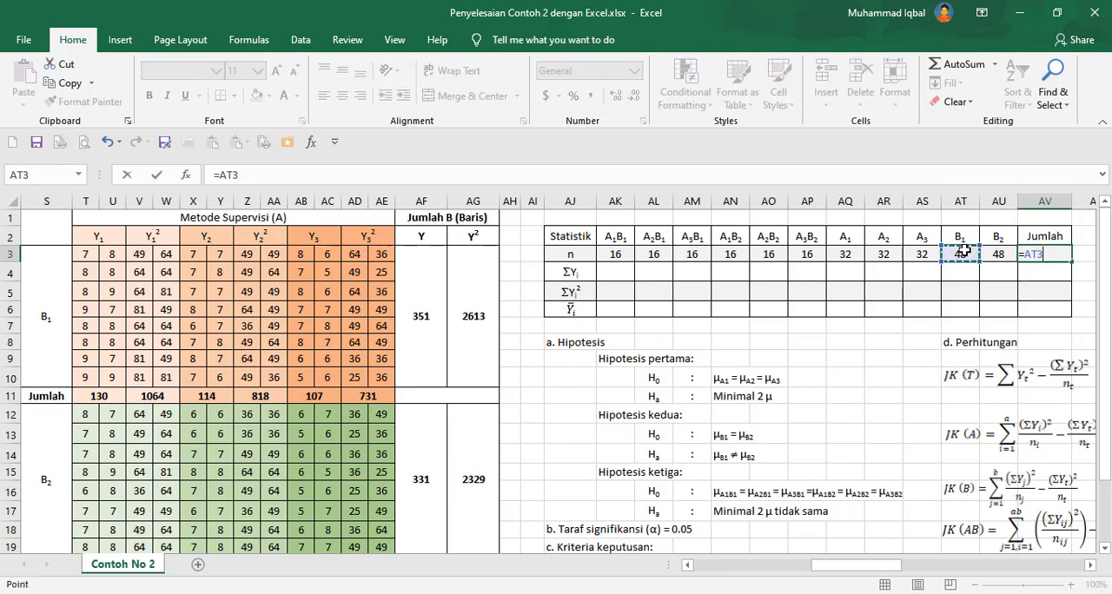
{"action": "type", "text": "+"}
{"action": "key", "text": "Left"}
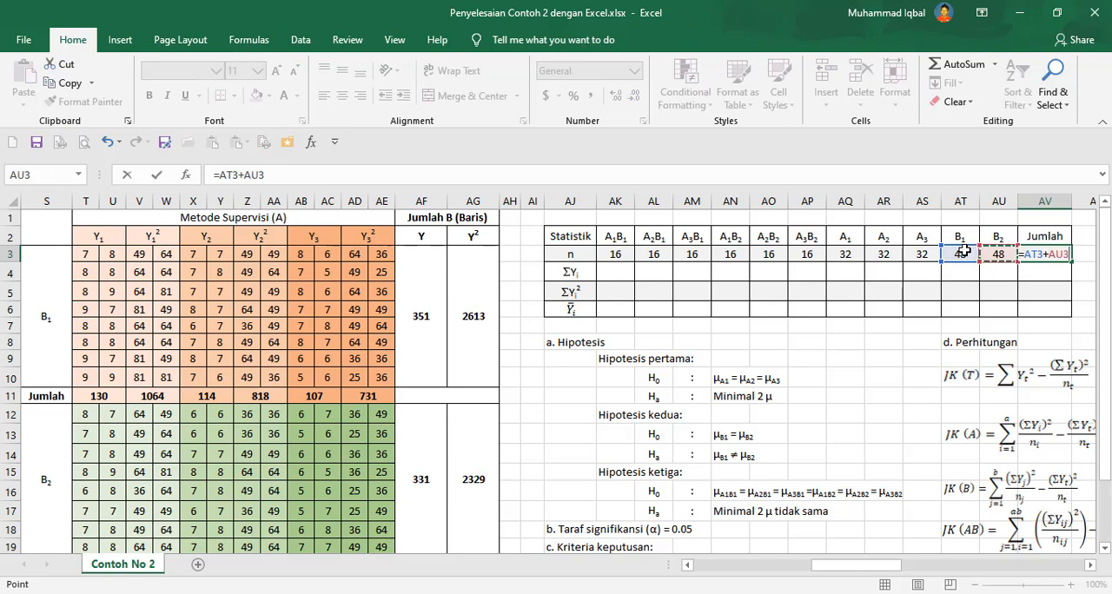
{"action": "key", "text": "Return"}
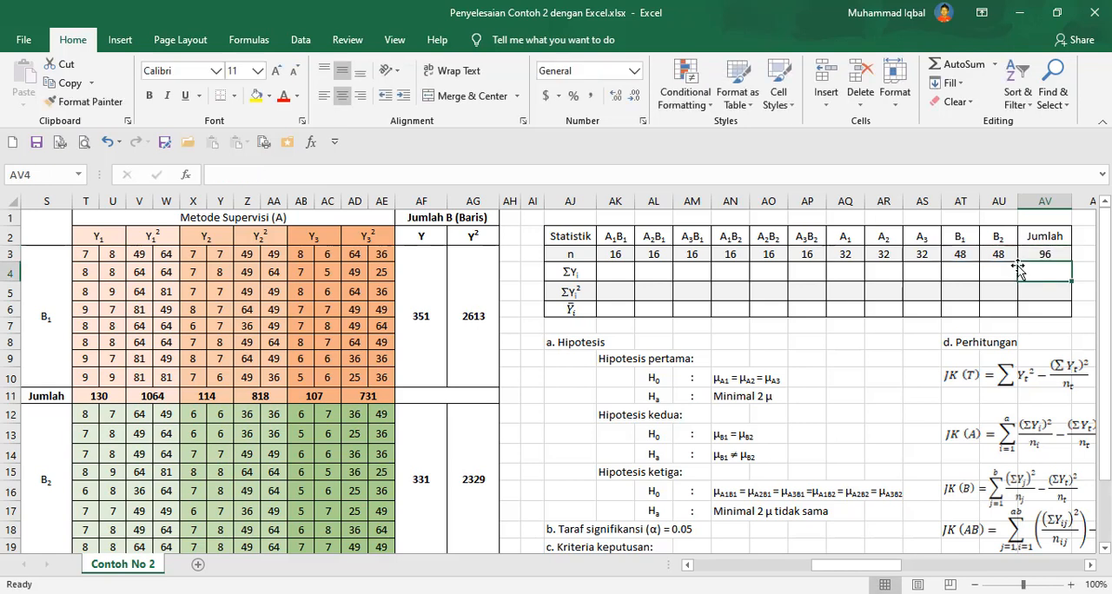
Enter ΣY formulas for A1B1, A2B1 and A3B1 referencing the B1 Jumlah cells T11, X11 and AB11.
{"action": "left_click", "coordinate": [624, 276]}
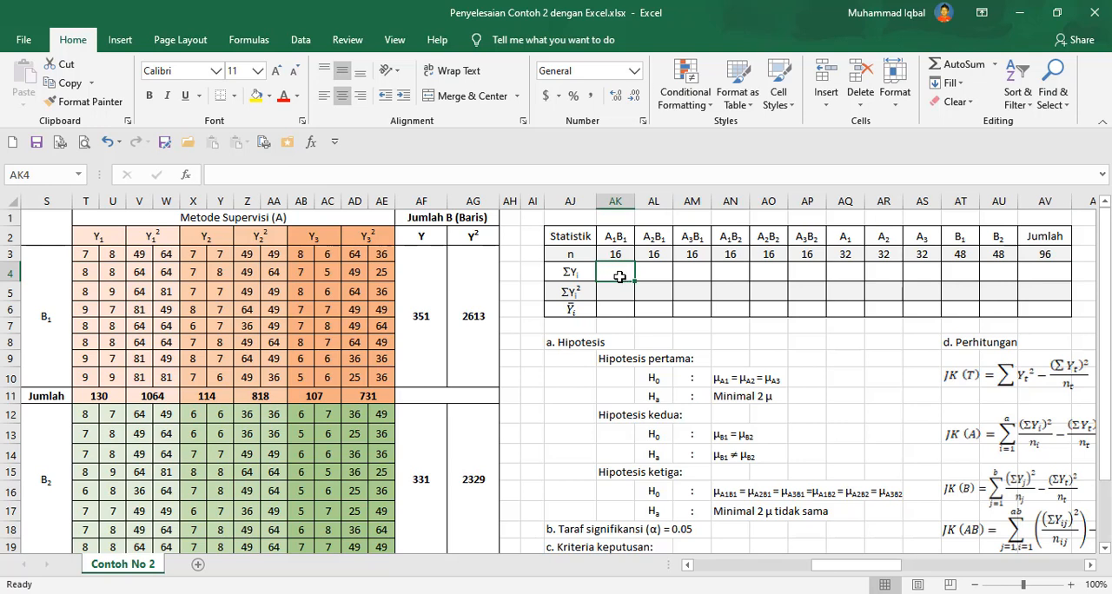
{"action": "type", "text": "="}
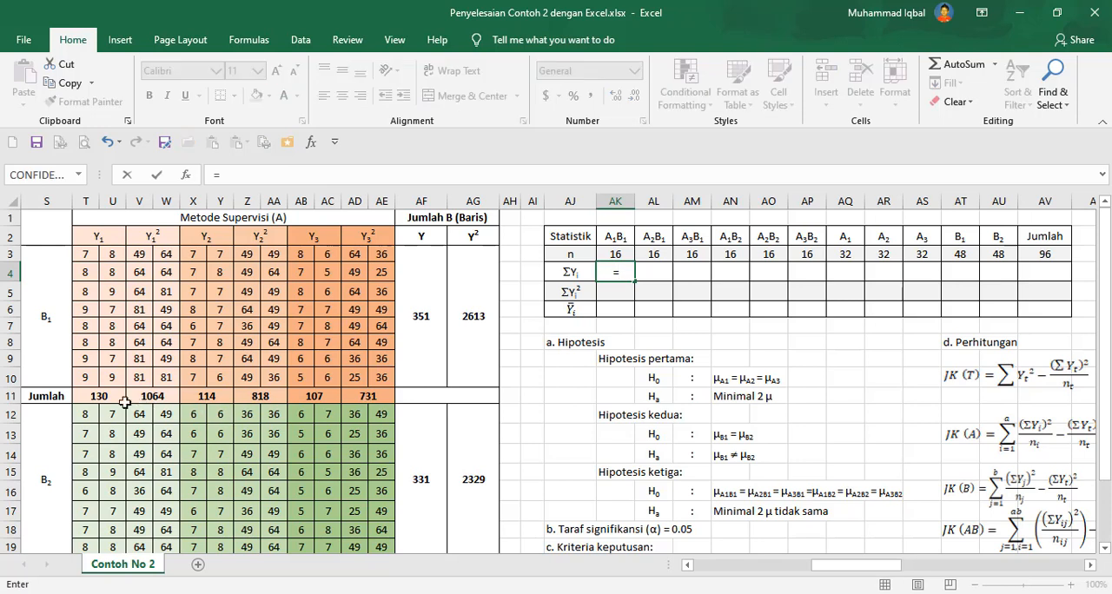
{"action": "left_click", "coordinate": [110, 396]}
{"action": "key", "text": "Tab"}
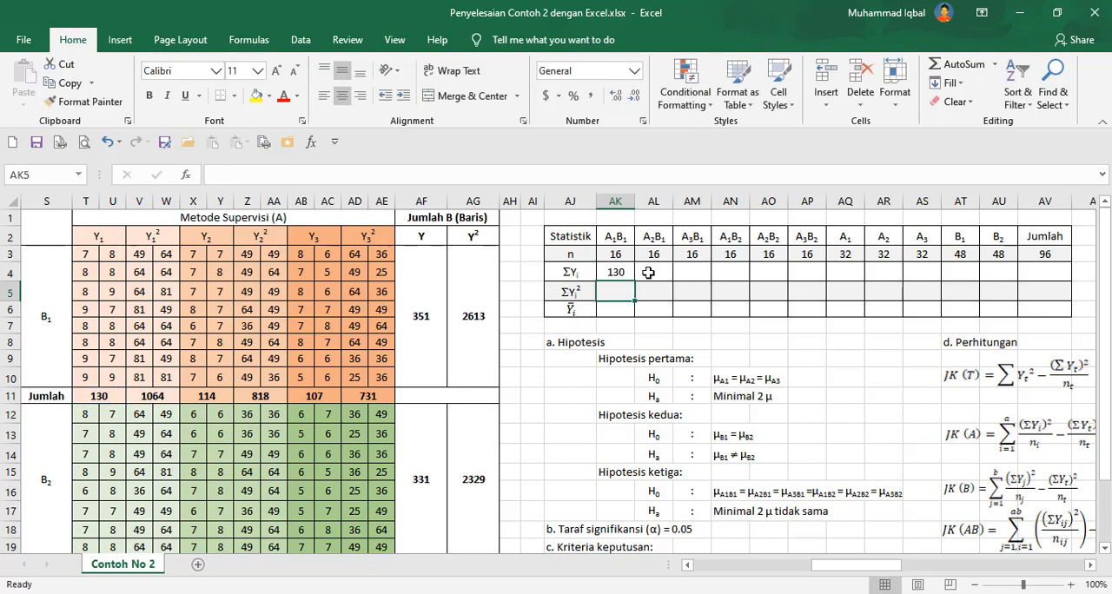
{"action": "type", "text": "="}
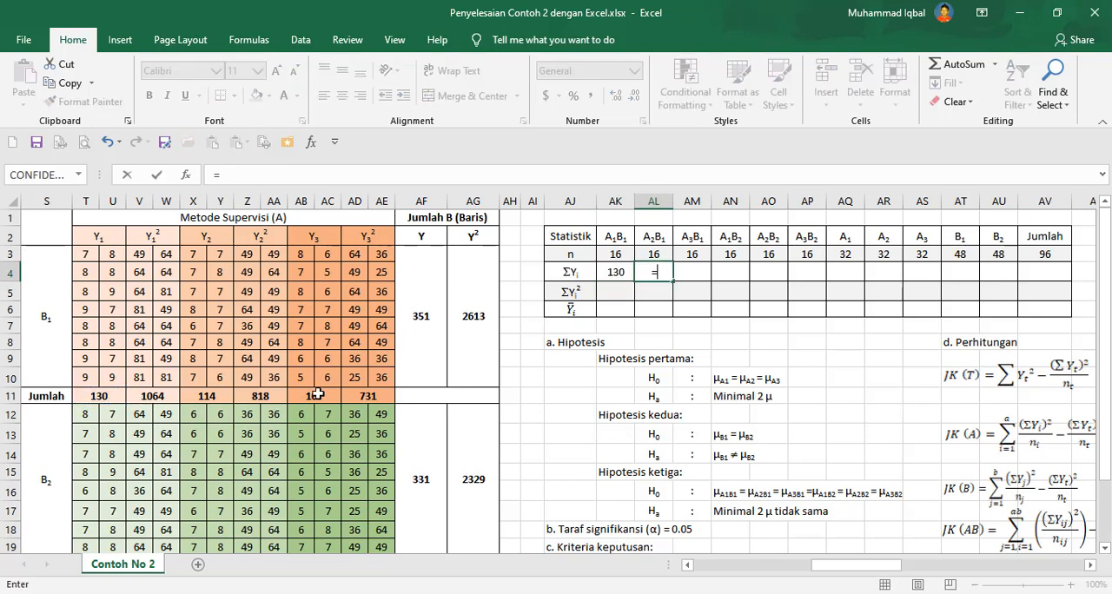
{"action": "left_click", "coordinate": [203, 396]}
{"action": "key", "text": "Return"}
{"action": "left_click", "coordinate": [690, 270]}
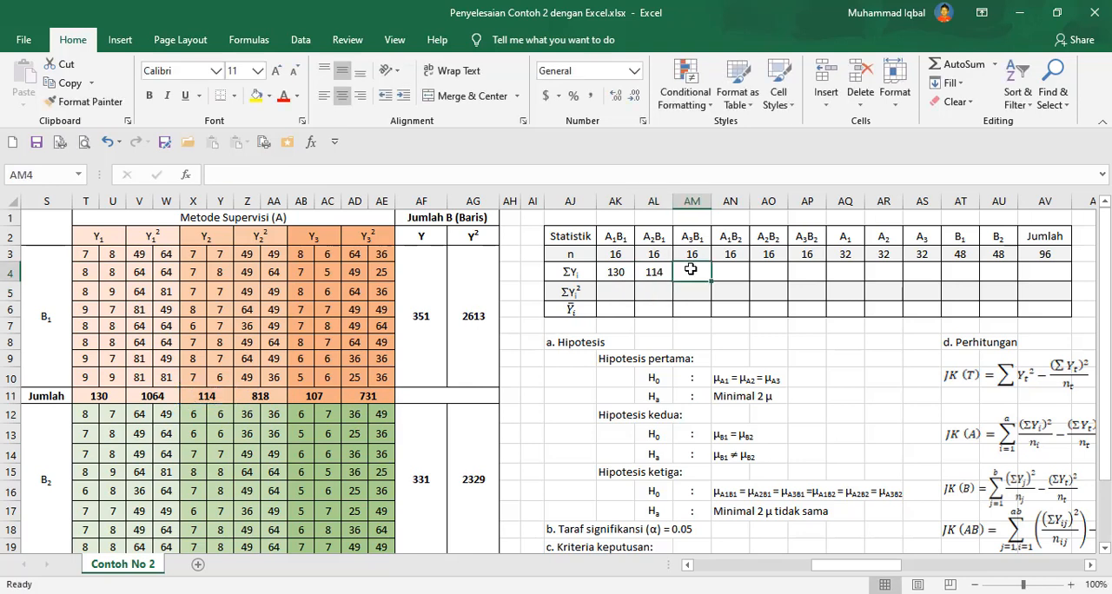
{"action": "type", "text": "="}
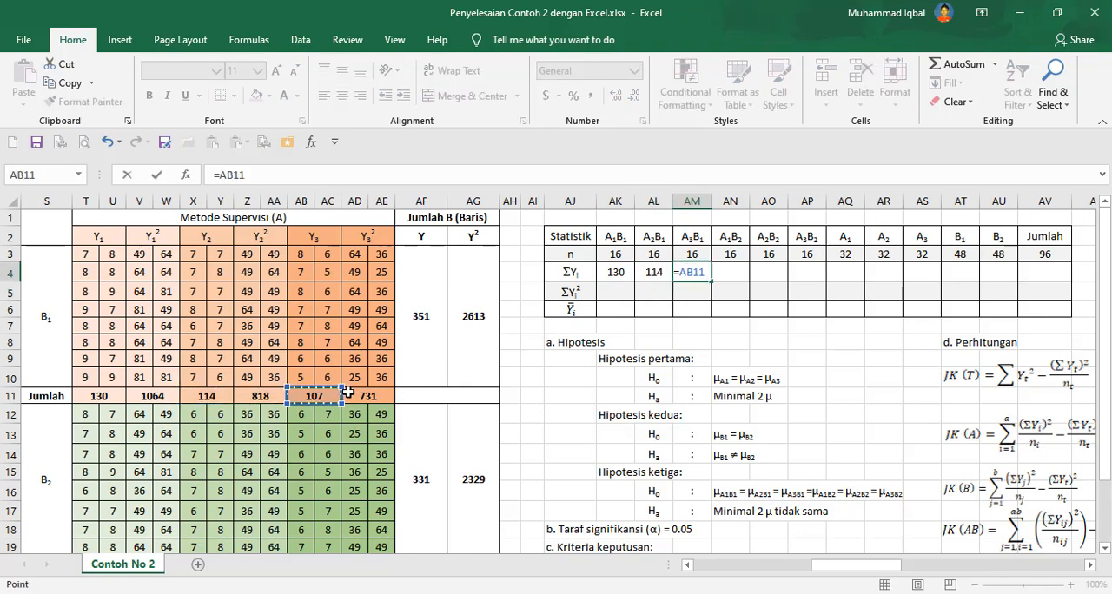
{"action": "key", "text": "Return"}
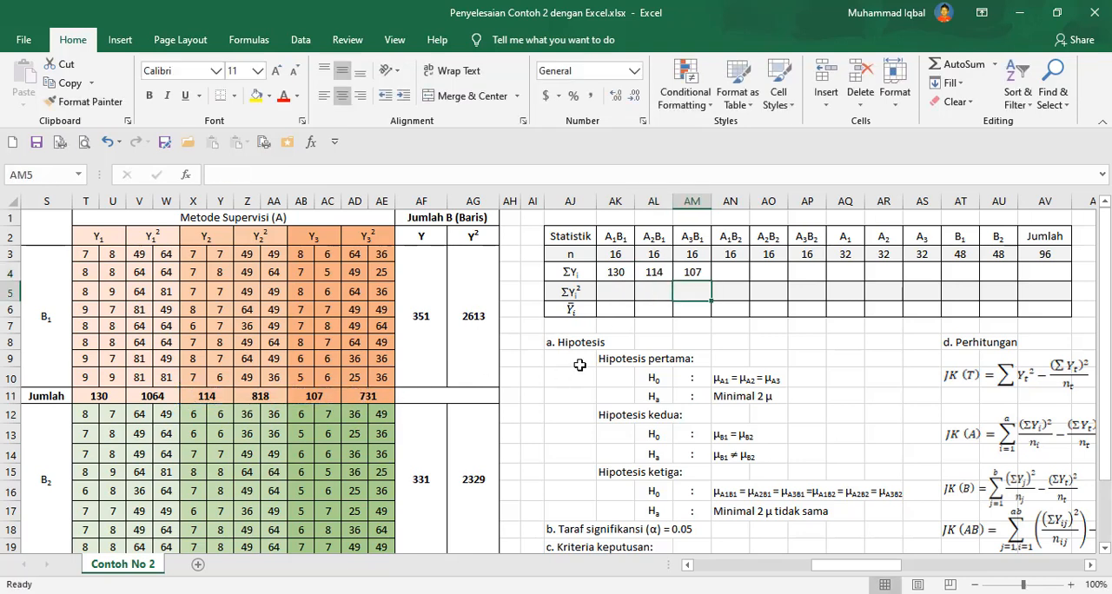
Enter ΣY formulas for A1B2, A2B2 and A3B2 referencing the B2 Jumlah cells T20, X20 and AB20.
{"action": "left_click", "coordinate": [736, 271]}
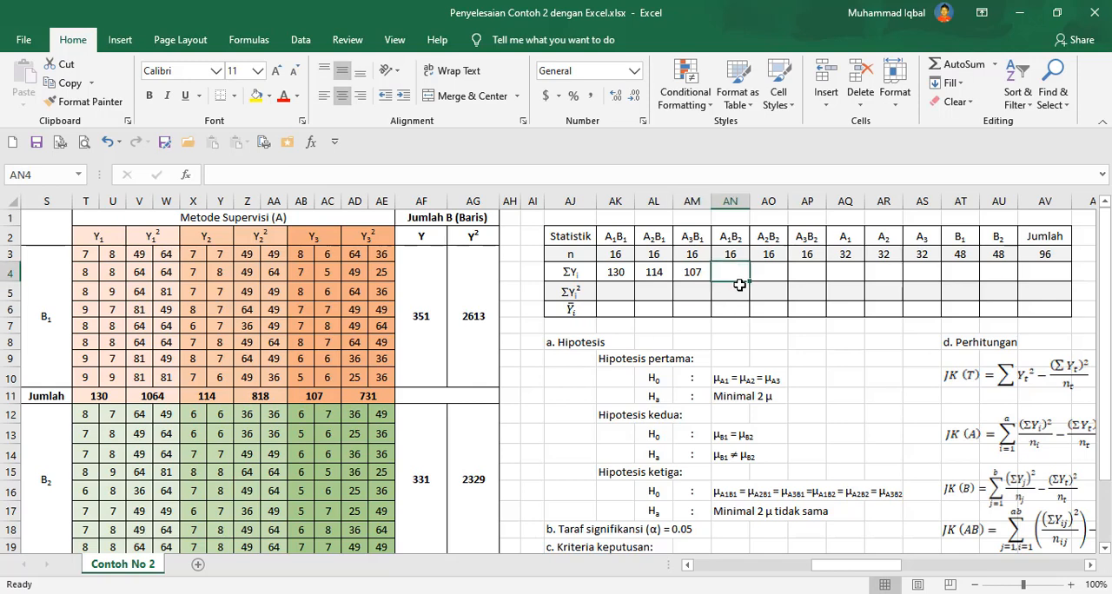
{"action": "type", "text": "="}
{"action": "scroll", "coordinate": [738, 286], "scroll_direction": "down", "scroll_amount": 2}
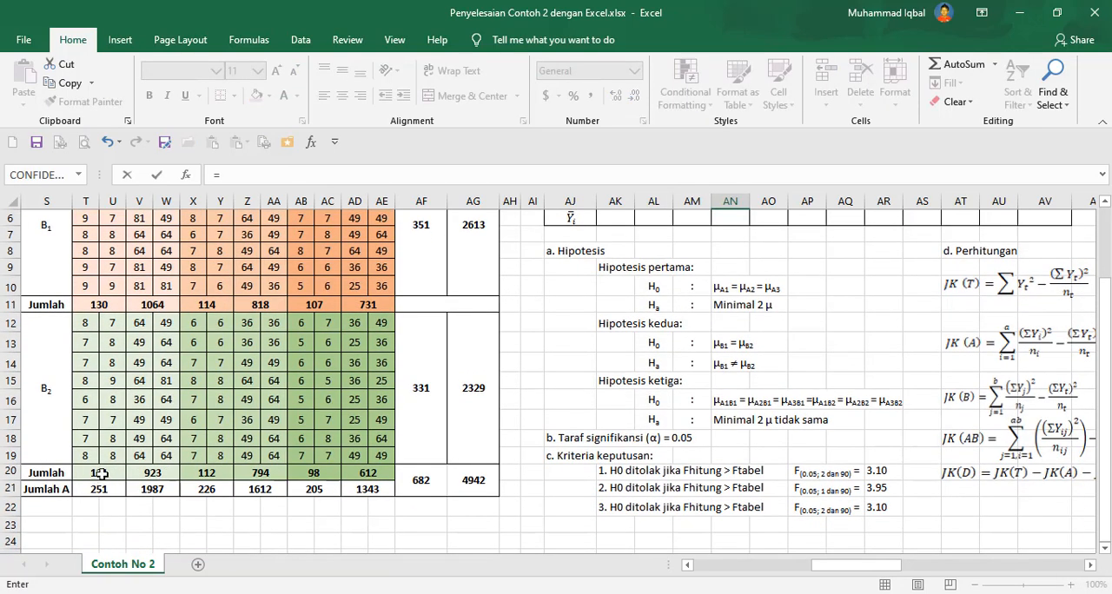
{"action": "left_click", "coordinate": [102, 473]}
{"action": "key", "text": "Return"}
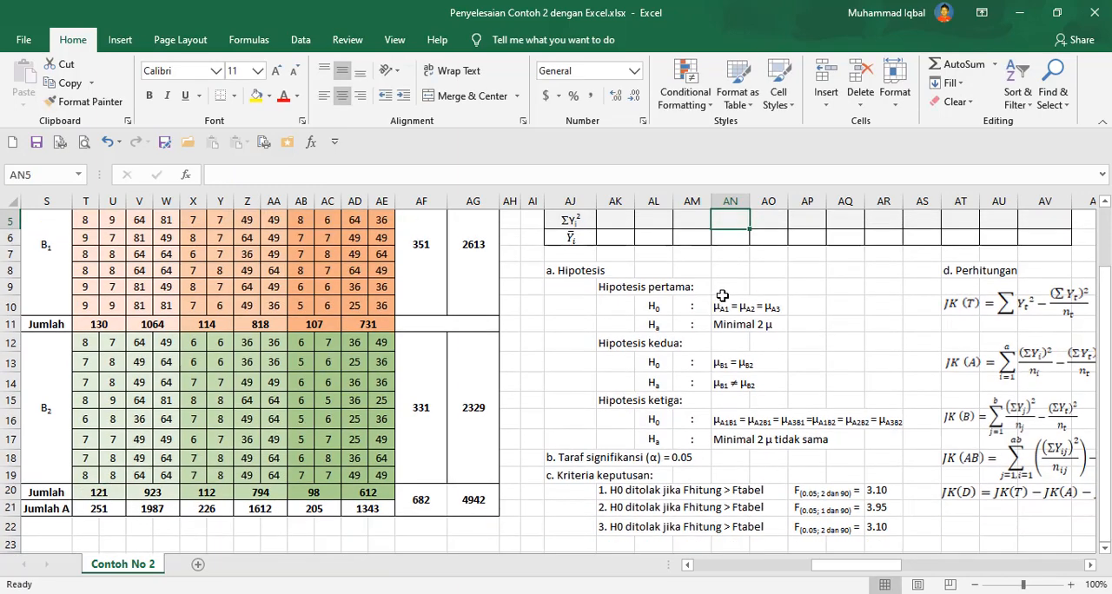
{"action": "scroll", "coordinate": [763, 240], "scroll_direction": "up", "scroll_amount": 2}
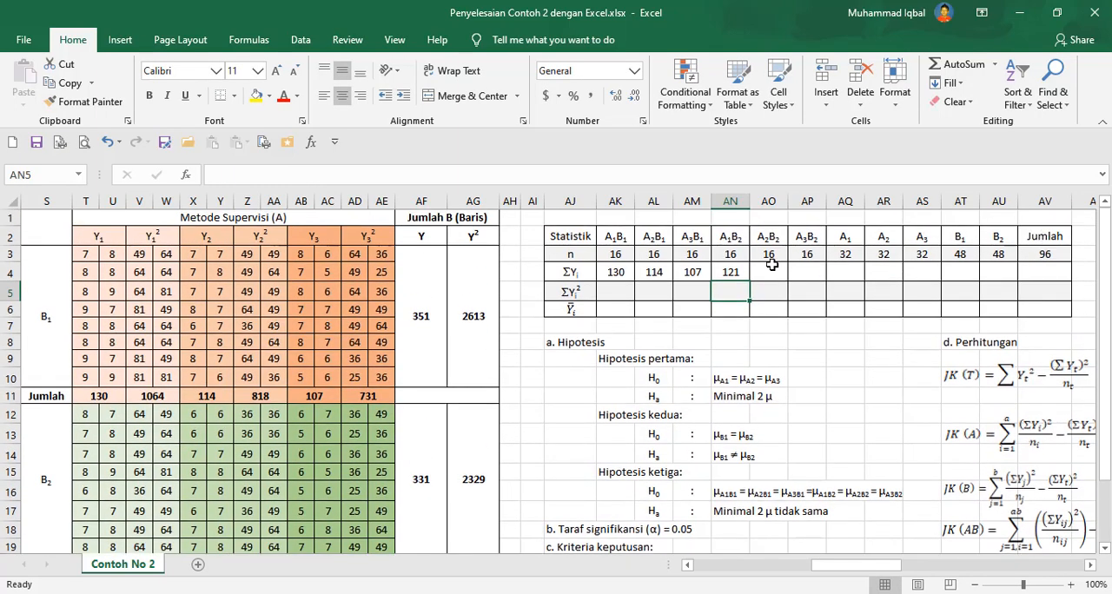
{"action": "left_click", "coordinate": [769, 265]}
{"action": "type", "text": "="}
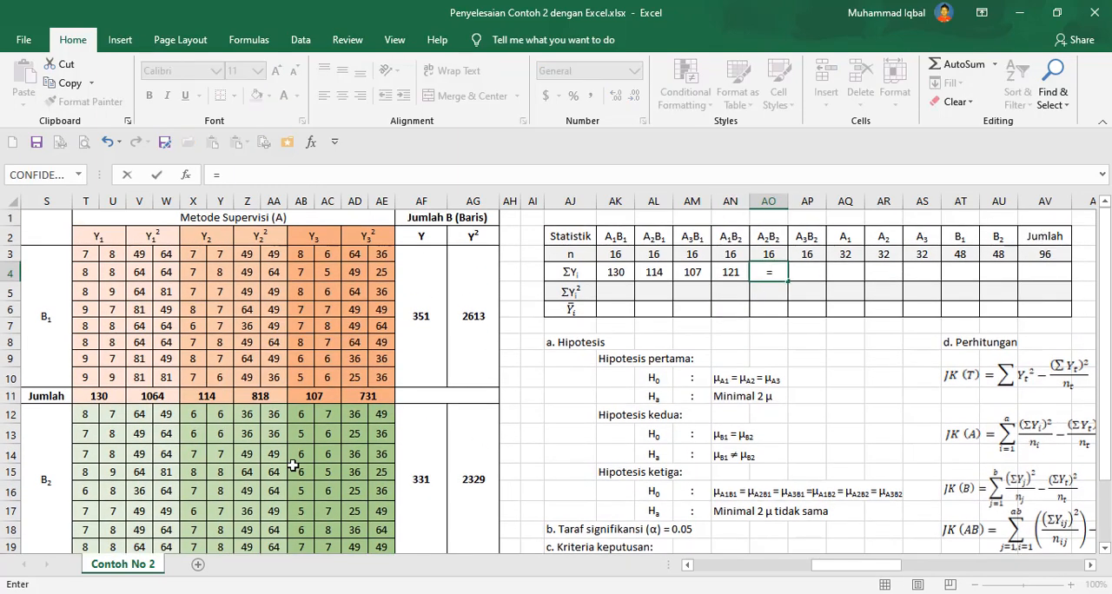
{"action": "scroll", "coordinate": [294, 466], "scroll_direction": "down", "scroll_amount": 2}
{"action": "left_click", "coordinate": [208, 474]}
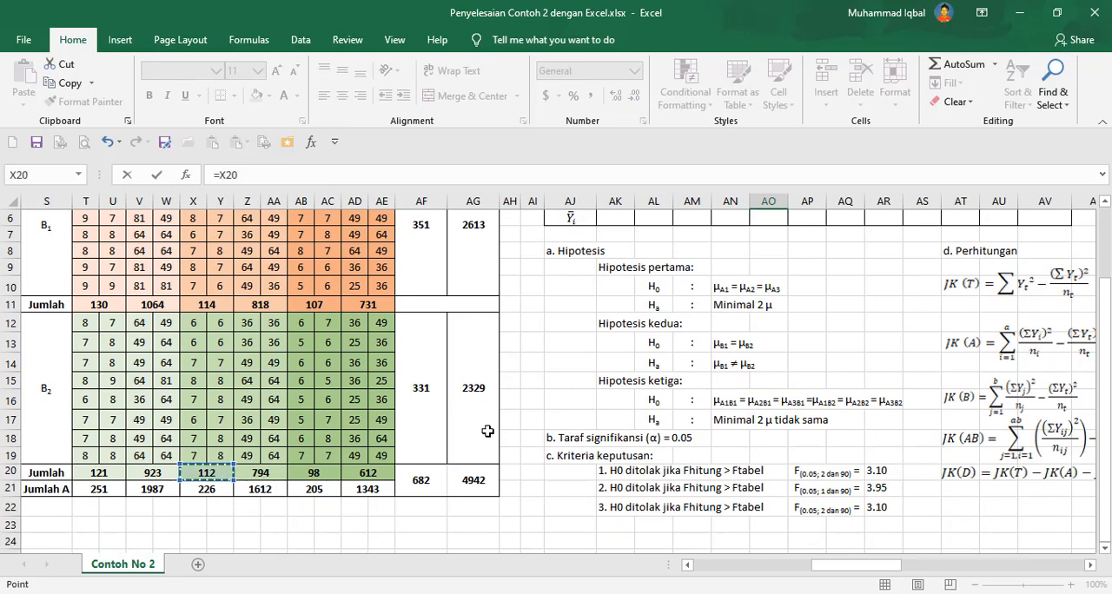
{"action": "scroll", "coordinate": [806, 259], "scroll_direction": "up", "scroll_amount": 1}
{"action": "key", "text": "Tab"}
{"action": "scroll", "coordinate": [807, 260], "scroll_direction": "up", "scroll_amount": 2}
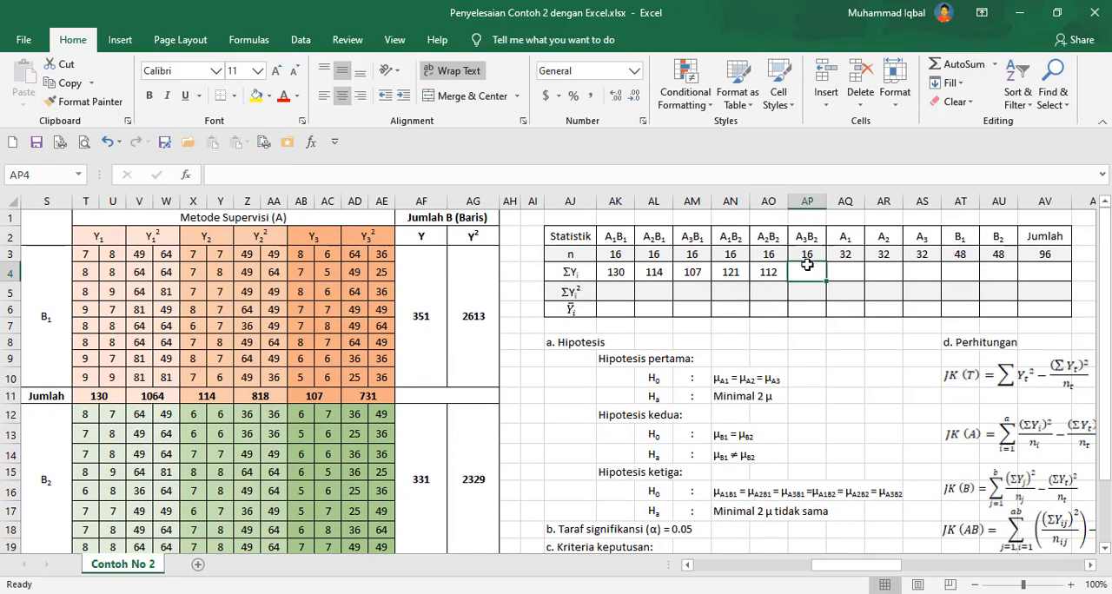
{"action": "type", "text": "="}
{"action": "scroll", "coordinate": [578, 346], "scroll_direction": "down", "scroll_amount": 3}
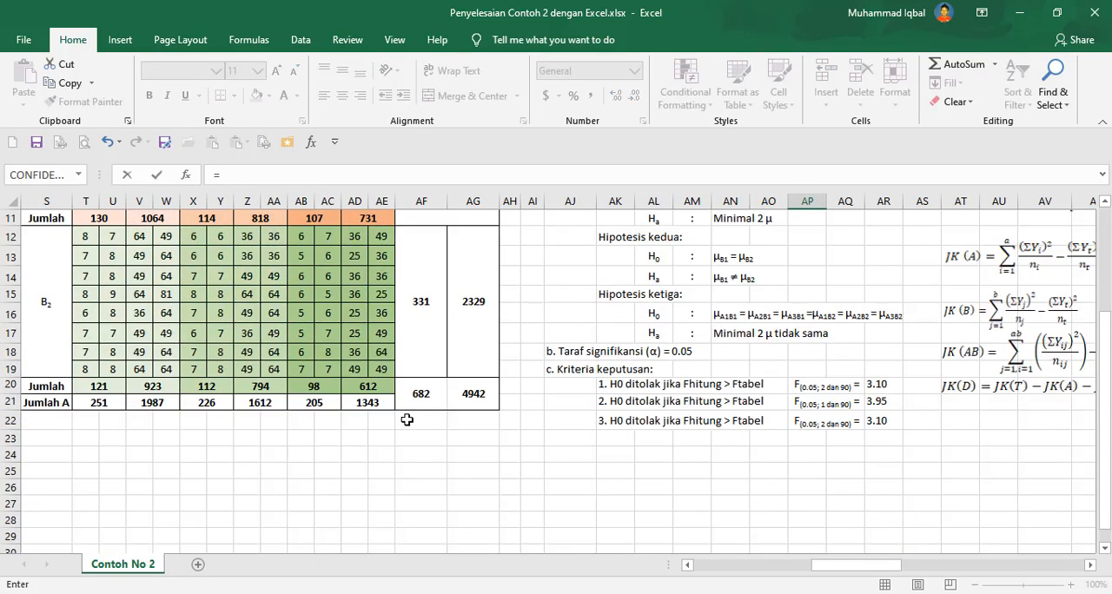
{"action": "left_click", "coordinate": [314, 386]}
{"action": "key", "text": "Return"}
Enter ΣY formulas for A1, A2 and A3 referencing the Jumlah A cells T21, X21 and AB21.
{"action": "scroll", "coordinate": [852, 286], "scroll_direction": "up", "scroll_amount": 3}
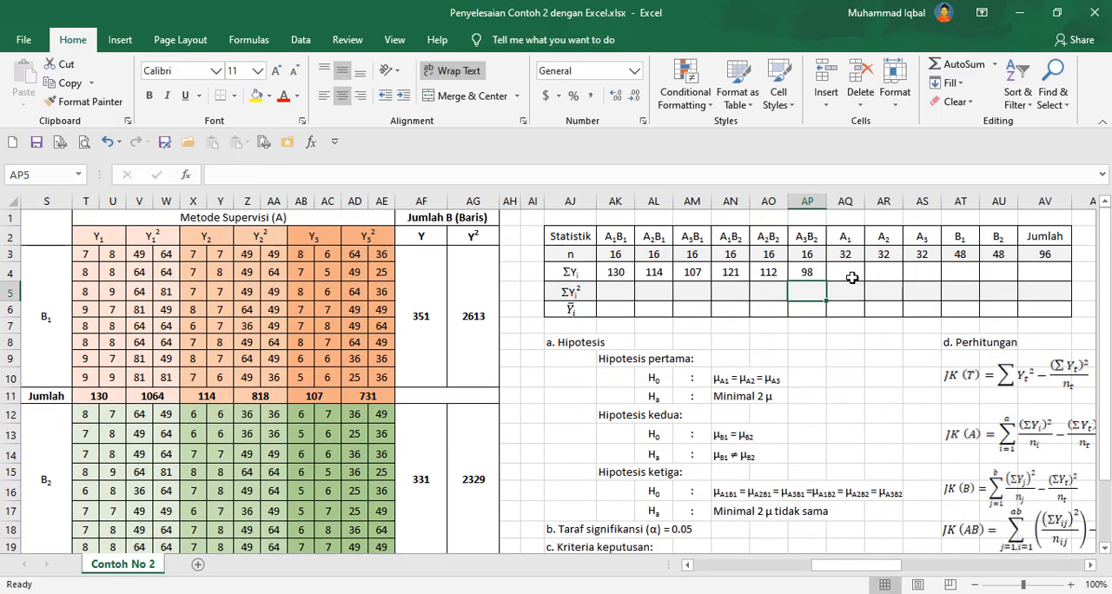
{"action": "left_click", "coordinate": [852, 272]}
{"action": "type", "text": "="}
{"action": "scroll", "coordinate": [634, 313], "scroll_direction": "down", "scroll_amount": 3}
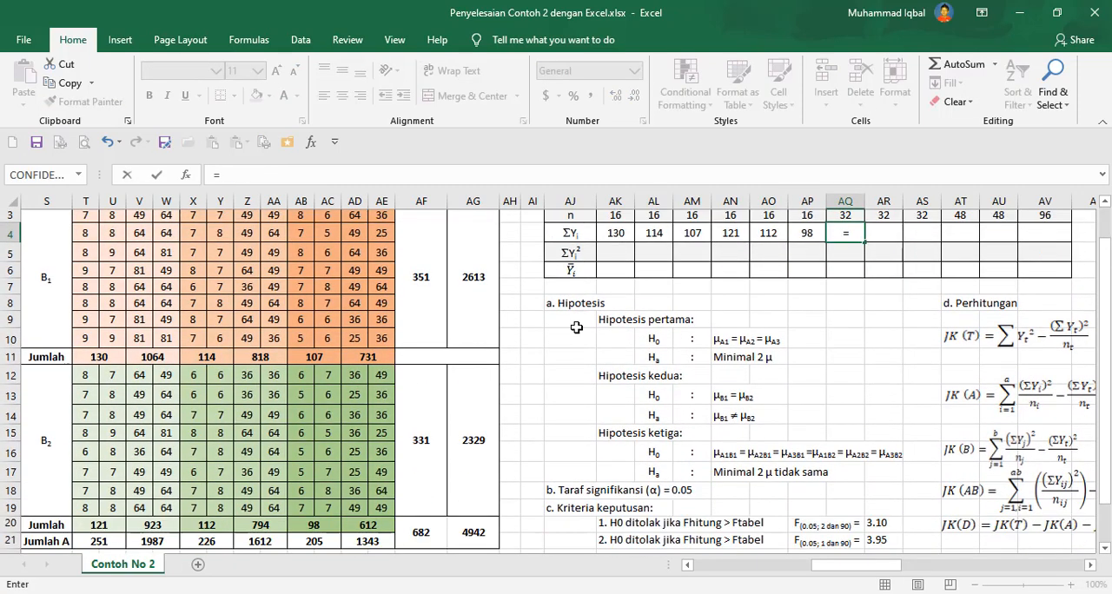
{"action": "left_click", "coordinate": [99, 402]}
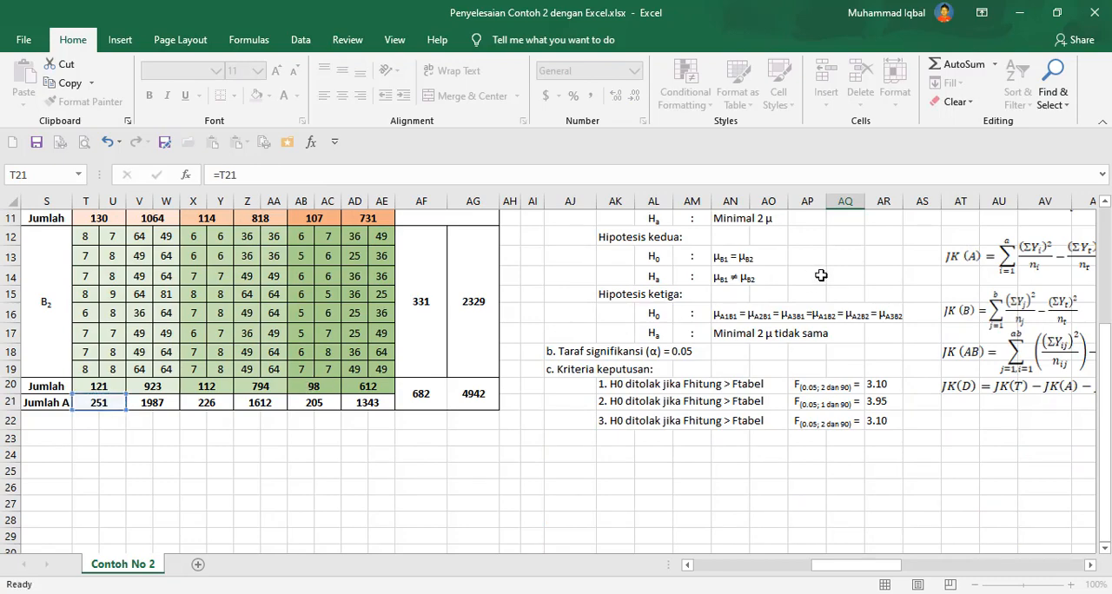
{"action": "key", "text": "Return"}
{"action": "scroll", "coordinate": [609, 296], "scroll_direction": "up", "scroll_amount": 3}
{"action": "left_click", "coordinate": [890, 274]}
{"action": "type", "text": "="}
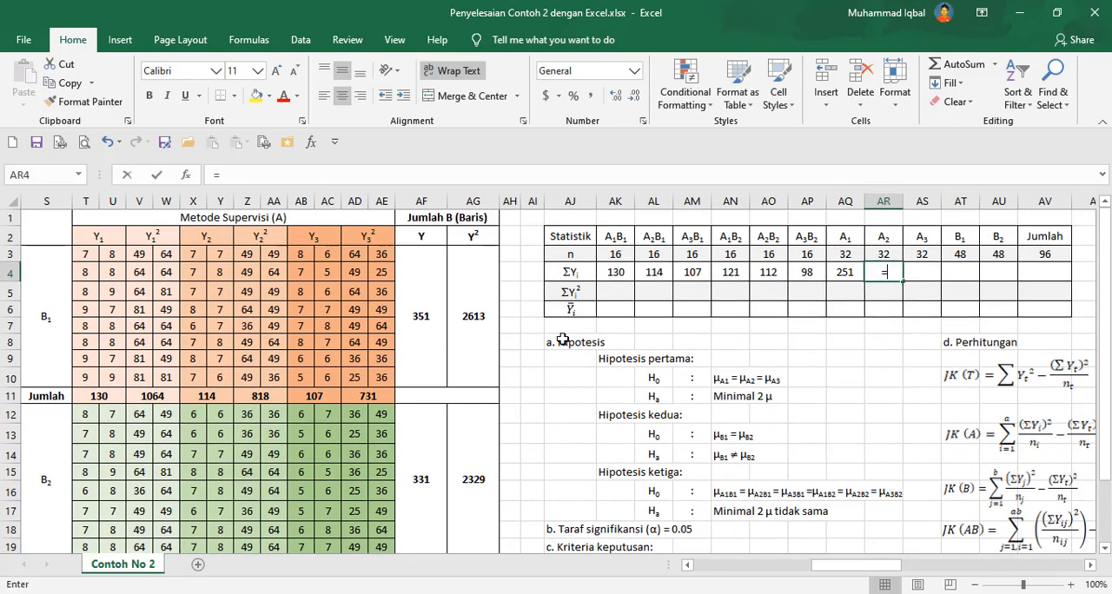
{"action": "scroll", "coordinate": [566, 333], "scroll_direction": "down", "scroll_amount": 3}
{"action": "left_click", "coordinate": [192, 400]}
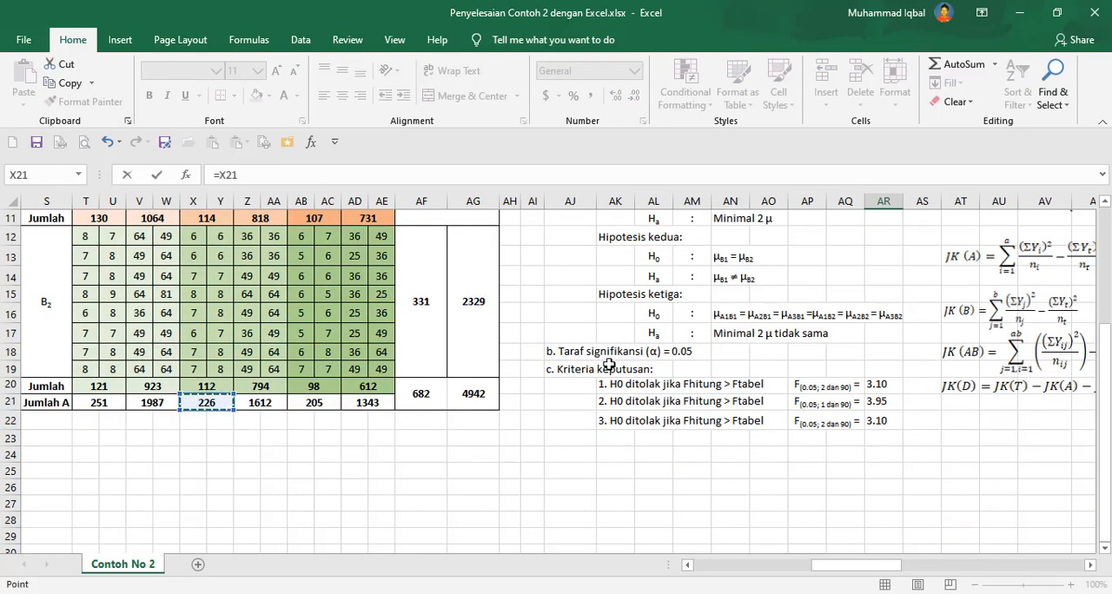
{"action": "key", "text": "Return"}
{"action": "scroll", "coordinate": [912, 261], "scroll_direction": "up", "scroll_amount": 3}
{"action": "scroll", "coordinate": [947, 252], "scroll_direction": "up", "scroll_amount": 1}
{"action": "left_click", "coordinate": [879, 265]}
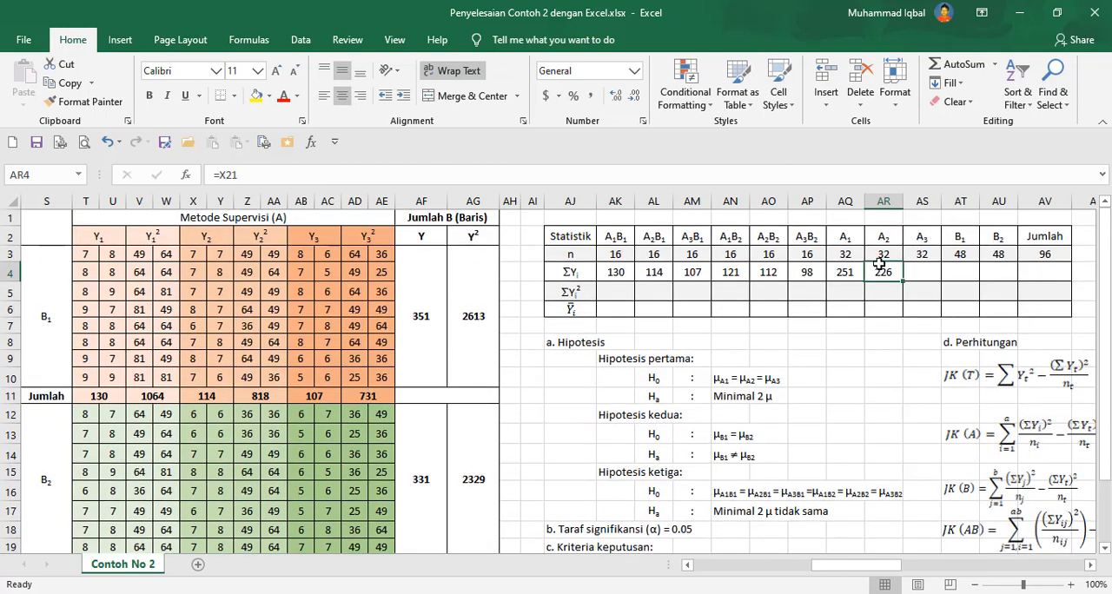
{"action": "left_click", "coordinate": [917, 268]}
{"action": "type", "text": "="}
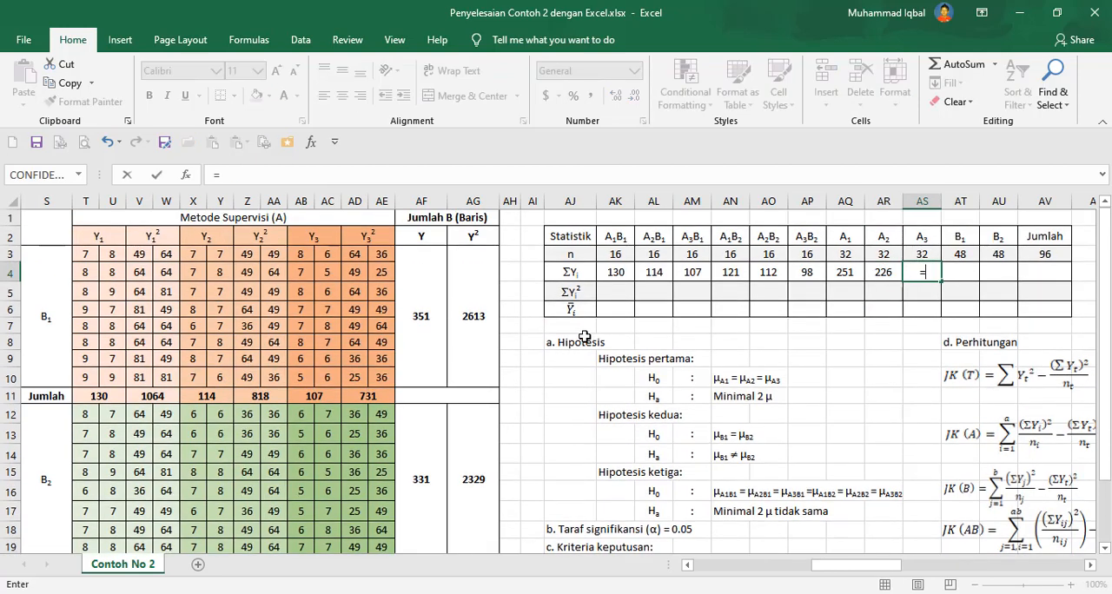
{"action": "scroll", "coordinate": [574, 339], "scroll_direction": "down", "scroll_amount": 2}
{"action": "left_click", "coordinate": [322, 489]}
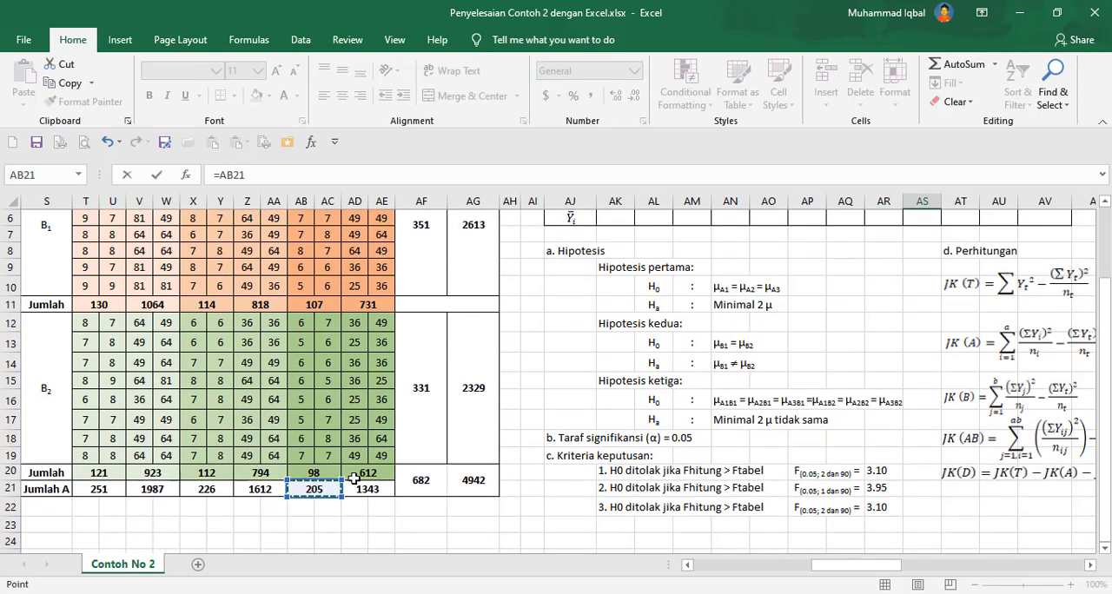
{"action": "scroll", "coordinate": [946, 272], "scroll_direction": "up", "scroll_amount": 2}
{"action": "key", "text": "Return"}
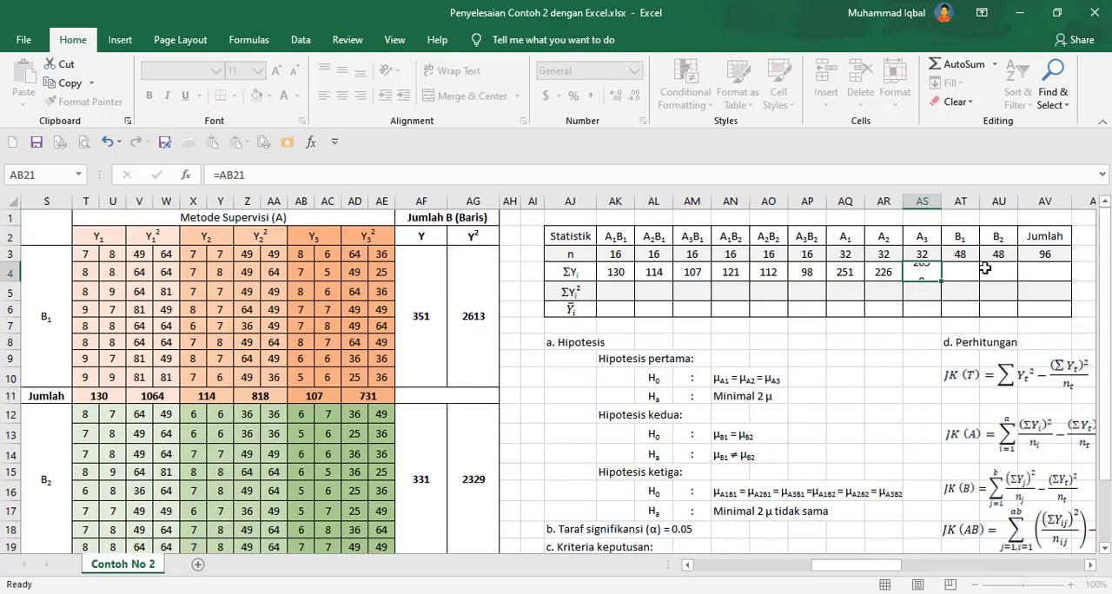
Enter ΣY formulas for B1 and B2 referencing the Jumlah B cells AF3 and AF12.
{"action": "left_click", "coordinate": [961, 272]}
{"action": "type", "text": "="}
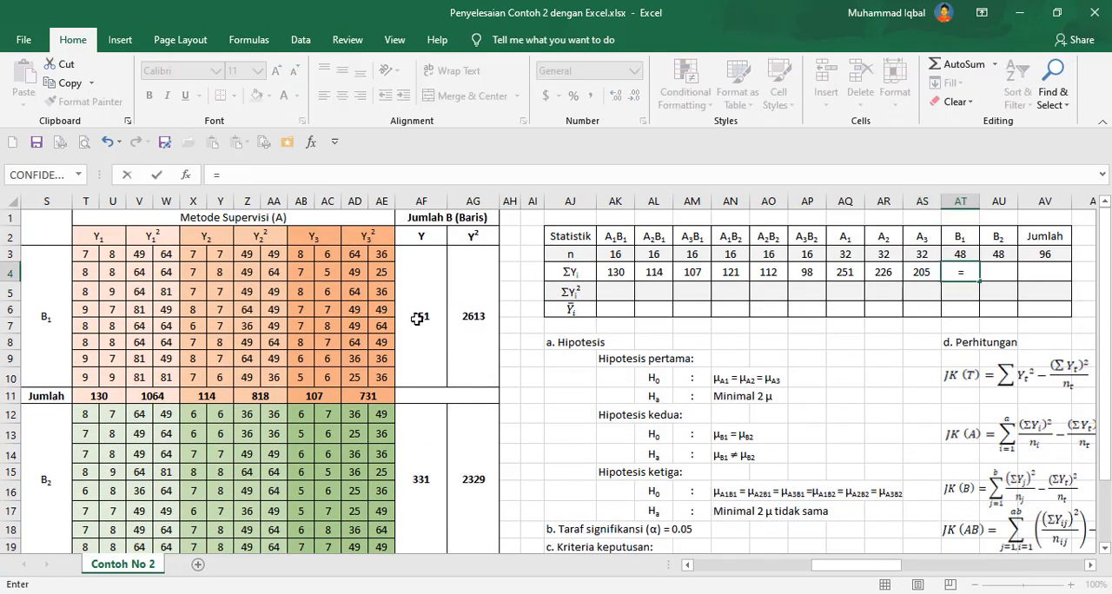
{"action": "left_click", "coordinate": [421, 316]}
{"action": "key", "text": "Return"}
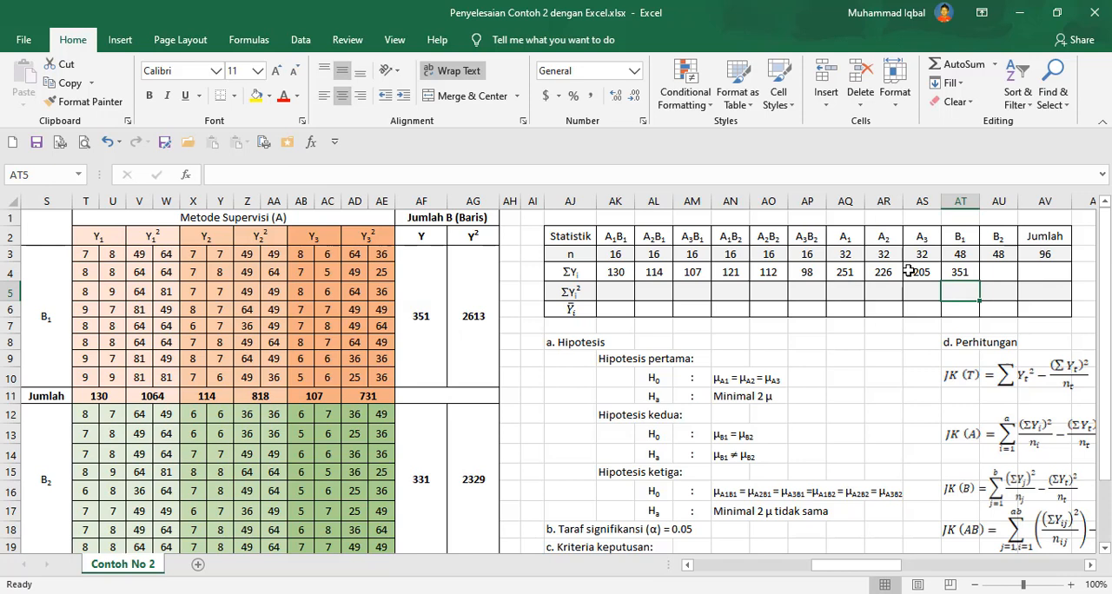
{"action": "left_click", "coordinate": [984, 270]}
{"action": "type", "text": "="}
{"action": "left_click", "coordinate": [442, 472]}
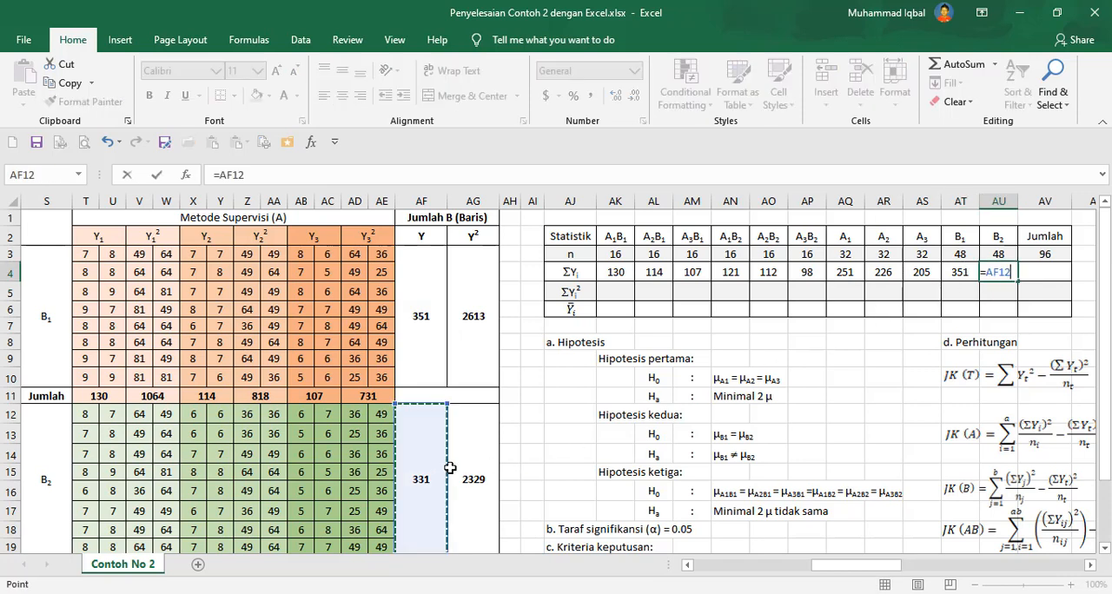
{"action": "key", "text": "Return"}
Copy the total n formula from AV3 and paste it as a formula into AV4 for the ΣY total.
{"action": "left_click", "coordinate": [1062, 269]}
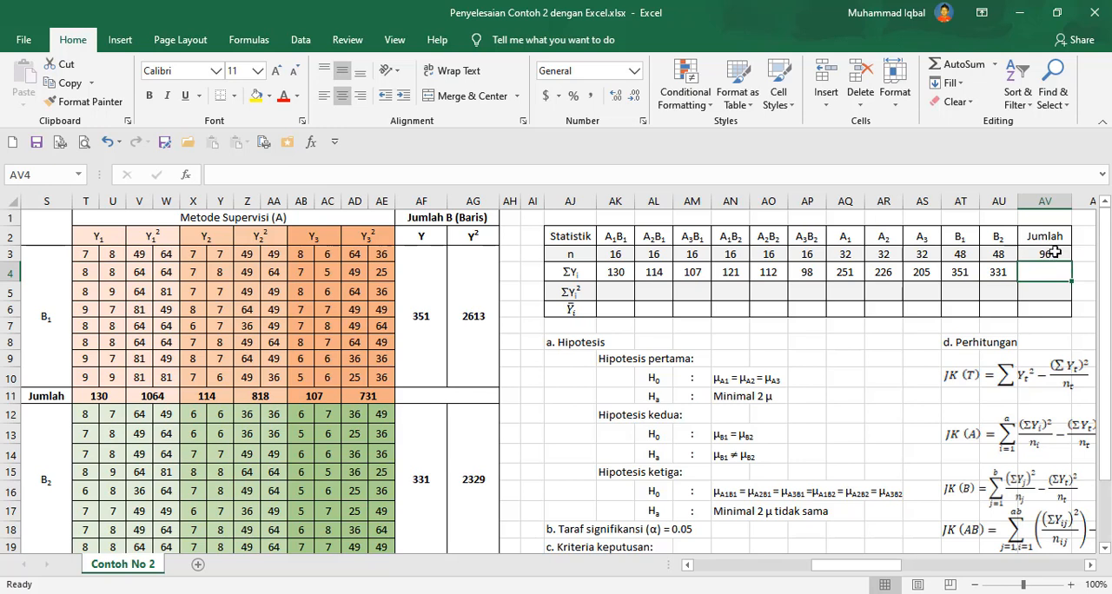
{"action": "left_click", "coordinate": [1055, 253]}
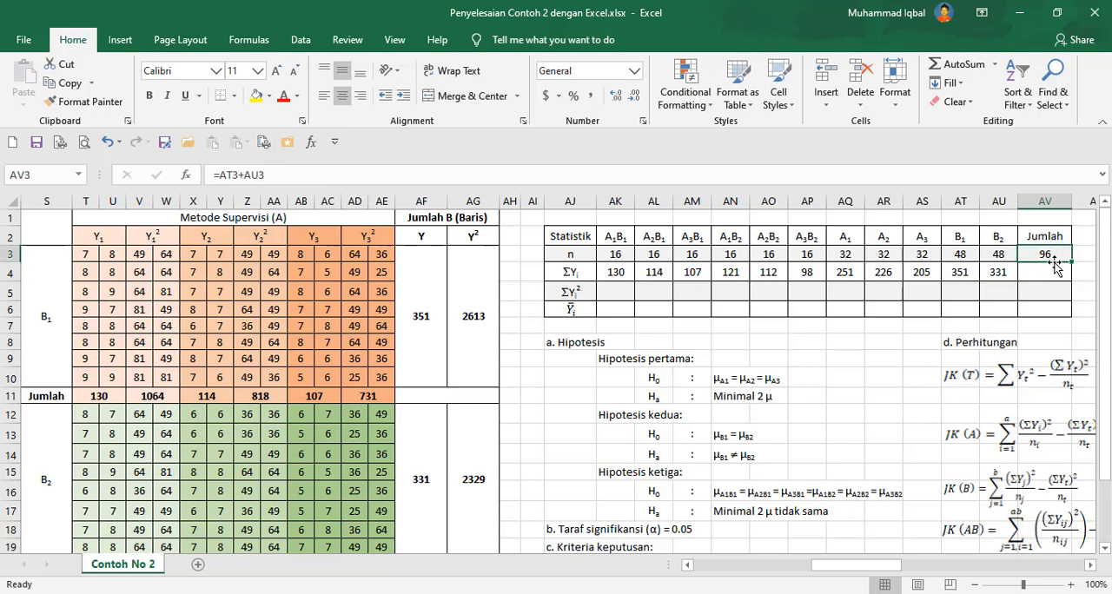
{"action": "key", "text": "ctrl+c"}
{"action": "left_click", "coordinate": [1049, 269]}
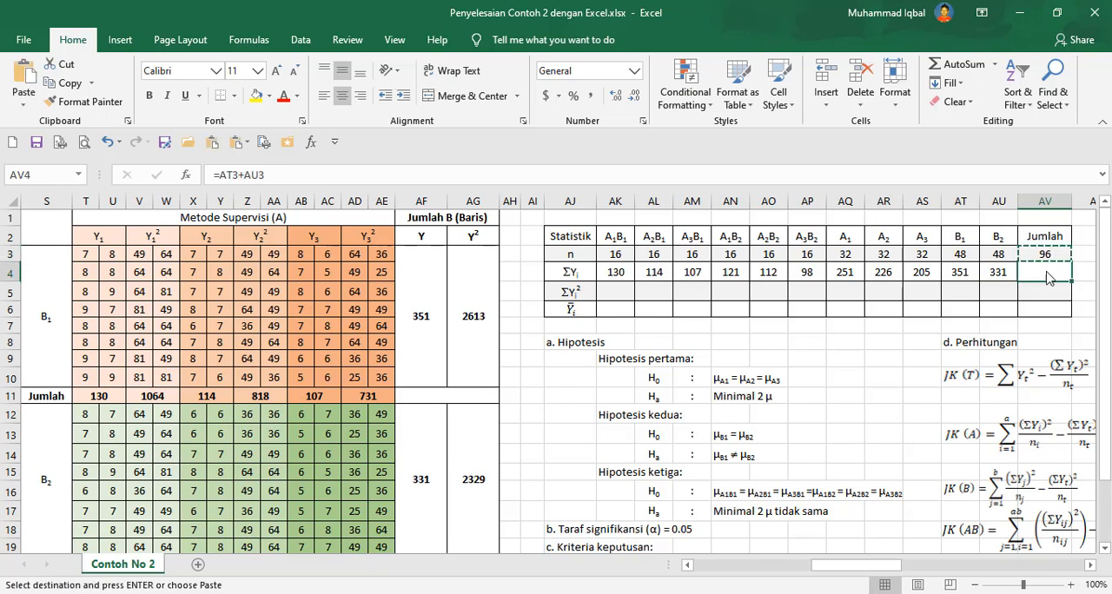
{"action": "right_click", "coordinate": [1049, 269]}
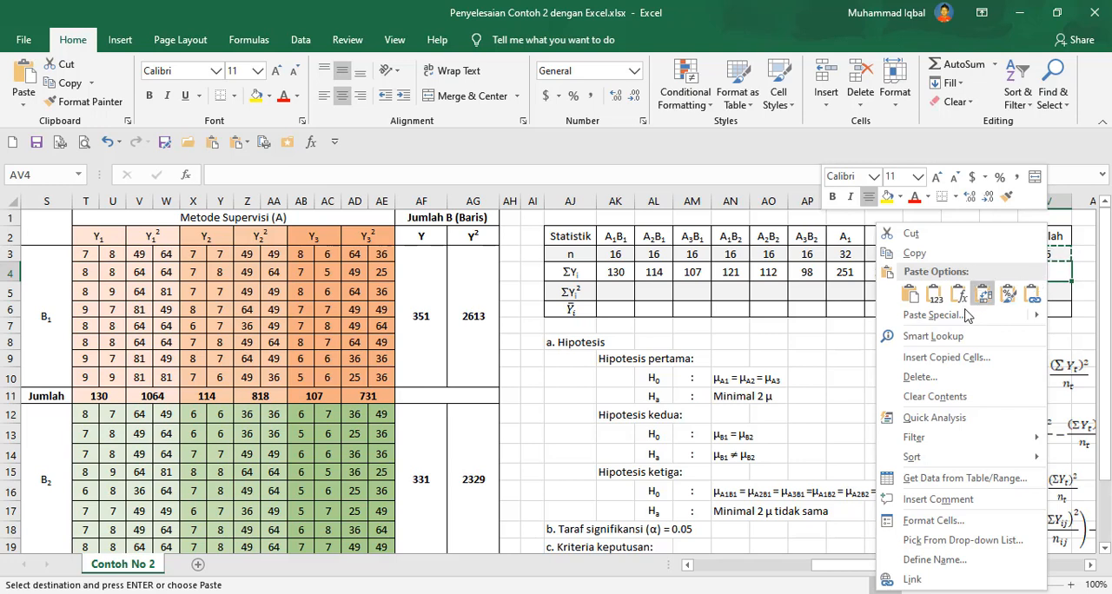
{"action": "left_click", "coordinate": [959, 297]}
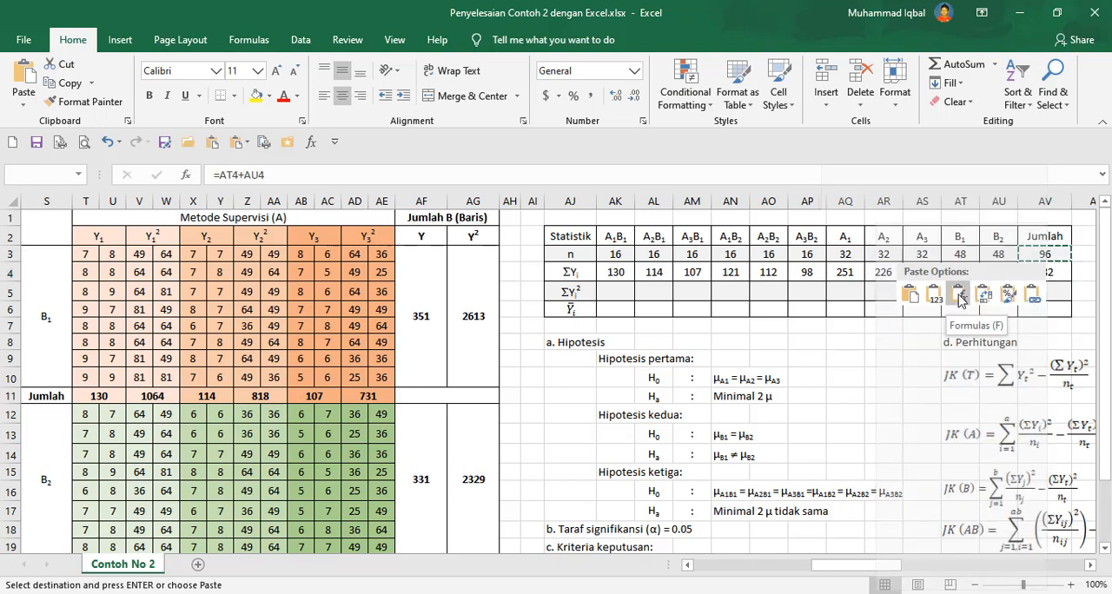
{"action": "left_click", "coordinate": [959, 296]}
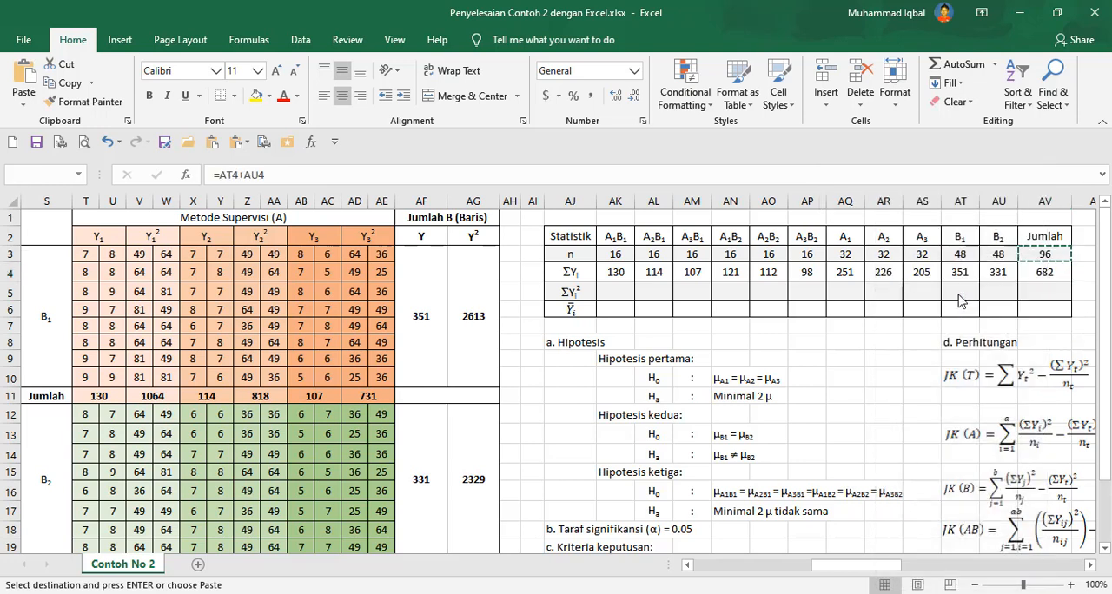
{"action": "left_click", "coordinate": [619, 290]}
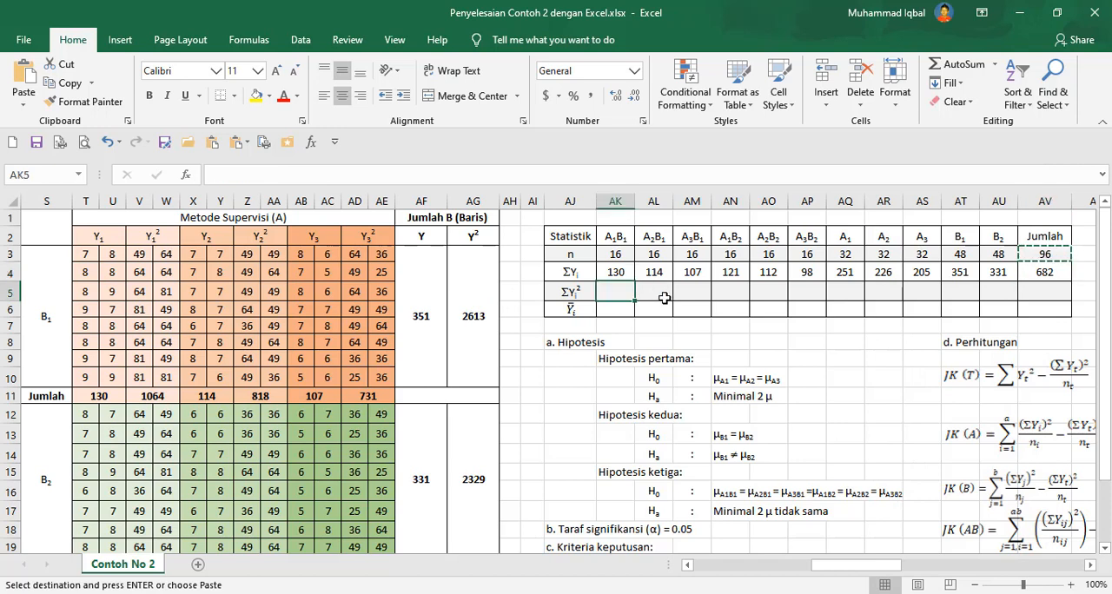
{"action": "key", "text": "Escape"}
Enter ΣY² formulas for A1B1, A2B1 and A3B1 referencing the B1 Jumlah cells V11, Z11 and AD11.
{"action": "type", "text": "="}
{"action": "left_click", "coordinate": [154, 396]}
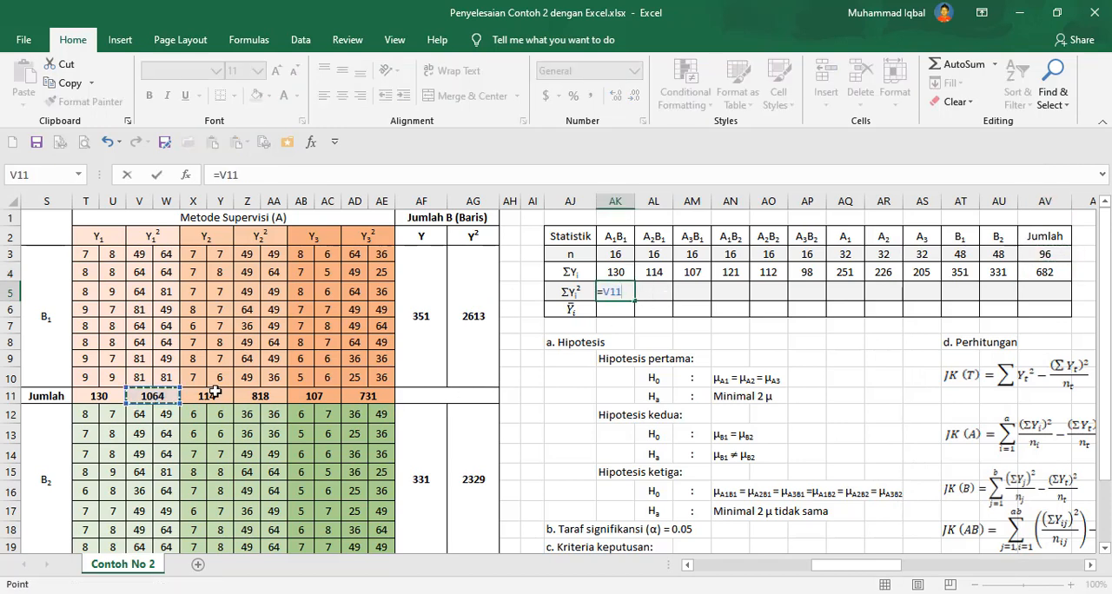
{"action": "key", "text": "Return"}
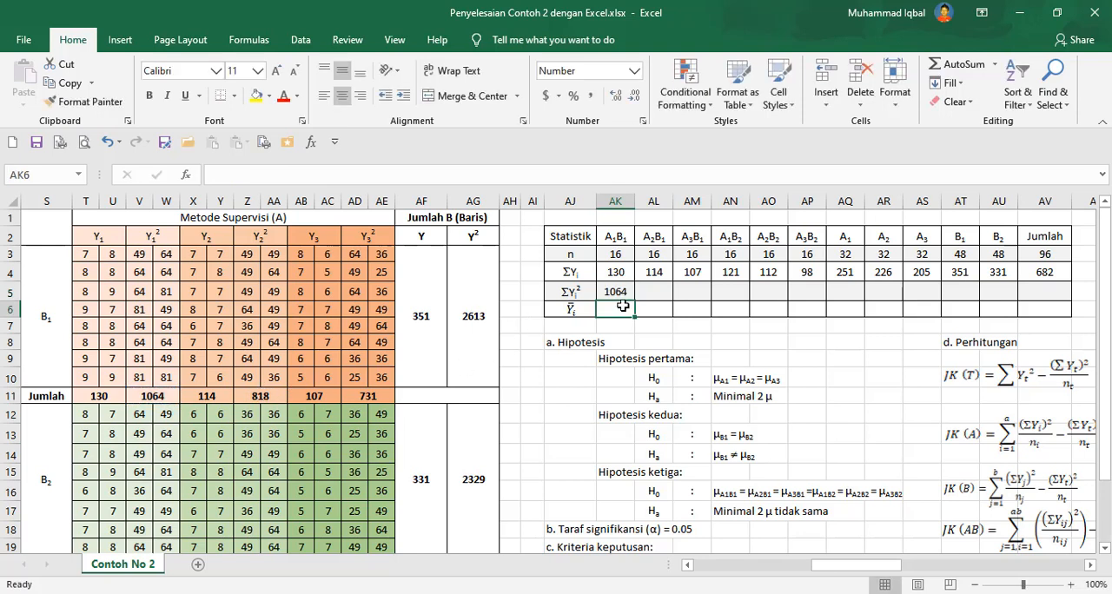
{"action": "left_click", "coordinate": [658, 292]}
{"action": "type", "text": "="}
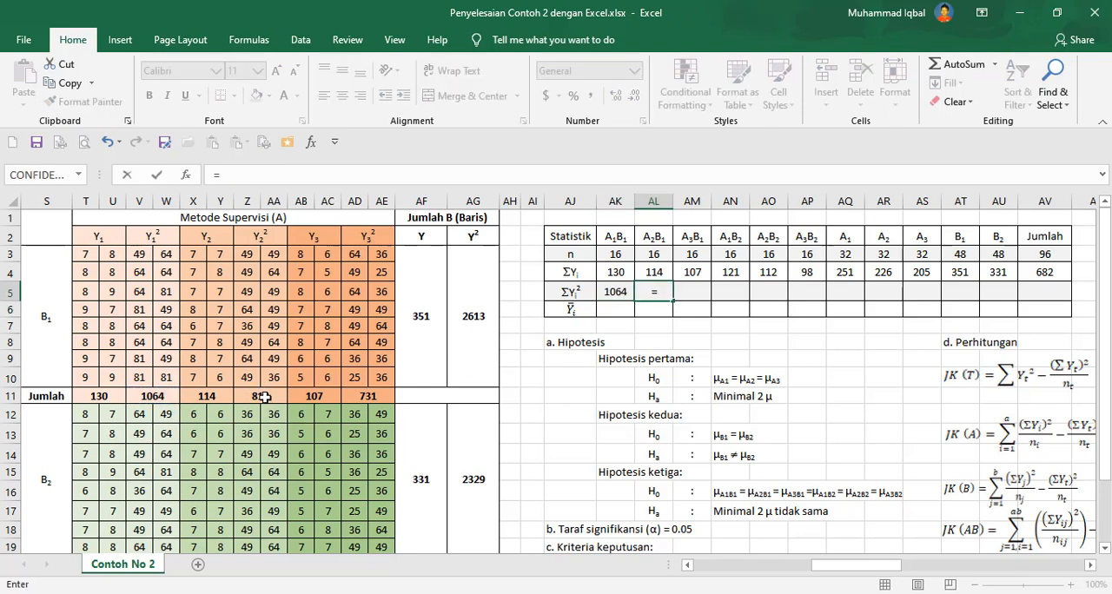
{"action": "left_click", "coordinate": [275, 395]}
{"action": "key", "text": "Return"}
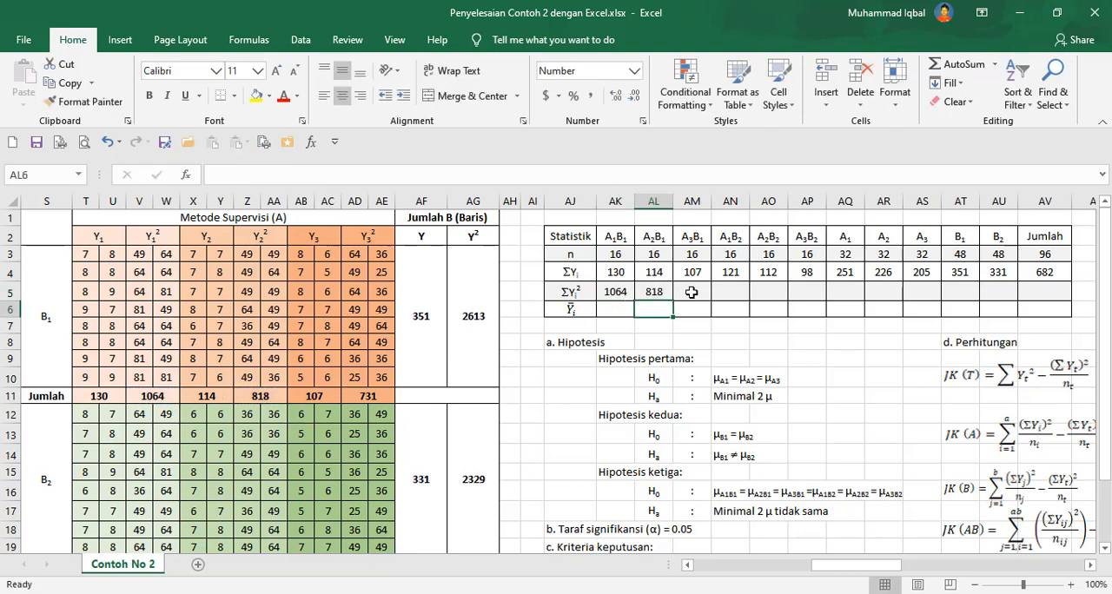
{"action": "left_click", "coordinate": [691, 291]}
{"action": "type", "text": "="}
{"action": "left_click", "coordinate": [368, 396]}
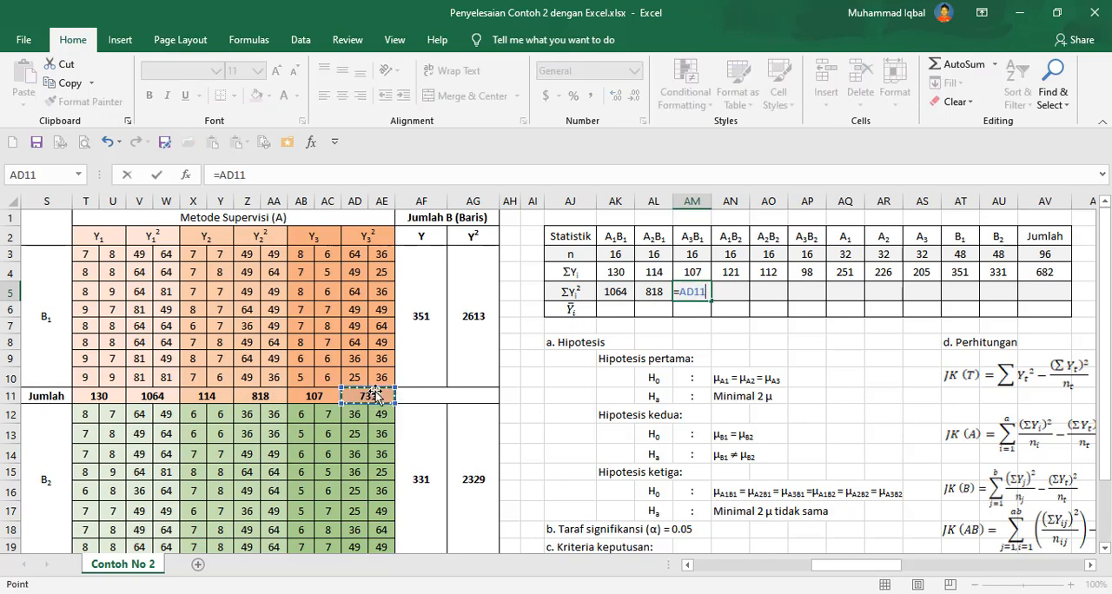
{"action": "key", "text": "Return"}
Enter a ΣY² formula for A1B2 referencing cell V21.
{"action": "left_click", "coordinate": [723, 292]}
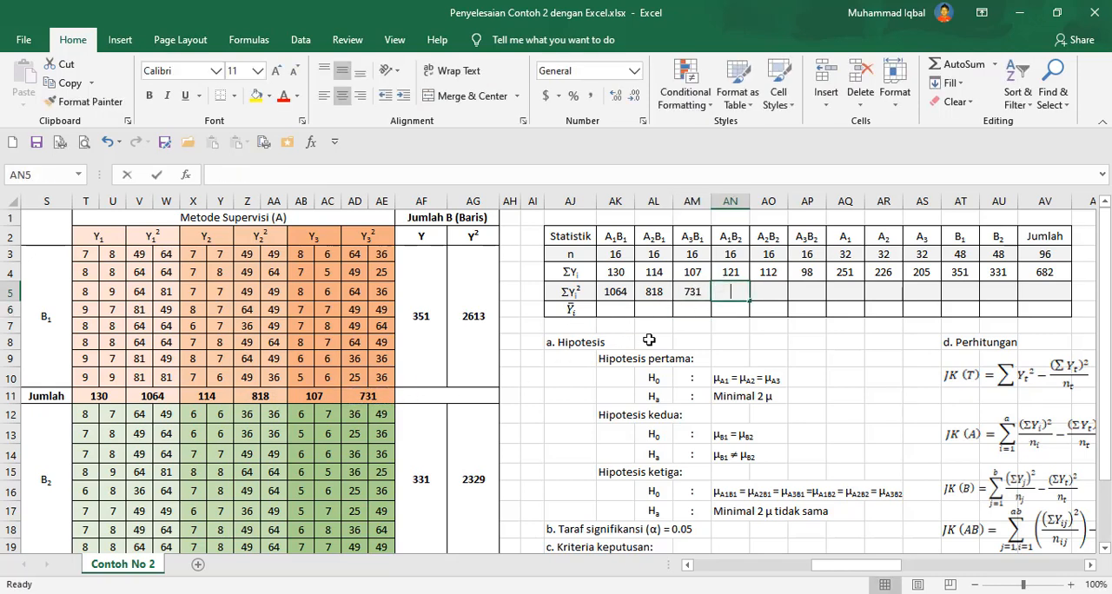
{"action": "type", "text": "="}
{"action": "scroll", "coordinate": [178, 476], "scroll_direction": "down", "scroll_amount": 2}
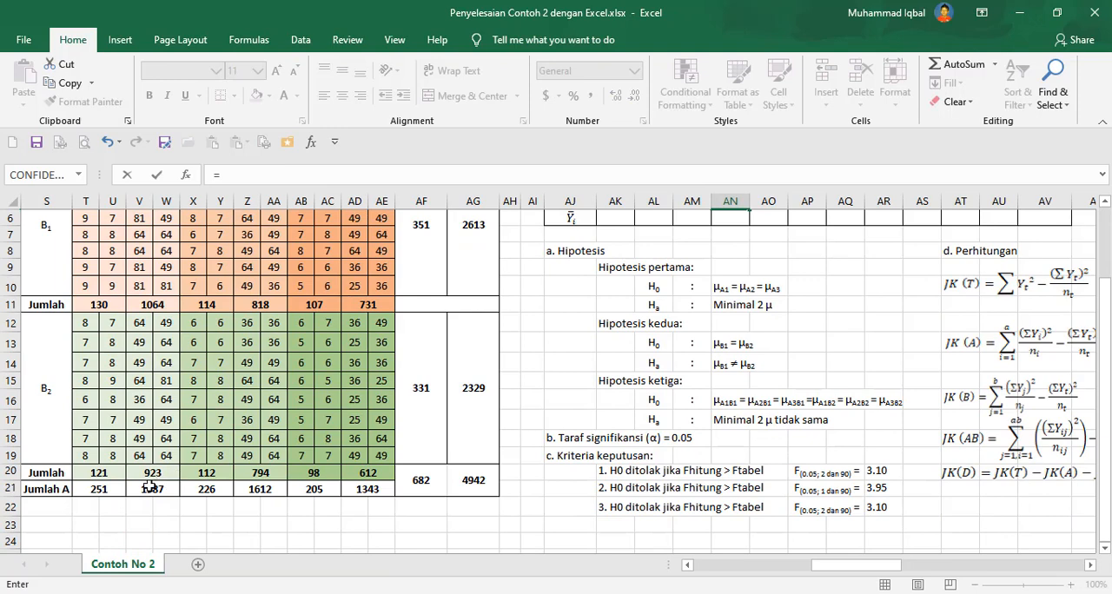
{"action": "left_click", "coordinate": [150, 489]}
{"action": "key", "text": "Return"}
Enter the ΣY² formula for A2B2 referencing the B2 Jumlah cell Z20.
{"action": "scroll", "coordinate": [747, 295], "scroll_direction": "up", "scroll_amount": 2}
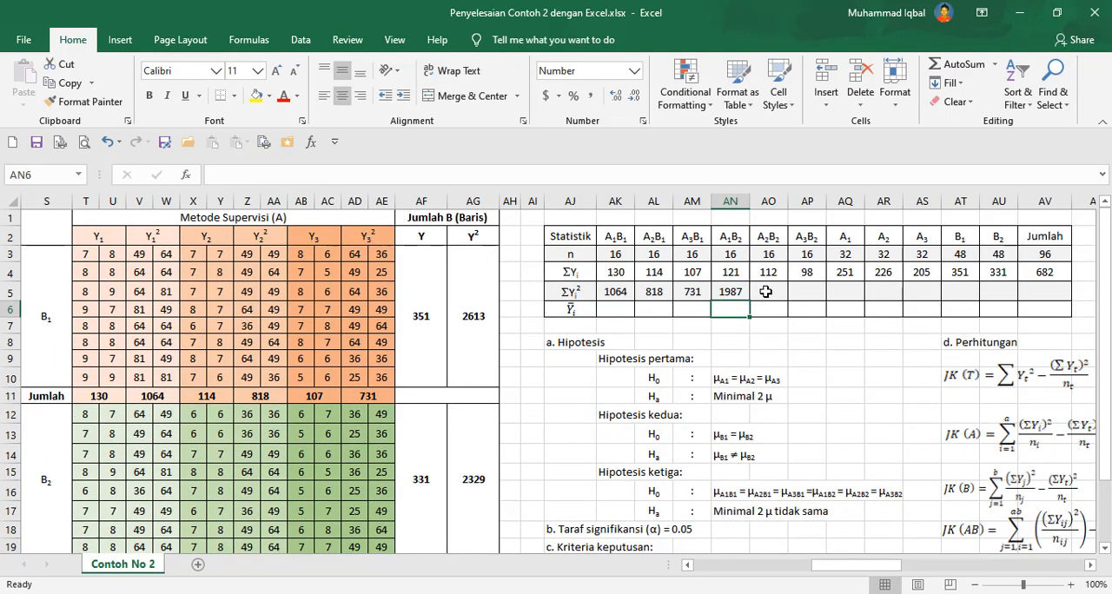
{"action": "left_click", "coordinate": [765, 292]}
{"action": "type", "text": "="}
{"action": "scroll", "coordinate": [324, 451], "scroll_direction": "down", "scroll_amount": 2}
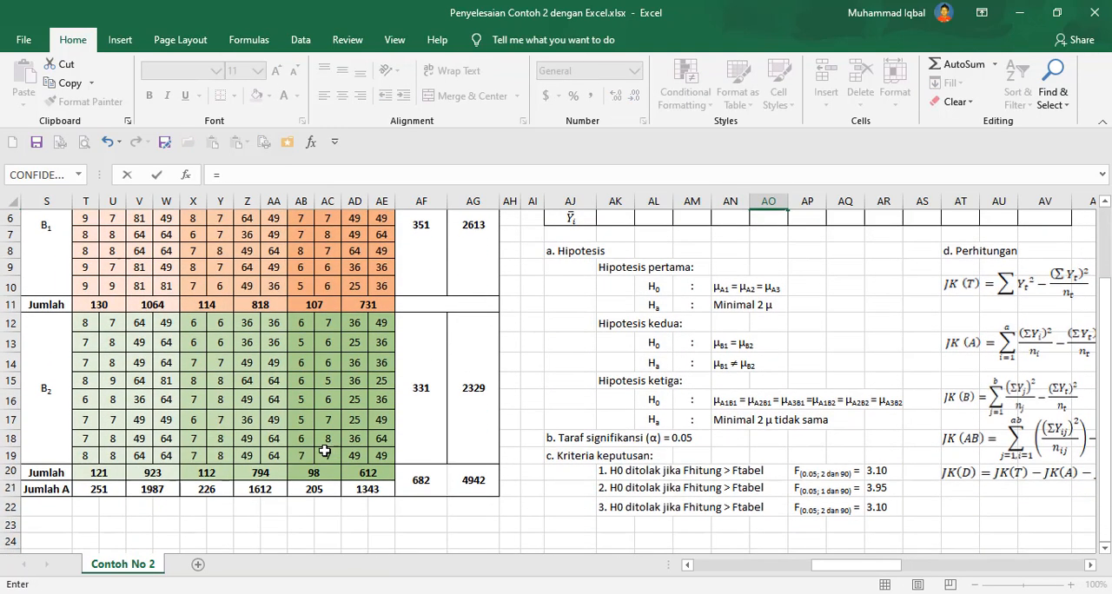
{"action": "left_click", "coordinate": [269, 488]}
{"action": "left_click", "coordinate": [269, 472]}
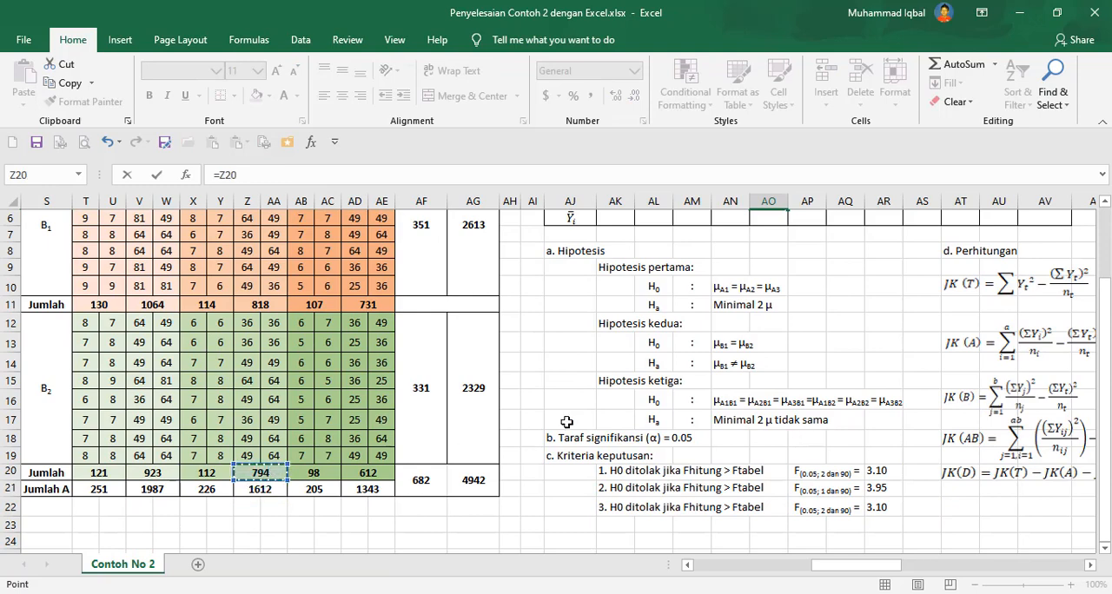
{"action": "key", "text": "Return"}
Re-enter the A1B2 ΣY² formula so it references the B2 Jumlah cell V20.
{"action": "scroll", "coordinate": [764, 343], "scroll_direction": "up", "scroll_amount": 2}
{"action": "left_click", "coordinate": [730, 292]}
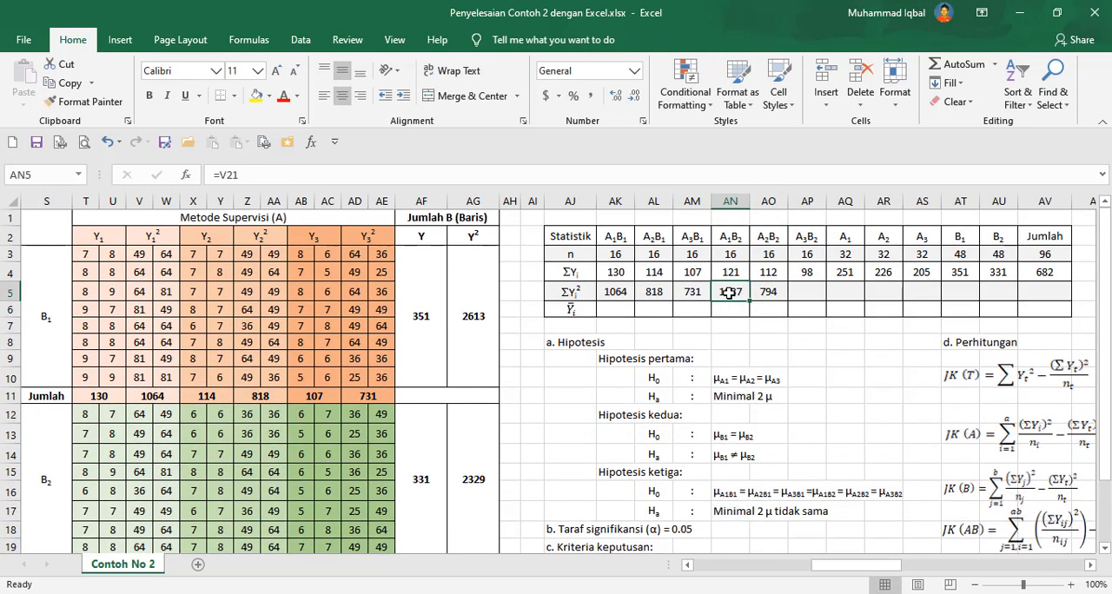
{"action": "type", "text": "="}
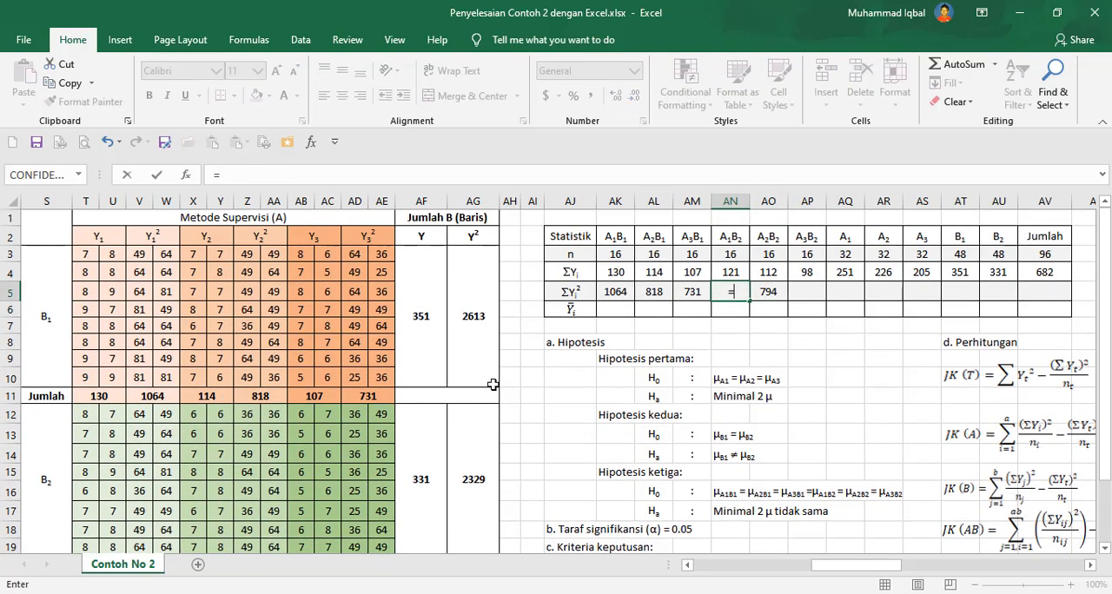
{"action": "scroll", "coordinate": [493, 384], "scroll_direction": "down", "scroll_amount": 3}
{"action": "left_click", "coordinate": [165, 387]}
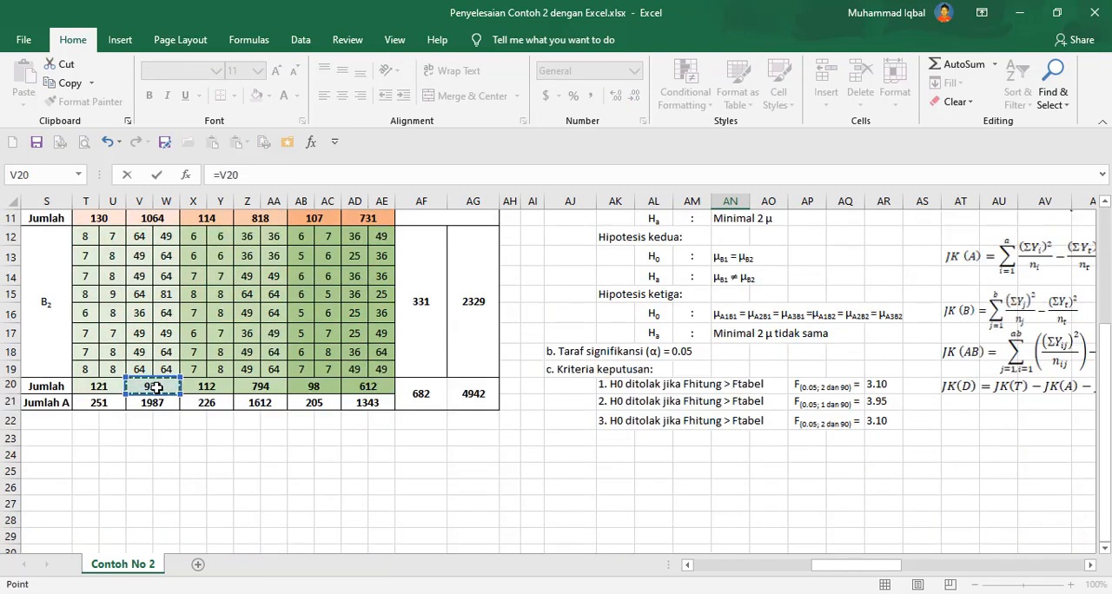
{"action": "scroll", "coordinate": [695, 330], "scroll_direction": "up", "scroll_amount": 2}
{"action": "scroll", "coordinate": [821, 327], "scroll_direction": "up", "scroll_amount": 2}
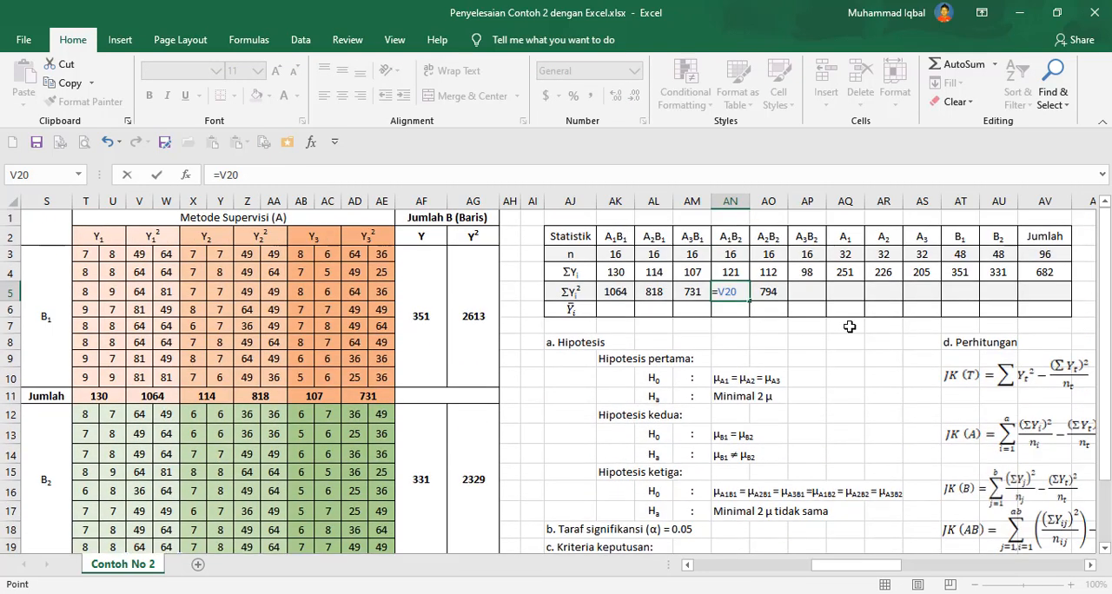
{"action": "left_click", "coordinate": [806, 291]}
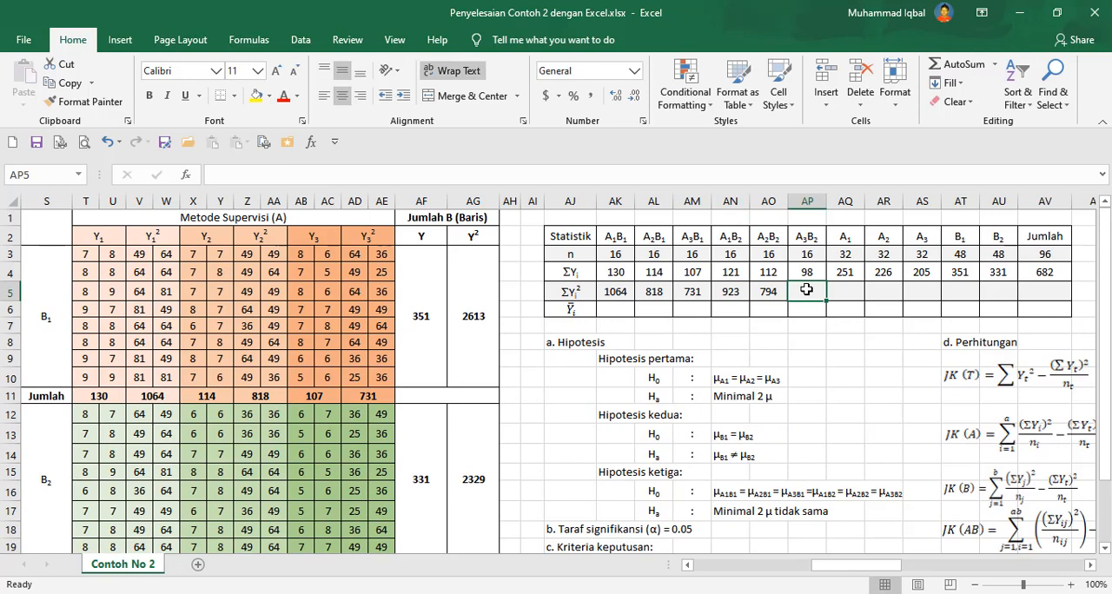
Enter a ΣY² formula for A3B2 referencing the B2 Jumlah cell Z20.
{"action": "type", "text": "="}
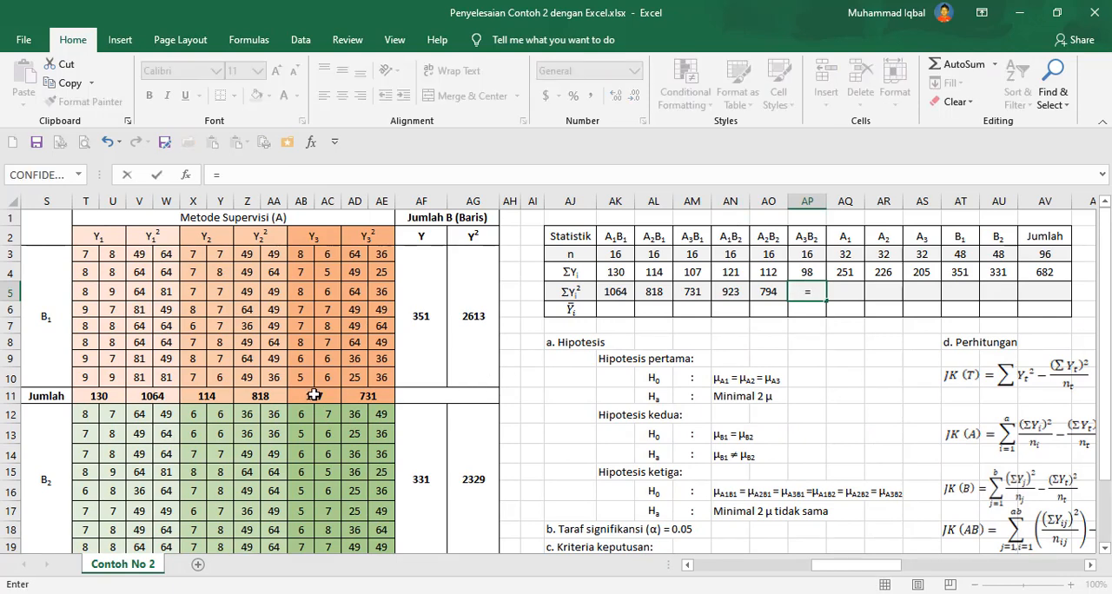
{"action": "scroll", "coordinate": [314, 394], "scroll_direction": "down", "scroll_amount": 4}
{"action": "left_click", "coordinate": [265, 386]}
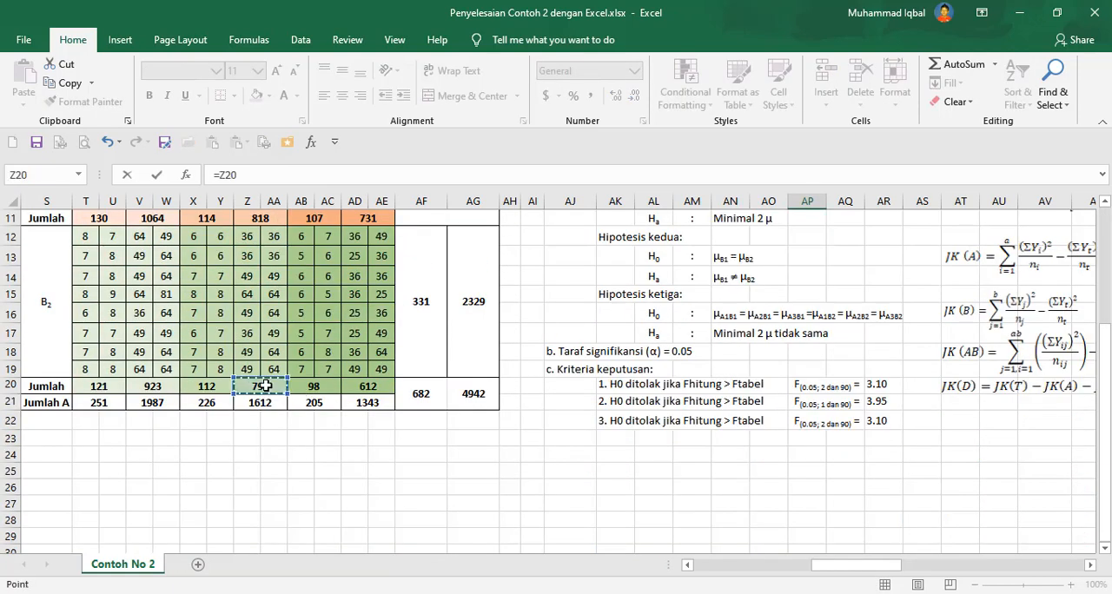
{"action": "scroll", "coordinate": [460, 374], "scroll_direction": "up", "scroll_amount": 4}
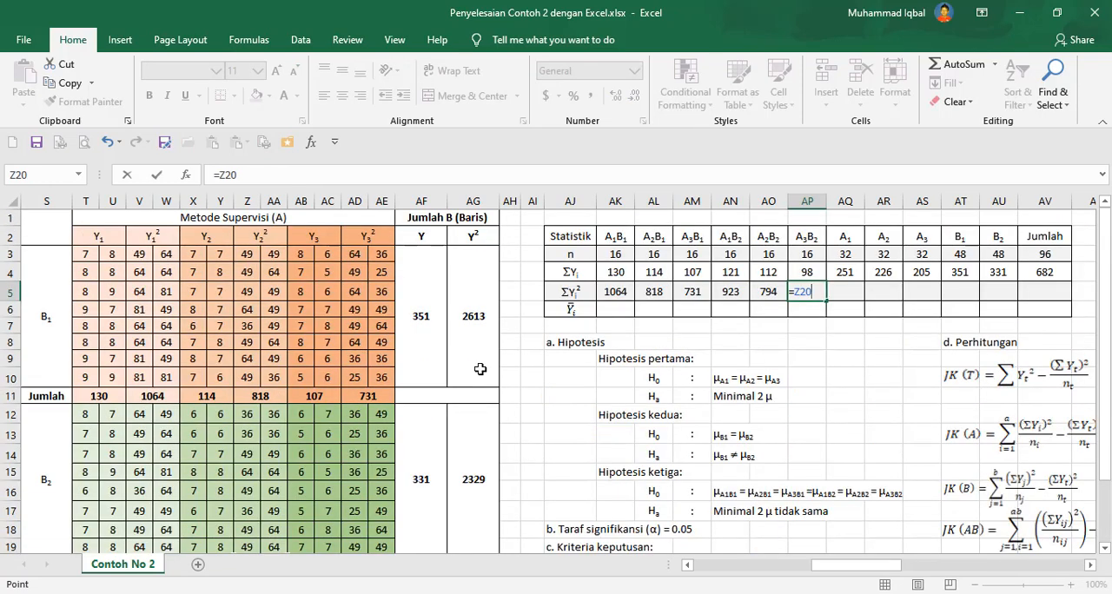
{"action": "scroll", "coordinate": [477, 370], "scroll_direction": "down", "scroll_amount": 2}
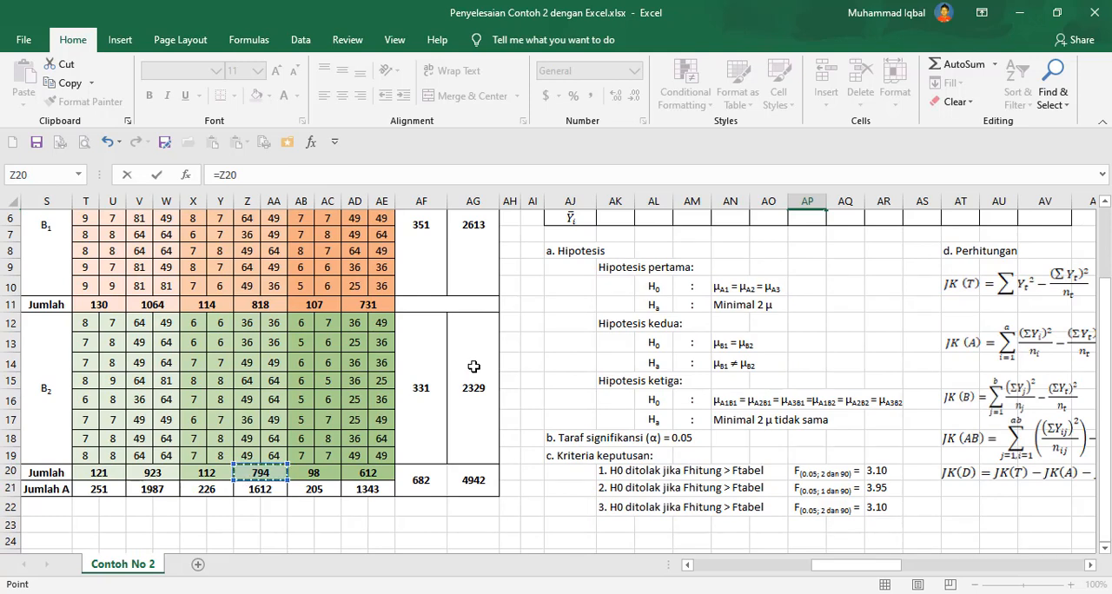
{"action": "key", "text": "Return"}
{"action": "scroll", "coordinate": [857, 281], "scroll_direction": "up", "scroll_amount": 2}
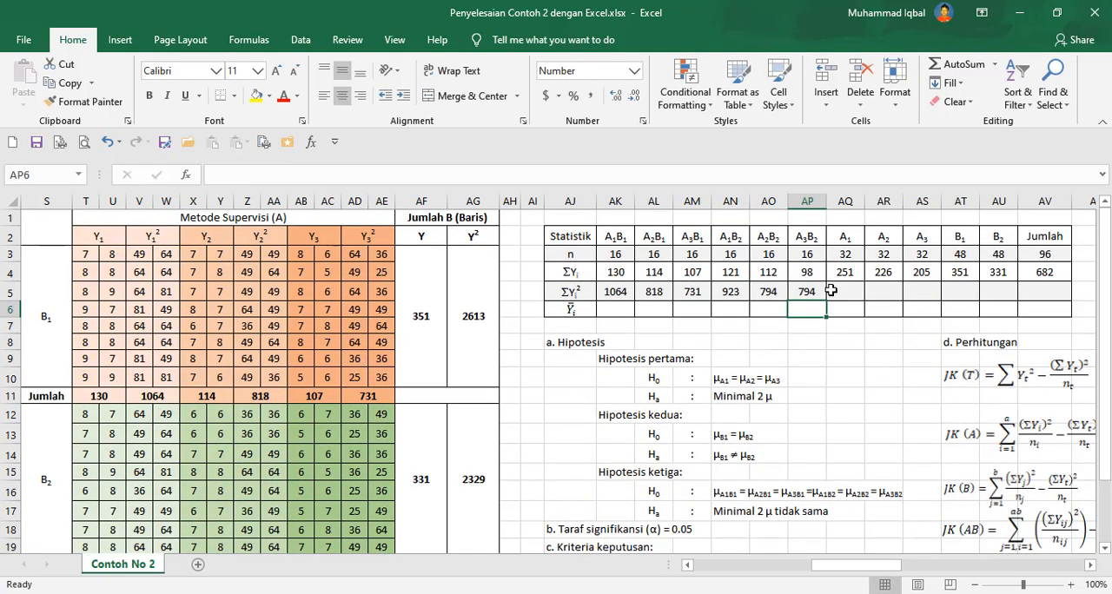
Re-enter the A1B1 and A2B1 ΣY² formulas referencing the B1 Jumlah cells V11 and Z11.
{"action": "left_click", "coordinate": [768, 293]}
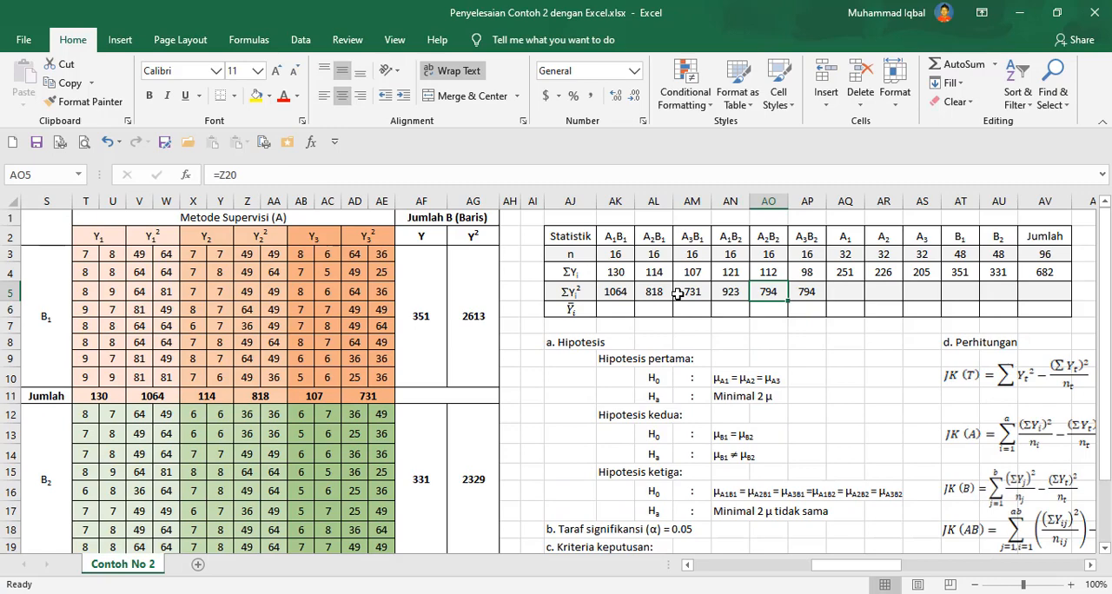
{"action": "left_click", "coordinate": [611, 295]}
{"action": "scroll", "coordinate": [639, 296], "scroll_direction": "down", "scroll_amount": 3}
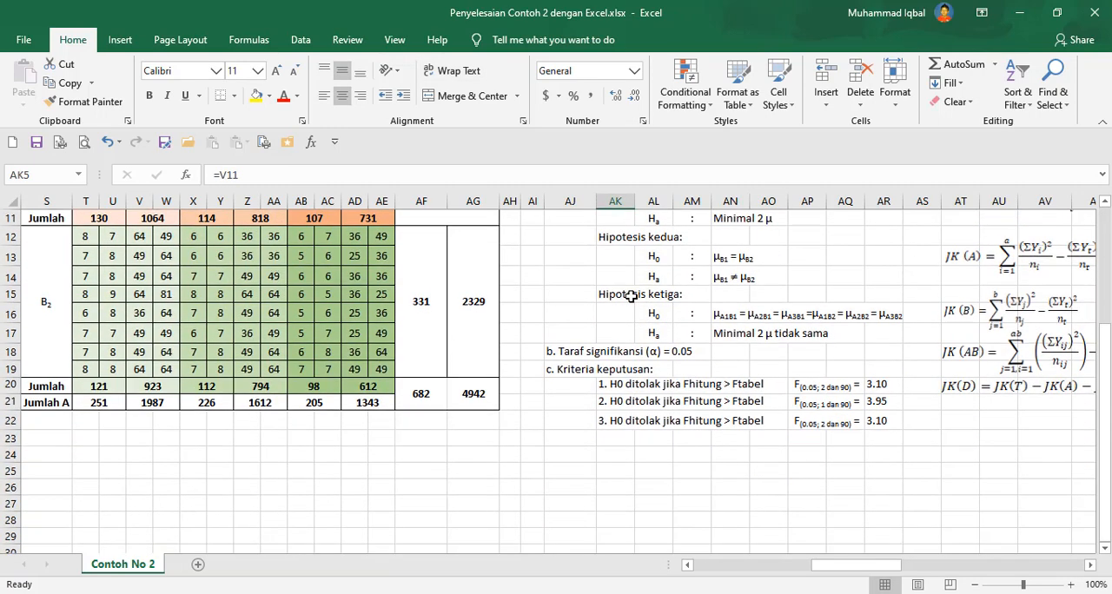
{"action": "scroll", "coordinate": [634, 296], "scroll_direction": "up", "scroll_amount": 3}
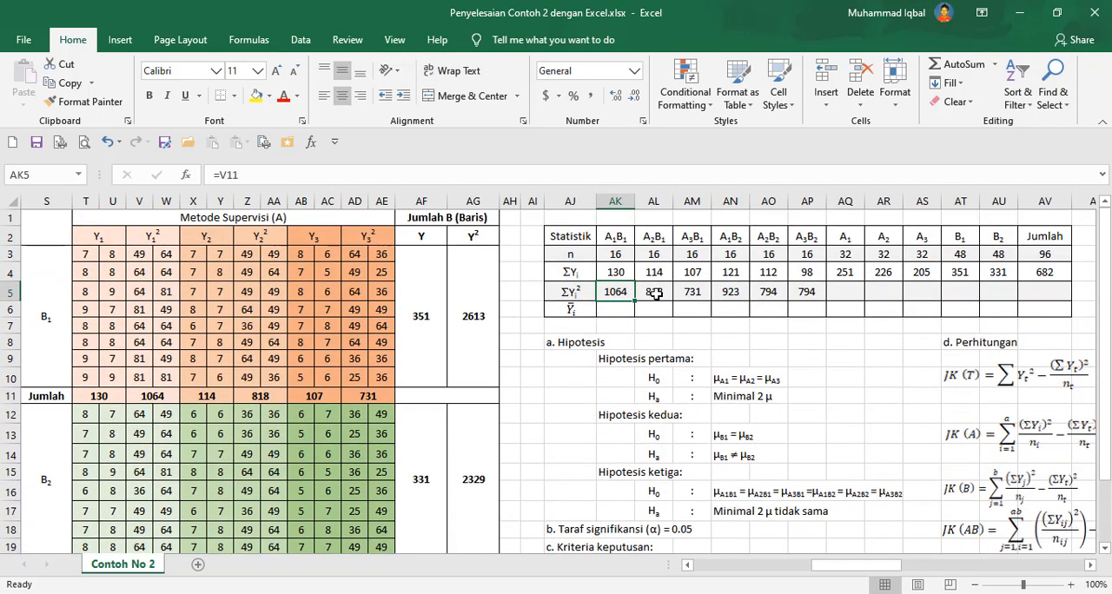
{"action": "type", "text": "="}
{"action": "left_click", "coordinate": [162, 393]}
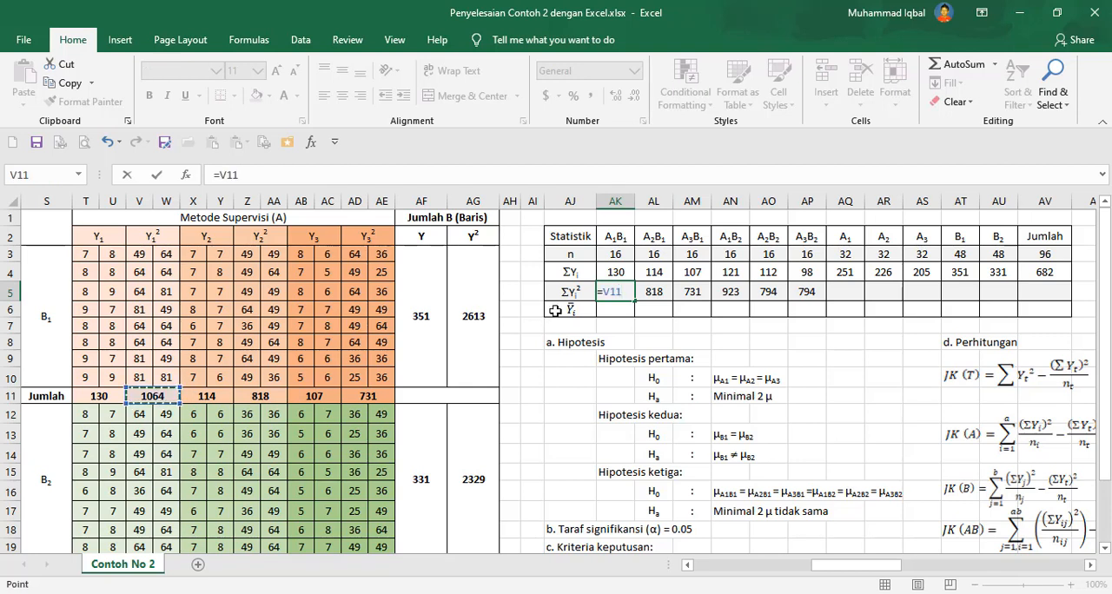
{"action": "key", "text": "Return"}
{"action": "left_click", "coordinate": [653, 292]}
{"action": "type", "text": "="}
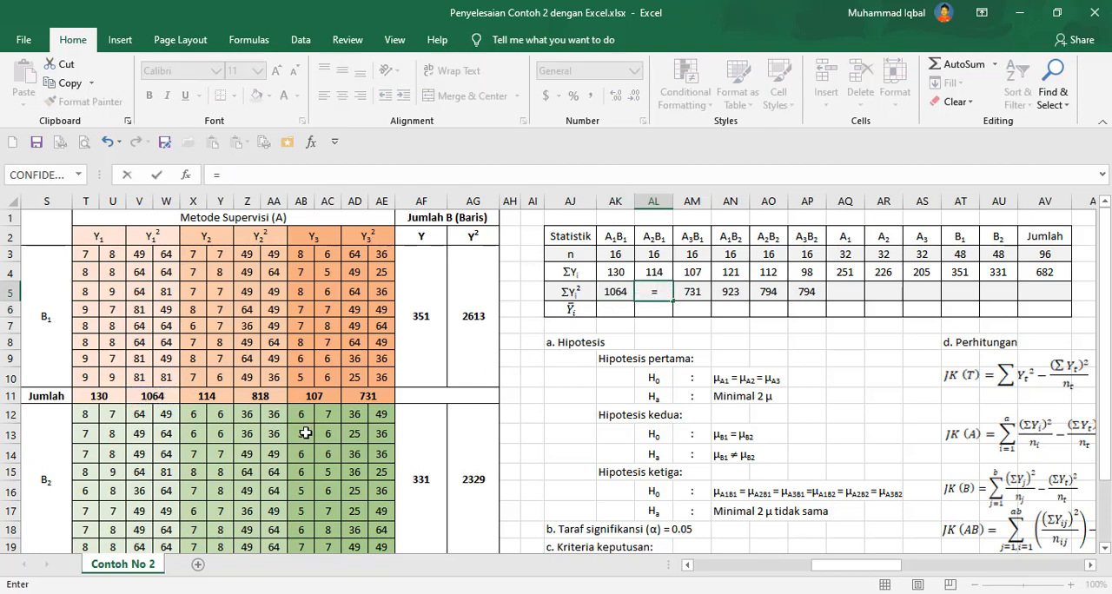
{"action": "left_click", "coordinate": [265, 395]}
{"action": "key", "text": "Return"}
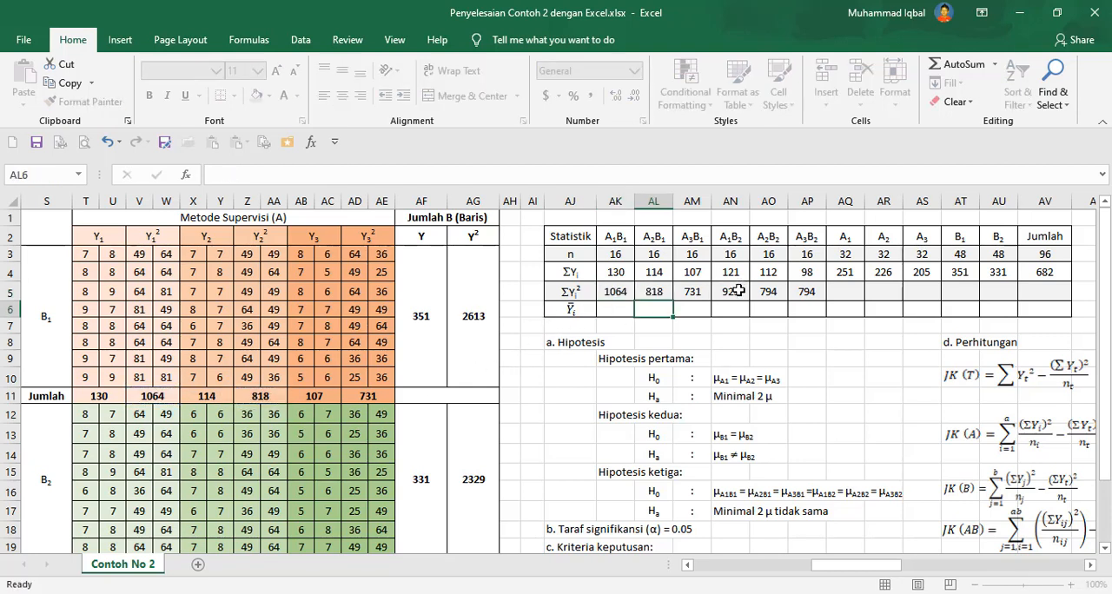
{"action": "left_click", "coordinate": [735, 292]}
{"action": "type", "text": "="}
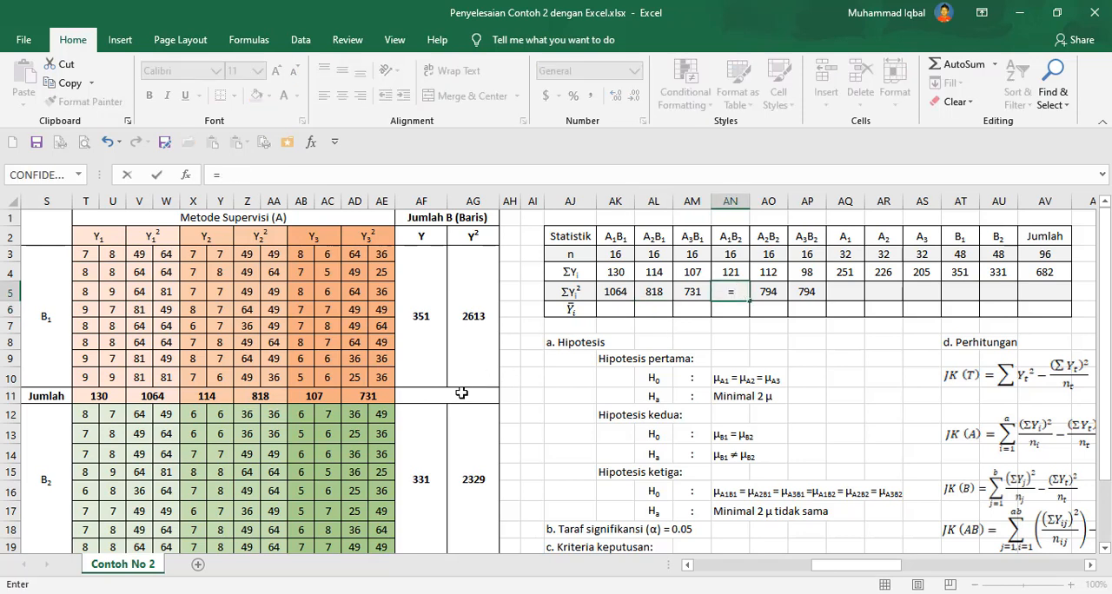
{"action": "key", "text": "Escape"}
Re-enter the A3B1 ΣY² formula referencing the B1 Jumlah cell AD11.
{"action": "left_click", "coordinate": [695, 288]}
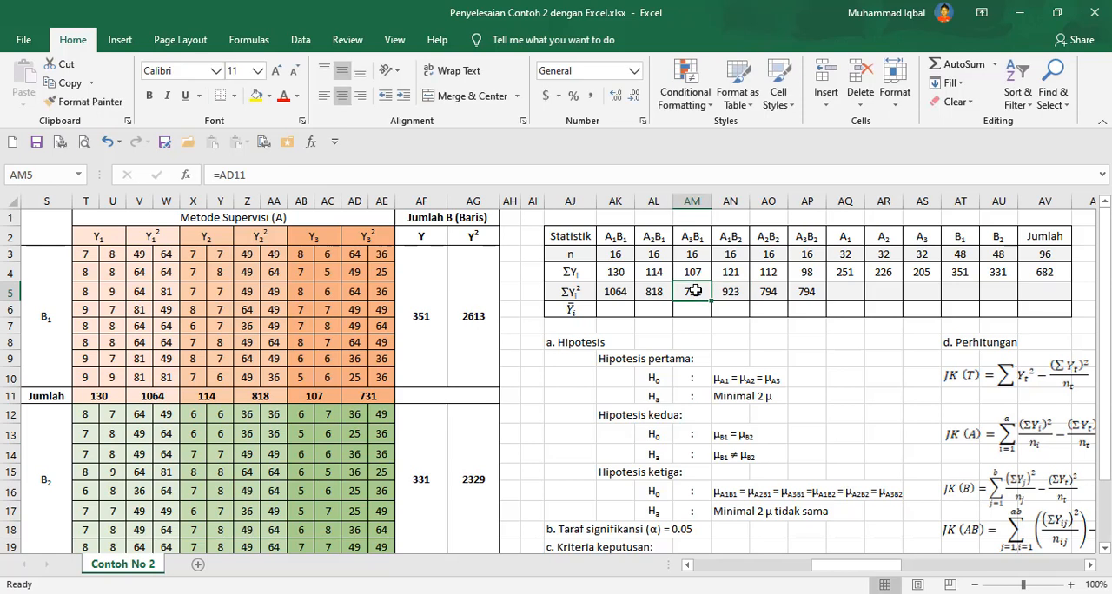
{"action": "type", "text": "="}
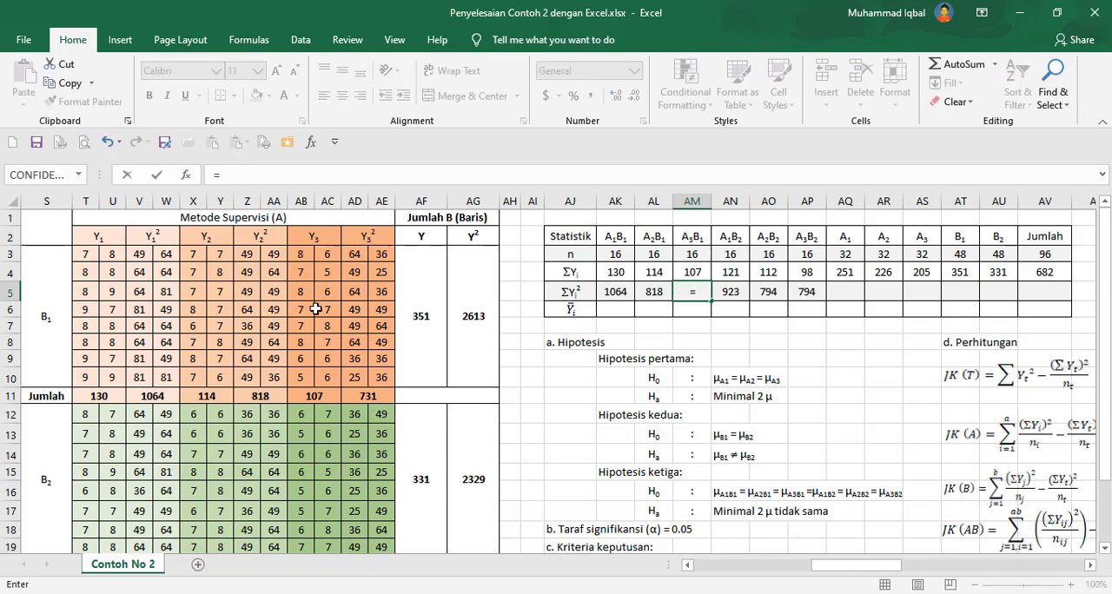
{"action": "left_click", "coordinate": [368, 397]}
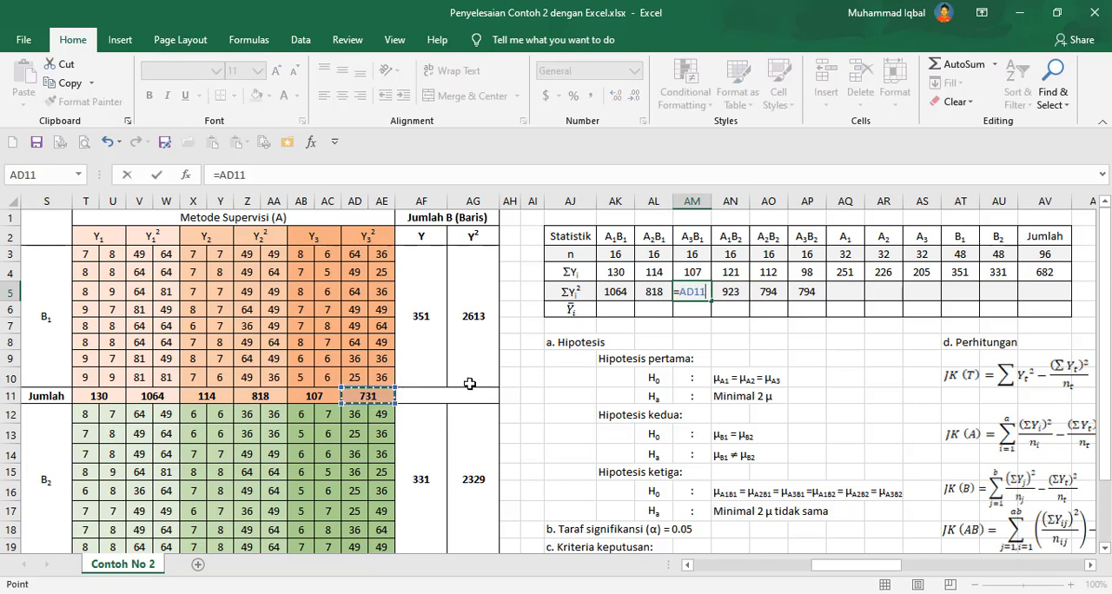
{"action": "key", "text": "Return"}
Re-enter the A1B2 ΣY² formula referencing the B2 Jumlah cell V20.
{"action": "left_click", "coordinate": [732, 291]}
{"action": "type", "text": "="}
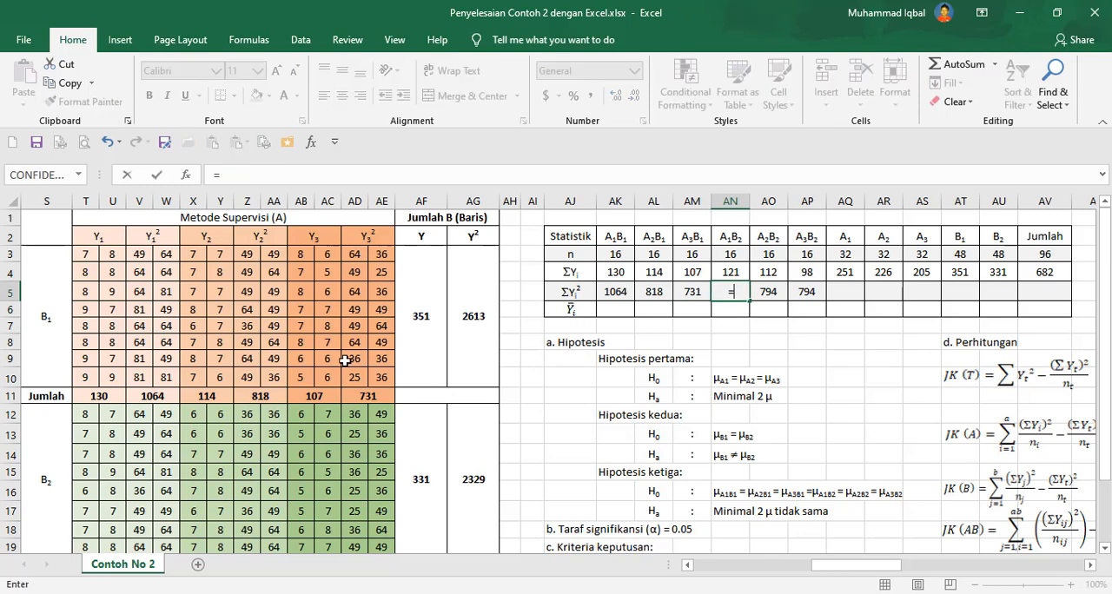
{"action": "scroll", "coordinate": [333, 371], "scroll_direction": "down", "scroll_amount": 2}
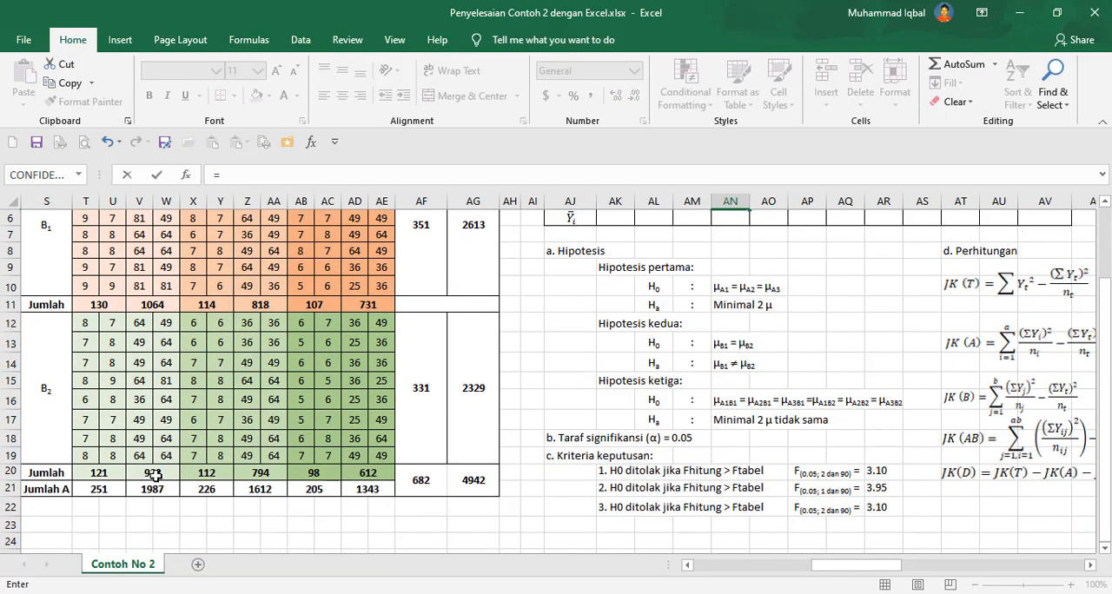
{"action": "left_click", "coordinate": [152, 477]}
{"action": "scroll", "coordinate": [471, 367], "scroll_direction": "up", "scroll_amount": 2}
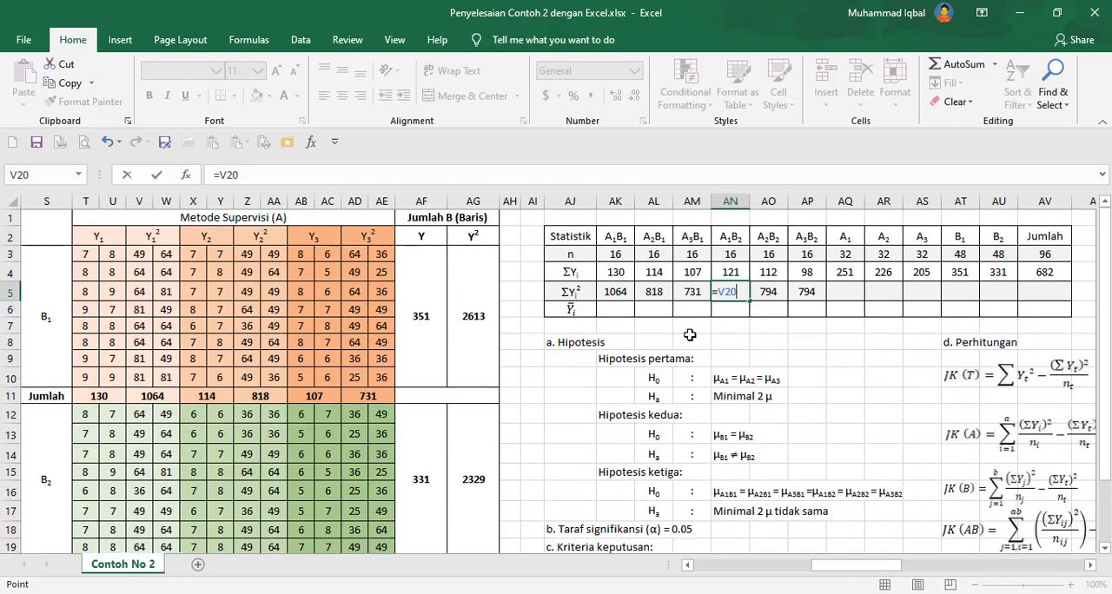
{"action": "key", "text": "Return"}
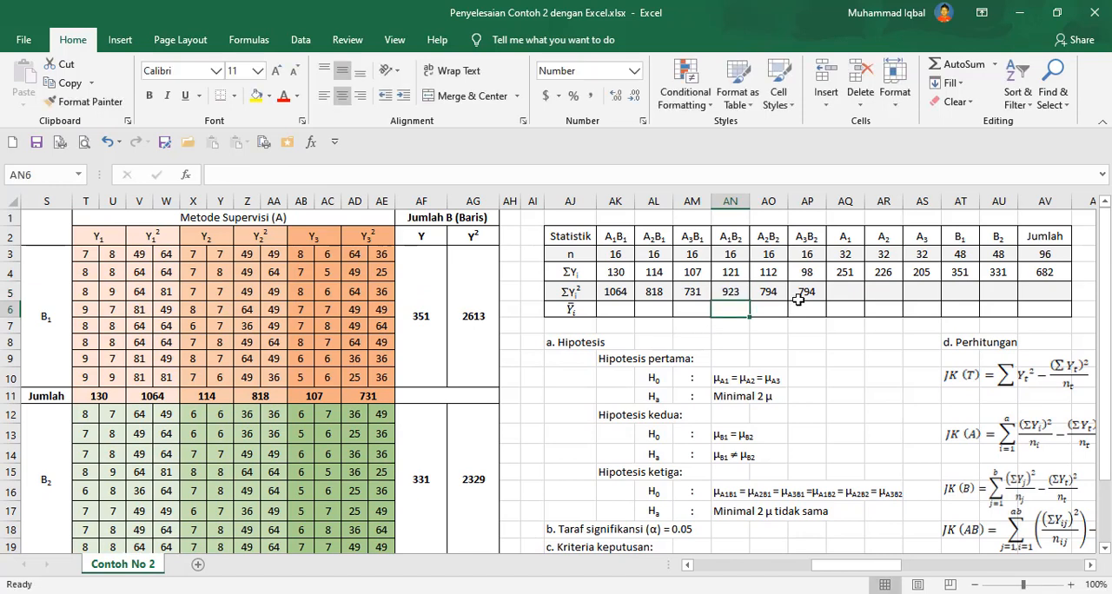
Re-enter the A2B2 ΣY² formula referencing the B2 Jumlah cell Z20.
{"action": "left_click", "coordinate": [759, 294]}
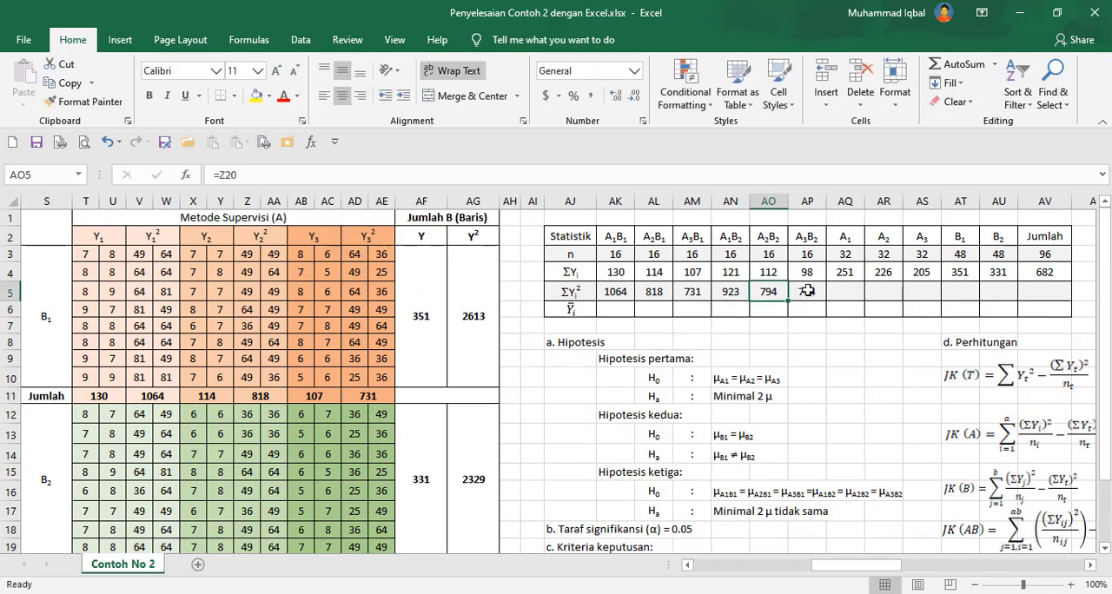
{"action": "type", "text": "="}
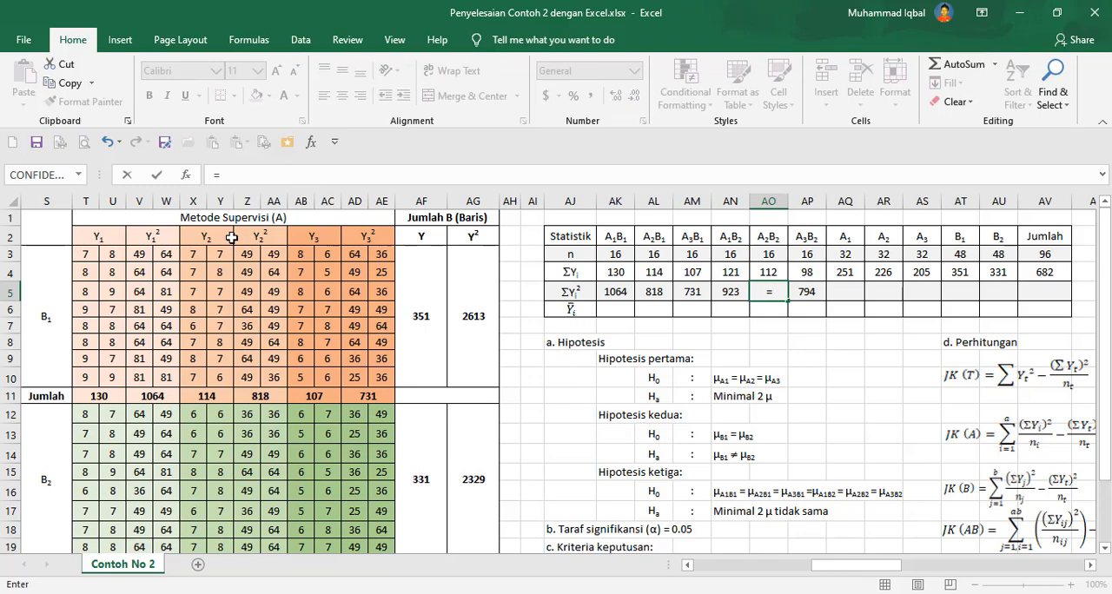
{"action": "scroll", "coordinate": [231, 310], "scroll_direction": "down", "scroll_amount": 2}
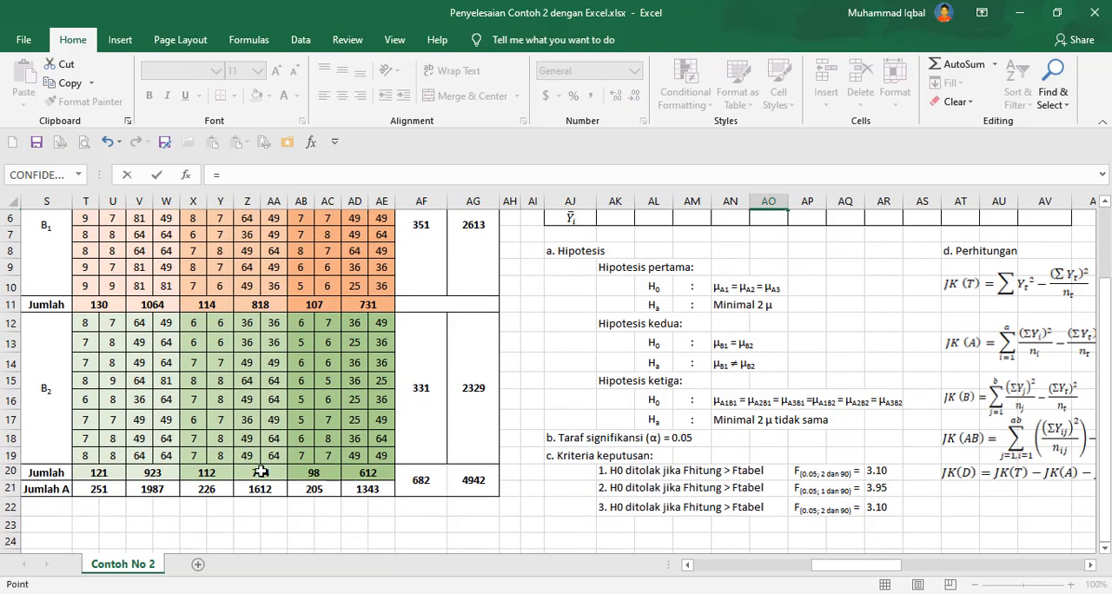
{"action": "left_click", "coordinate": [261, 472]}
{"action": "key", "text": "Return"}
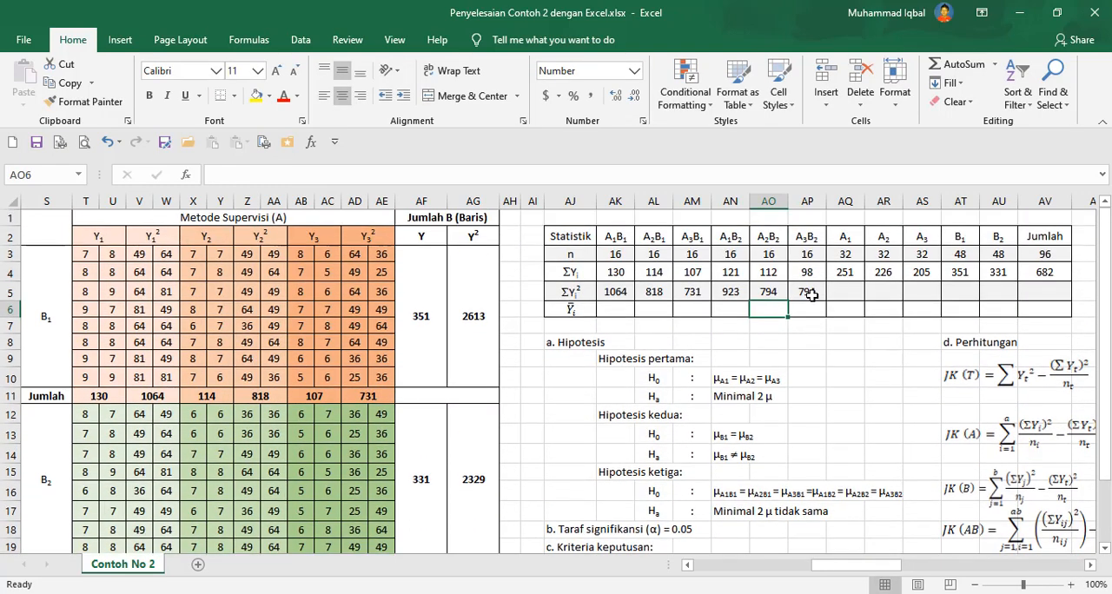
Set the A3B2 ΣY² formula to reference the B2 Jumlah cell AD20.
{"action": "left_click", "coordinate": [811, 295]}
{"action": "type", "text": "="}
{"action": "scroll", "coordinate": [524, 316], "scroll_direction": "down", "scroll_amount": 2}
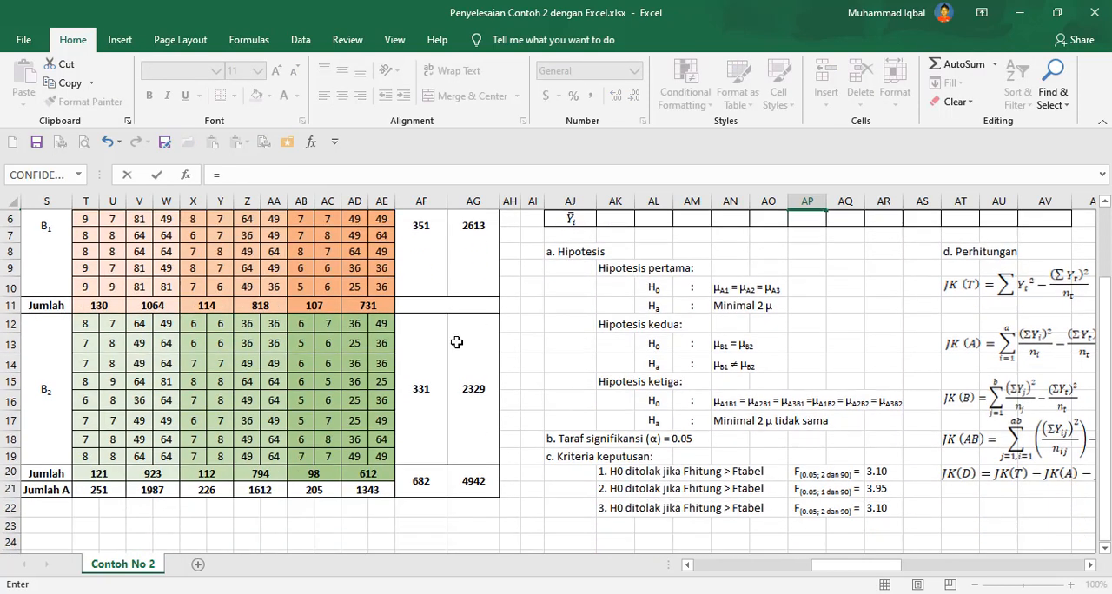
{"action": "left_click", "coordinate": [370, 472]}
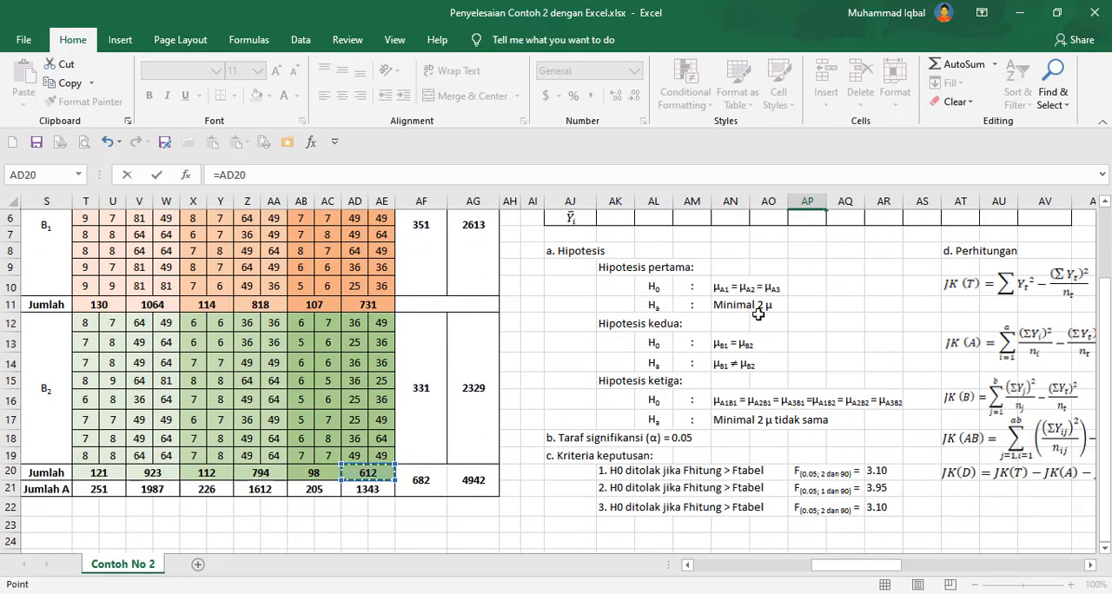
{"action": "scroll", "coordinate": [777, 305], "scroll_direction": "up", "scroll_amount": 2}
{"action": "key", "text": "Tab"}
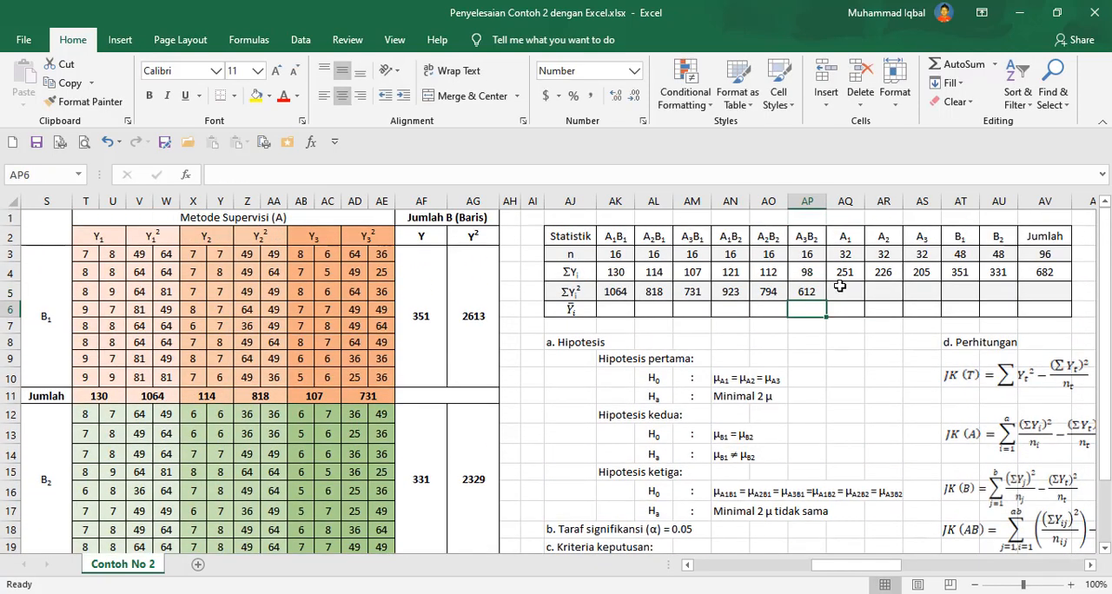
Enter the A1 ΣY² formula referencing the Jumlah A cell V21.
{"action": "type", "text": "="}
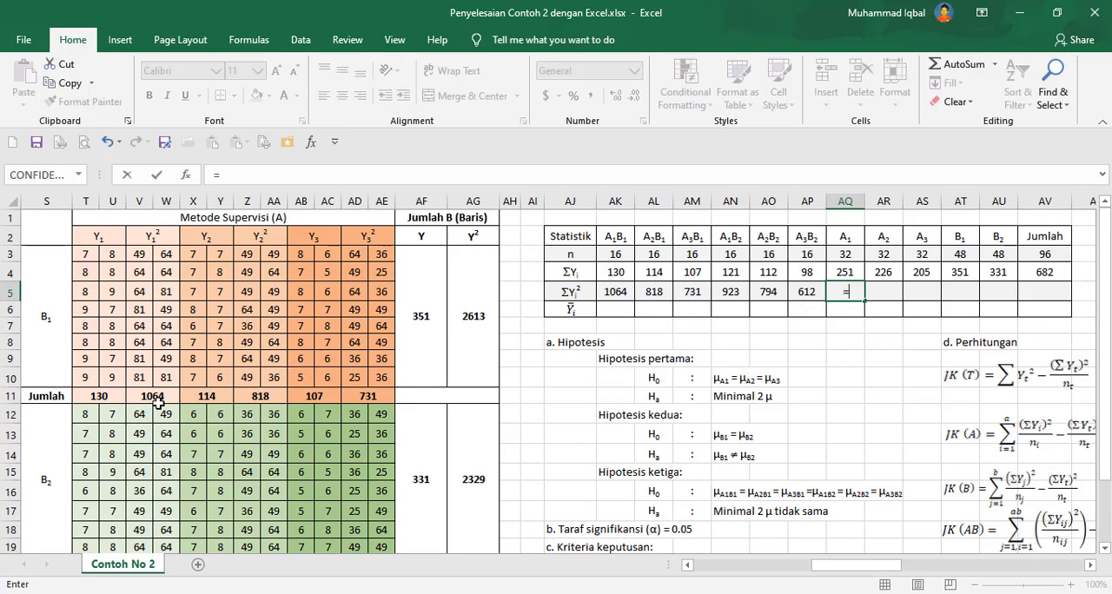
{"action": "scroll", "coordinate": [158, 403], "scroll_direction": "down", "scroll_amount": 2}
{"action": "left_click", "coordinate": [152, 489]}
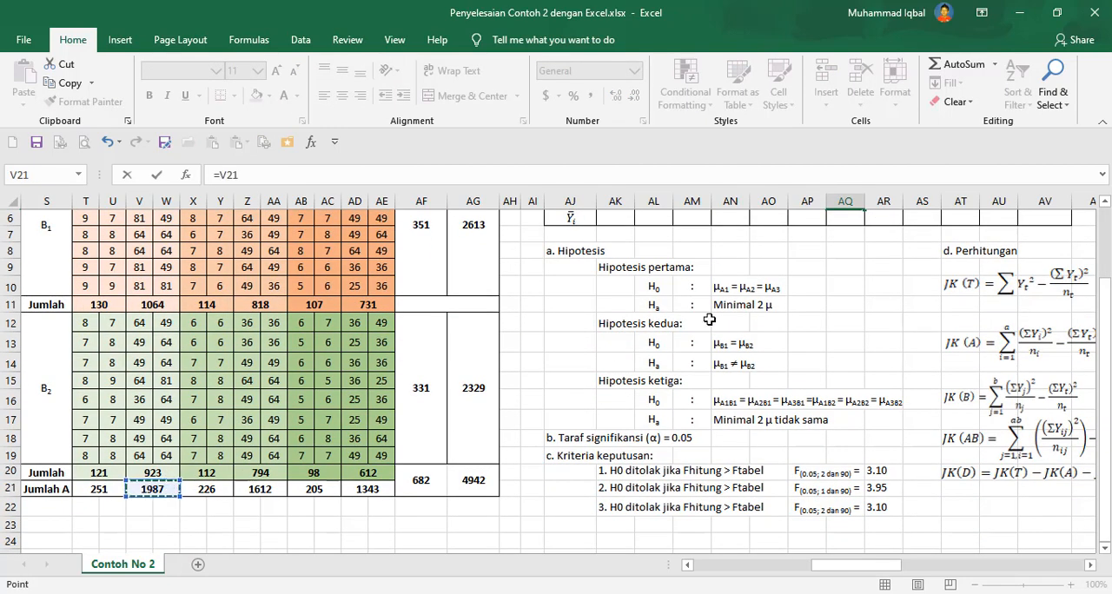
{"action": "key", "text": "Return"}
{"action": "scroll", "coordinate": [867, 291], "scroll_direction": "up", "scroll_amount": 2}
Enter the A2 ΣY² formula referencing the Jumlah A cell Z21.
{"action": "left_click", "coordinate": [880, 291]}
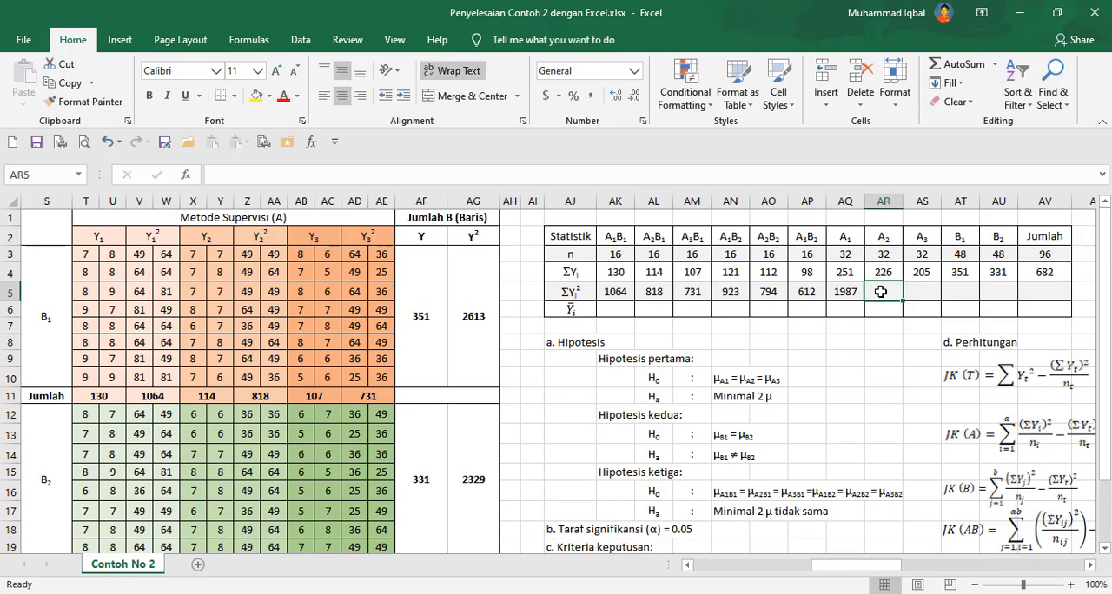
{"action": "type", "text": "="}
{"action": "scroll", "coordinate": [261, 460], "scroll_direction": "down", "scroll_amount": 2}
{"action": "left_click", "coordinate": [264, 489]}
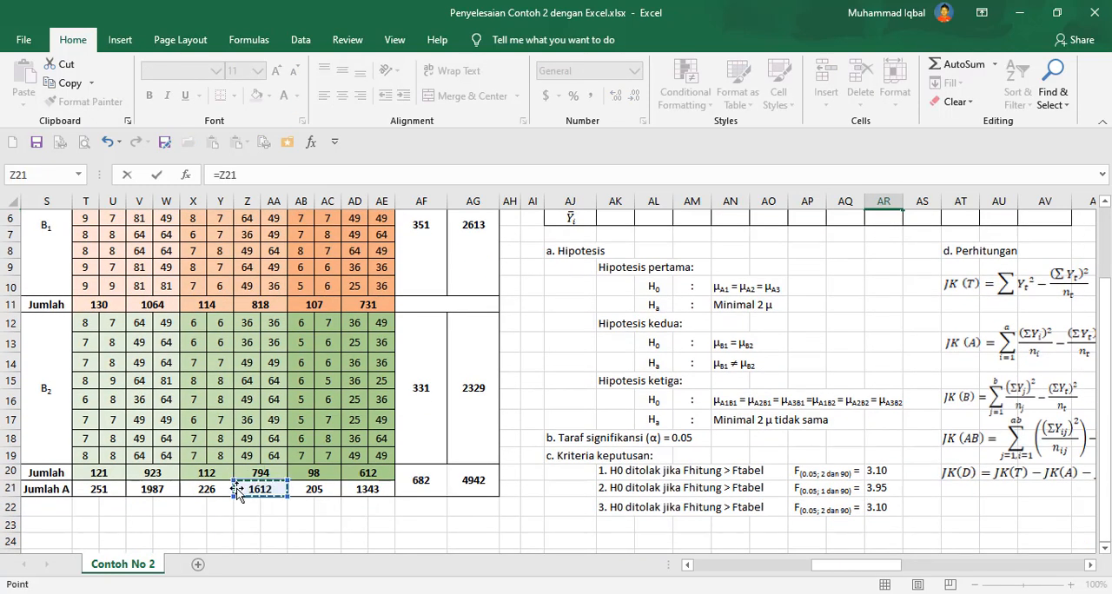
{"action": "scroll", "coordinate": [825, 313], "scroll_direction": "up", "scroll_amount": 2}
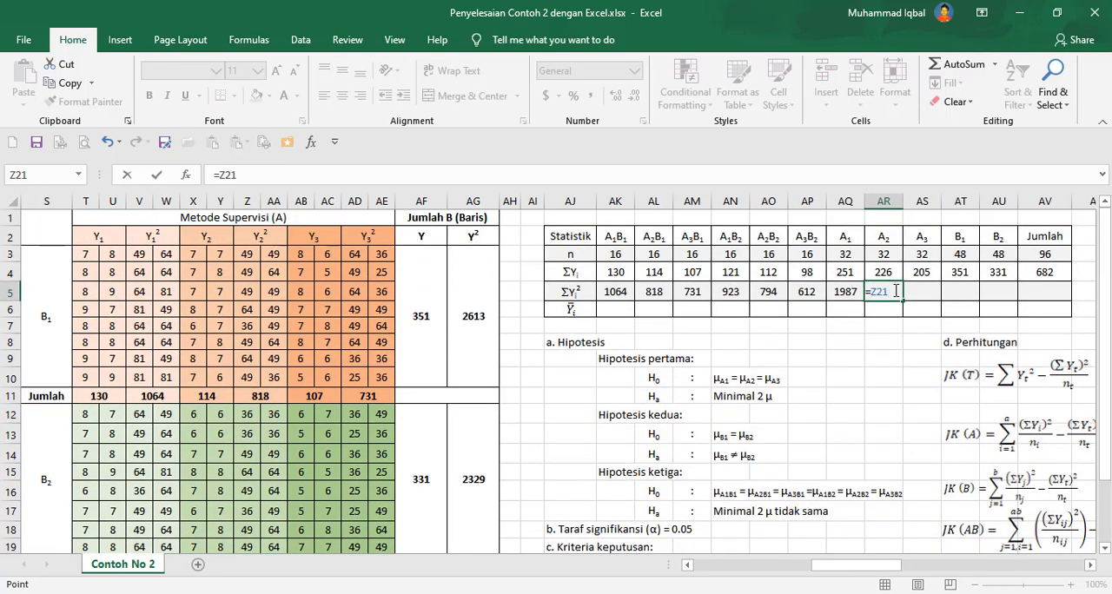
{"action": "key", "text": "Tab"}
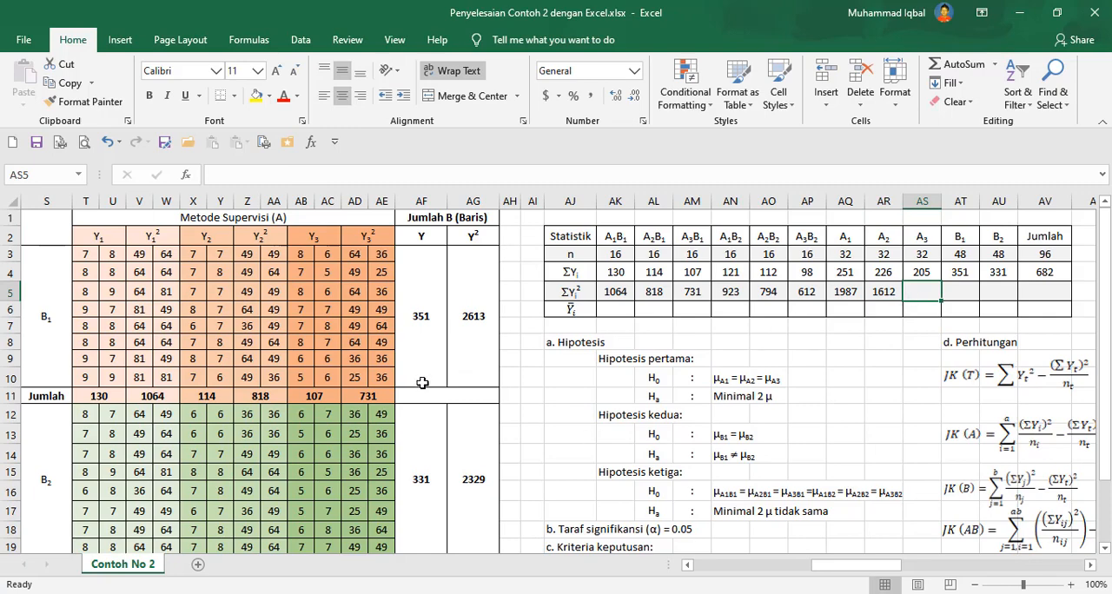
Enter the A3 ΣY² formula referencing the Jumlah A cell AD21.
{"action": "type", "text": "="}
{"action": "scroll", "coordinate": [330, 454], "scroll_direction": "down", "scroll_amount": 2}
{"action": "left_click", "coordinate": [366, 492]}
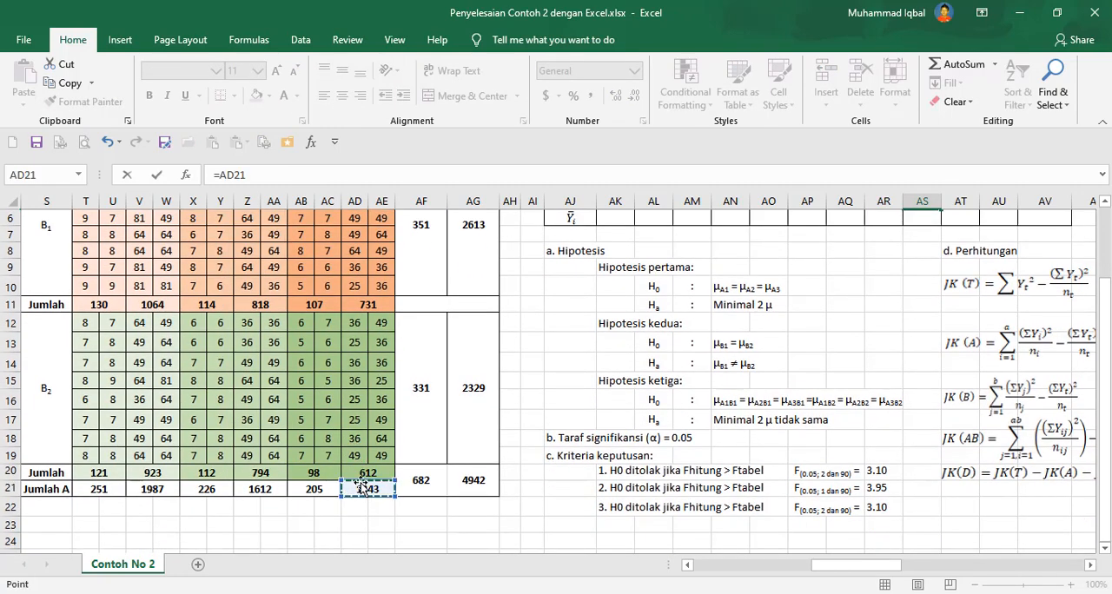
{"action": "scroll", "coordinate": [888, 323], "scroll_direction": "up", "scroll_amount": 2}
{"action": "key", "text": "Tab"}
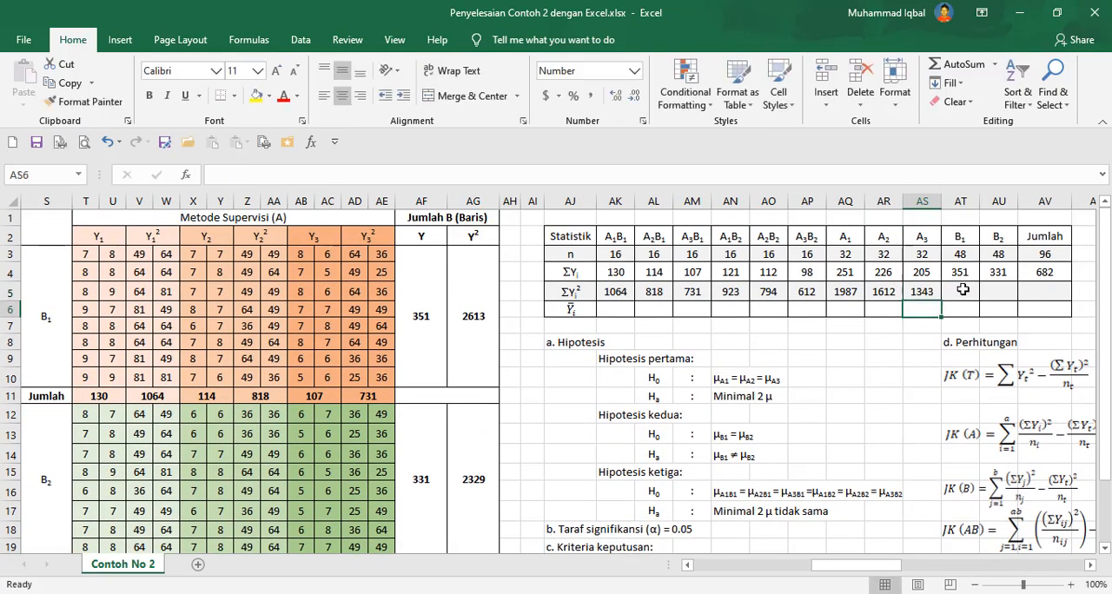
Enter the B1 ΣY² formula referencing the B1 Jumlah B Y² cell (AG3).
{"action": "type", "text": "="}
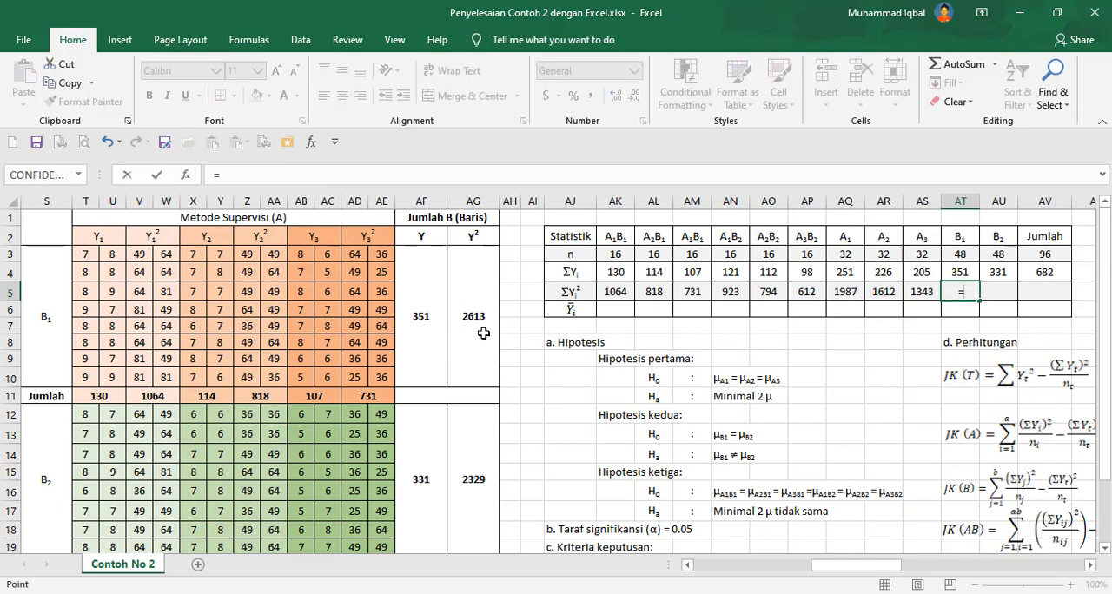
{"action": "left_click", "coordinate": [483, 334]}
{"action": "key", "text": "Return"}
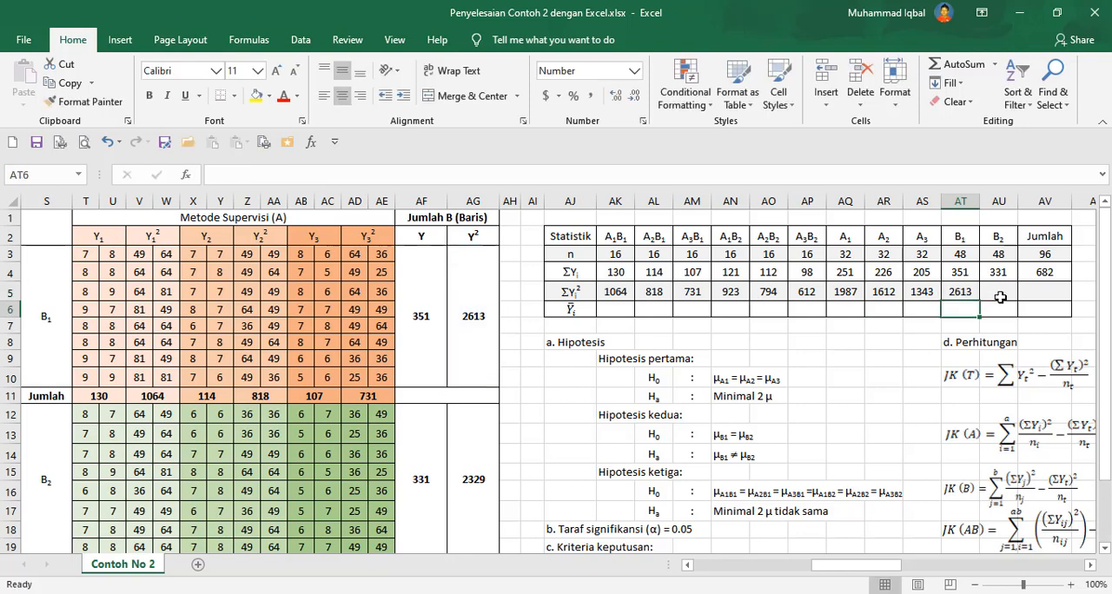
Enter the B2 ΣY² formula referencing the B2 Jumlah B Y² cell (AG12).
{"action": "left_click", "coordinate": [1000, 297]}
{"action": "type", "text": "="}
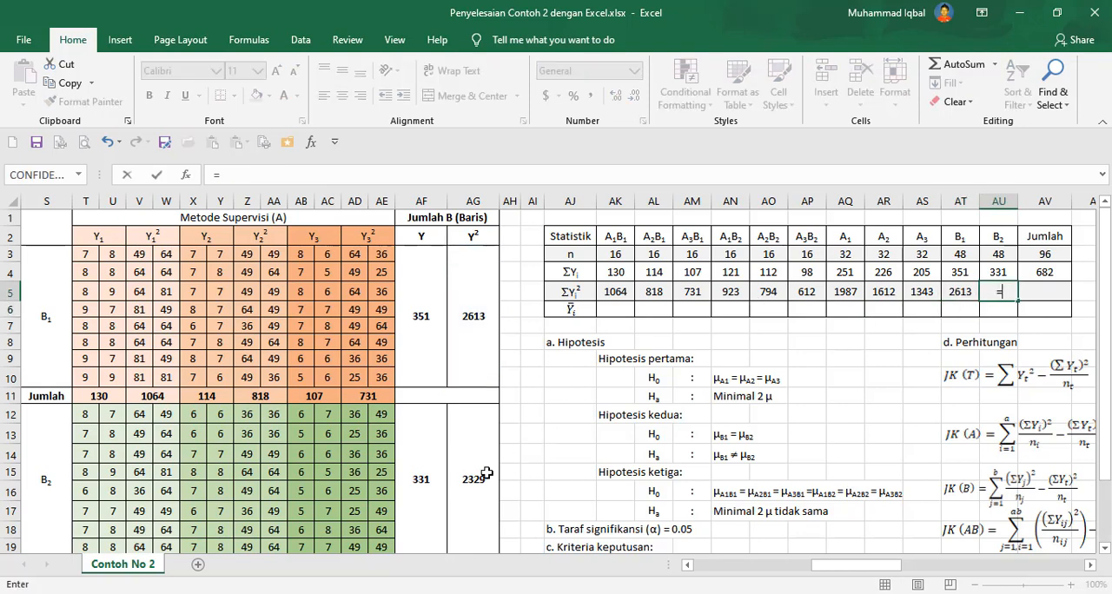
{"action": "left_click", "coordinate": [486, 474]}
{"action": "key", "text": "Return"}
Copy the Jumlah ΣY formula (=AT4+AU4) and paste it as a formula into the Jumlah ΣY² cell.
{"action": "left_click", "coordinate": [1044, 289]}
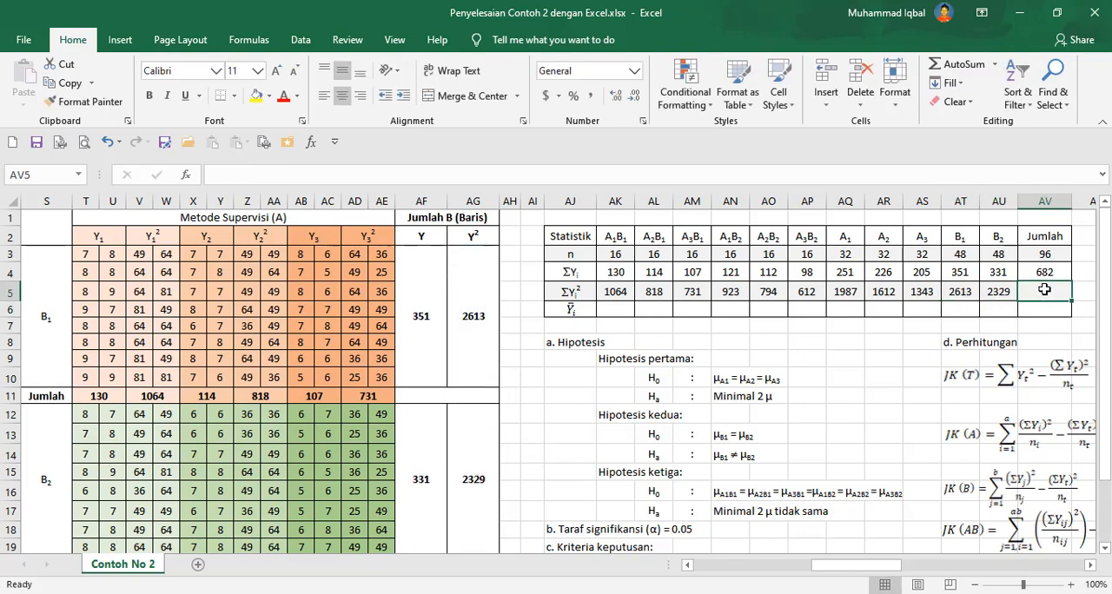
{"action": "left_click", "coordinate": [1051, 272]}
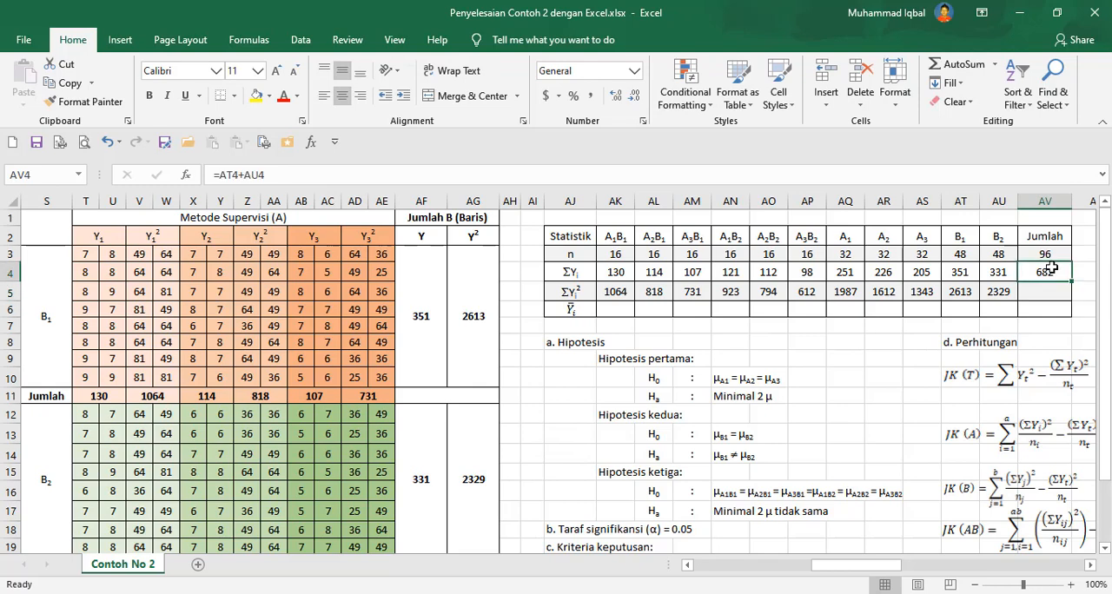
{"action": "key", "text": "ctrl+c"}
{"action": "left_click", "coordinate": [1045, 290]}
{"action": "right_click", "coordinate": [1045, 291]}
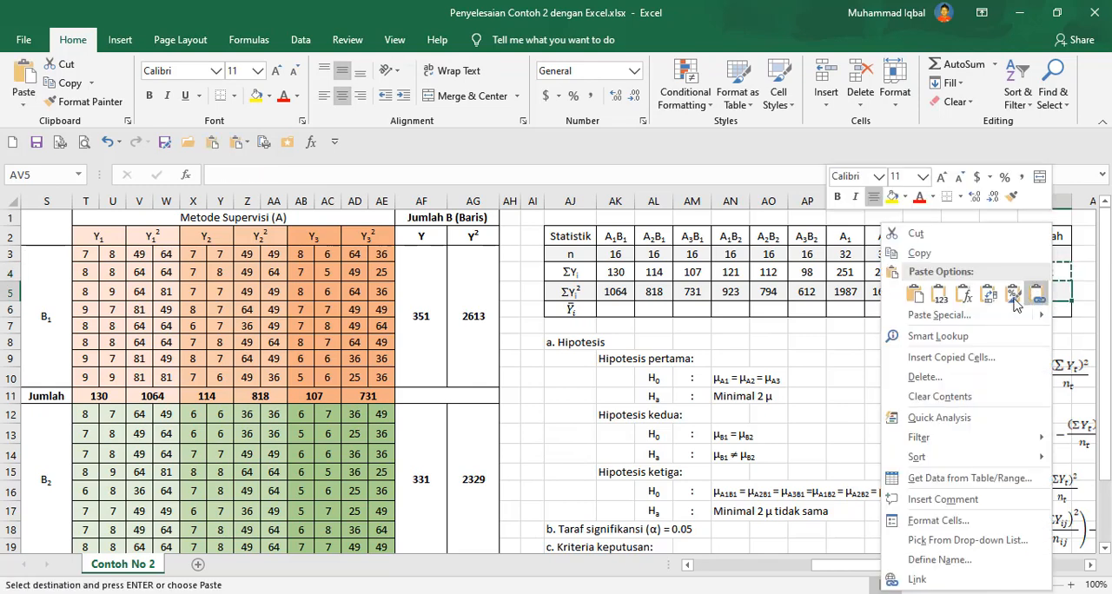
{"action": "left_click", "coordinate": [964, 296]}
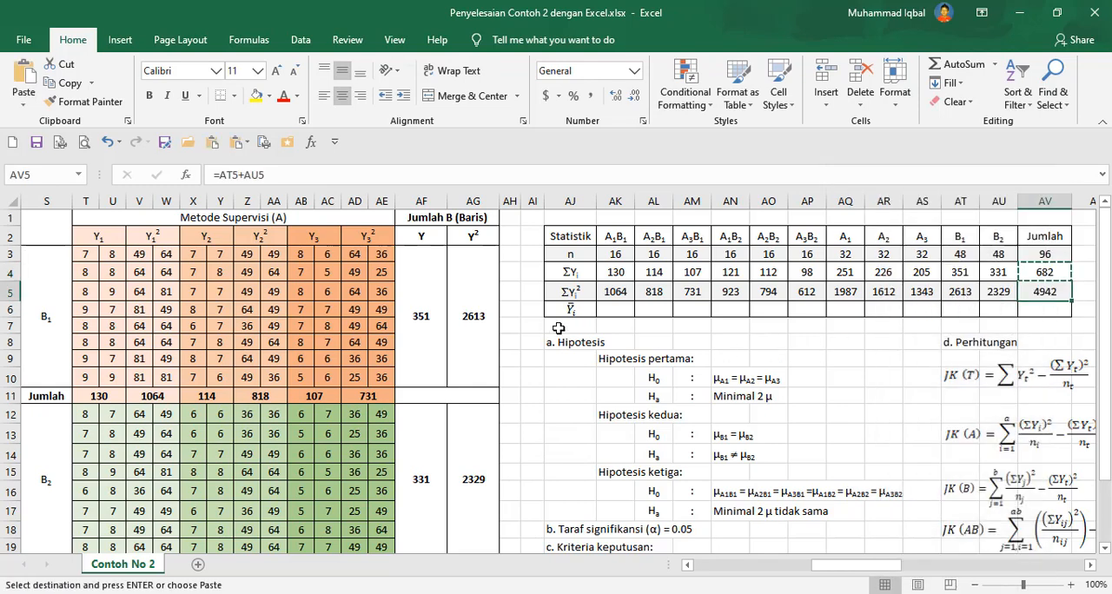
{"action": "left_click", "coordinate": [608, 310]}
{"action": "type", "text": "="}
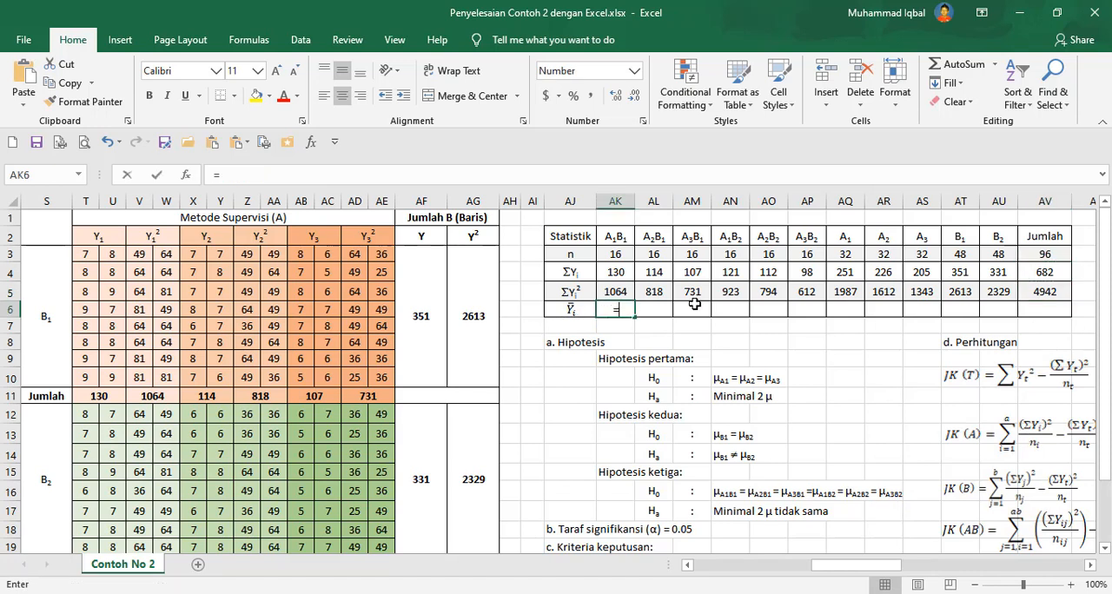
{"action": "left_click", "coordinate": [615, 272]}
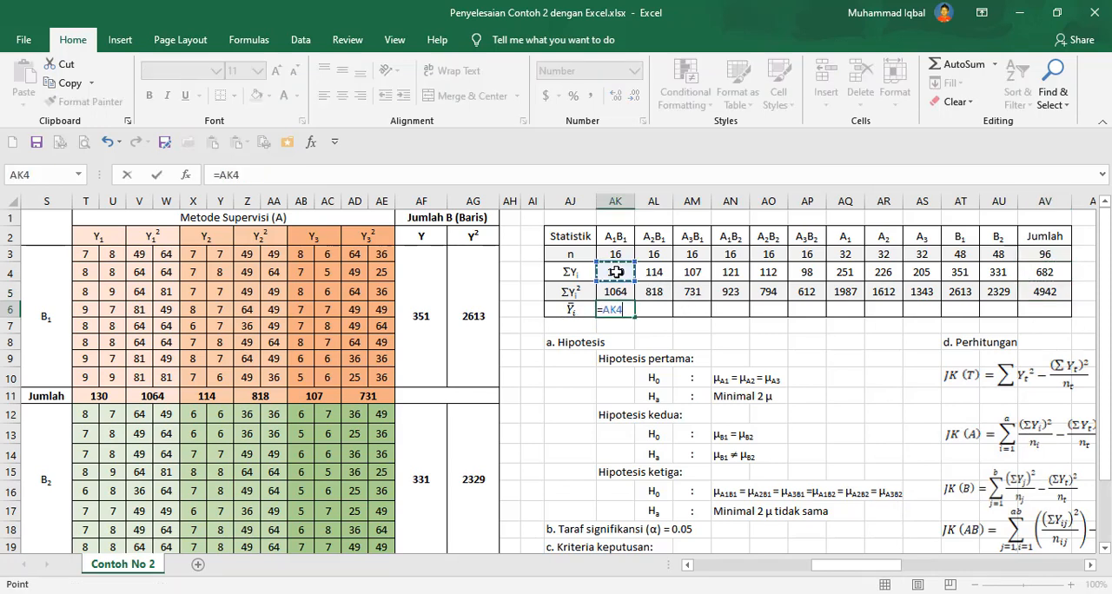
{"action": "key", "text": "Escape"}
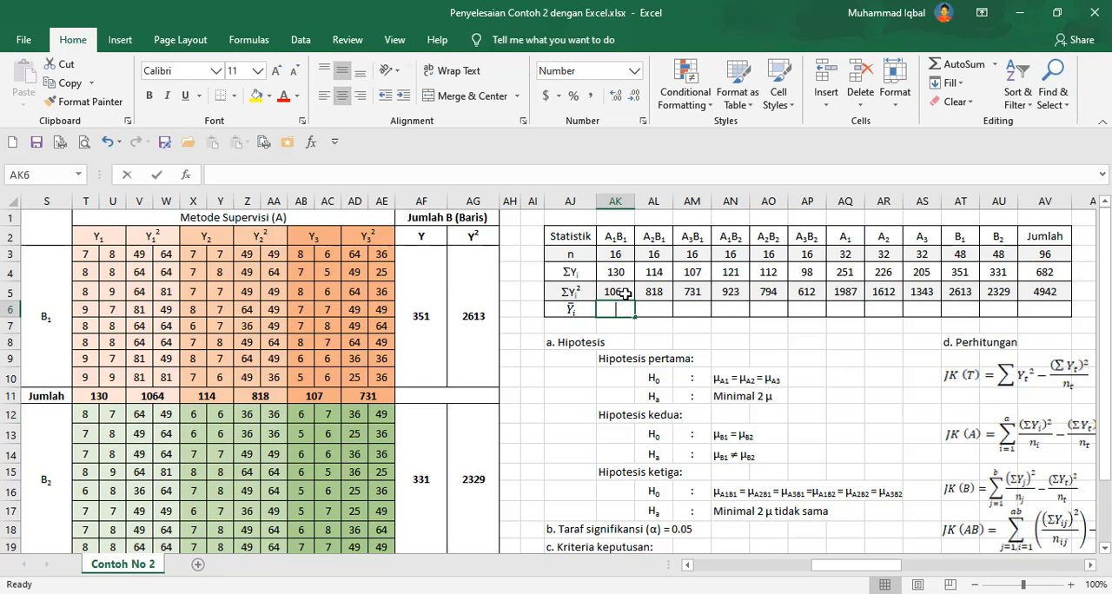
Enter the A1B1 mean formula =AK4/AK3 and fill it across the mean row through the B2 column.
{"action": "type", "text": "="}
{"action": "left_click", "coordinate": [616, 273]}
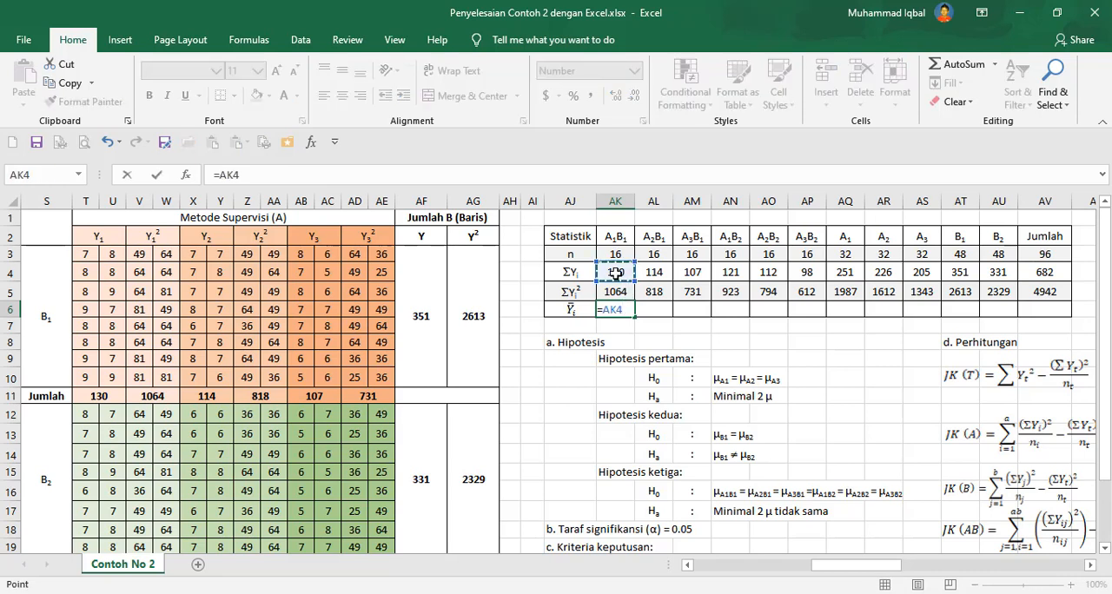
{"action": "type", "text": "/"}
{"action": "left_click", "coordinate": [622, 255]}
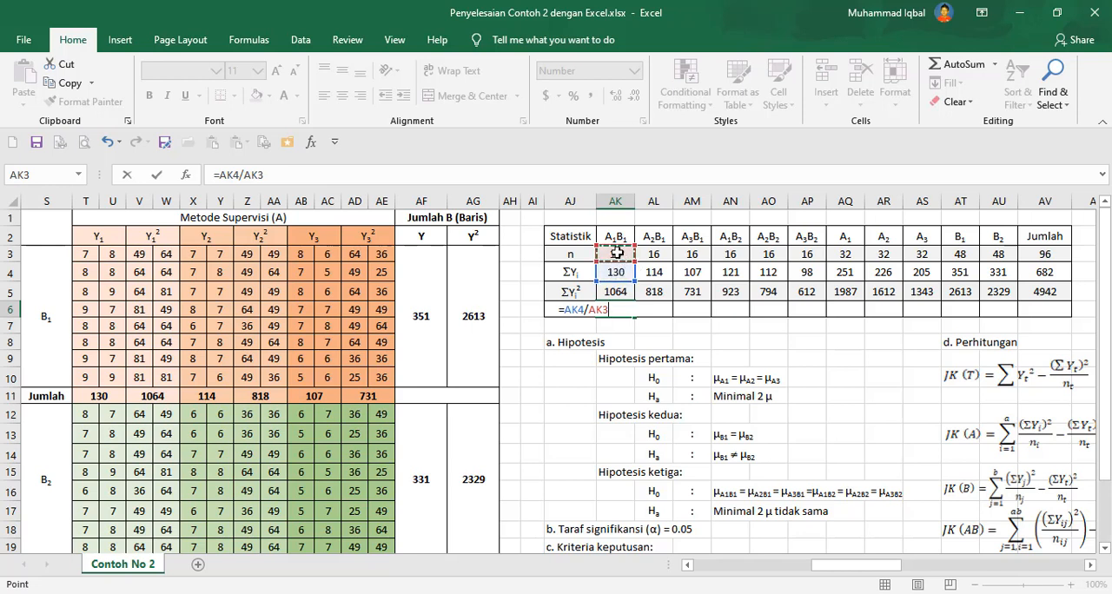
{"action": "key", "text": "Return"}
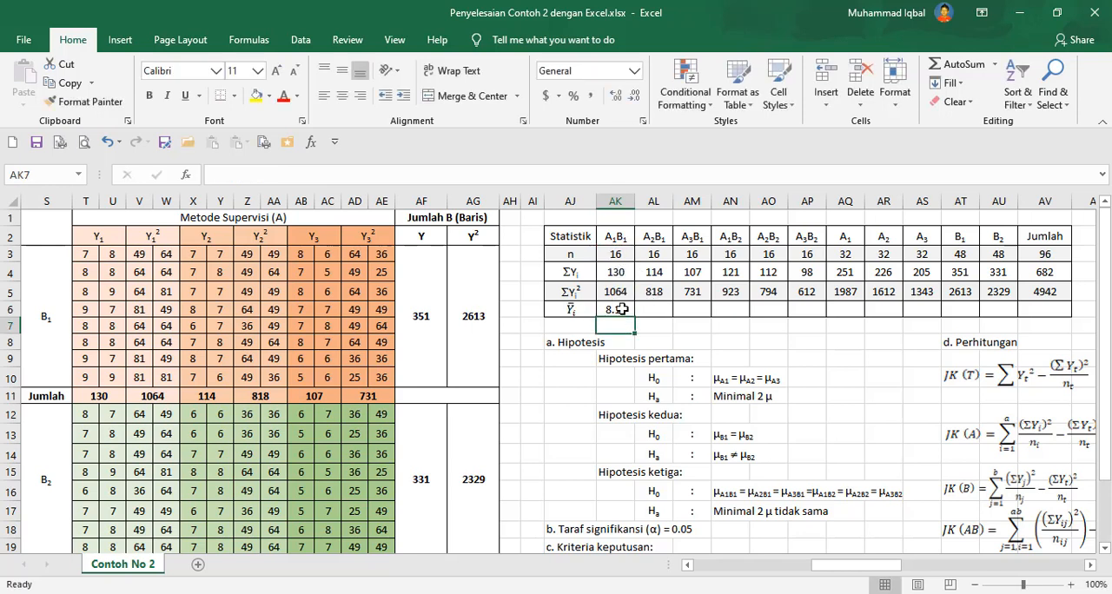
{"action": "left_click", "coordinate": [615, 309]}
{"action": "left_click_drag", "start_coordinate": [635, 318], "coordinate": [821, 313]}
{"action": "left_click_drag", "start_coordinate": [932, 311], "coordinate": [1000, 313]}
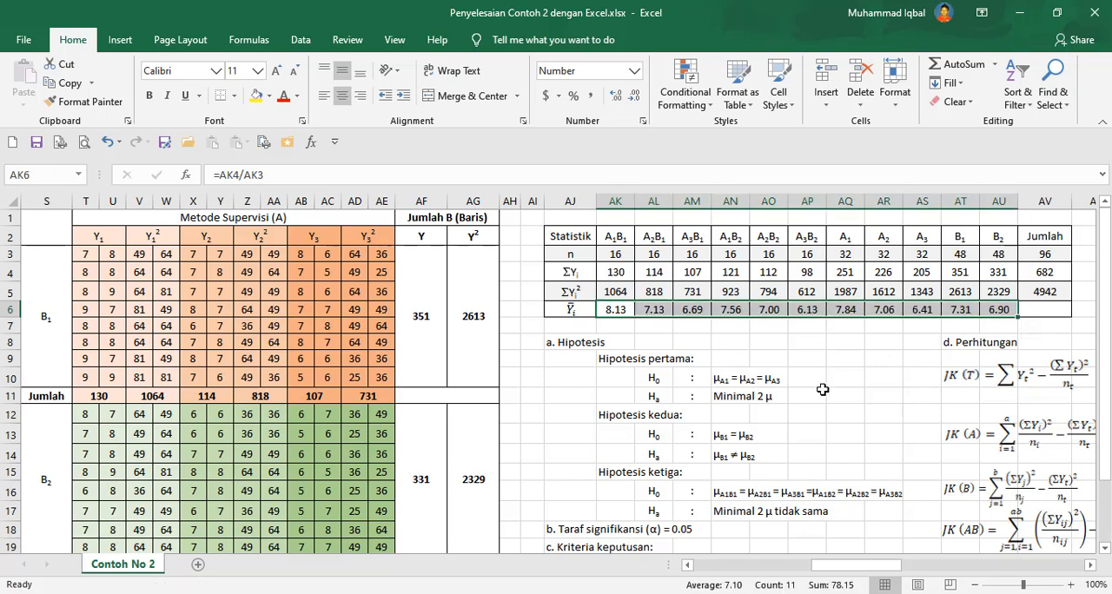
Examine the hypothesis and calculation sections and the A-level headers of the preparation table.
{"action": "left_click", "coordinate": [1091, 566]}
{"action": "left_click", "coordinate": [1091, 566]}
{"action": "left_click", "coordinate": [1091, 566]}
{"action": "left_click", "coordinate": [1091, 567]}
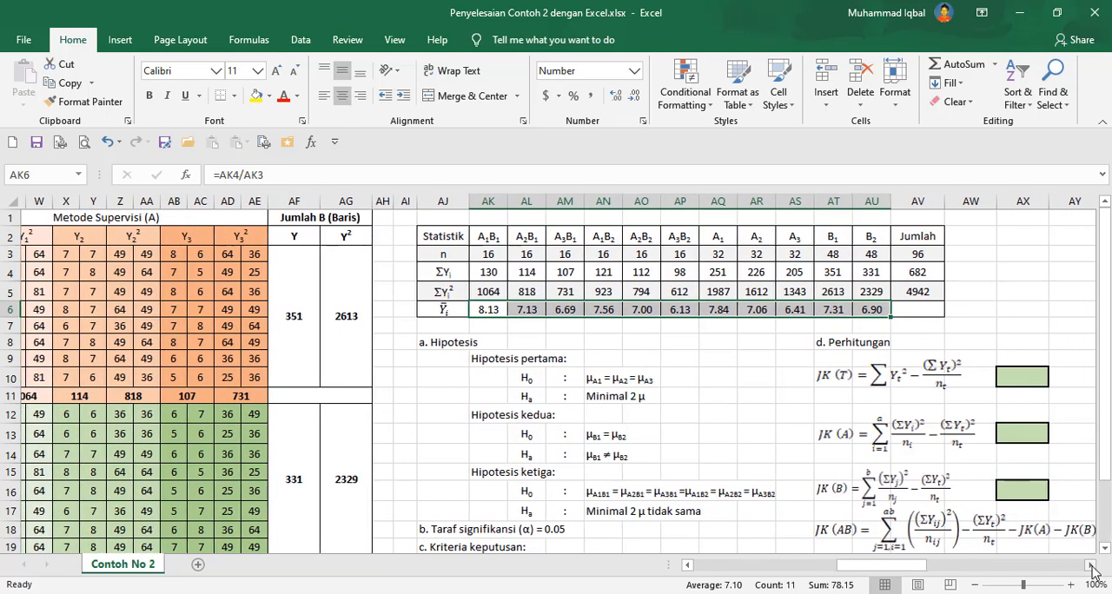
{"action": "scroll", "coordinate": [634, 398], "scroll_direction": "down", "scroll_amount": 2}
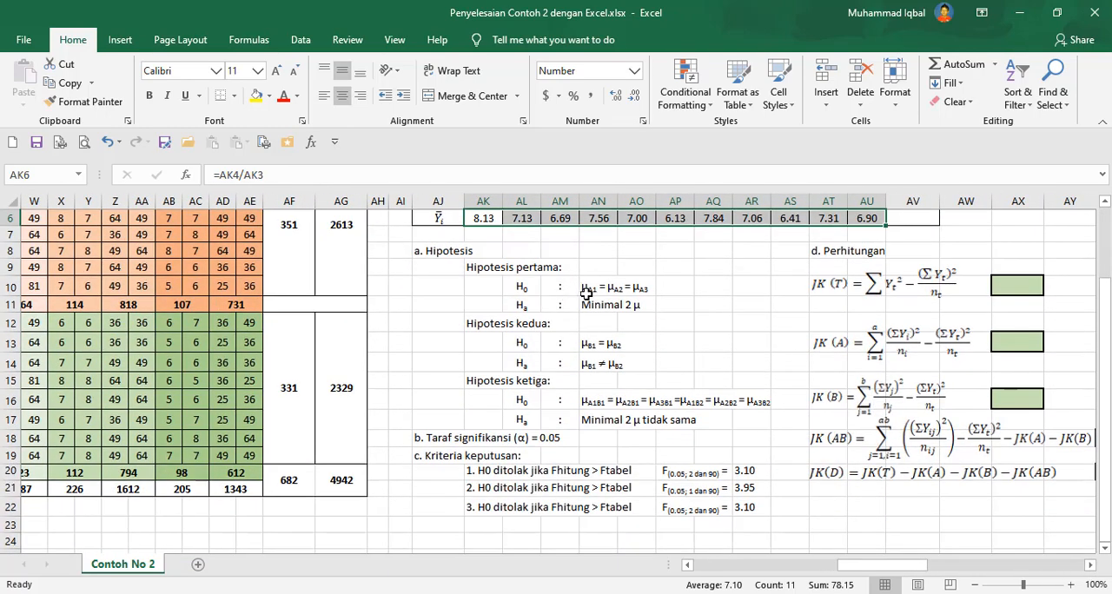
{"action": "scroll", "coordinate": [608, 304], "scroll_direction": "up", "scroll_amount": 2}
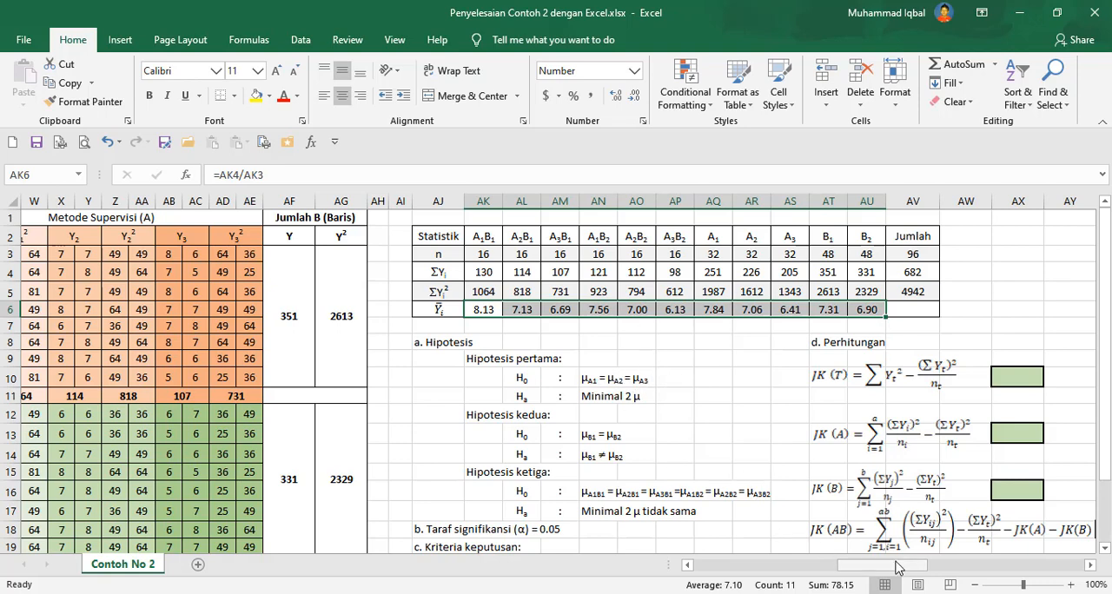
{"action": "left_click", "coordinate": [849, 571]}
{"action": "left_click_drag", "start_coordinate": [848, 570], "coordinate": [705, 571]}
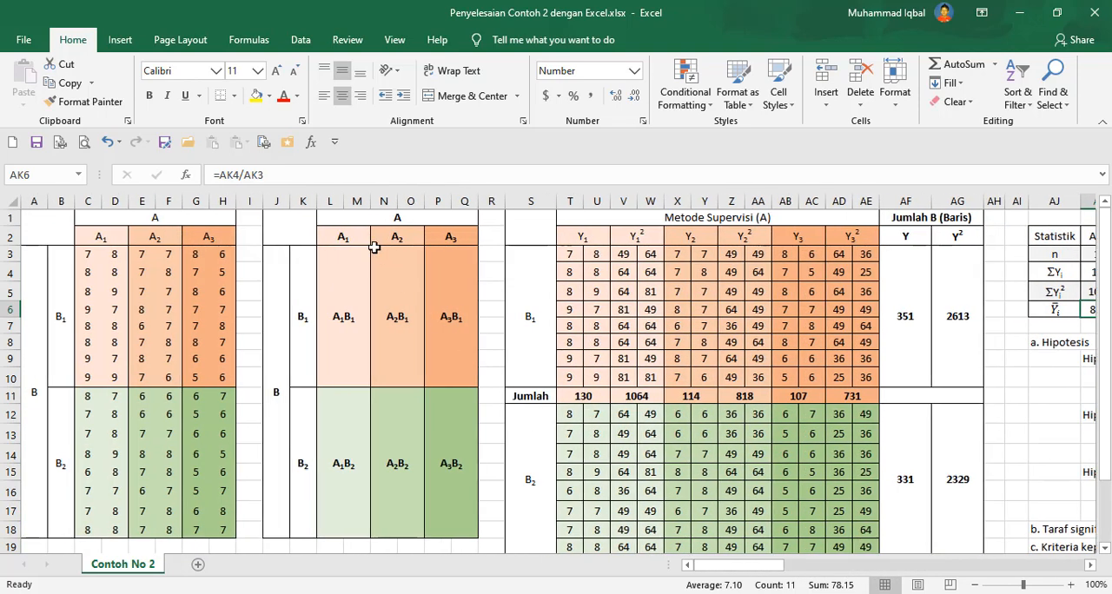
{"action": "left_click_drag", "start_coordinate": [347, 236], "coordinate": [455, 236]}
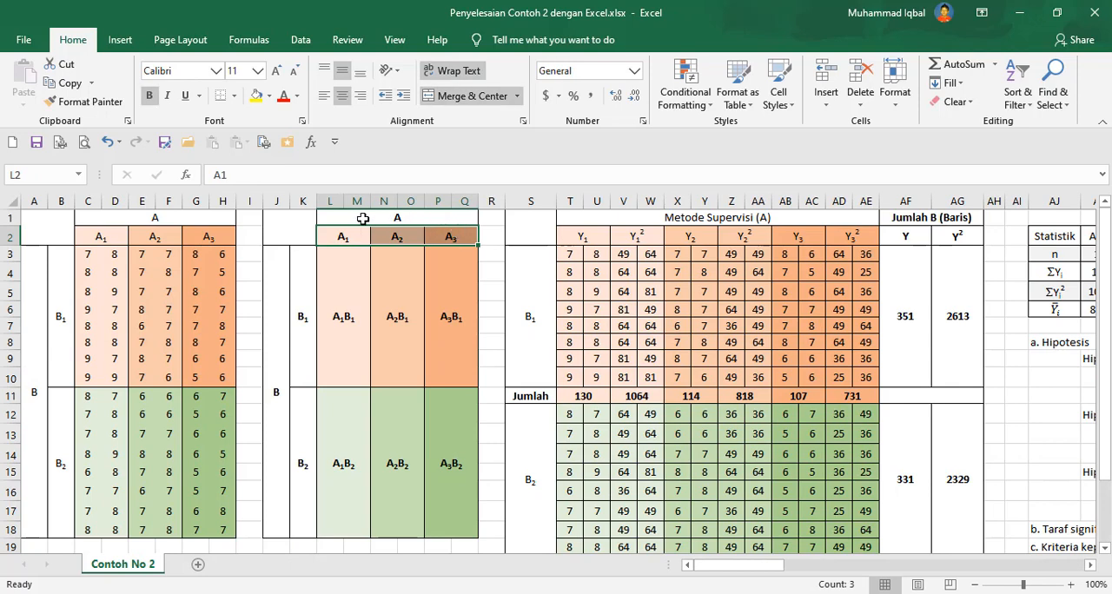
{"action": "left_click_drag", "start_coordinate": [365, 218], "coordinate": [368, 251]}
{"action": "left_click", "coordinate": [442, 233]}
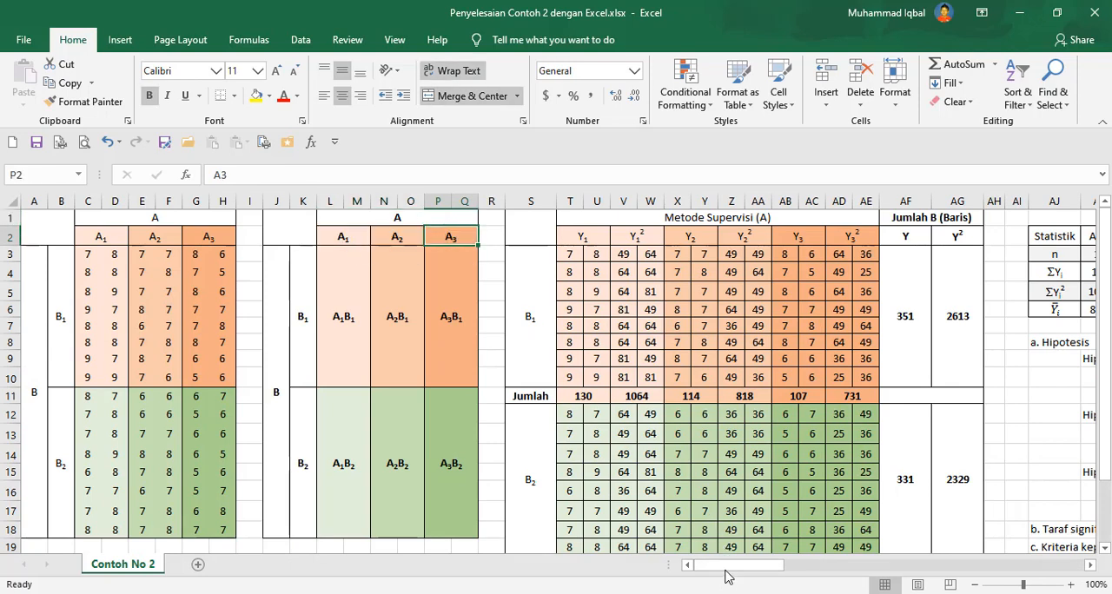
{"action": "left_click", "coordinate": [785, 569]}
{"action": "left_click_drag", "start_coordinate": [785, 569], "coordinate": [912, 570]}
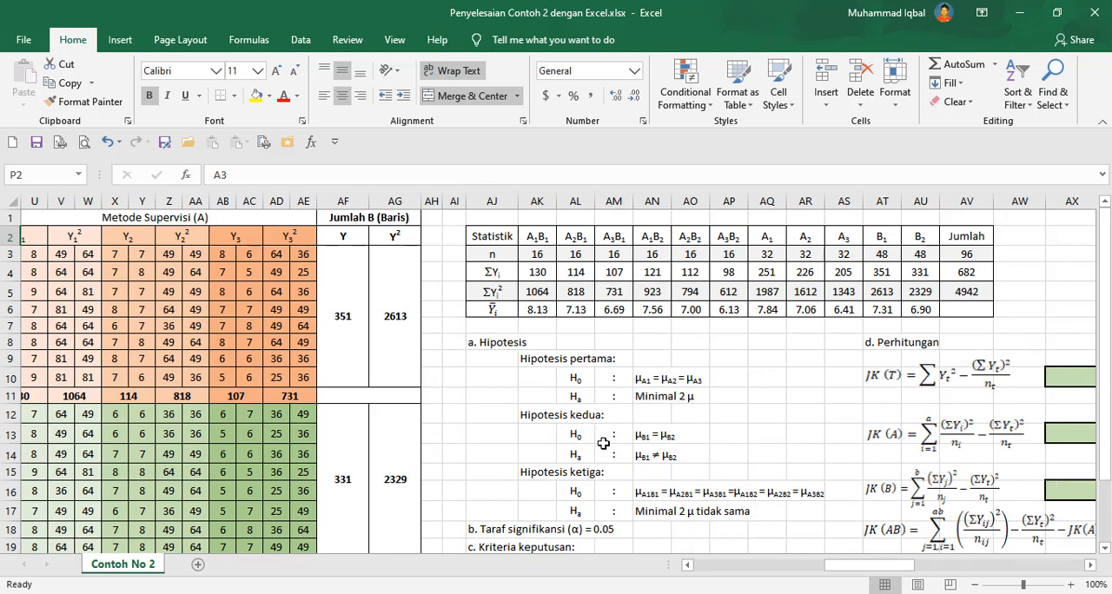
Inspect the hypothesis notation cells and the B1 and B2 labels of the preparation table.
{"action": "left_click", "coordinate": [658, 432]}
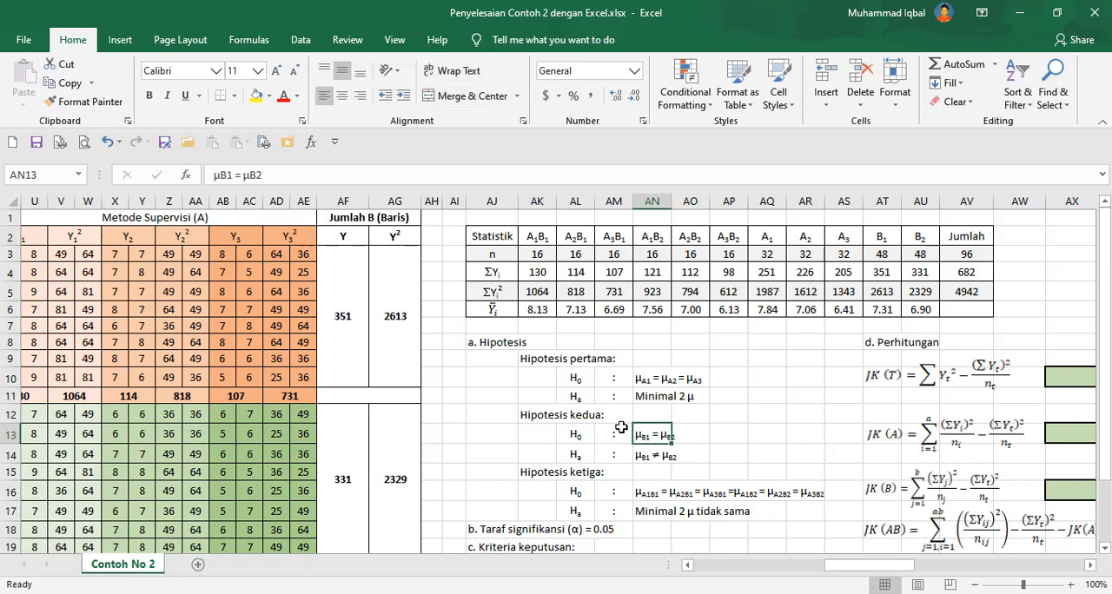
{"action": "left_click", "coordinate": [728, 432]}
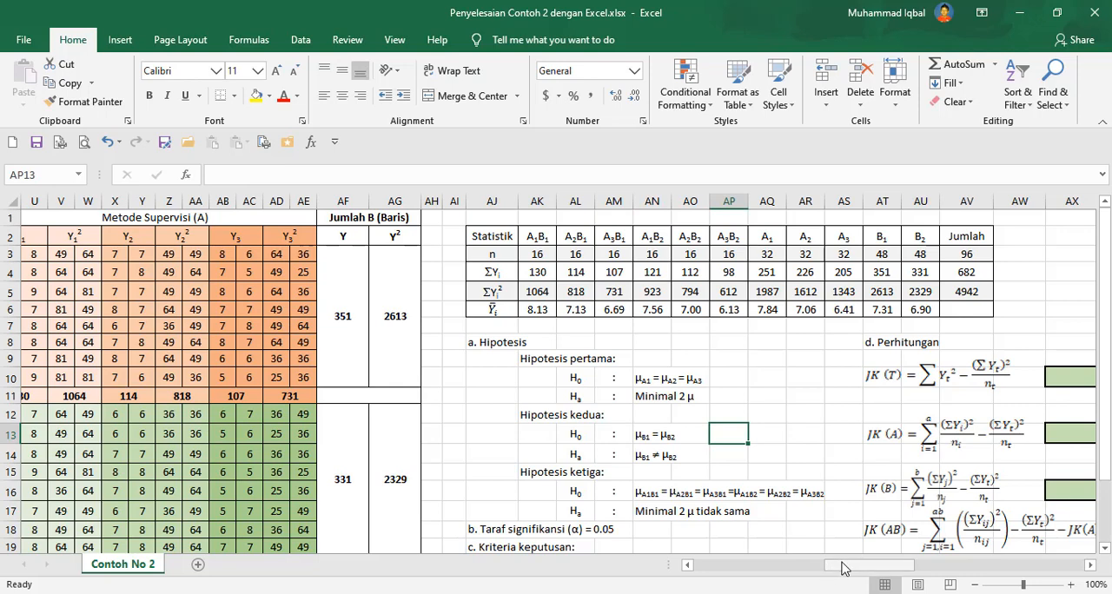
{"action": "left_click_drag", "start_coordinate": [830, 566], "coordinate": [648, 537]}
{"action": "left_click_drag", "start_coordinate": [314, 323], "coordinate": [305, 421]}
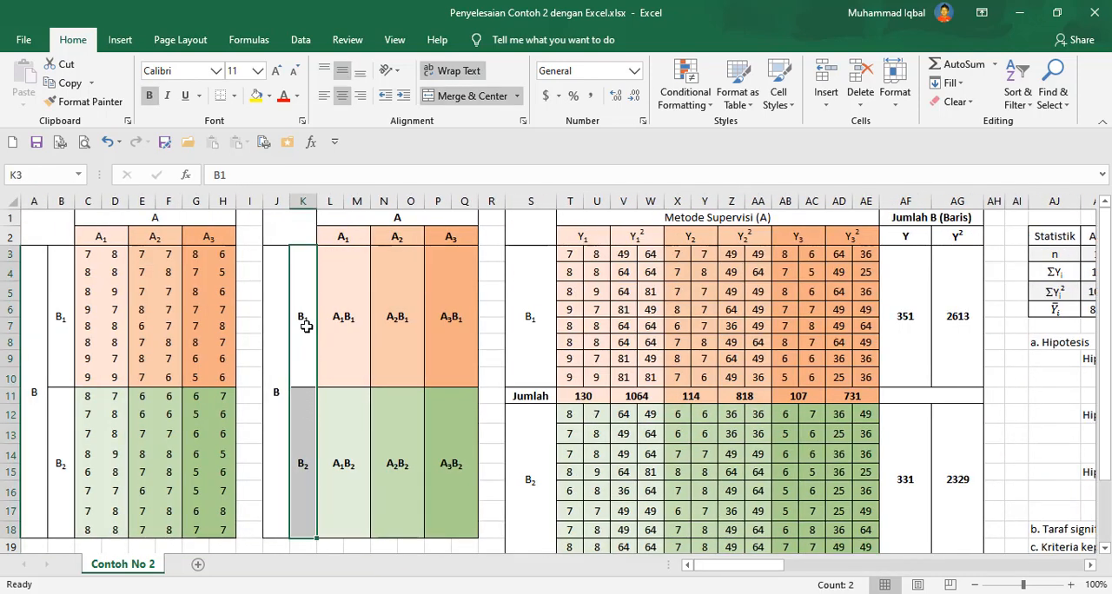
{"action": "left_click", "coordinate": [303, 358]}
{"action": "left_click", "coordinate": [303, 424]}
{"action": "left_click", "coordinate": [311, 331]}
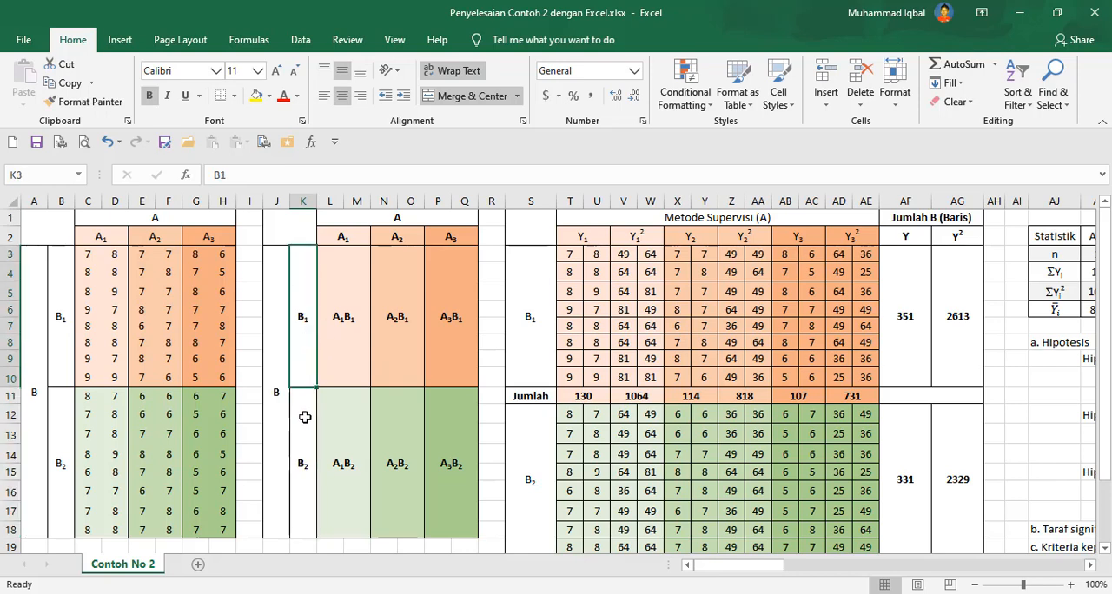
{"action": "left_click", "coordinate": [305, 417]}
{"action": "left_click_drag", "start_coordinate": [771, 566], "coordinate": [923, 578]}
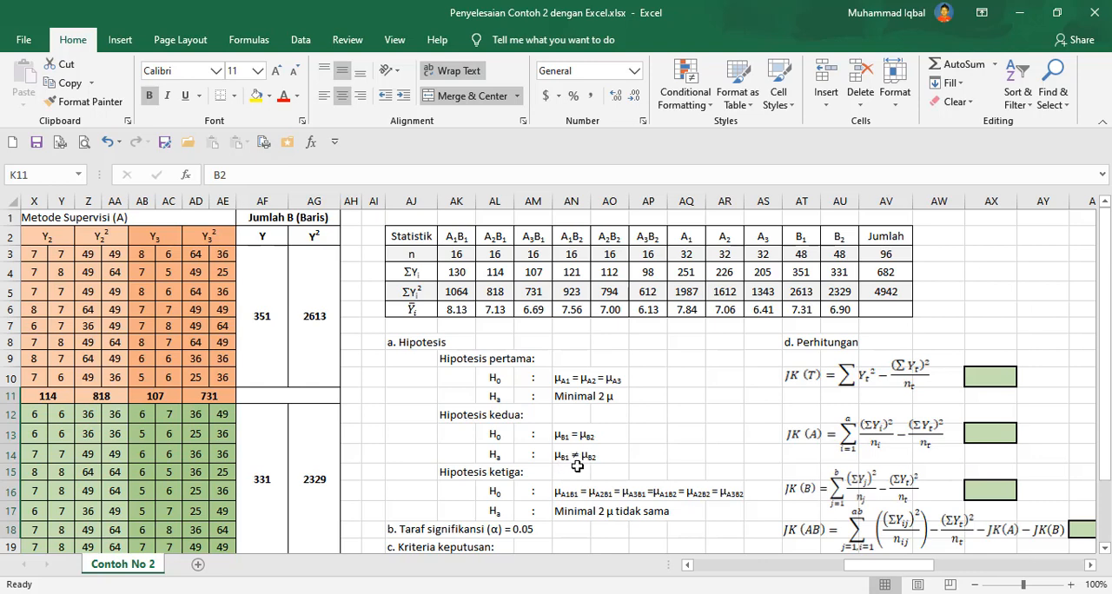
Review the third hypothesis cell and the A×B cell labels of the preparation table.
{"action": "scroll", "coordinate": [587, 466], "scroll_direction": "down", "scroll_amount": 2}
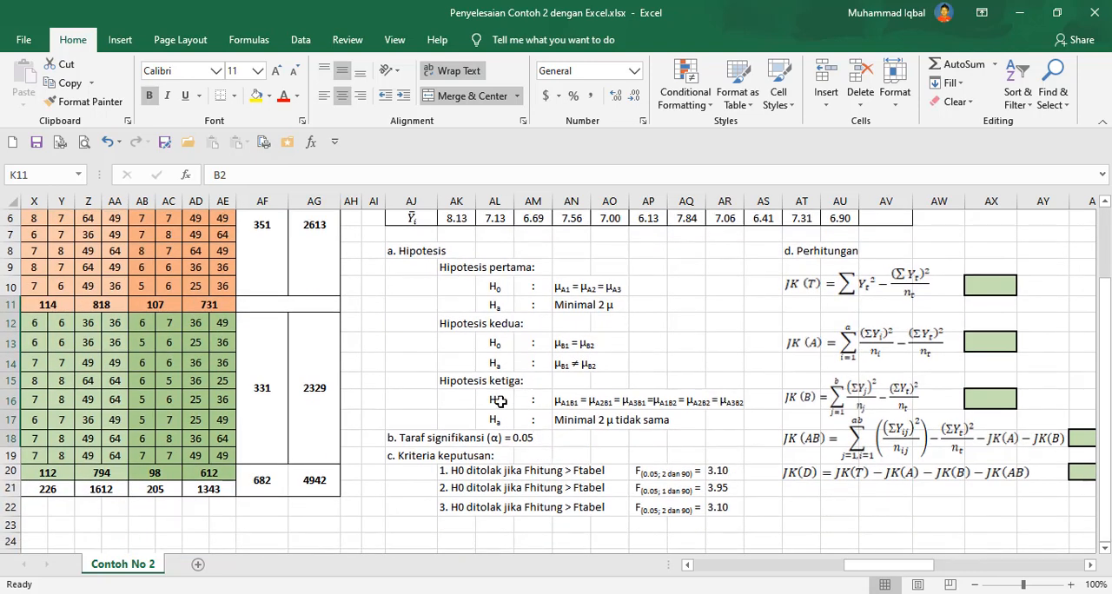
{"action": "left_click_drag", "start_coordinate": [501, 401], "coordinate": [721, 403]}
{"action": "left_click", "coordinate": [567, 402]}
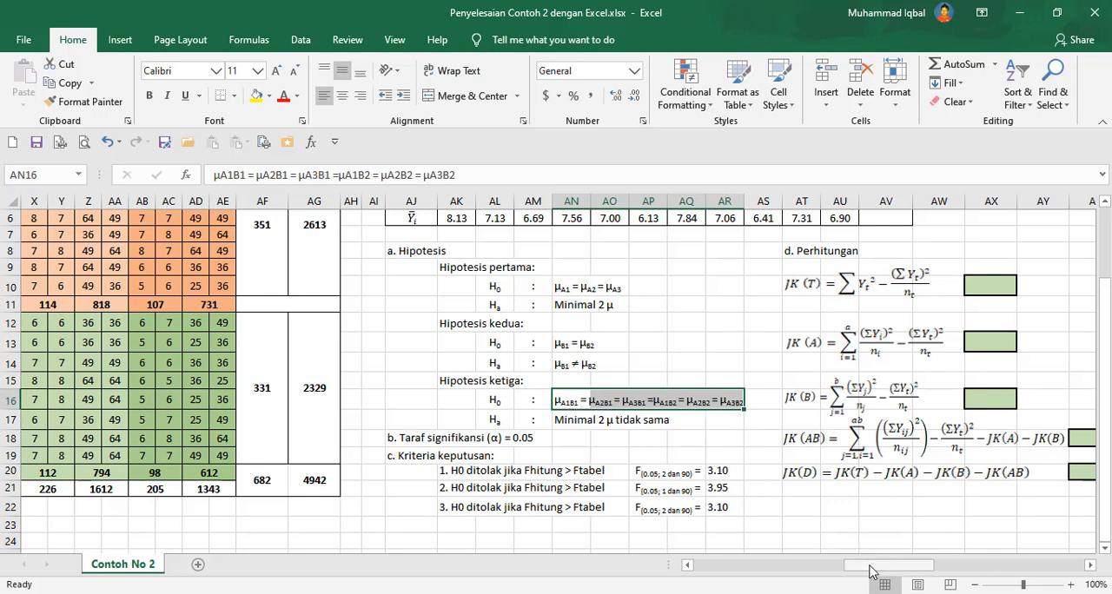
{"action": "left_click_drag", "start_coordinate": [871, 567], "coordinate": [708, 575]}
{"action": "scroll", "coordinate": [426, 385], "scroll_direction": "up", "scroll_amount": 2}
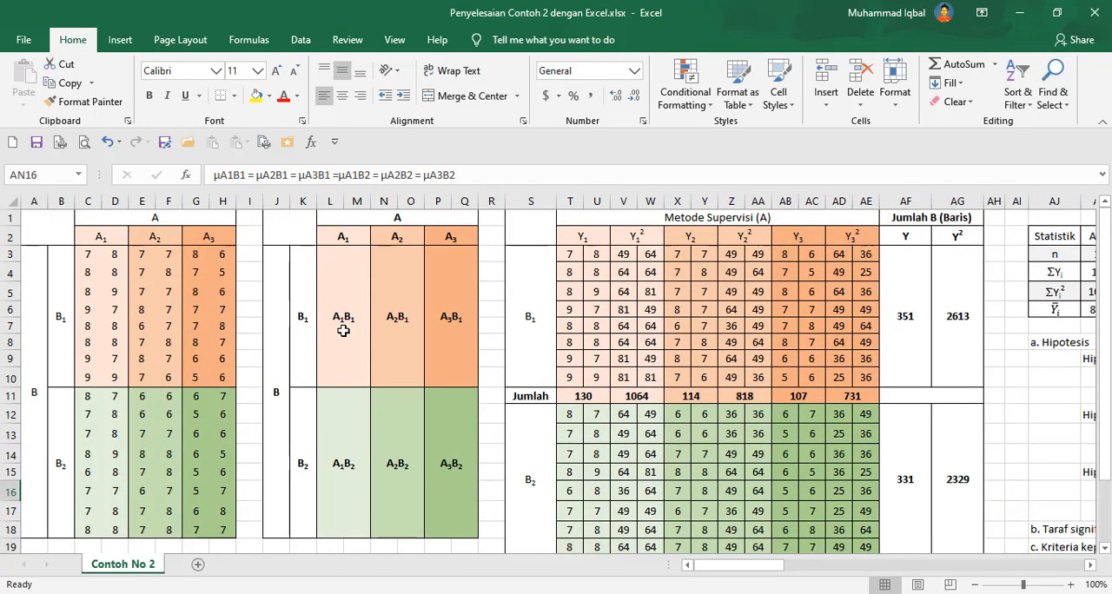
{"action": "left_click_drag", "start_coordinate": [342, 331], "coordinate": [446, 480]}
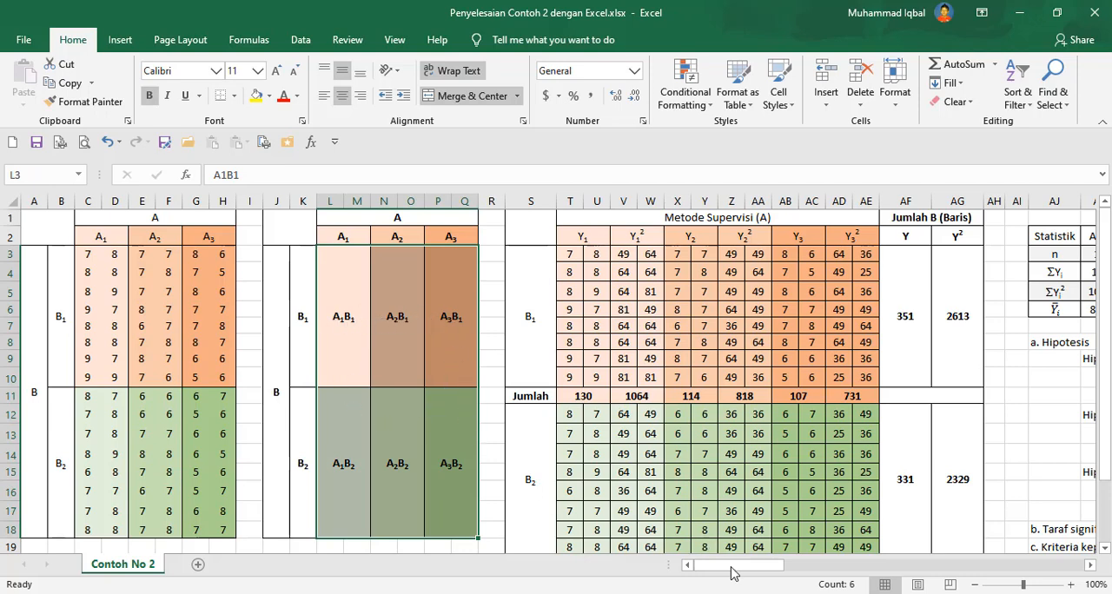
{"action": "left_click_drag", "start_coordinate": [732, 573], "coordinate": [872, 575]}
{"action": "scroll", "coordinate": [670, 442], "scroll_direction": "down", "scroll_amount": 2}
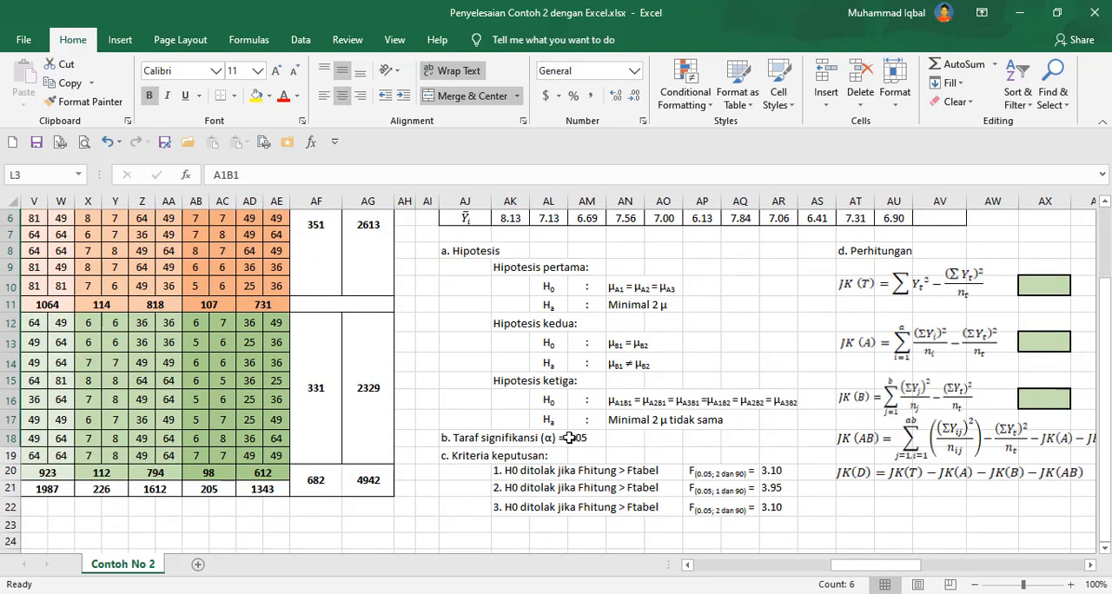
Examine the significance level, the decision criteria rows and the F-table critical values.
{"action": "left_click", "coordinate": [462, 439]}
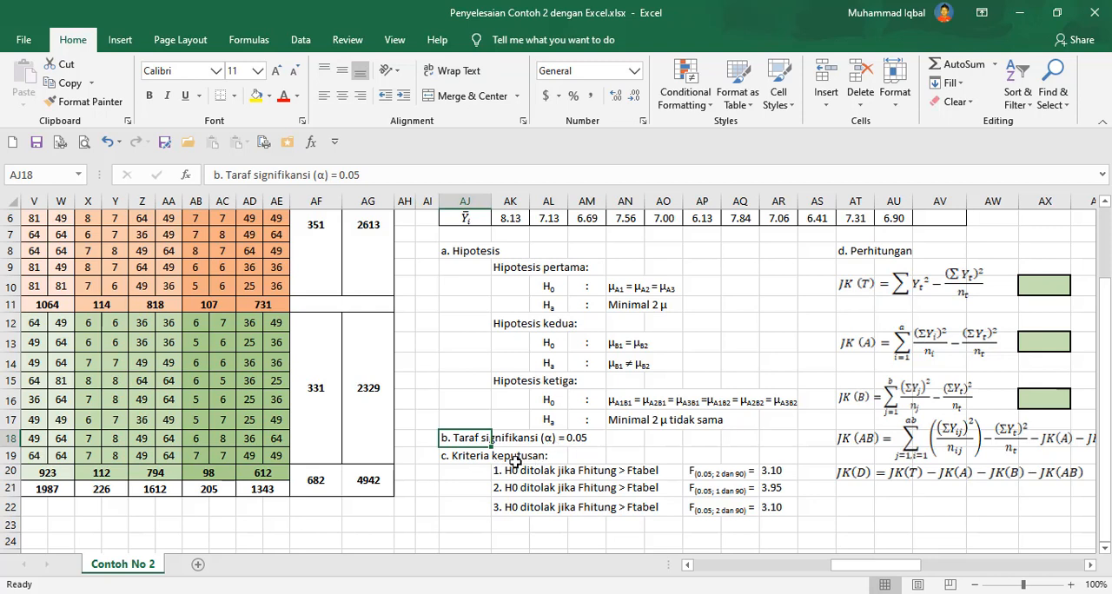
{"action": "left_click_drag", "start_coordinate": [460, 458], "coordinate": [619, 472]}
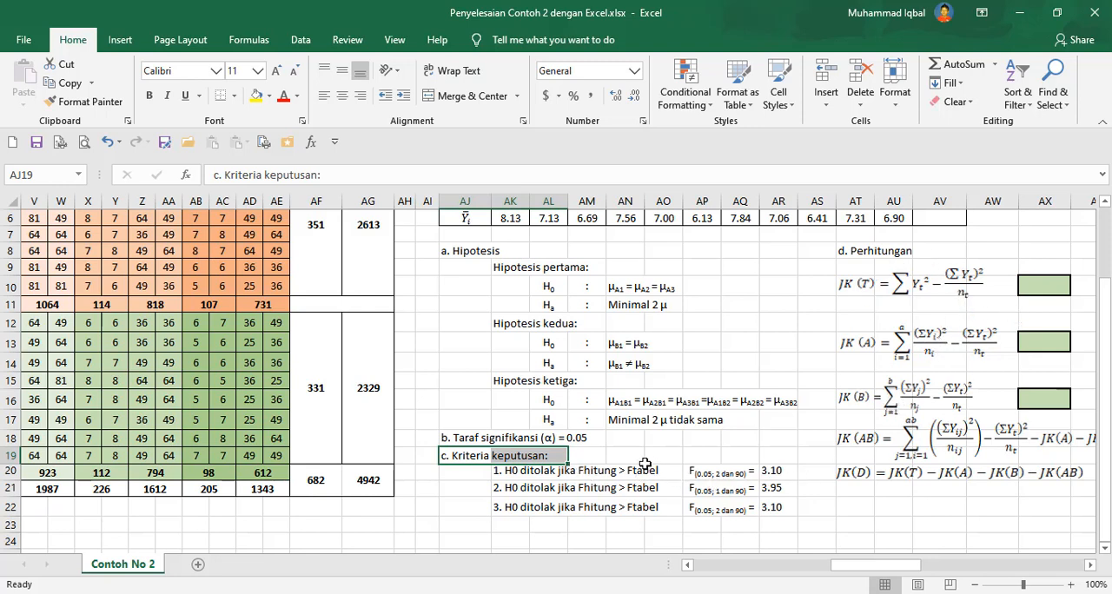
{"action": "left_click", "coordinate": [720, 472]}
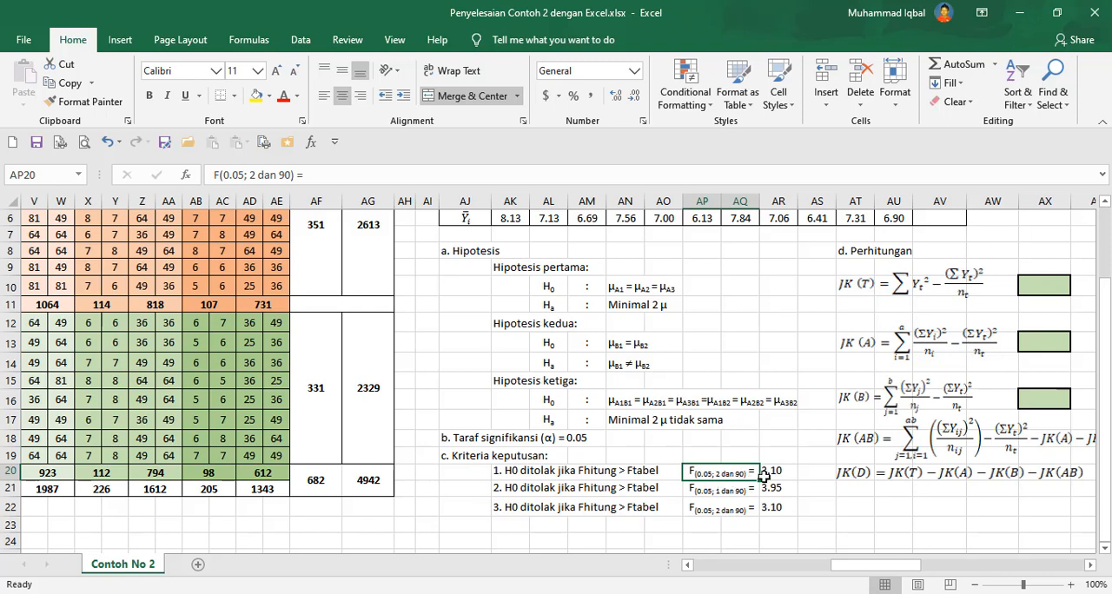
{"action": "left_click_drag", "start_coordinate": [771, 470], "coordinate": [773, 507]}
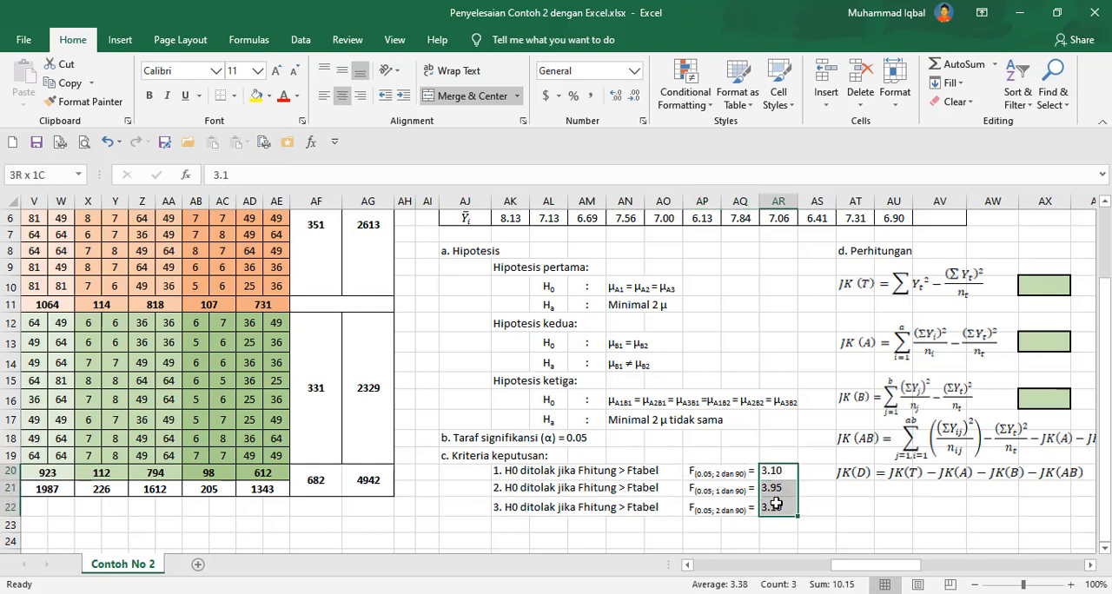
{"action": "left_click", "coordinate": [772, 472]}
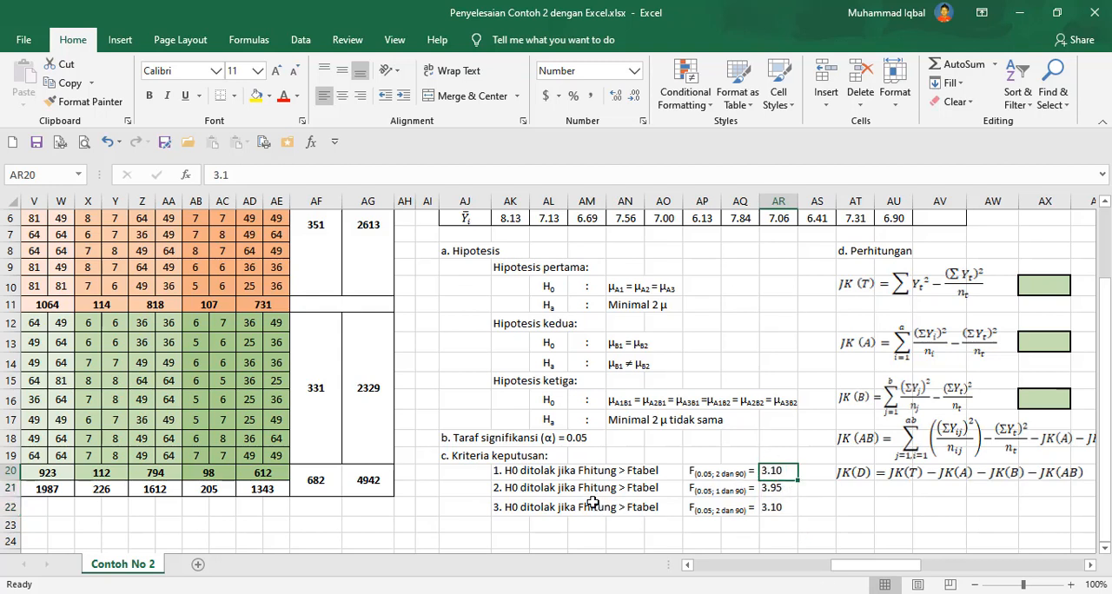
Review the hypothesis statement blocks and the decision criteria rows, bringing the calculation section into view.
{"action": "left_click_drag", "start_coordinate": [514, 269], "coordinate": [720, 424]}
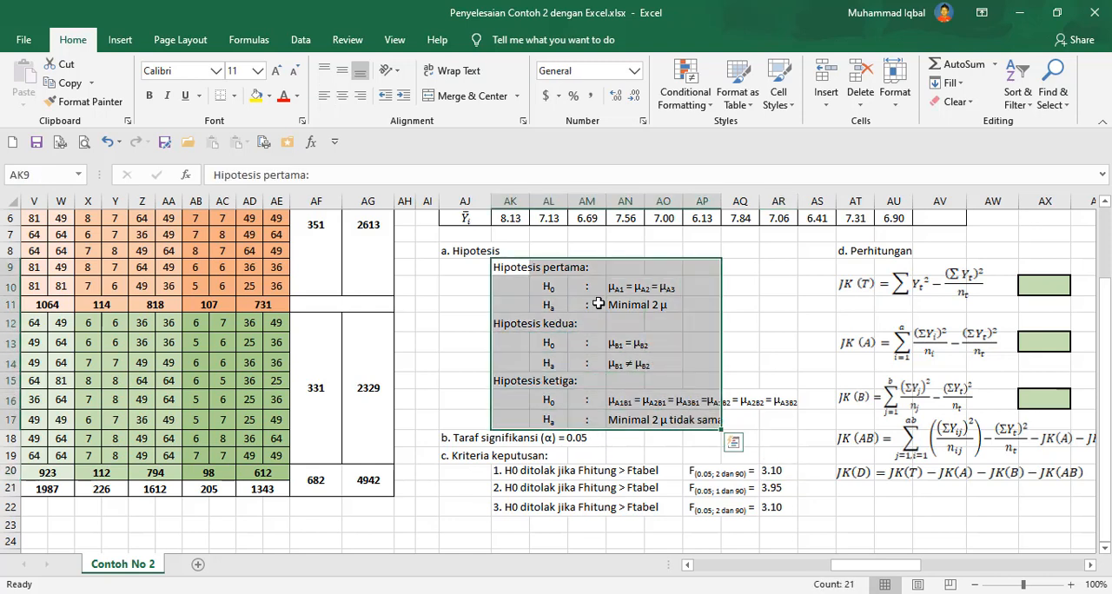
{"action": "left_click", "coordinate": [541, 267]}
{"action": "left_click", "coordinate": [534, 381]}
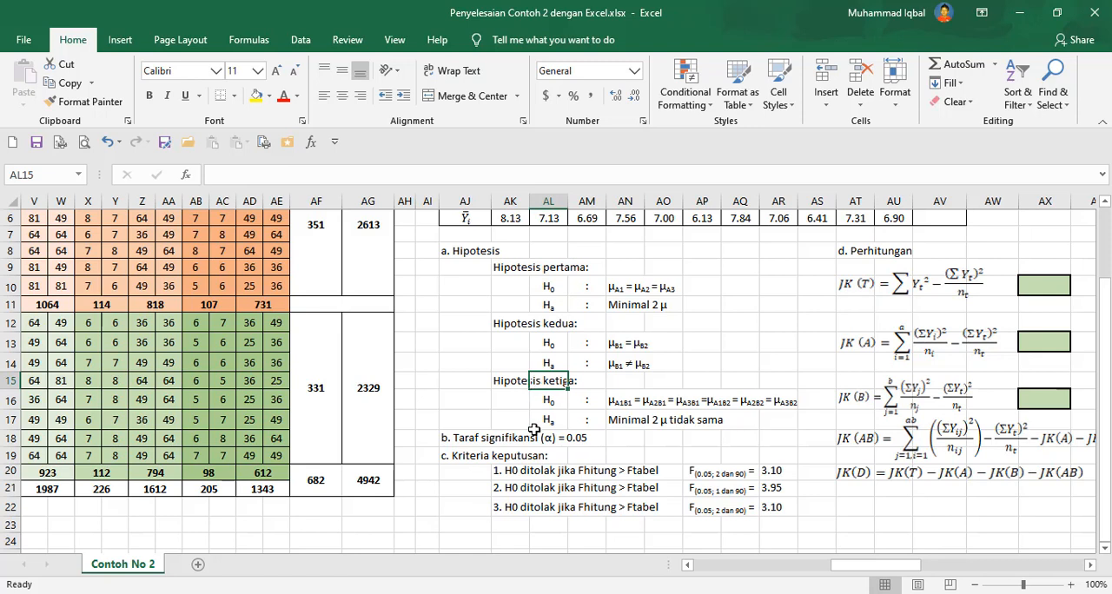
{"action": "left_click_drag", "start_coordinate": [519, 383], "coordinate": [550, 381]}
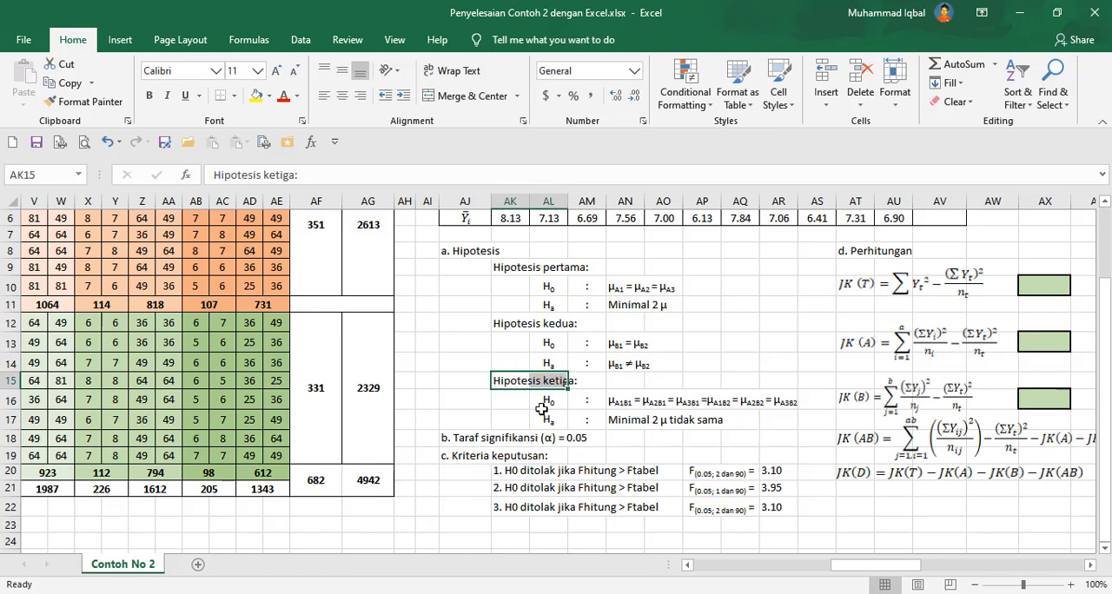
{"action": "left_click_drag", "start_coordinate": [521, 470], "coordinate": [554, 509]}
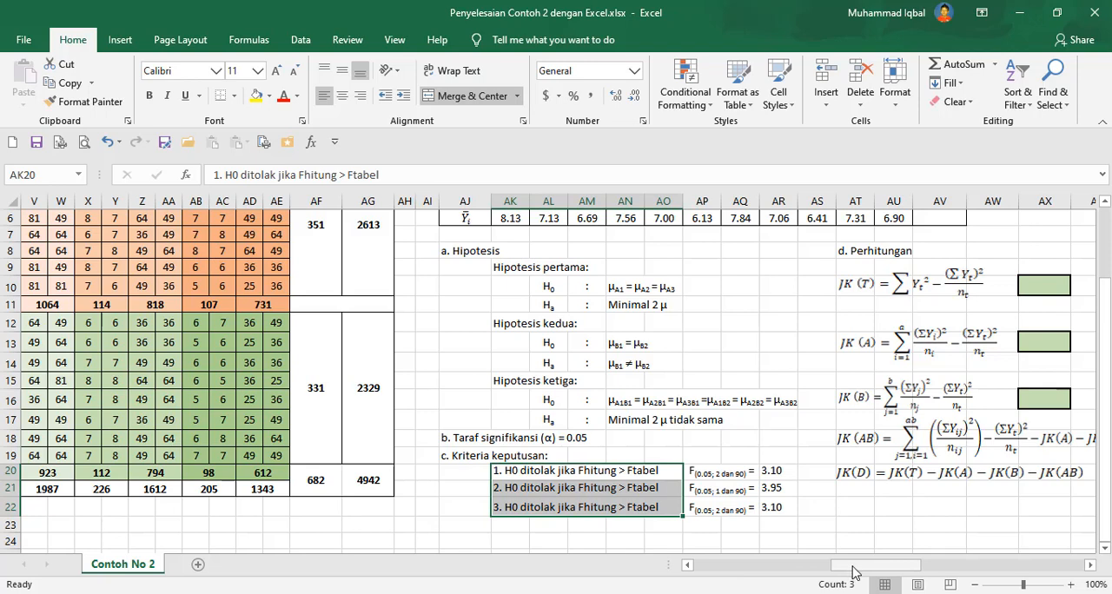
{"action": "left_click_drag", "start_coordinate": [855, 571], "coordinate": [927, 572]}
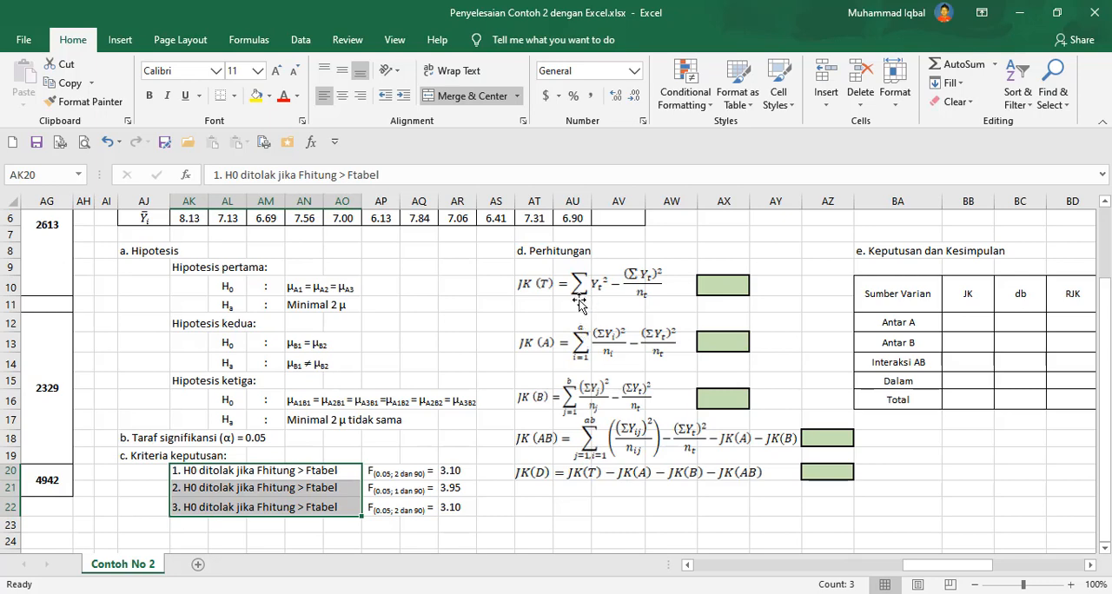
Examine the result cells for JK(T), JK(A), JK(B) and JK(AB) in the calculation section.
{"action": "scroll", "coordinate": [581, 304], "scroll_direction": "up", "scroll_amount": 2}
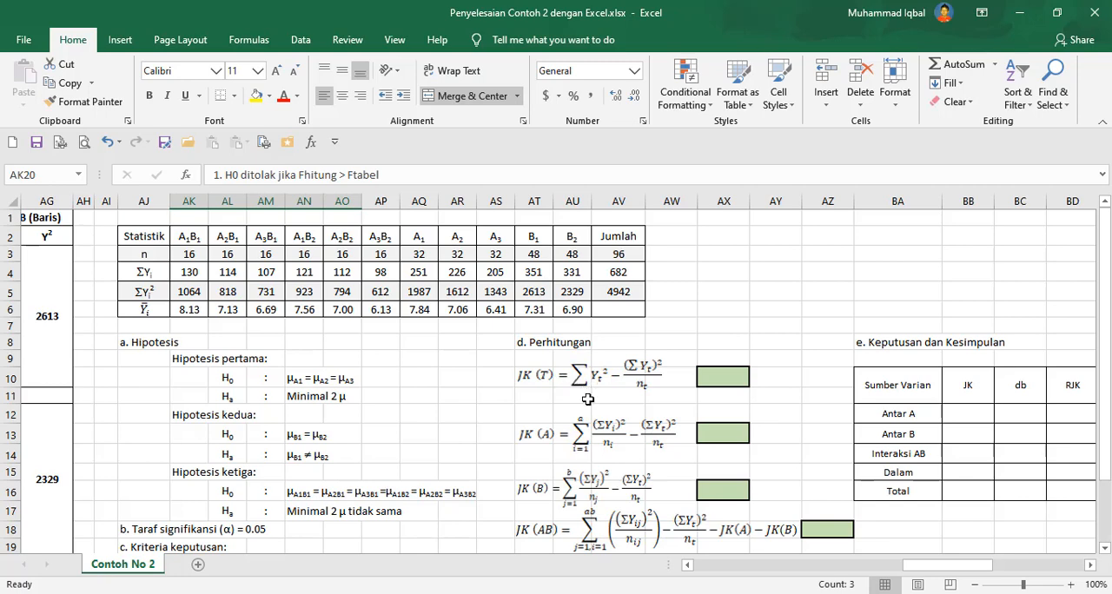
{"action": "scroll", "coordinate": [588, 399], "scroll_direction": "down", "scroll_amount": 2}
{"action": "scroll", "coordinate": [591, 391], "scroll_direction": "up", "scroll_amount": 2}
{"action": "left_click", "coordinate": [723, 376]}
{"action": "left_click", "coordinate": [723, 432]}
{"action": "left_click", "coordinate": [725, 490]}
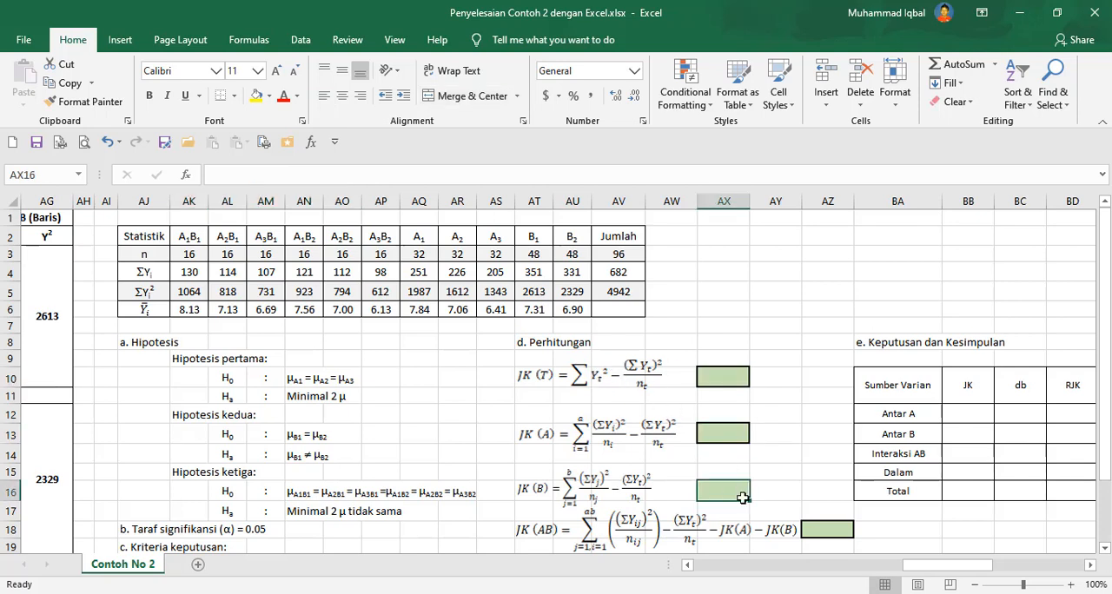
{"action": "left_click", "coordinate": [827, 529]}
{"action": "left_click", "coordinate": [725, 375]}
{"action": "left_click", "coordinate": [725, 432]}
{"action": "left_click", "coordinate": [727, 490]}
{"action": "left_click", "coordinate": [841, 532]}
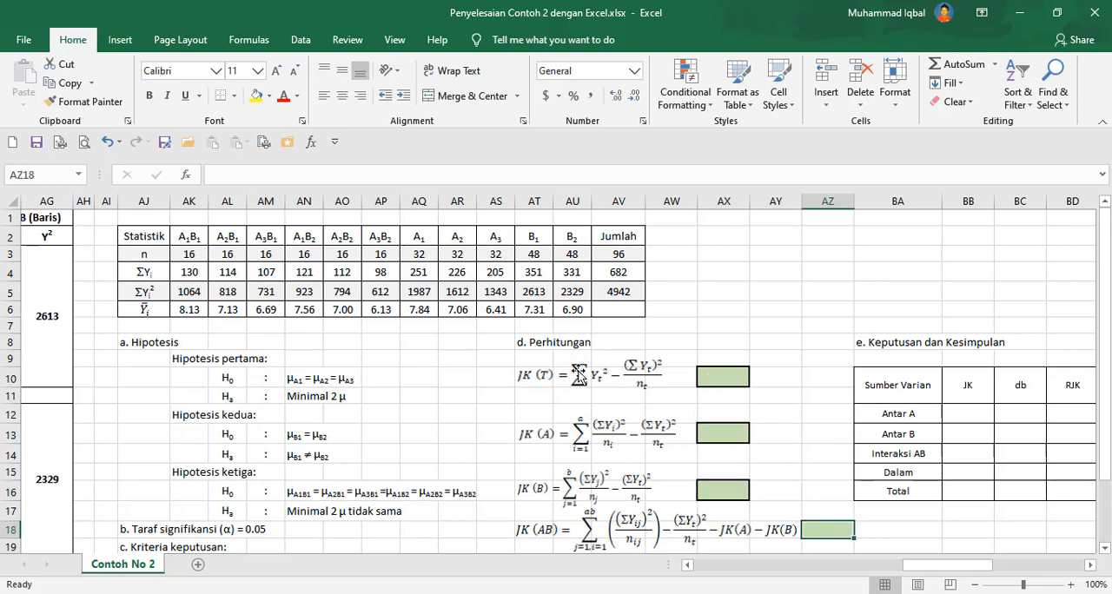
Enter the JK(T) formula =AV5-(AV4^2/AV3) in its result cell.
{"action": "left_click", "coordinate": [730, 375]}
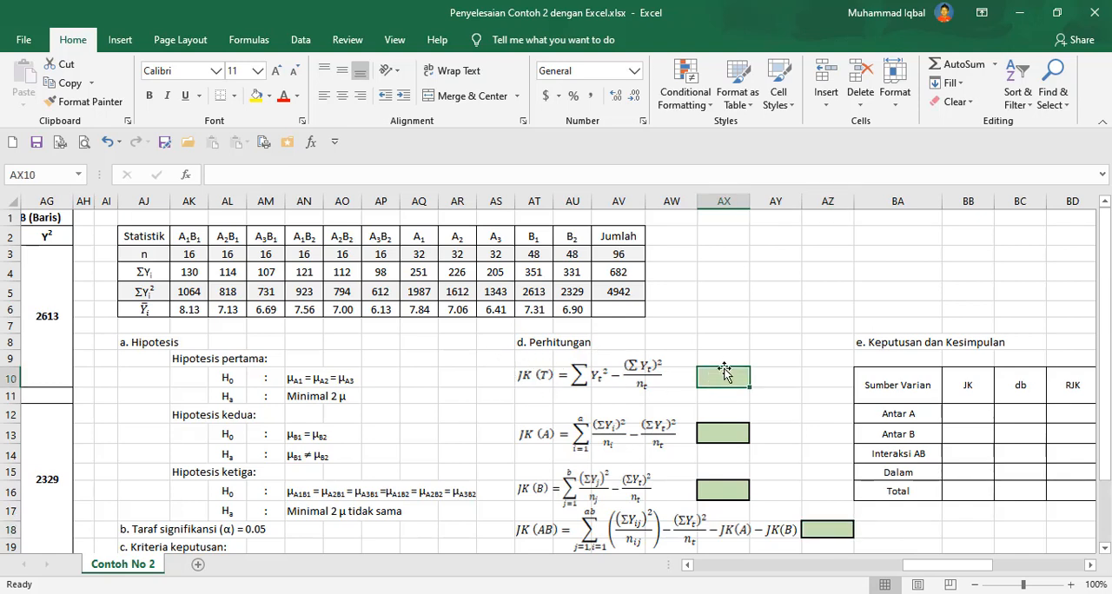
{"action": "type", "text": "="}
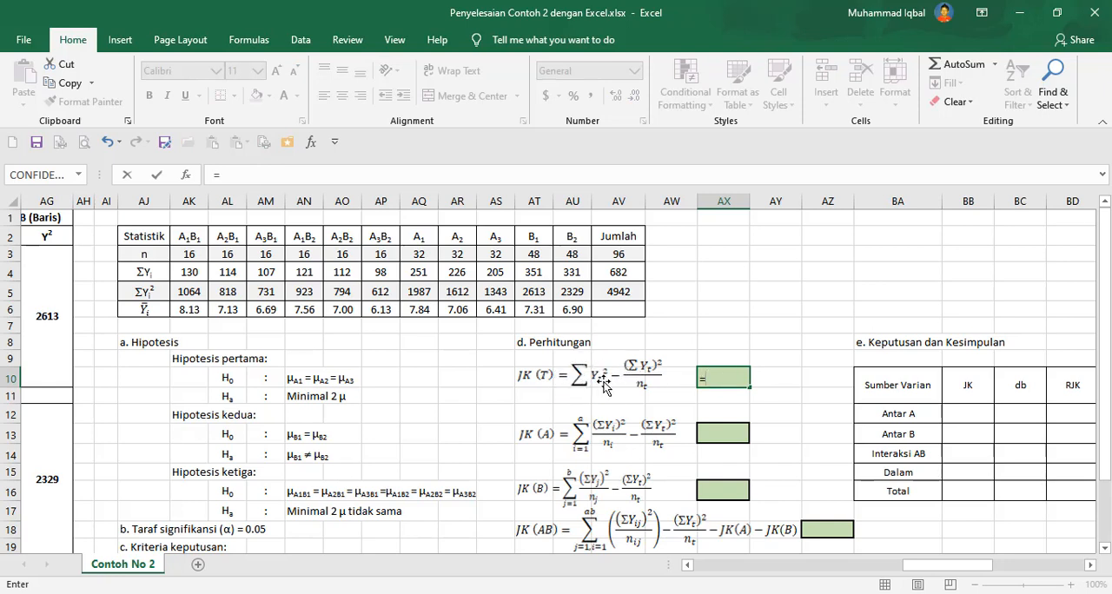
{"action": "left_click", "coordinate": [619, 291]}
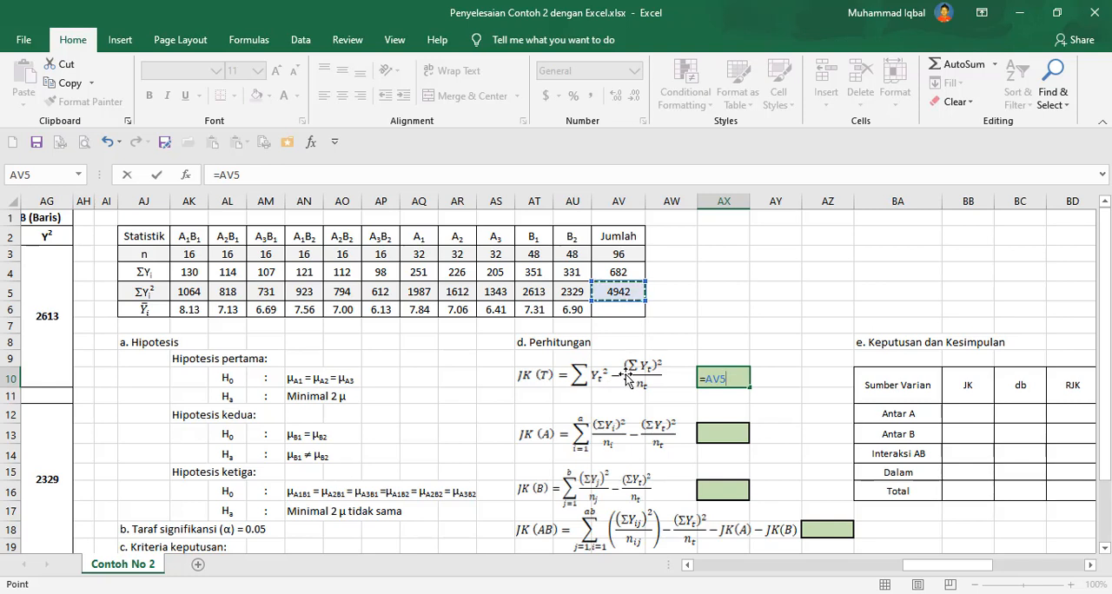
{"action": "type", "text": "-("}
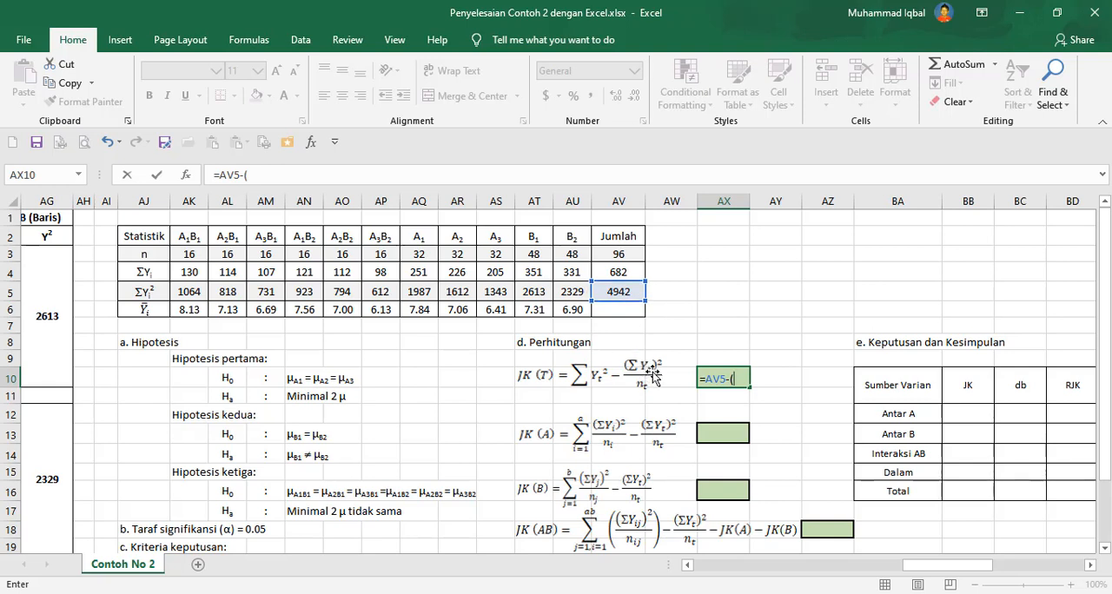
{"action": "left_click", "coordinate": [627, 272]}
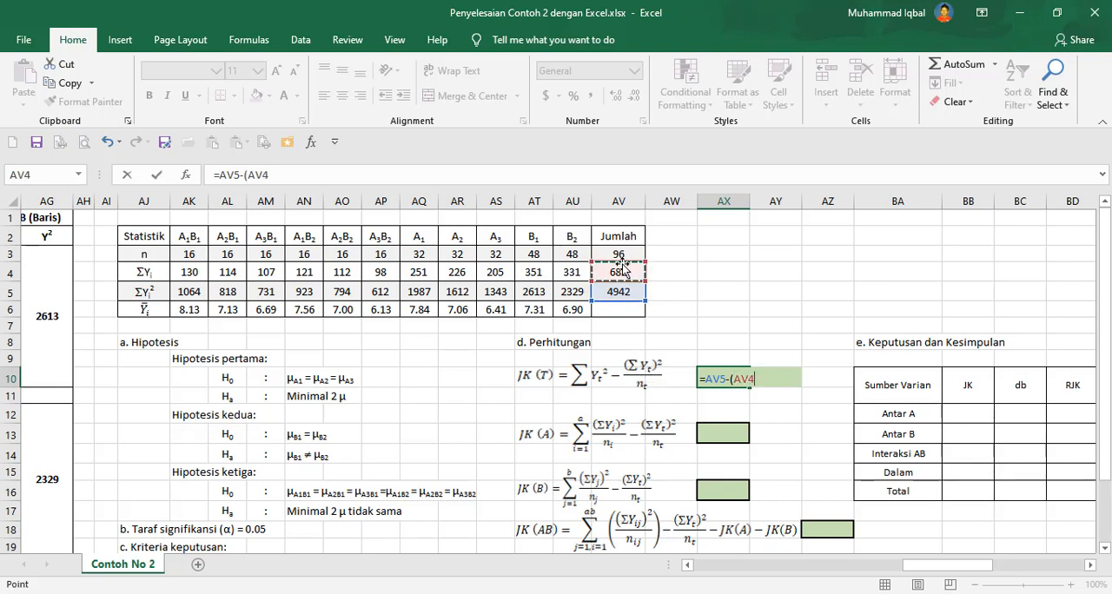
{"action": "type", "text": "^"}
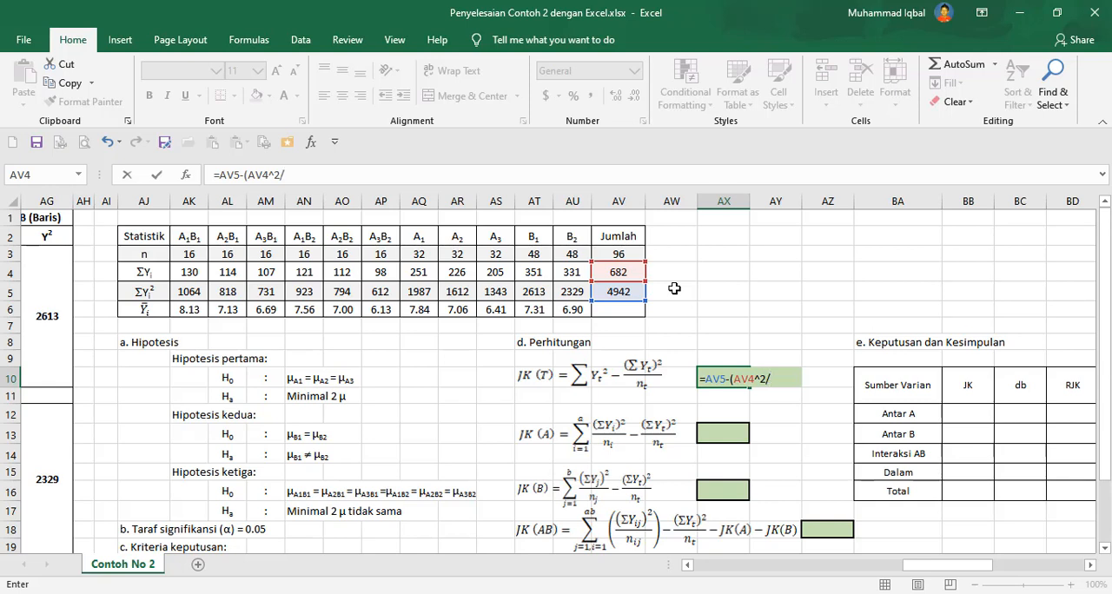
{"action": "type", "text": "2/"}
{"action": "left_click", "coordinate": [617, 252]}
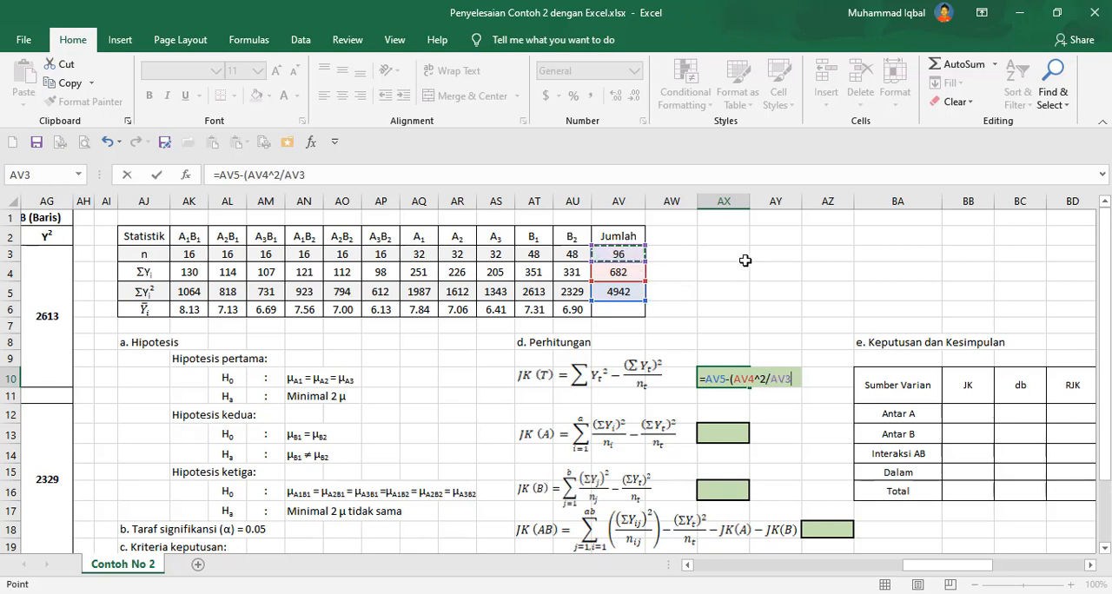
{"action": "type", "text": ")"}
{"action": "key", "text": "Return"}
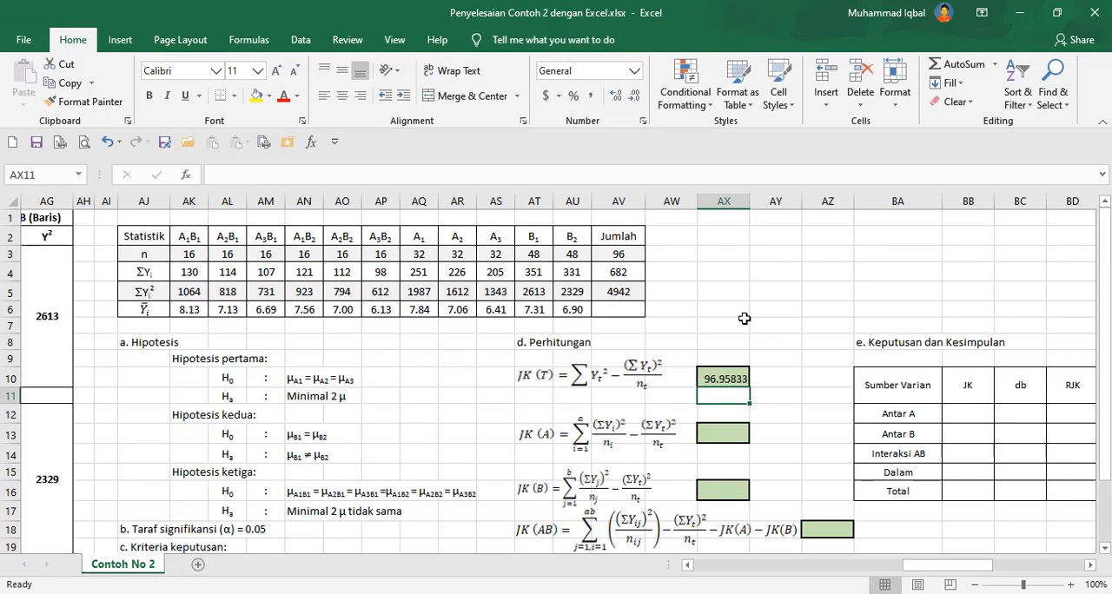
Enter the JK(A) formula =((AQ4^2/AQ3)+(AR4^2/AR3)+(AS4^2/AS3))-(AV4^2/AV3) in its result cell.
{"action": "left_click", "coordinate": [744, 428]}
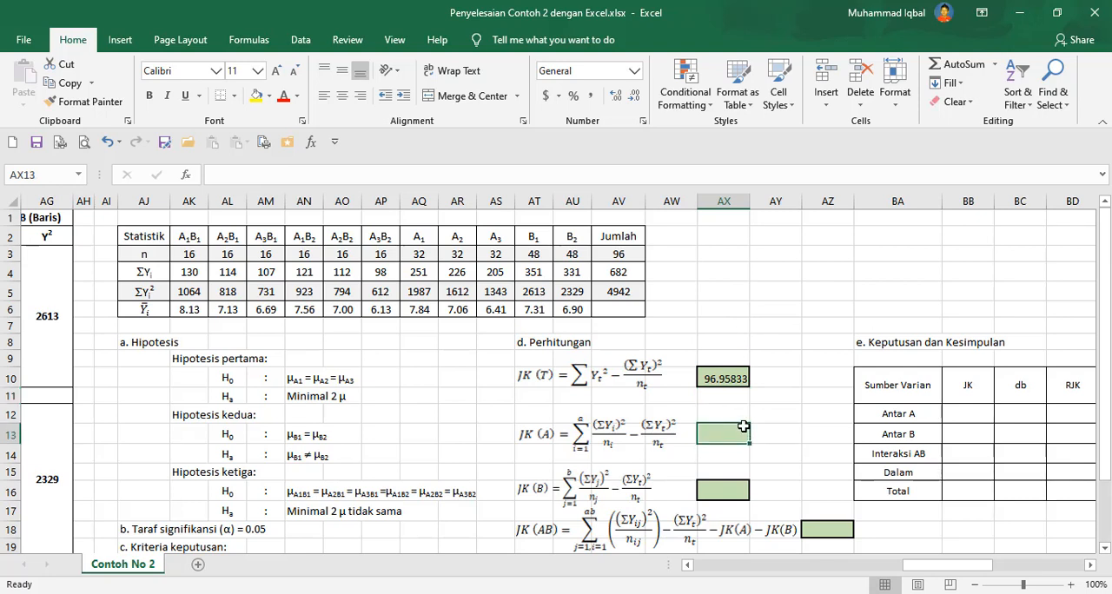
{"action": "type", "text": "="}
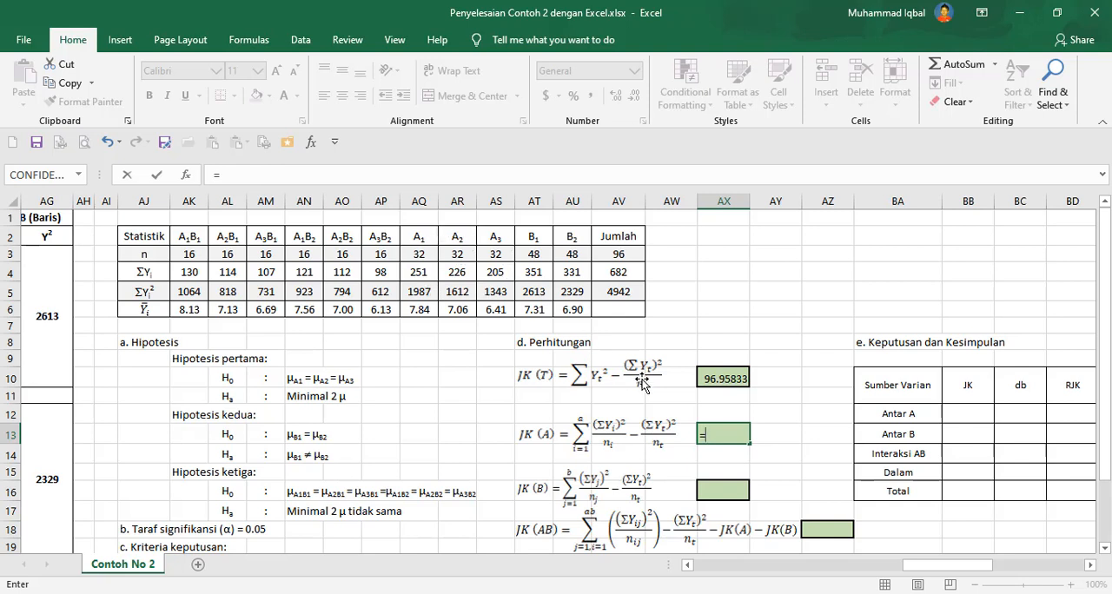
{"action": "type", "text": "(("}
{"action": "left_click", "coordinate": [429, 271]}
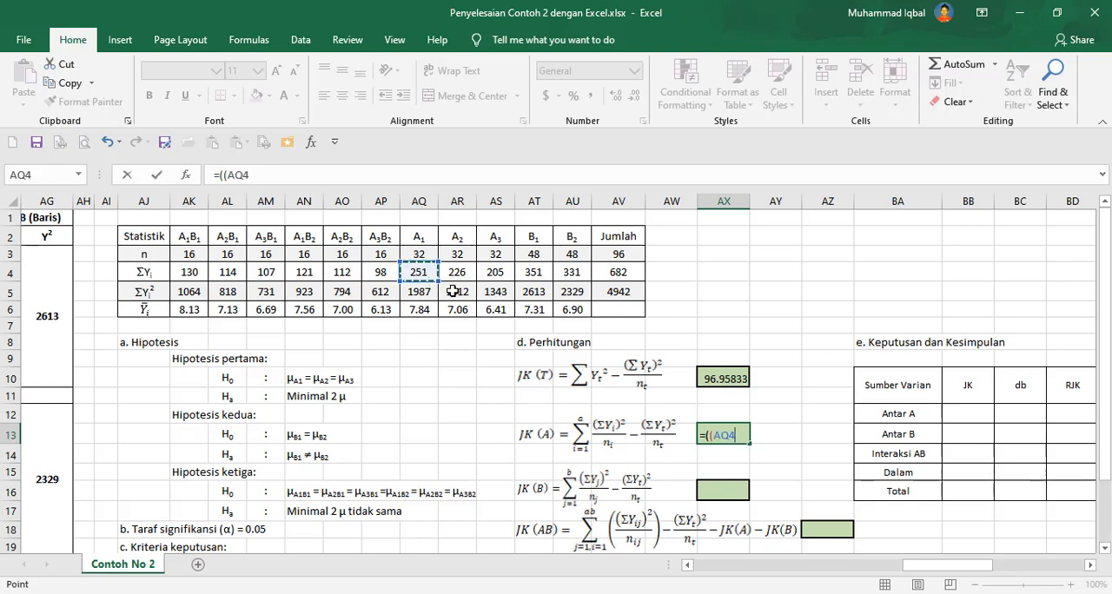
{"action": "type", "text": "^2/"}
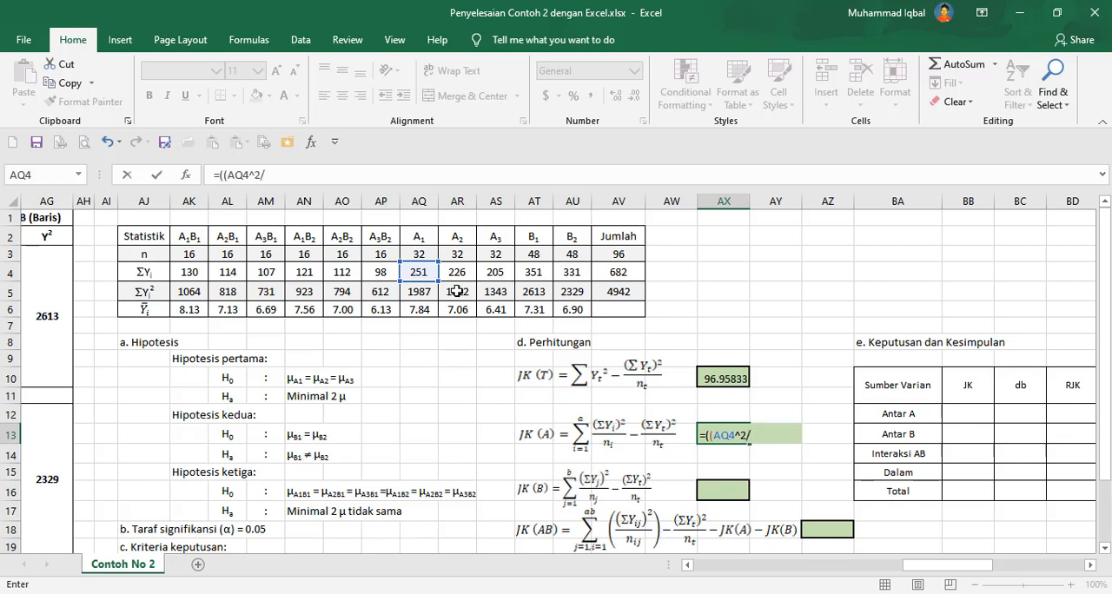
{"action": "left_click", "coordinate": [420, 254]}
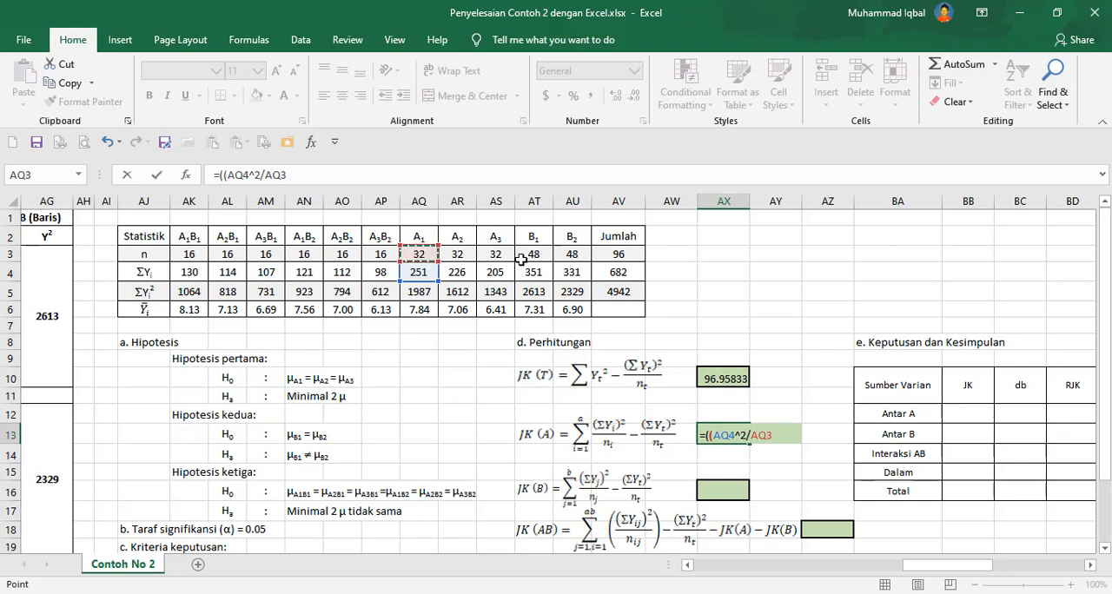
{"action": "type", "text": ")+("}
{"action": "left_click", "coordinate": [471, 272]}
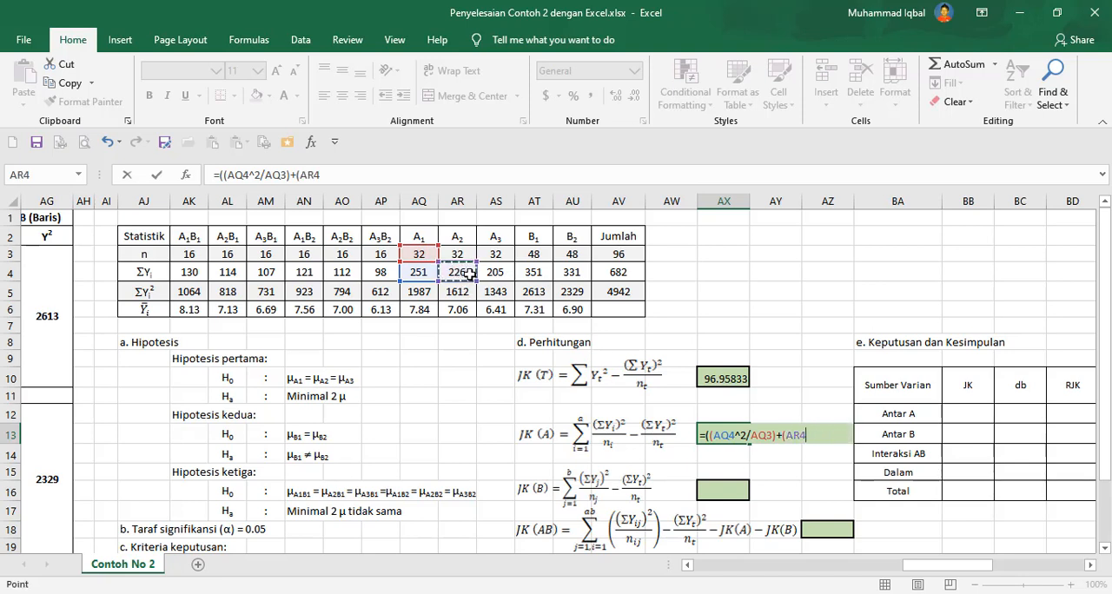
{"action": "type", "text": "^2/"}
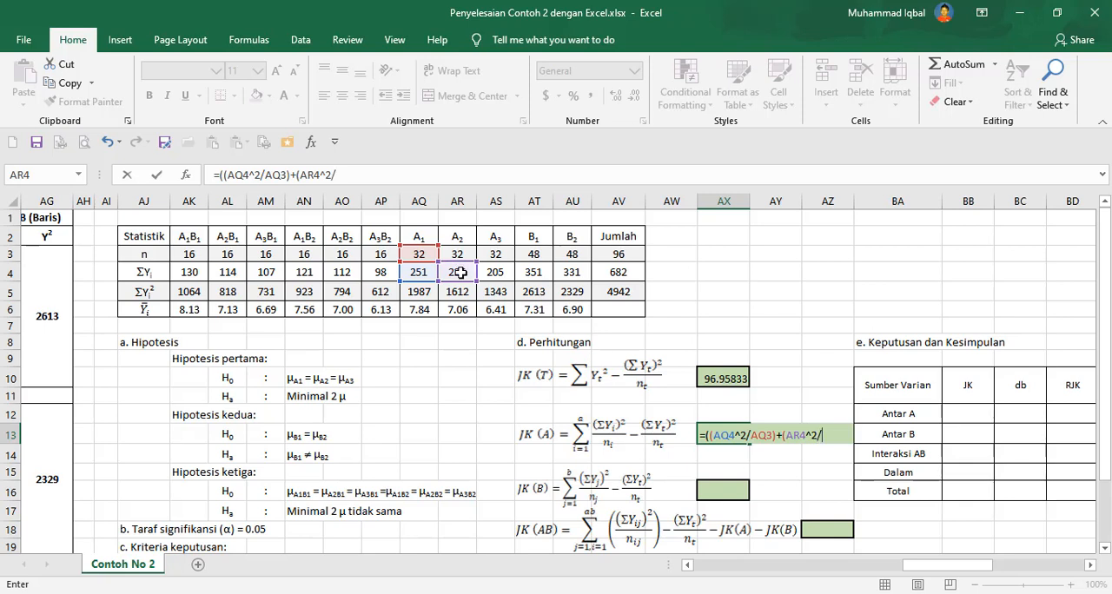
{"action": "left_click", "coordinate": [461, 254]}
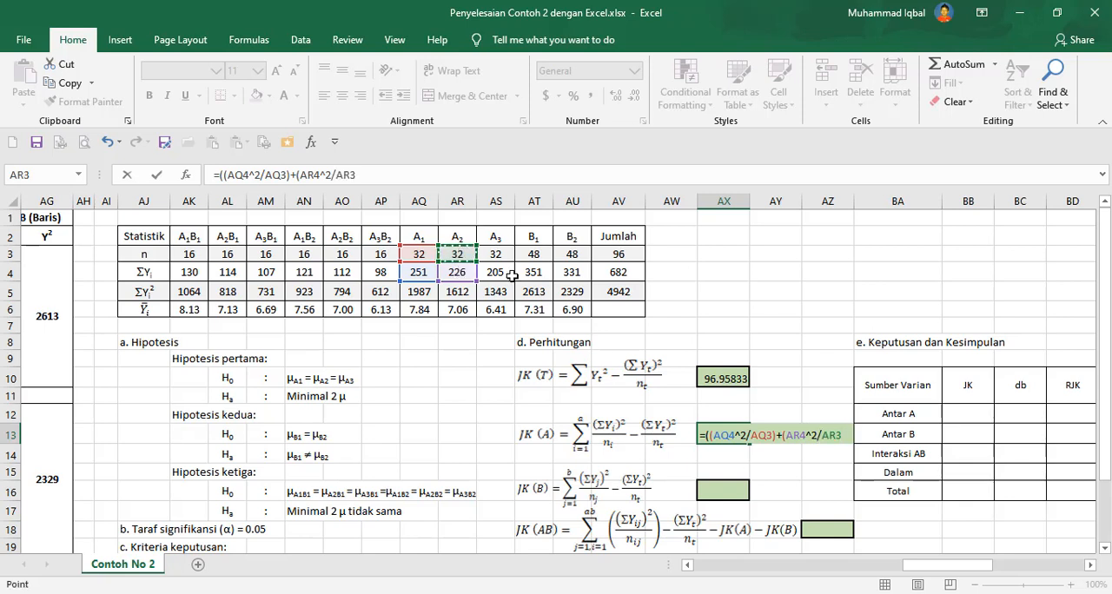
{"action": "type", "text": ")+("}
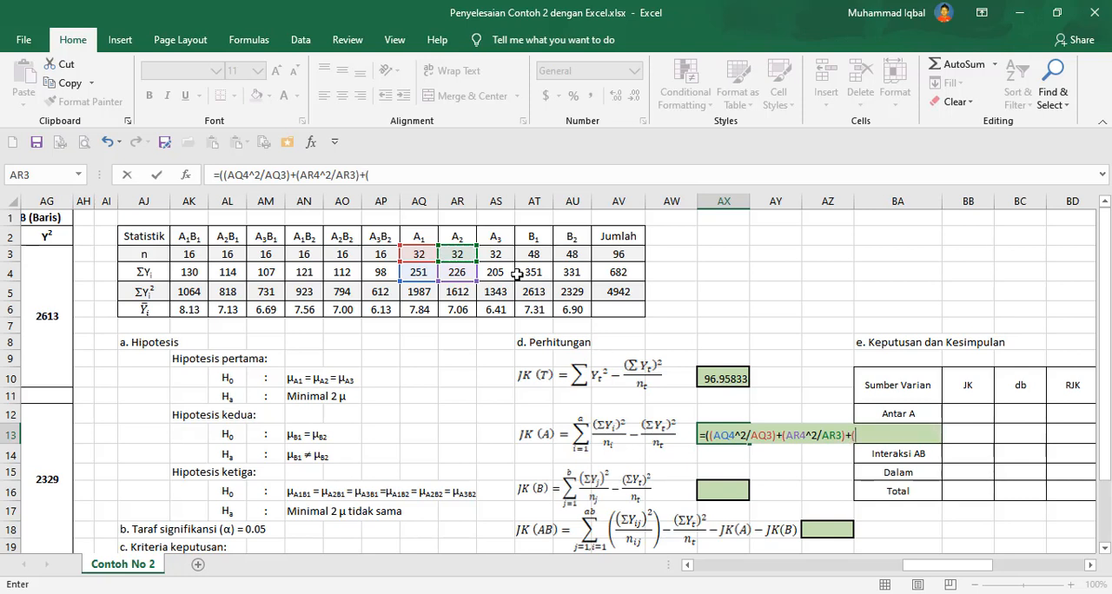
{"action": "left_click", "coordinate": [504, 272]}
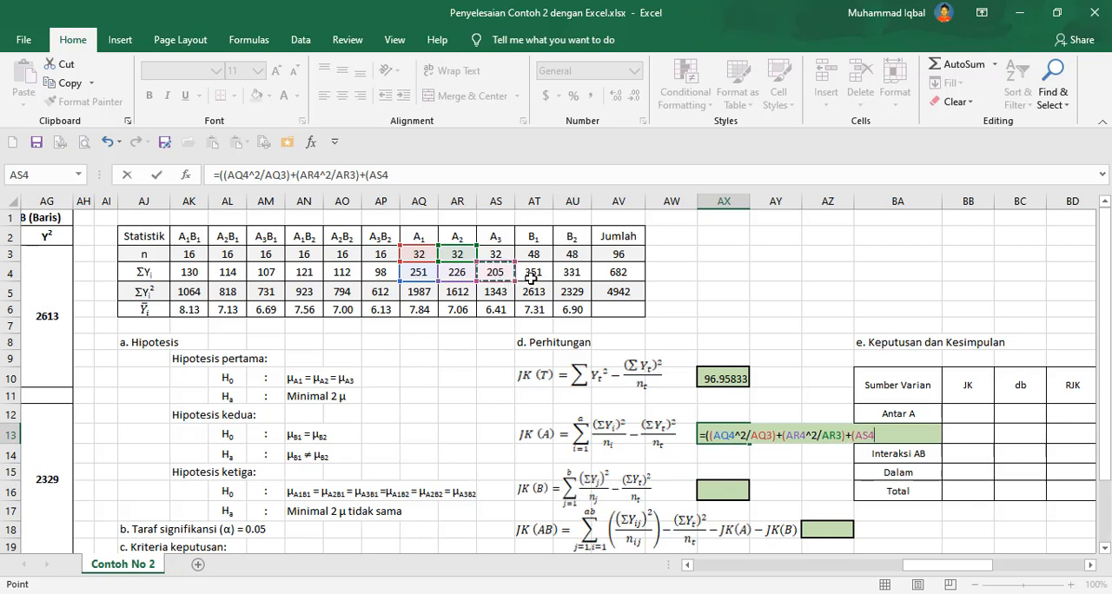
{"action": "type", "text": "^2/"}
{"action": "left_click", "coordinate": [497, 254]}
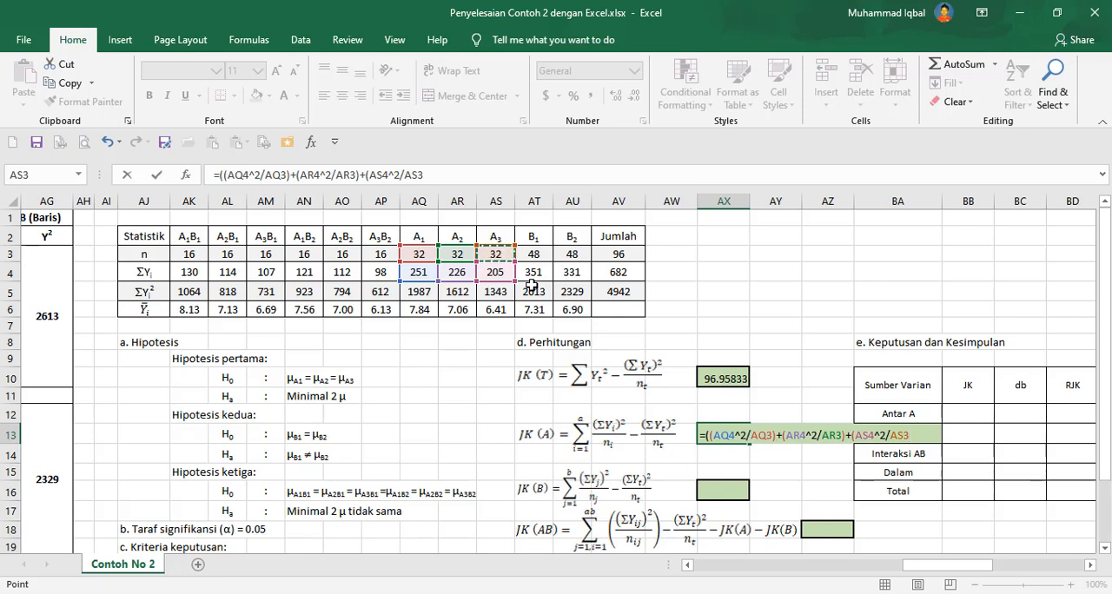
{"action": "type", "text": "))-("}
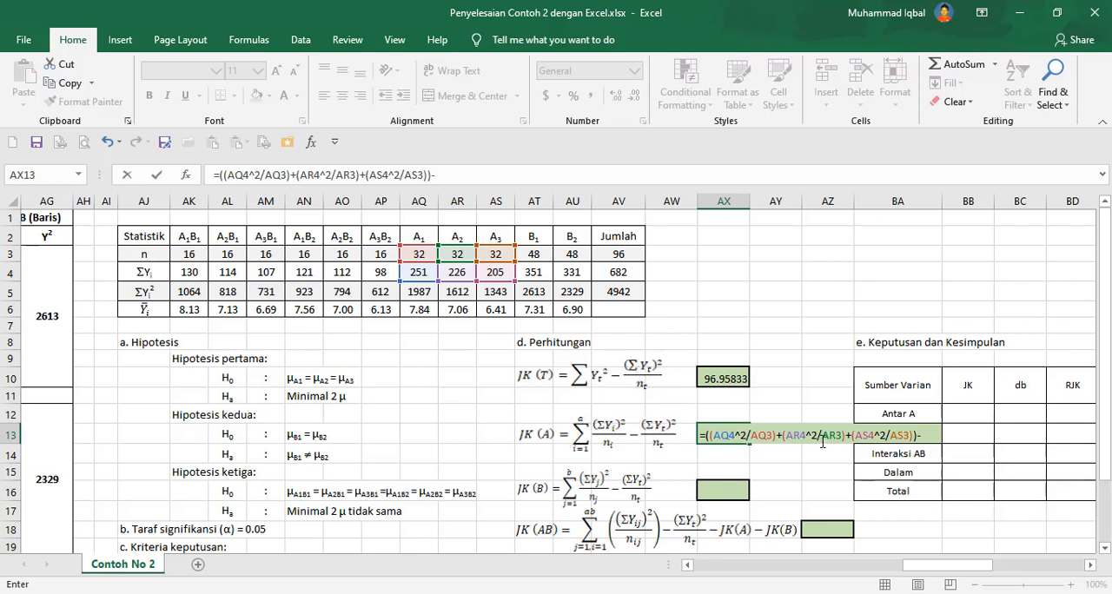
{"action": "left_click", "coordinate": [622, 276]}
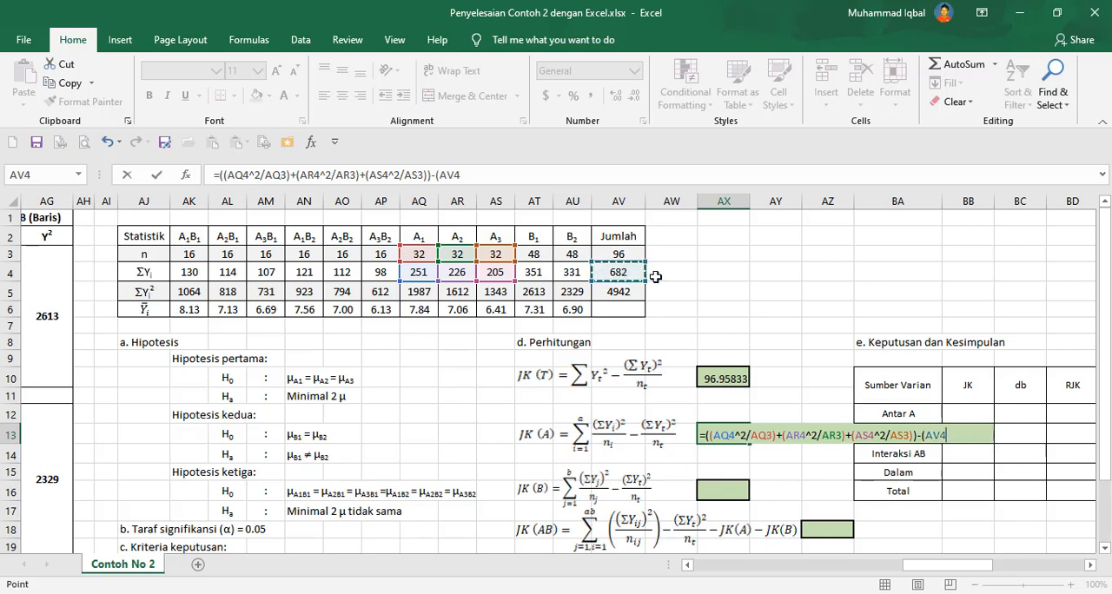
{"action": "type", "text": "^2/"}
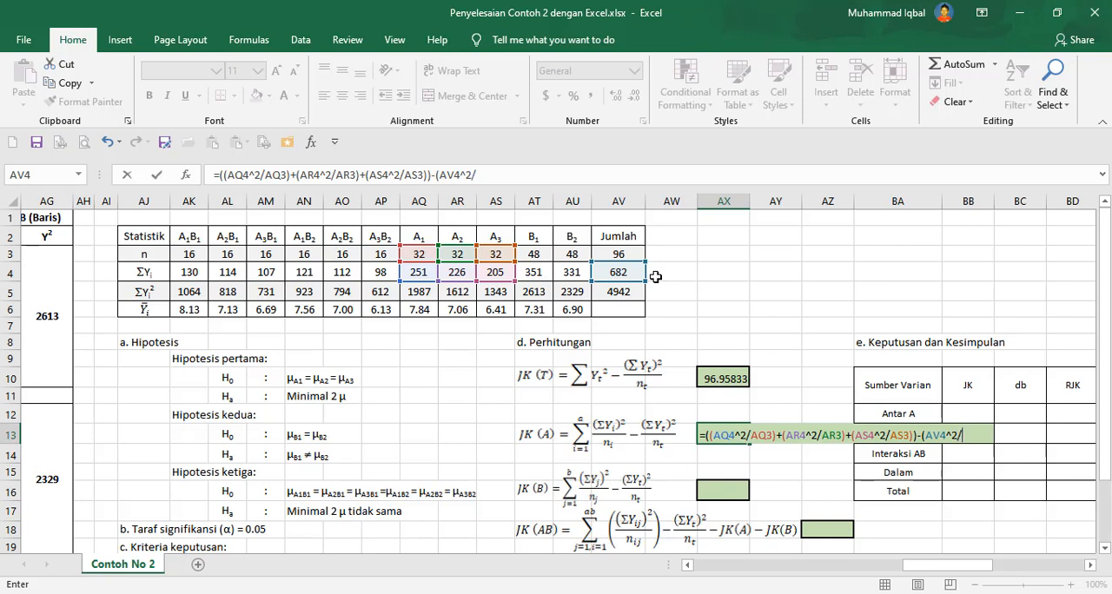
{"action": "left_click", "coordinate": [629, 253]}
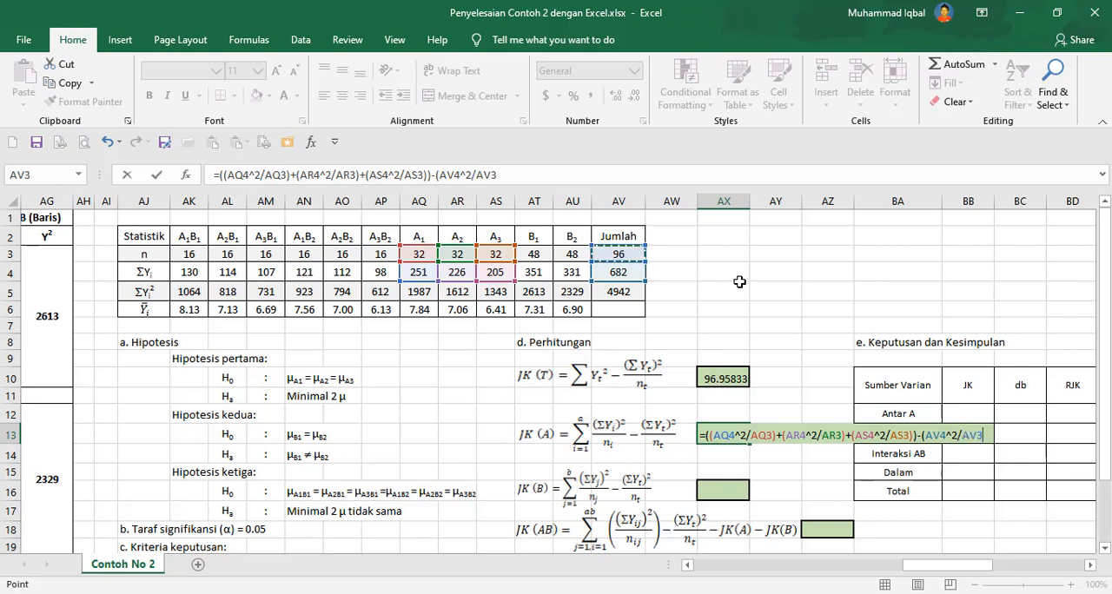
{"action": "type", "text": ")"}
{"action": "key", "text": "Return"}
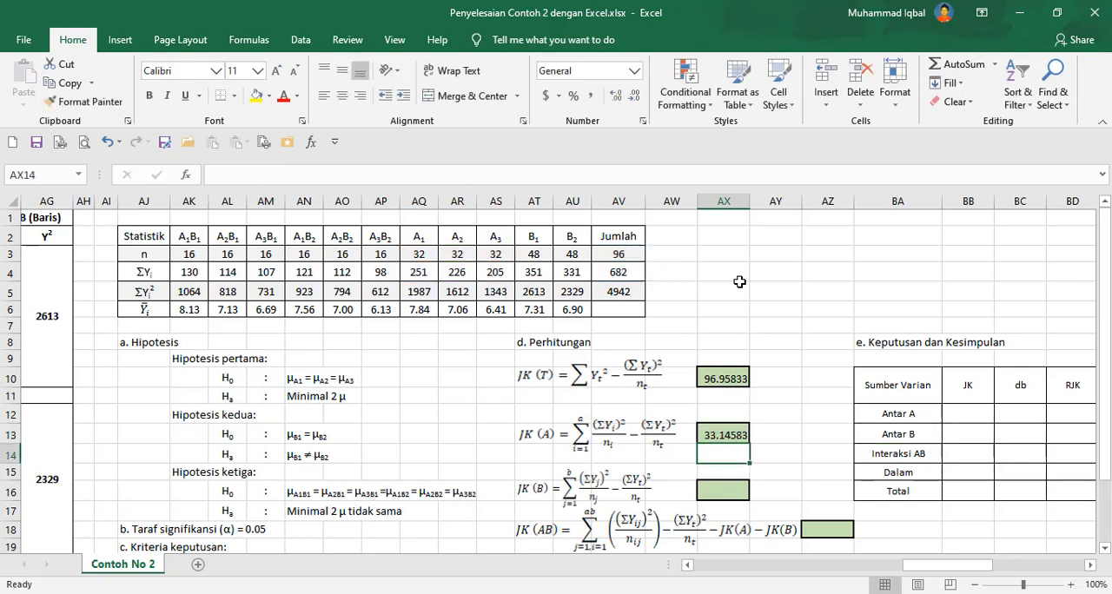
Enter the JK(B) formula =((AT4^2/AT3)+(AU4^2/AU3))-(AV4^2/AV3) in its result cell.
{"action": "left_click", "coordinate": [715, 492]}
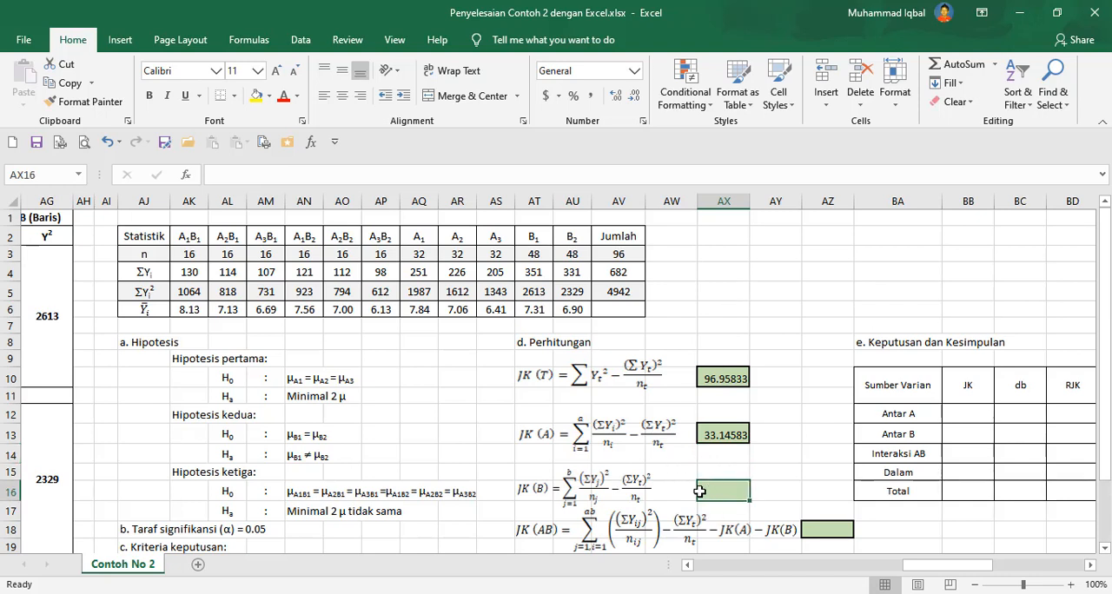
{"action": "type", "text": "="}
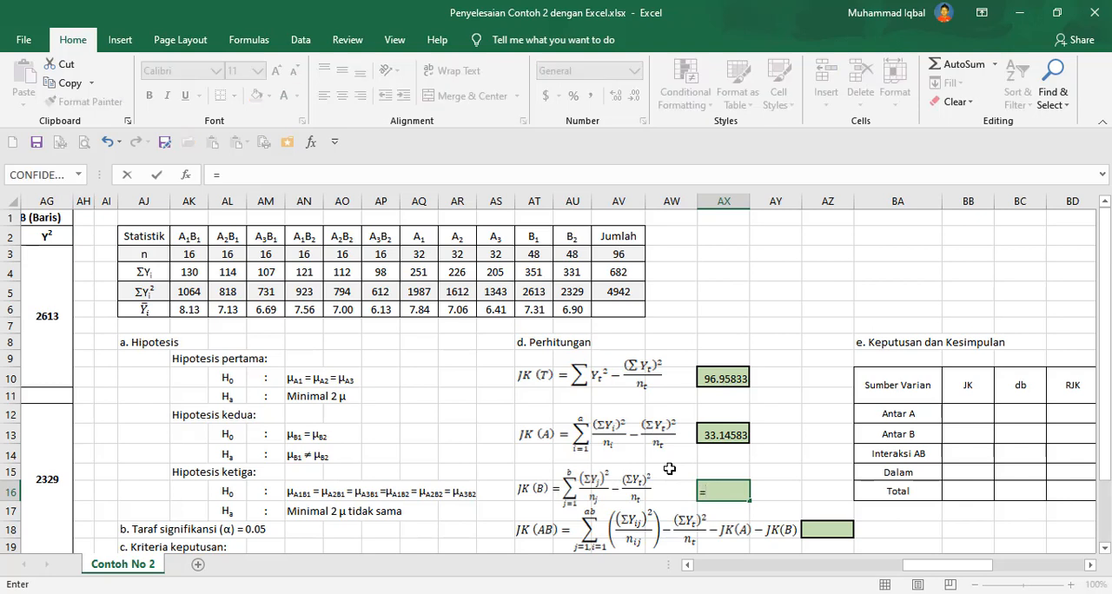
{"action": "type", "text": "(("}
{"action": "left_click", "coordinate": [536, 273]}
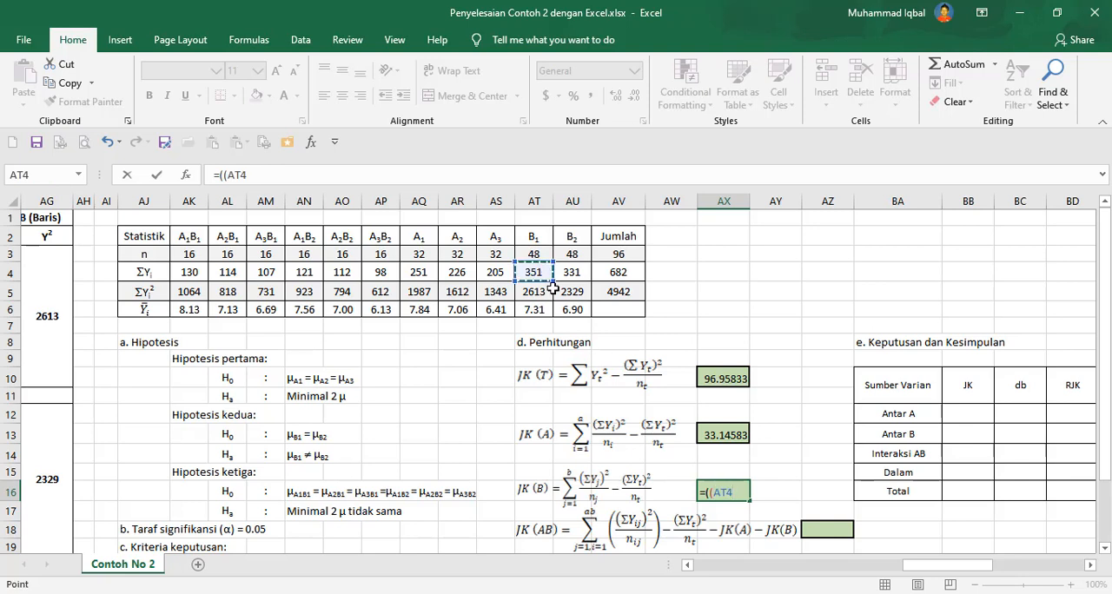
{"action": "type", "text": "^2/"}
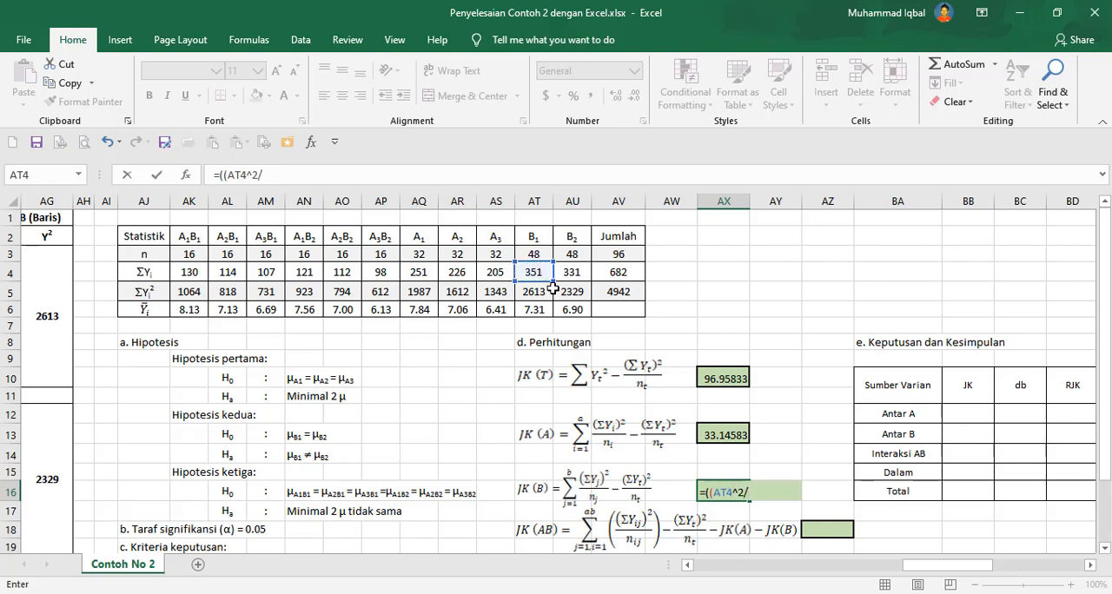
{"action": "left_click", "coordinate": [547, 253]}
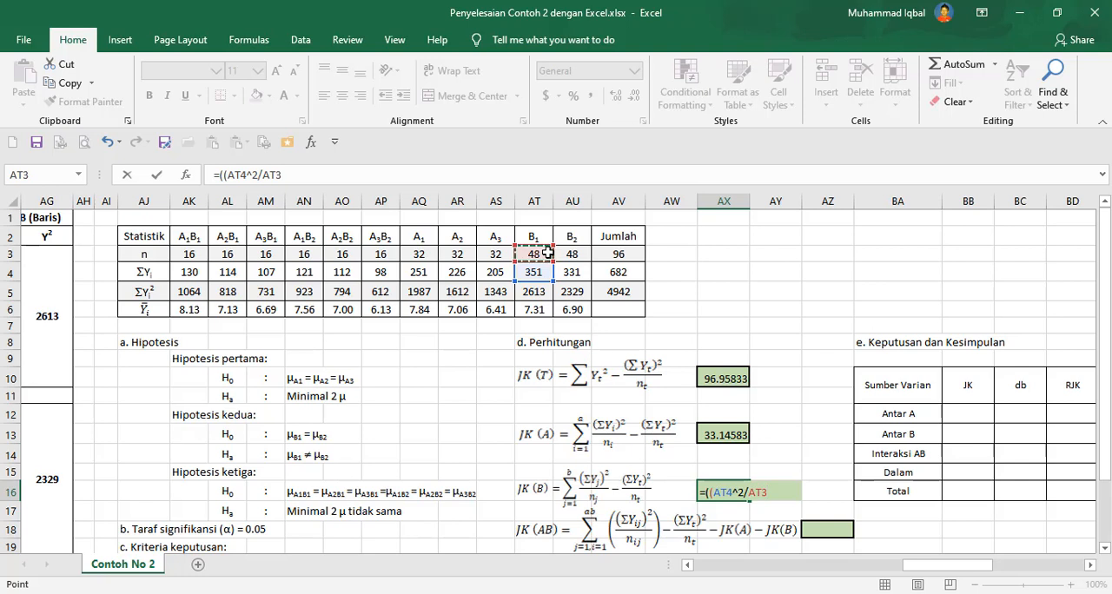
{"action": "type", "text": ")"}
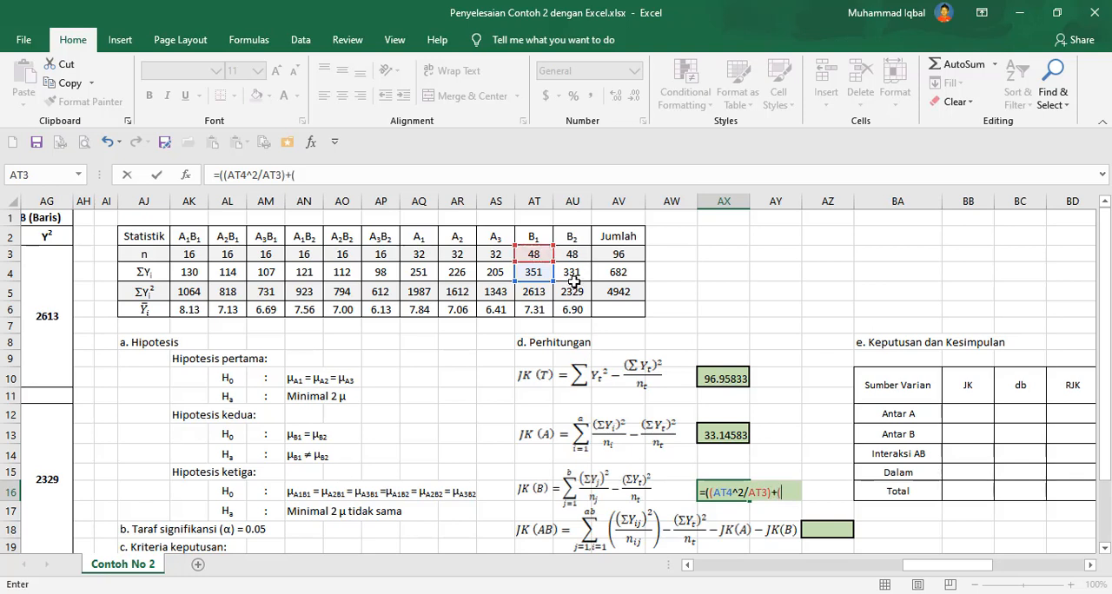
{"action": "type", "text": "+("}
{"action": "left_click", "coordinate": [572, 272]}
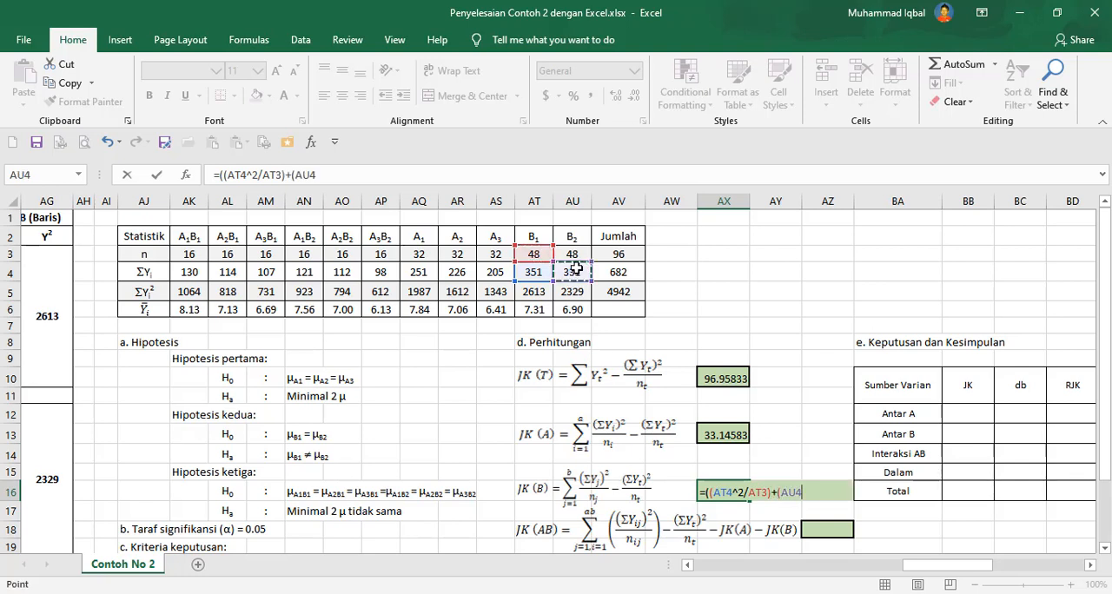
{"action": "type", "text": "^2/"}
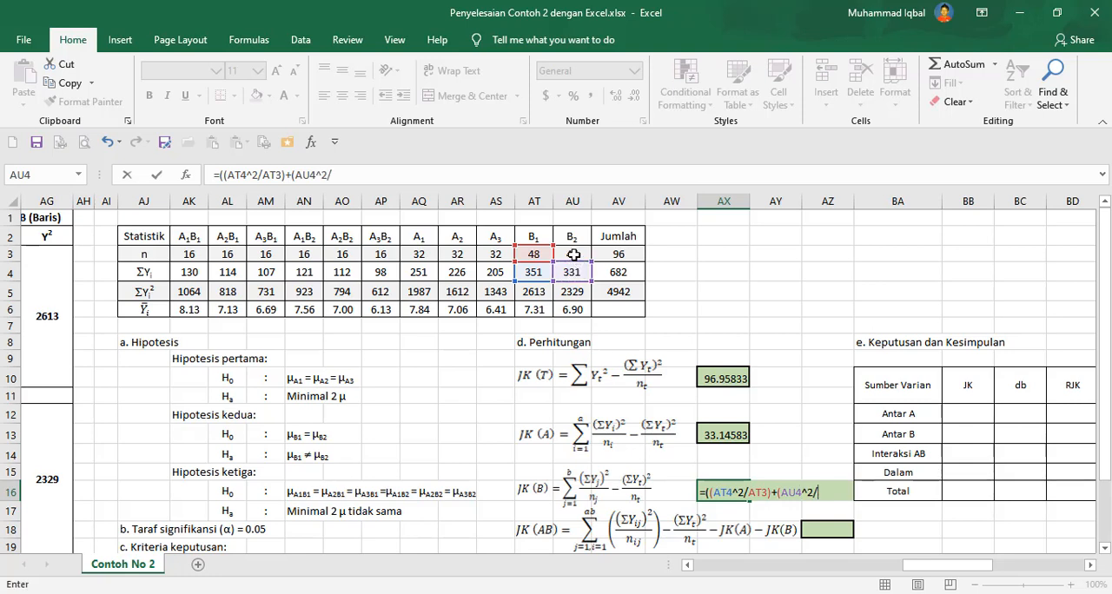
{"action": "left_click", "coordinate": [573, 254]}
{"action": "type", "text": "))"}
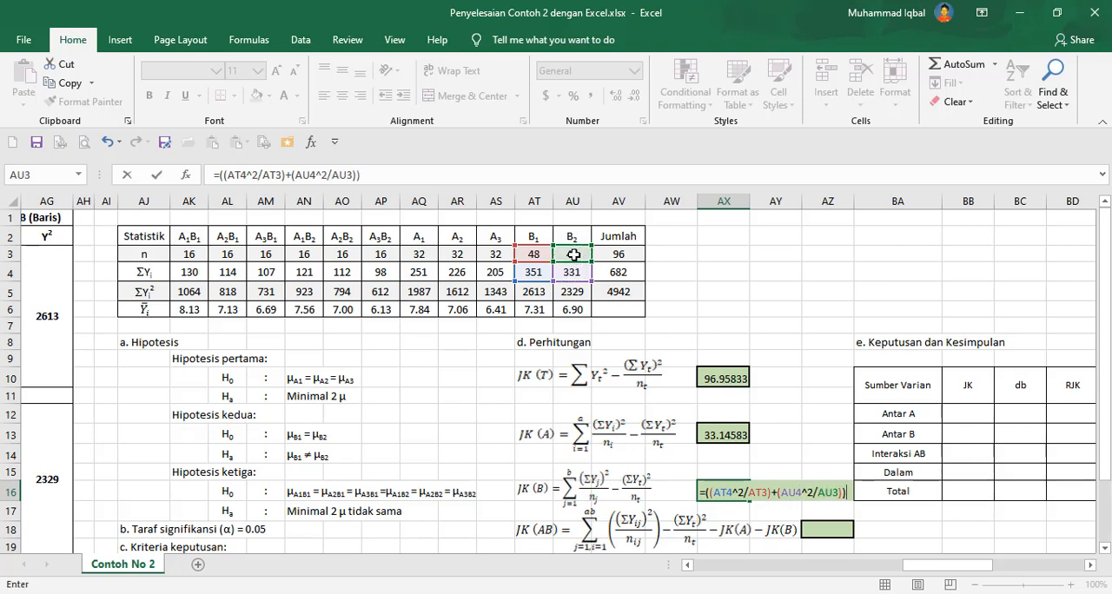
{"action": "type", "text": "-("}
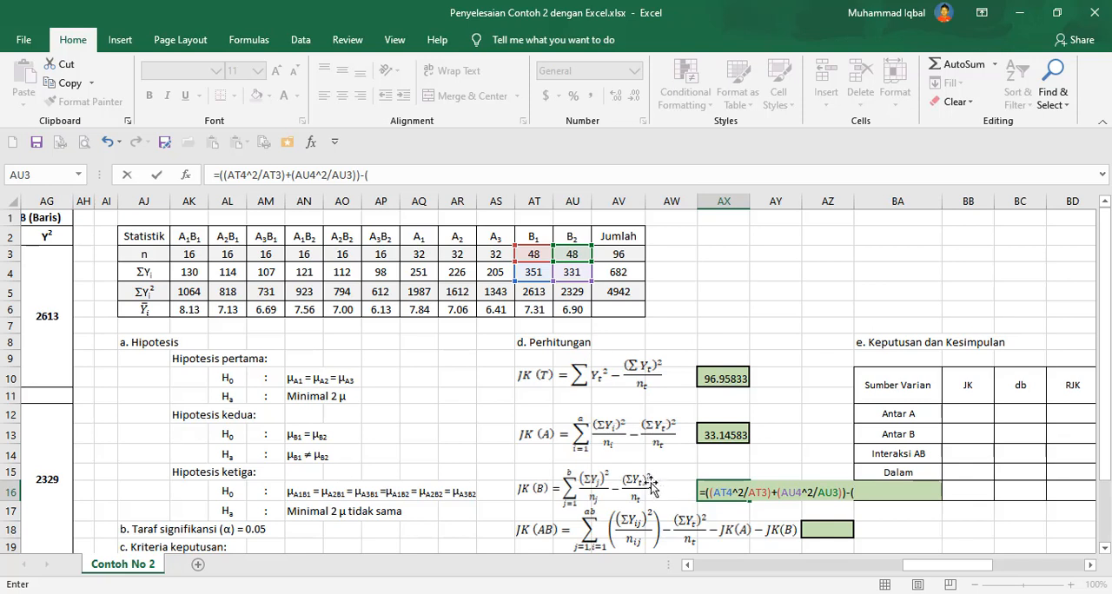
{"action": "left_click", "coordinate": [624, 272]}
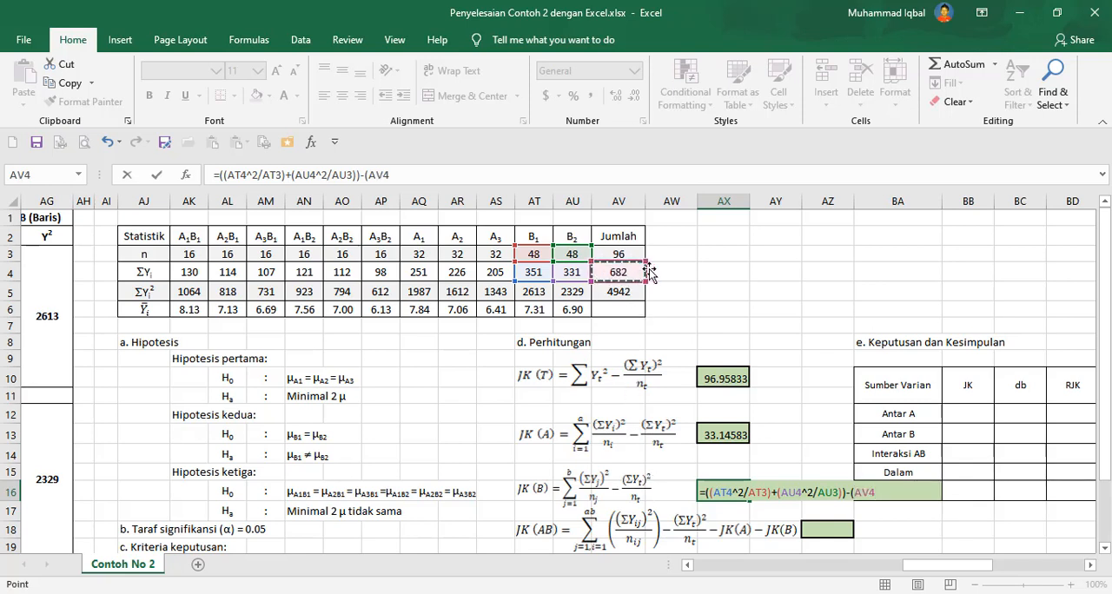
{"action": "type", "text": "^"}
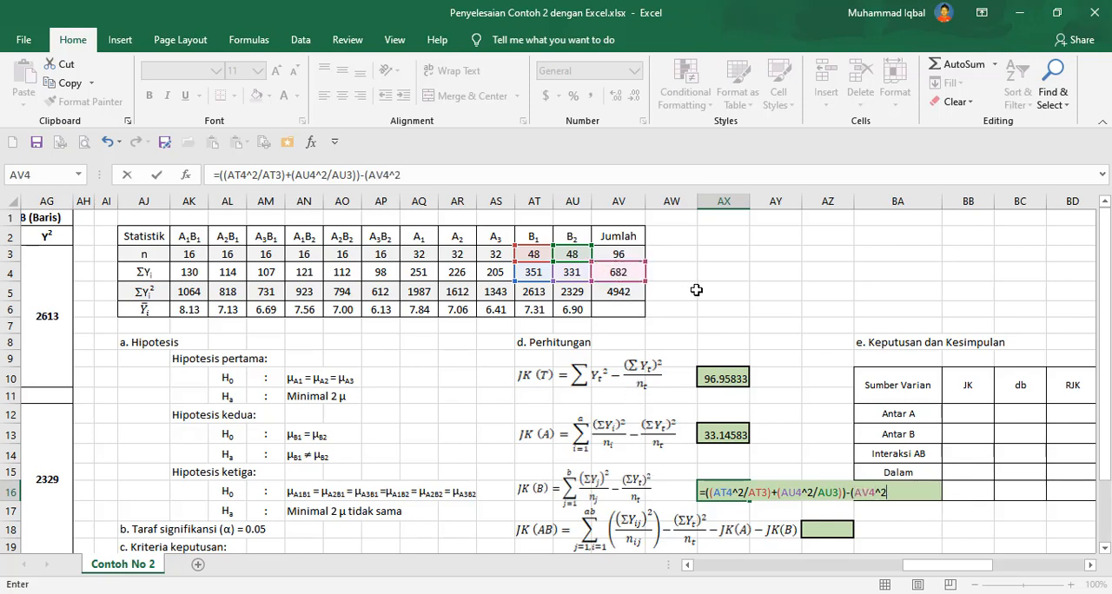
{"action": "type", "text": "2/"}
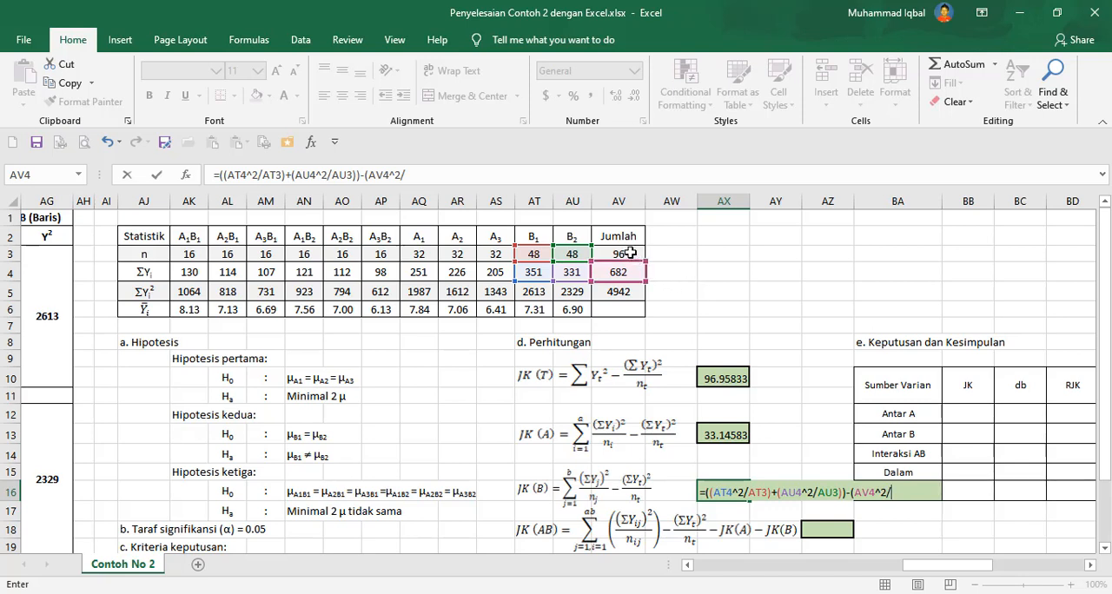
{"action": "left_click", "coordinate": [627, 254]}
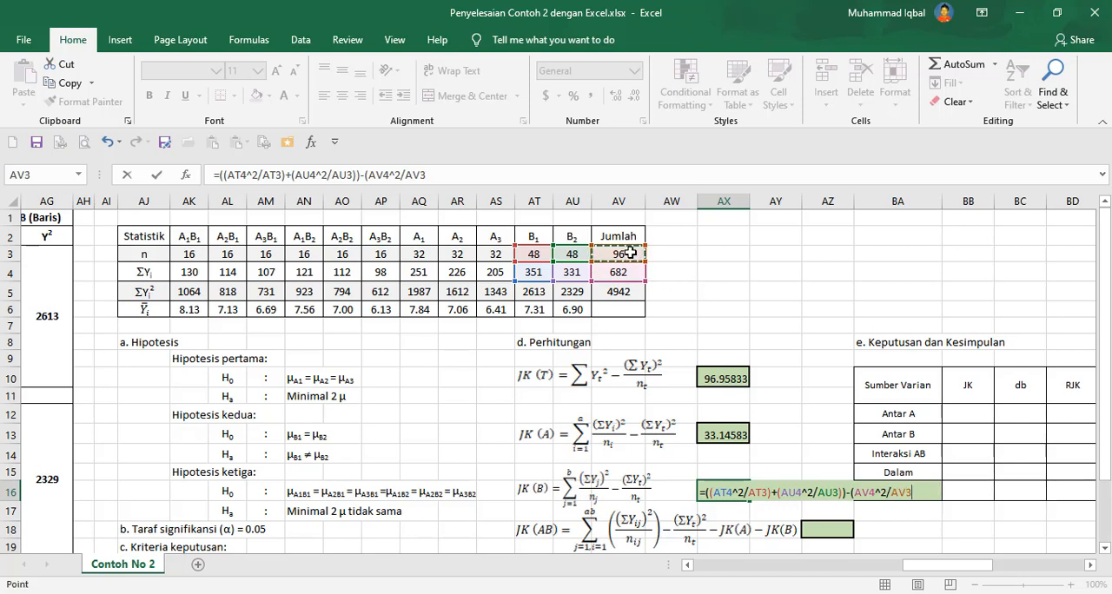
{"action": "type", "text": ")"}
{"action": "key", "text": "Return"}
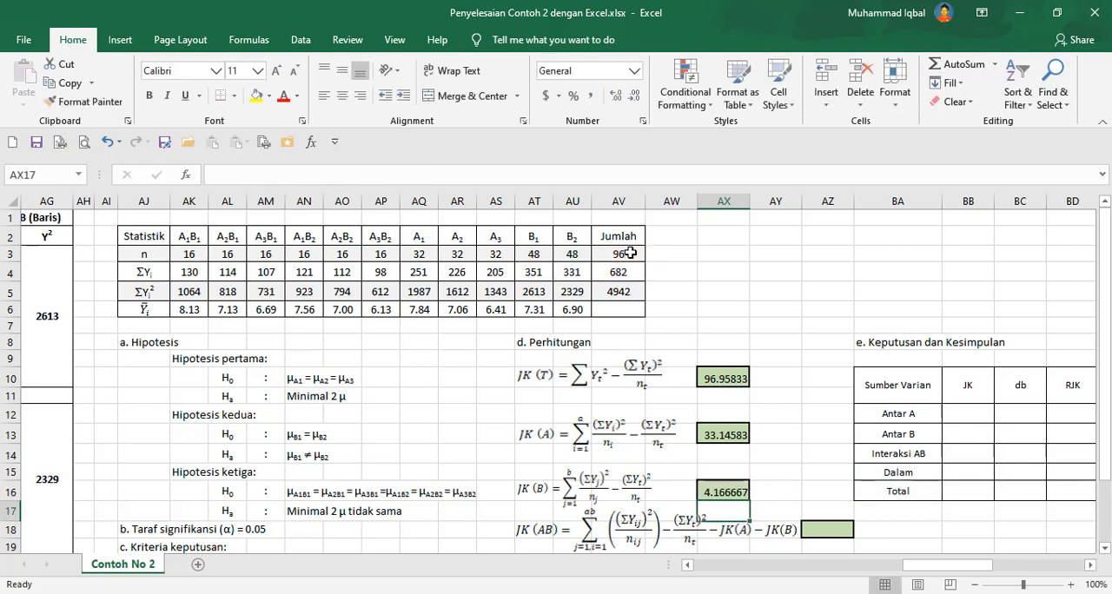
Select the JK(AB) result cell and look over the JK(D) formula row below it.
{"action": "left_click", "coordinate": [860, 530]}
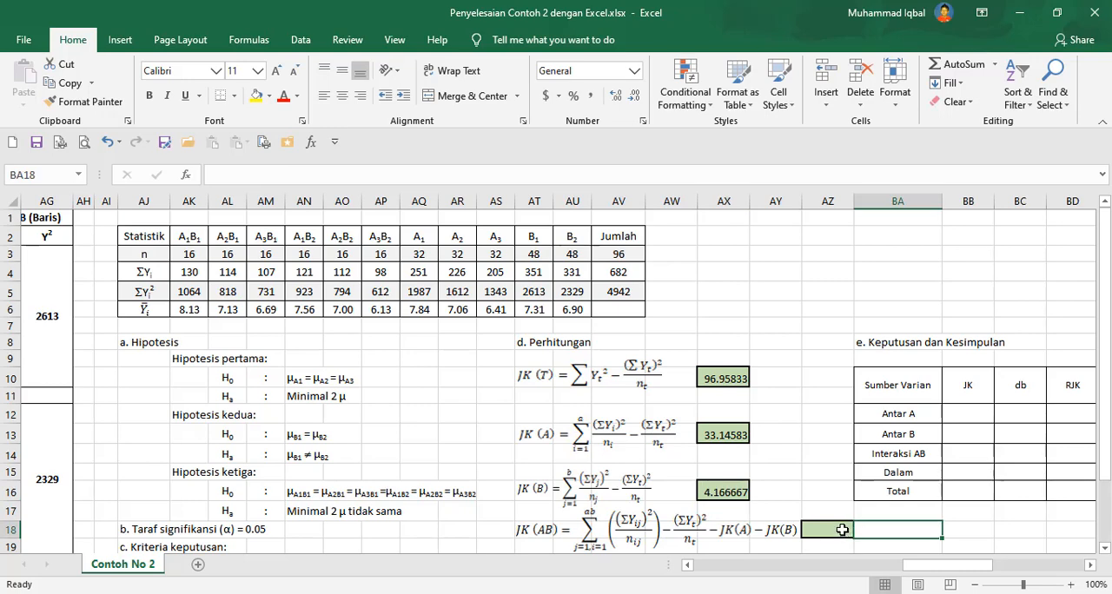
{"action": "left_click", "coordinate": [842, 529]}
{"action": "scroll", "coordinate": [912, 451], "scroll_direction": "down", "scroll_amount": 2}
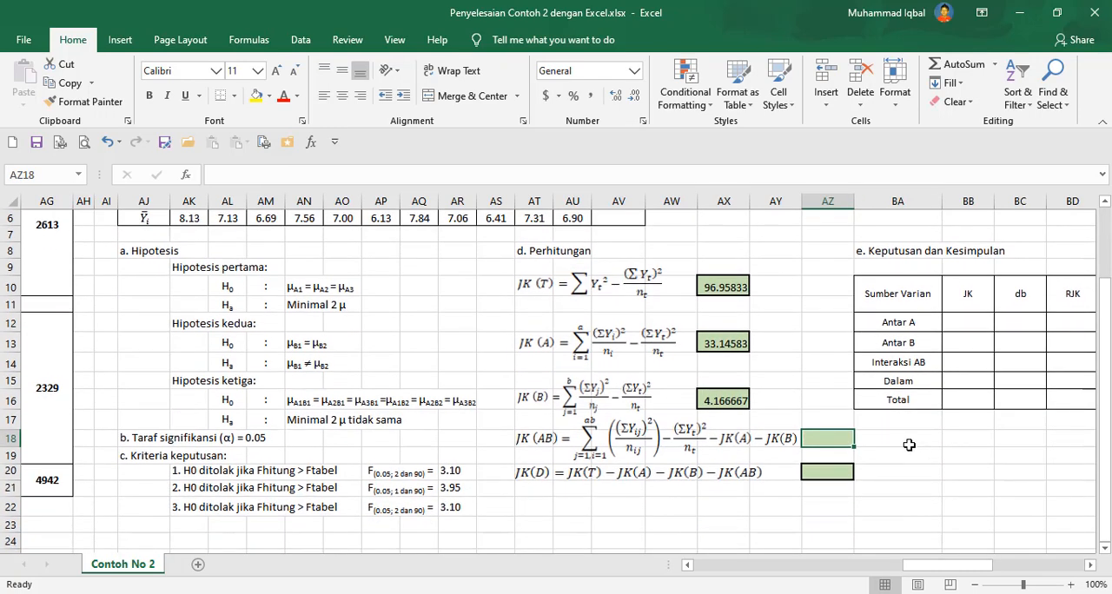
{"action": "scroll", "coordinate": [908, 445], "scroll_direction": "up", "scroll_amount": 2}
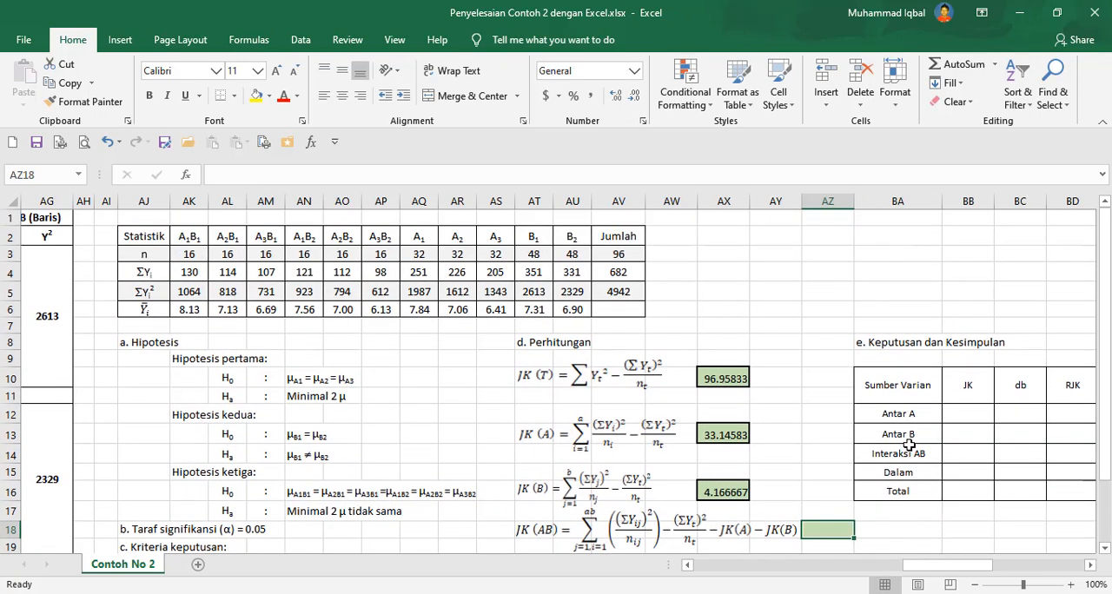
Enter the JK(AB) formula =((AK4^2/AK3)+(AL4^2/AL3)+(AM4^2/AM3)+(AN4^2/AN3)+(AO4^2/AO3)+(AP4^2/AP3))-(AV4^2/AV3)-AX13-AX16 in its result cell.
{"action": "type", "text": "="}
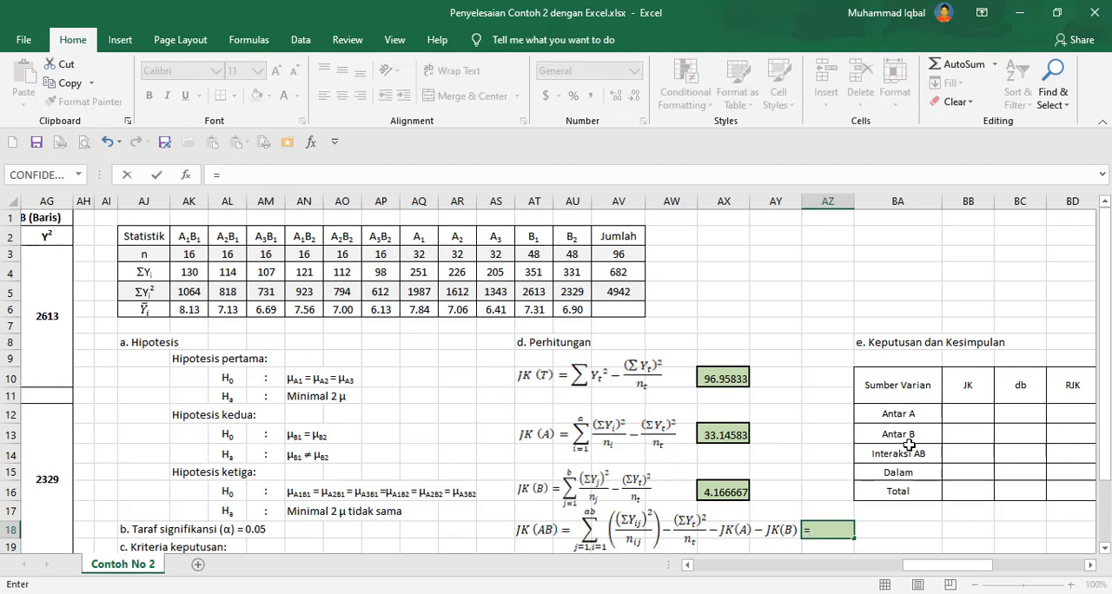
{"action": "type", "text": "(("}
{"action": "left_click", "coordinate": [185, 272]}
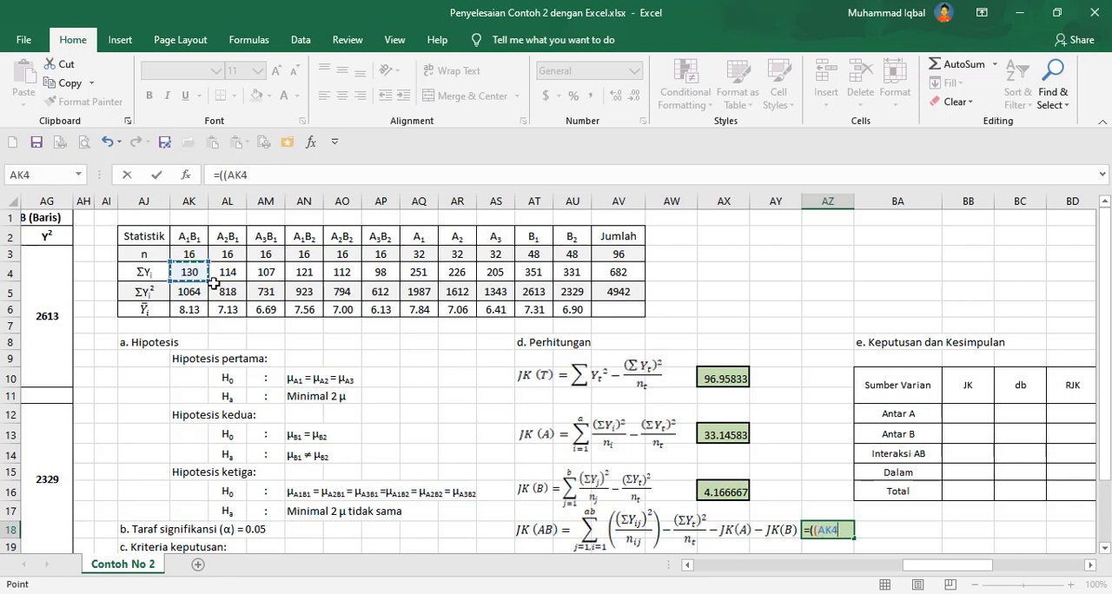
{"action": "type", "text": "^2/"}
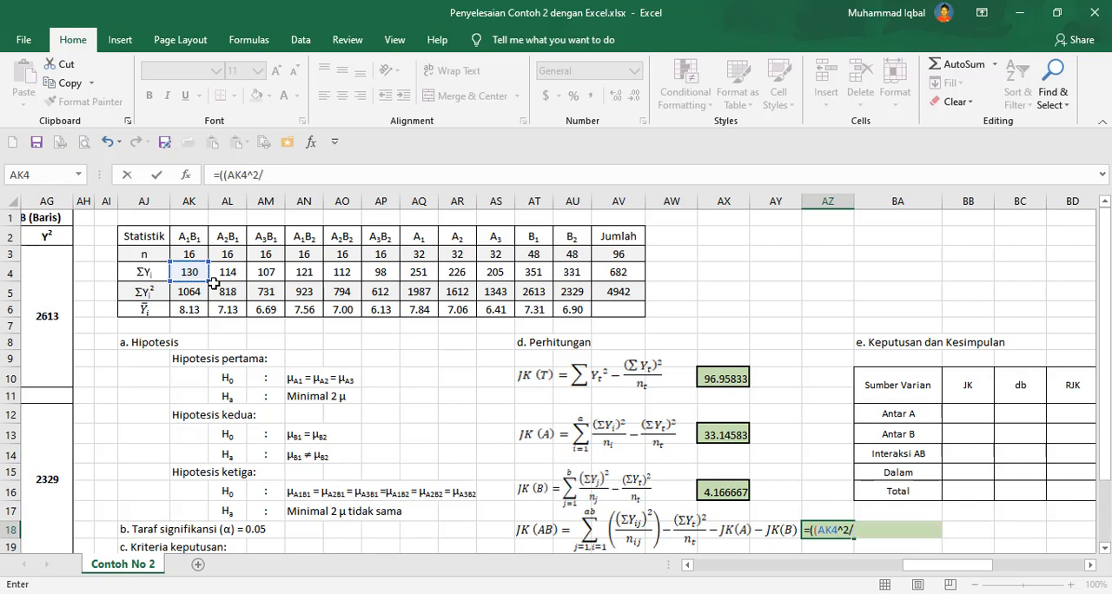
{"action": "left_click", "coordinate": [197, 255]}
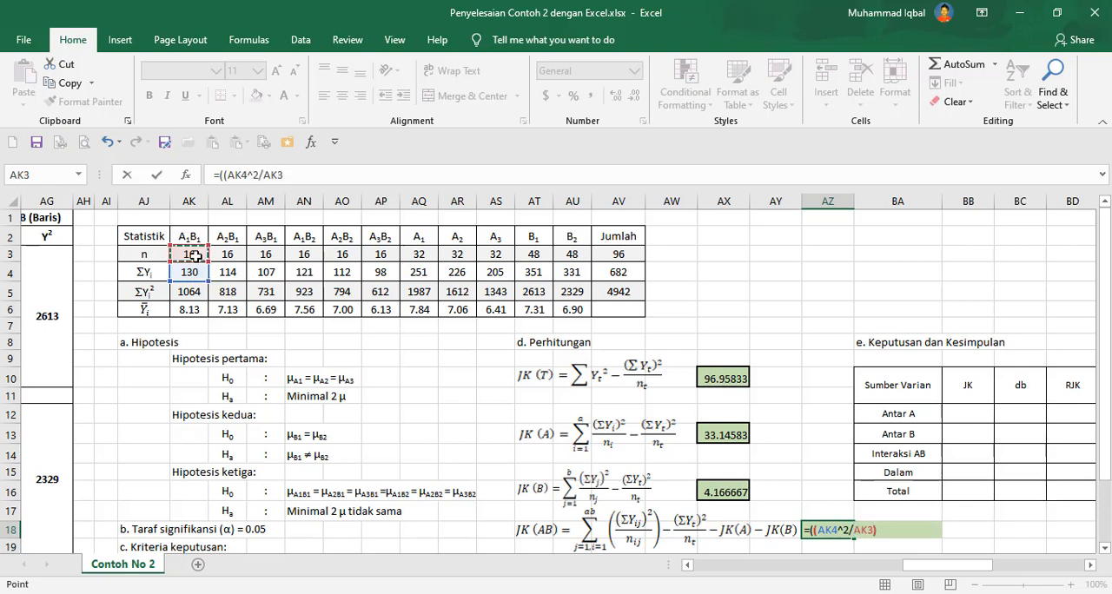
{"action": "type", "text": ")+("}
{"action": "left_click", "coordinate": [227, 273]}
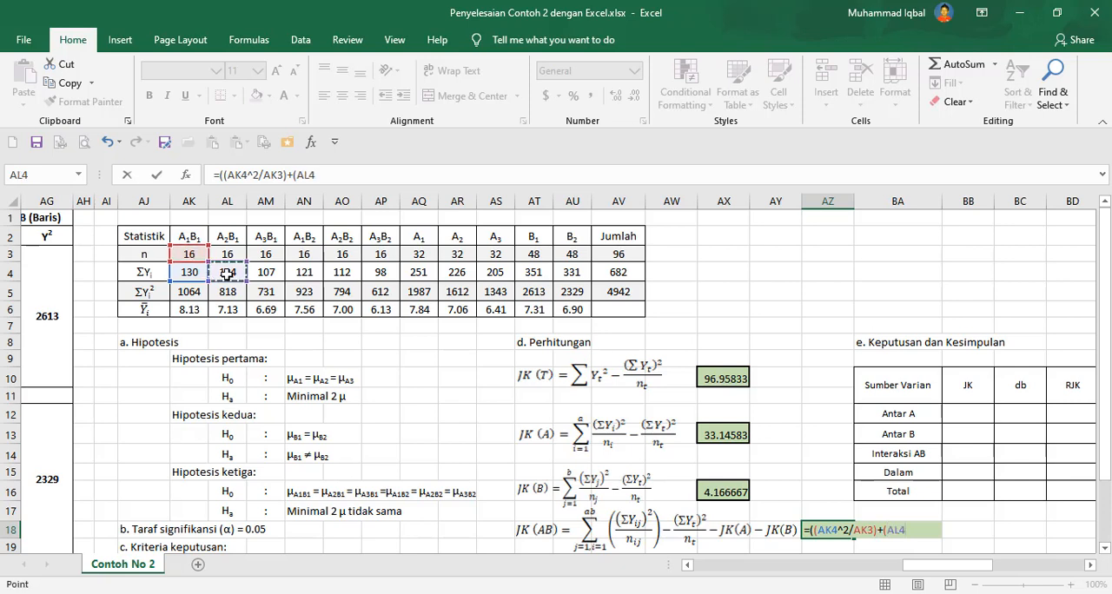
{"action": "type", "text": "^2/"}
{"action": "left_click", "coordinate": [230, 254]}
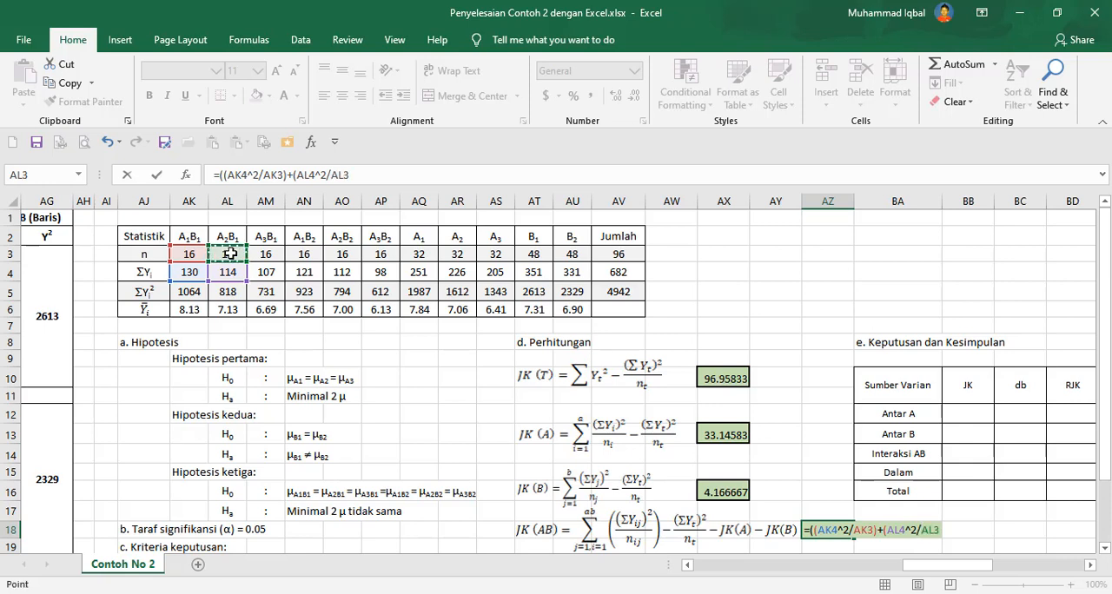
{"action": "type", "text": ")+("}
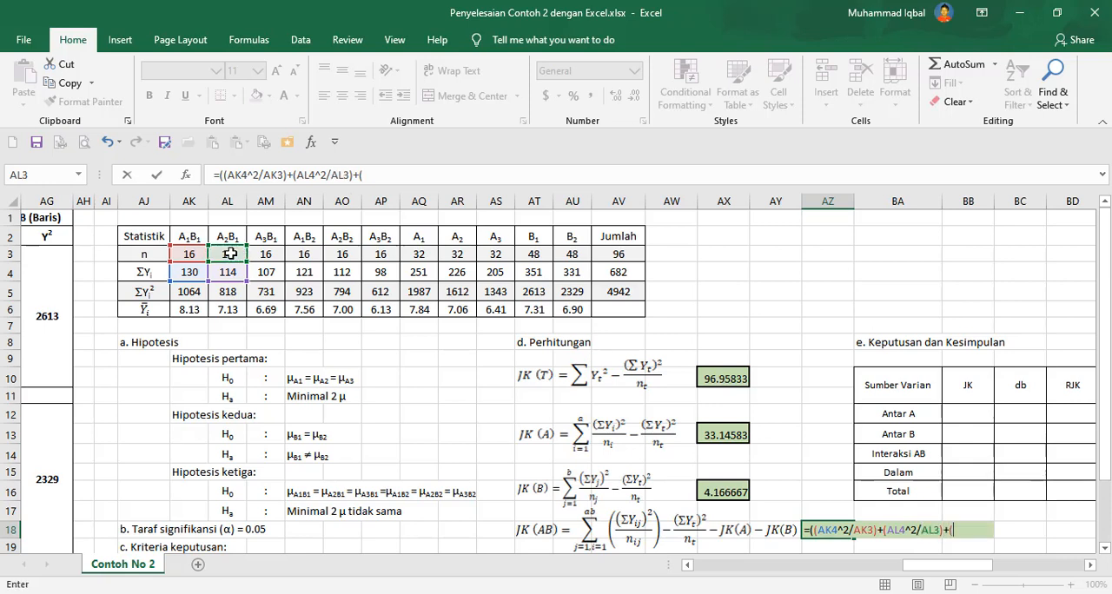
{"action": "left_click", "coordinate": [267, 271]}
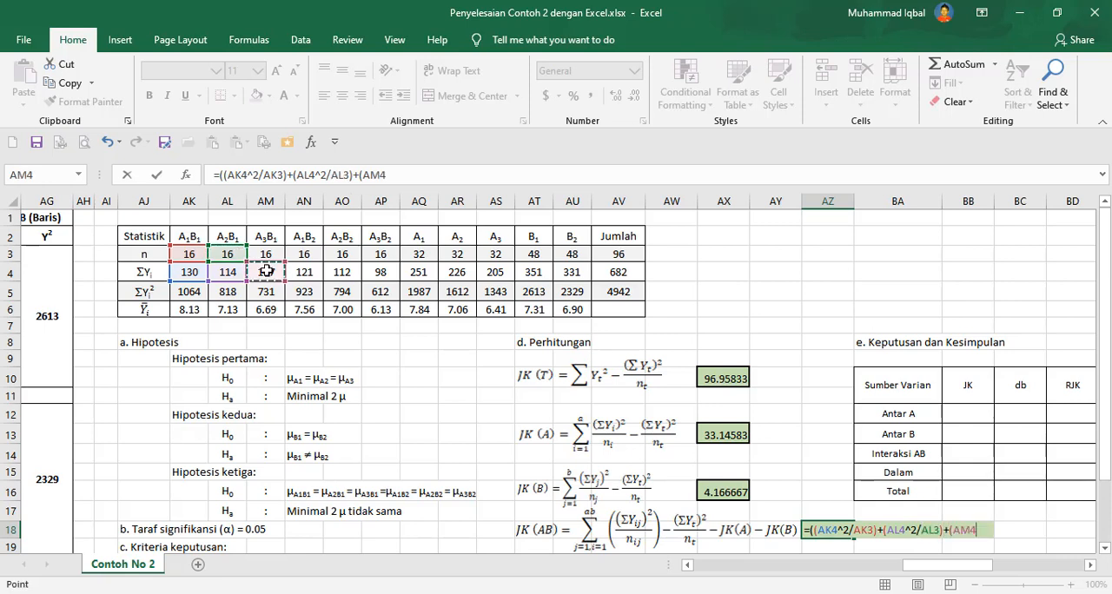
{"action": "type", "text": "^2/"}
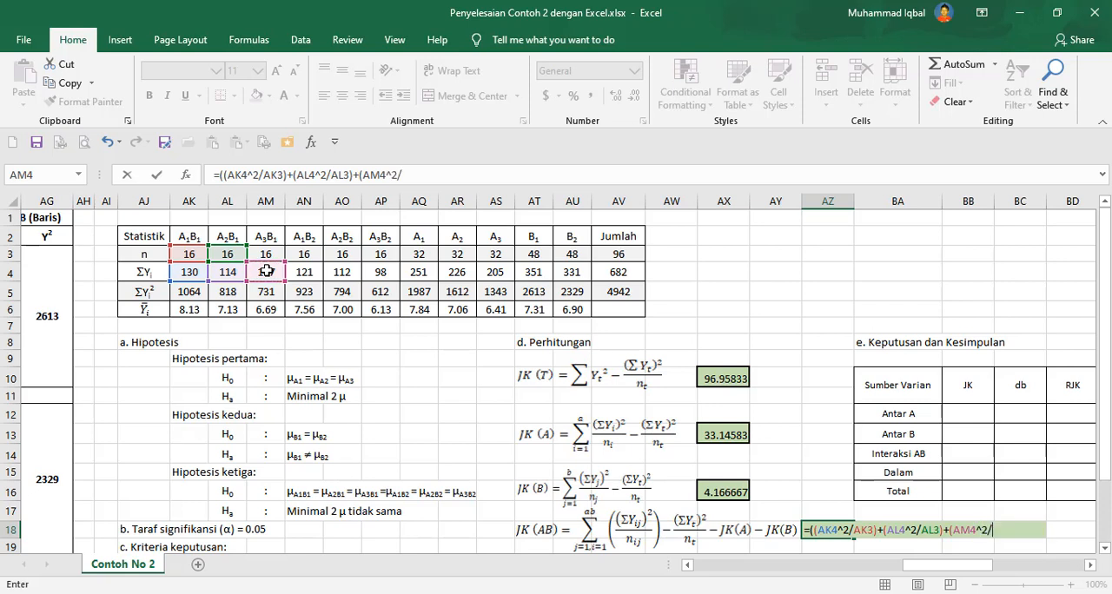
{"action": "left_click", "coordinate": [272, 254]}
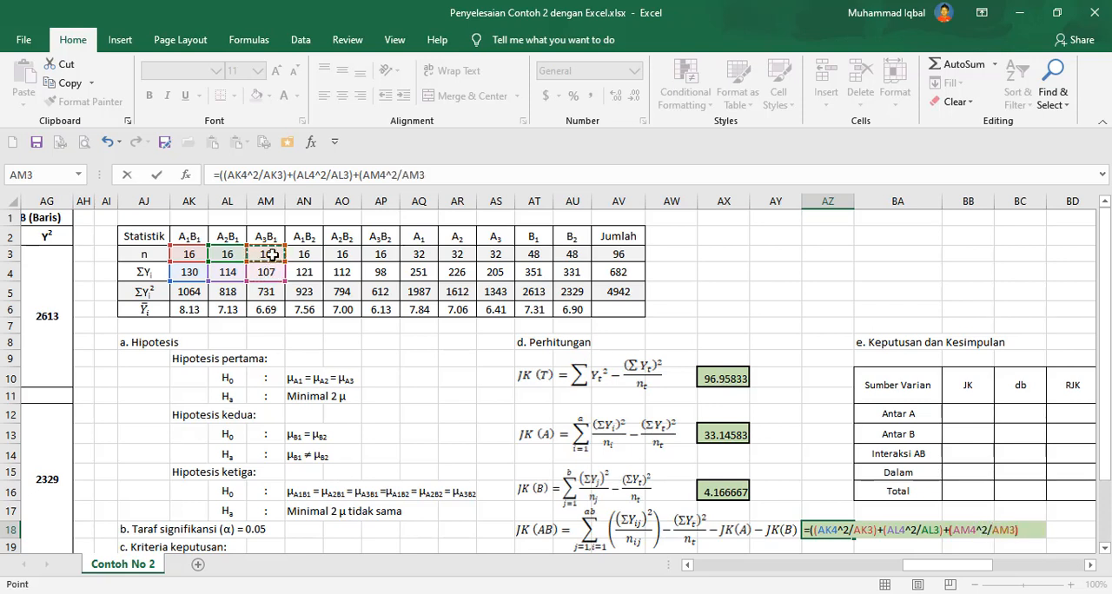
{"action": "type", "text": ")+("}
{"action": "left_click", "coordinate": [306, 273]}
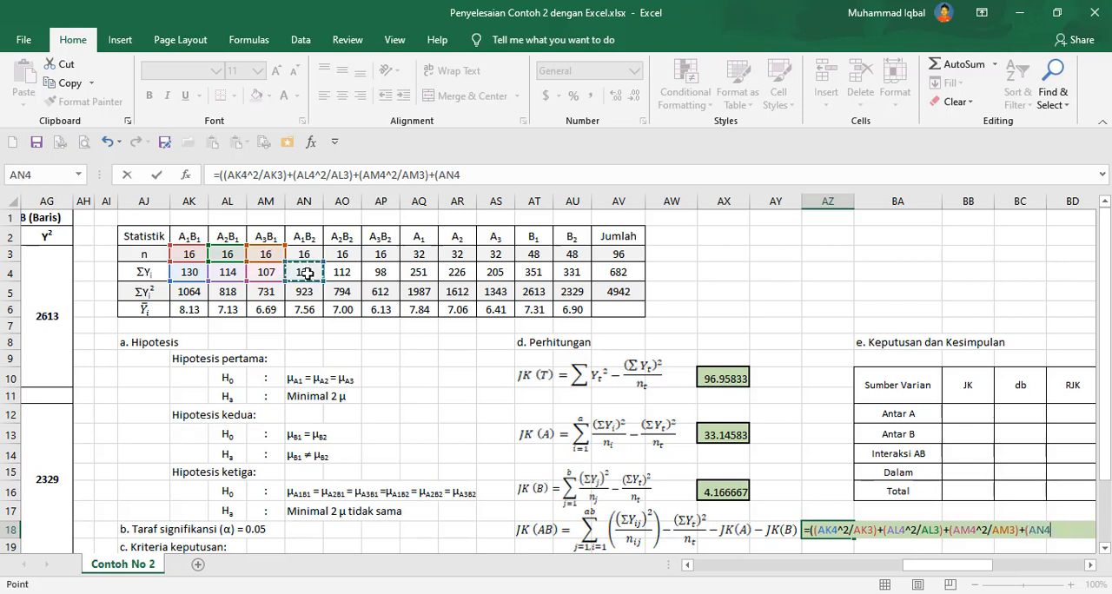
{"action": "type", "text": "^2/"}
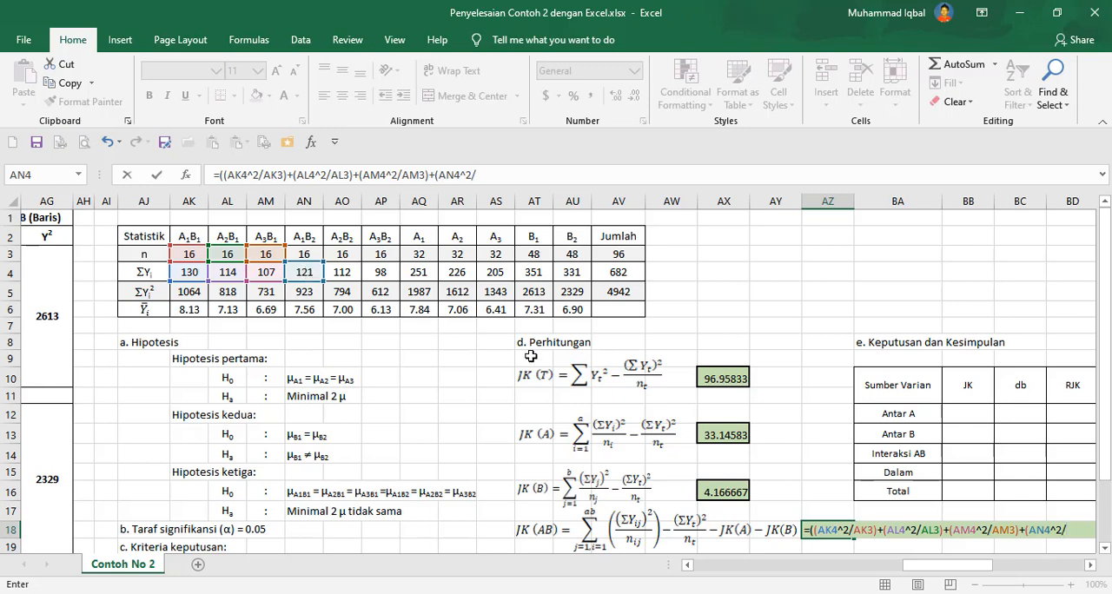
{"action": "left_click", "coordinate": [1090, 566]}
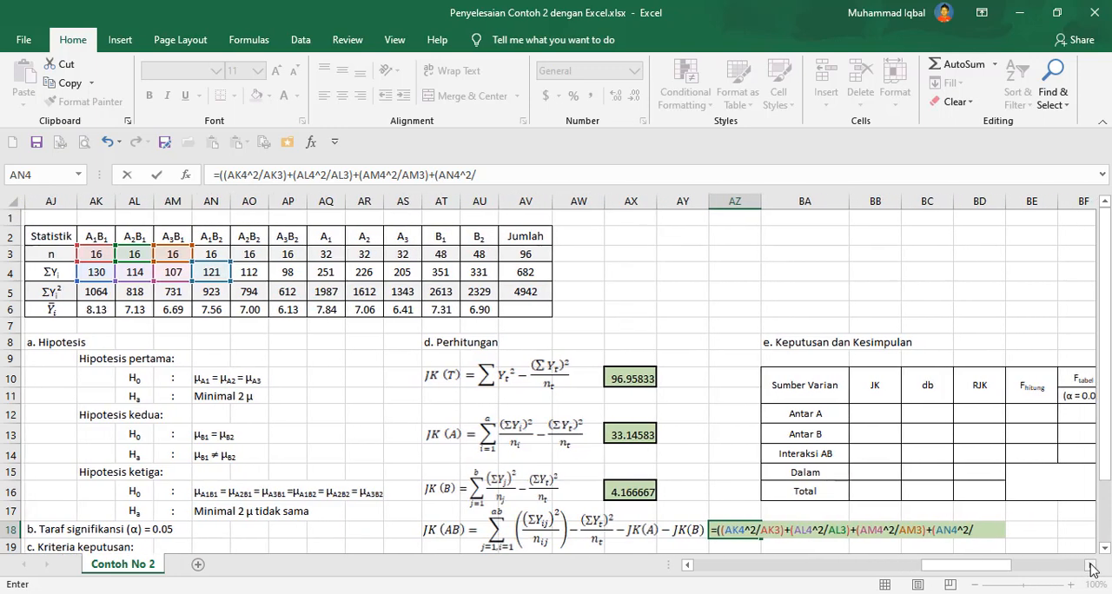
{"action": "left_click", "coordinate": [689, 566]}
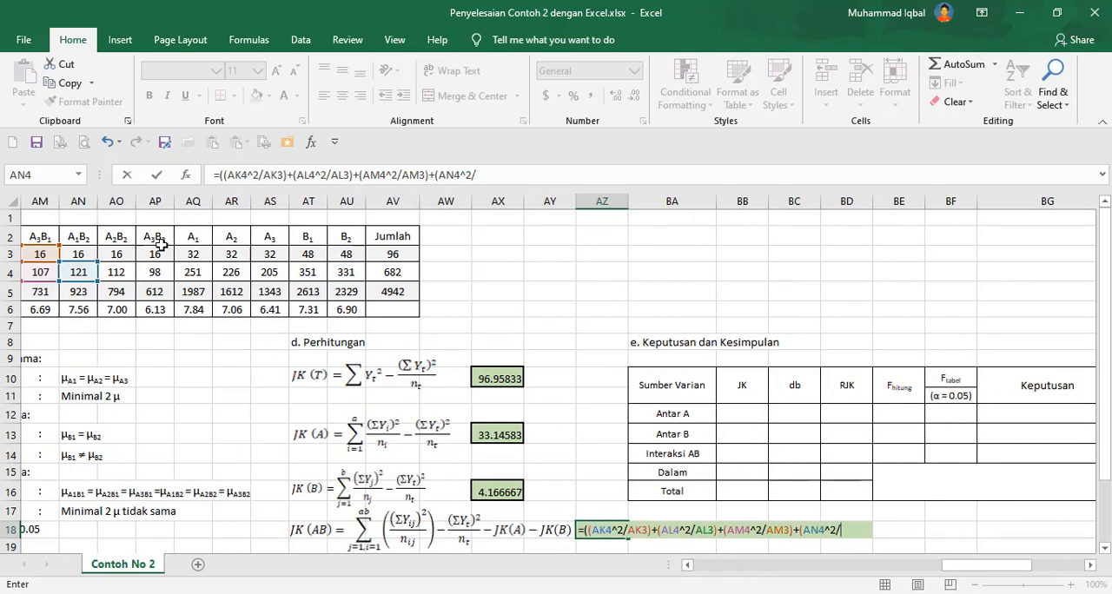
{"action": "left_click", "coordinate": [80, 252]}
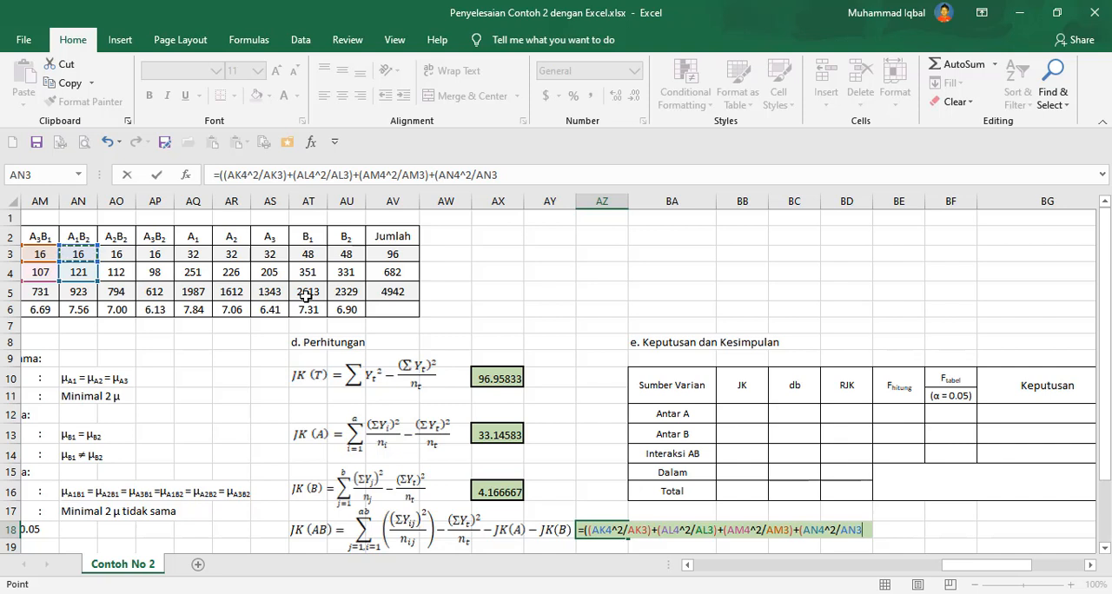
{"action": "type", "text": "+"}
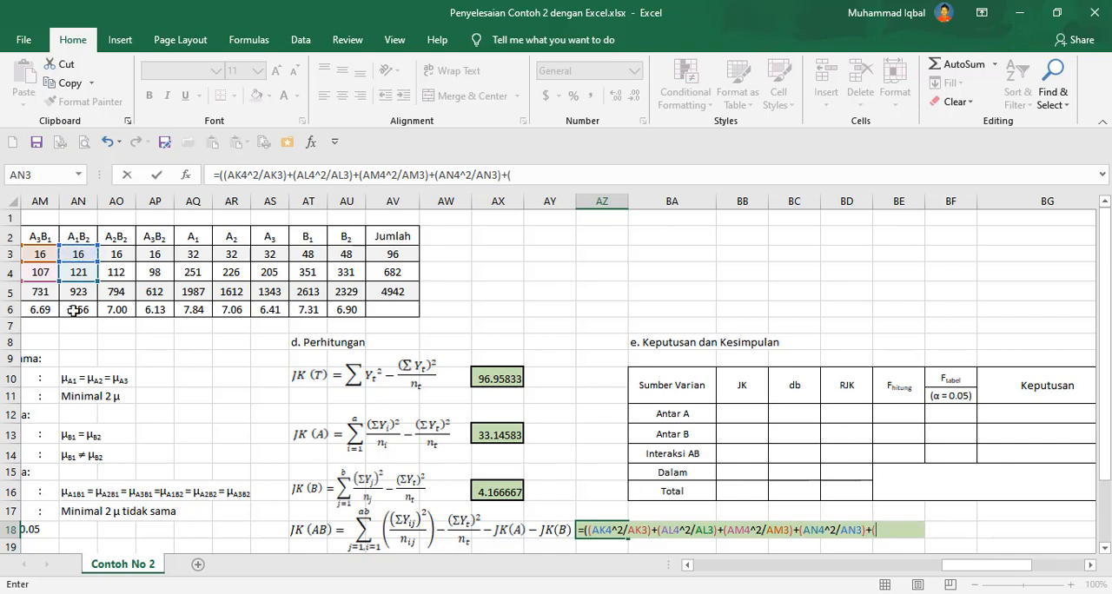
{"action": "type", "text": "("}
{"action": "left_click", "coordinate": [119, 272]}
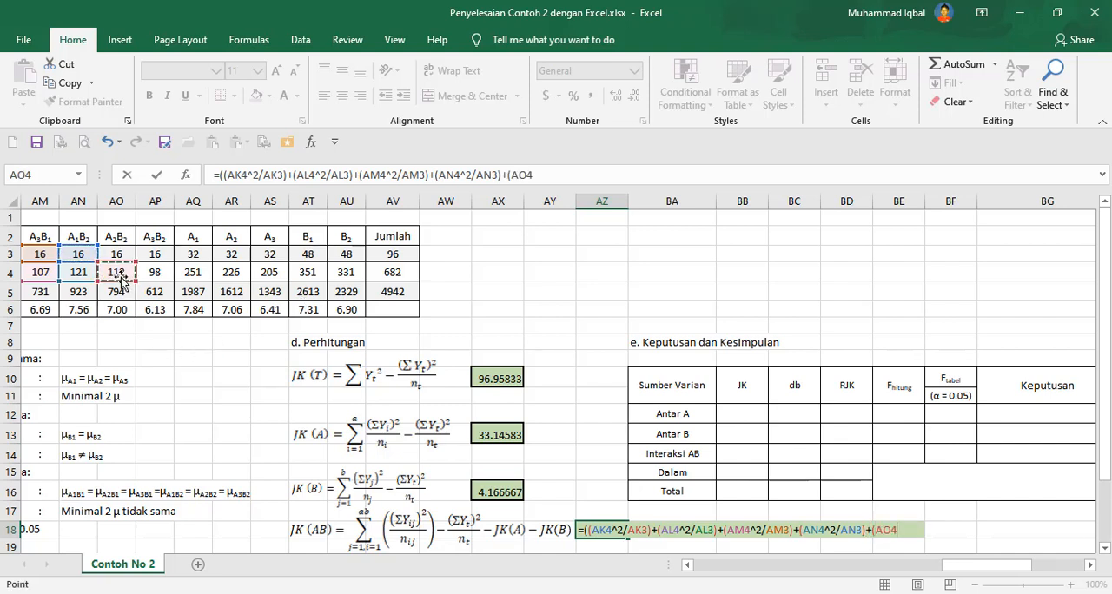
{"action": "type", "text": "^2/"}
{"action": "left_click", "coordinate": [119, 254]}
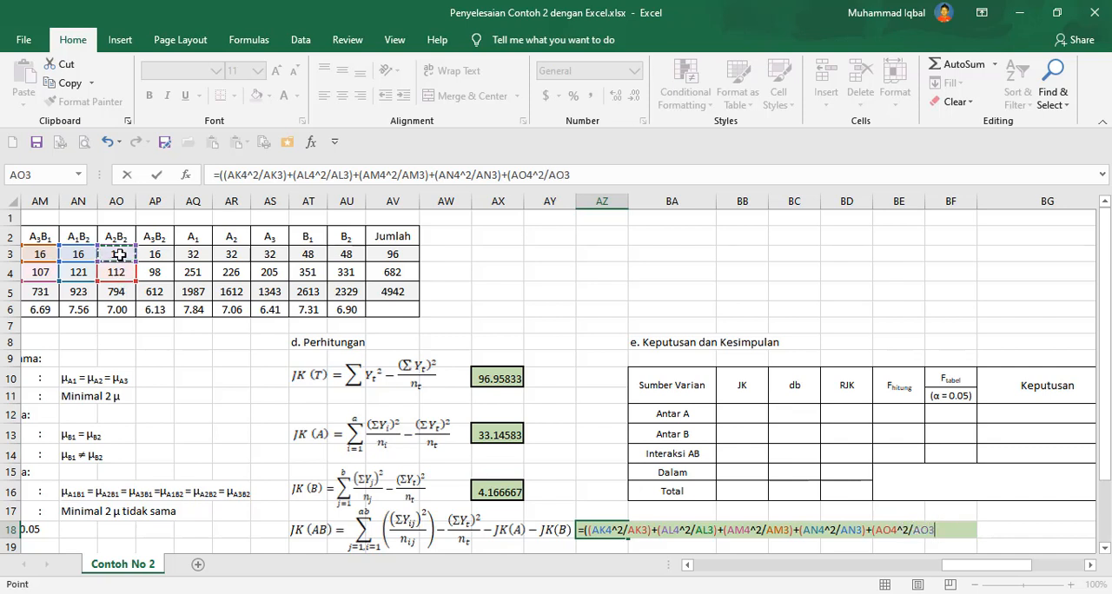
{"action": "type", "text": ")+("}
{"action": "left_click", "coordinate": [149, 271]}
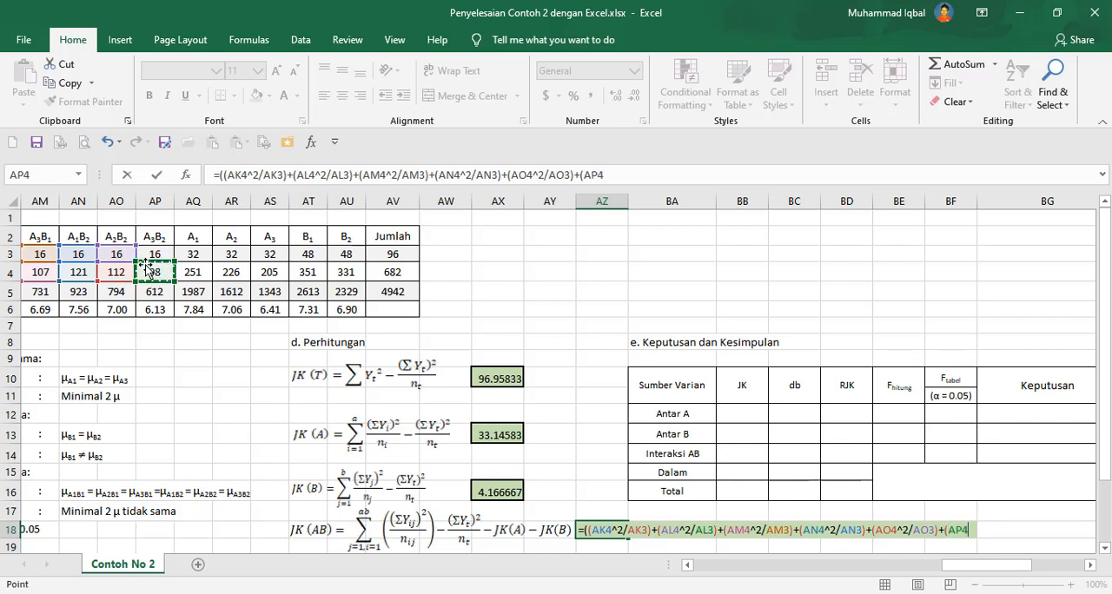
{"action": "type", "text": "^2"}
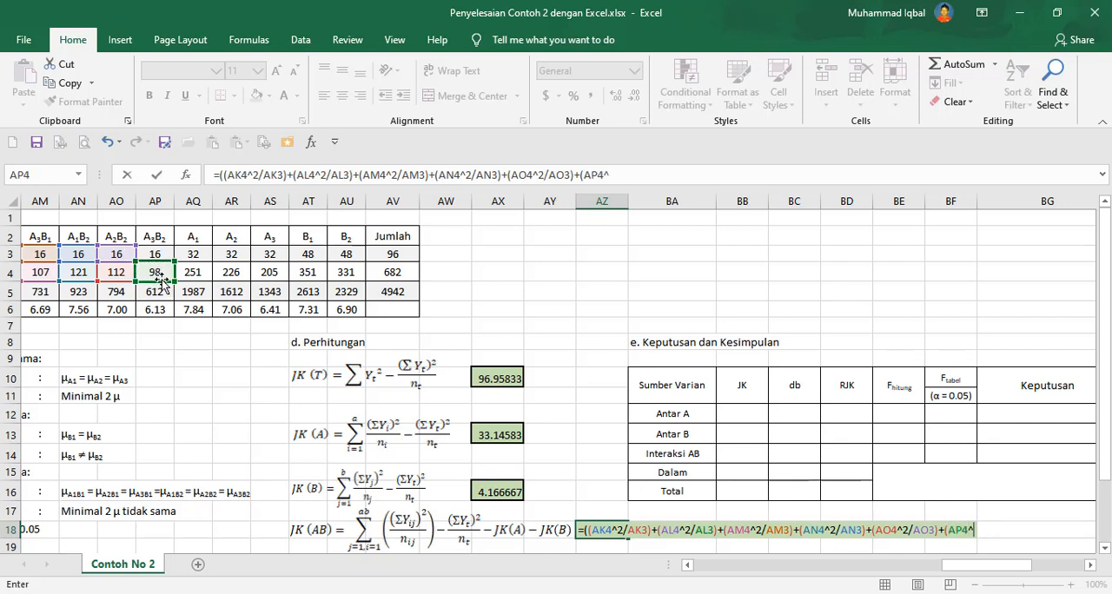
{"action": "type", "text": "/"}
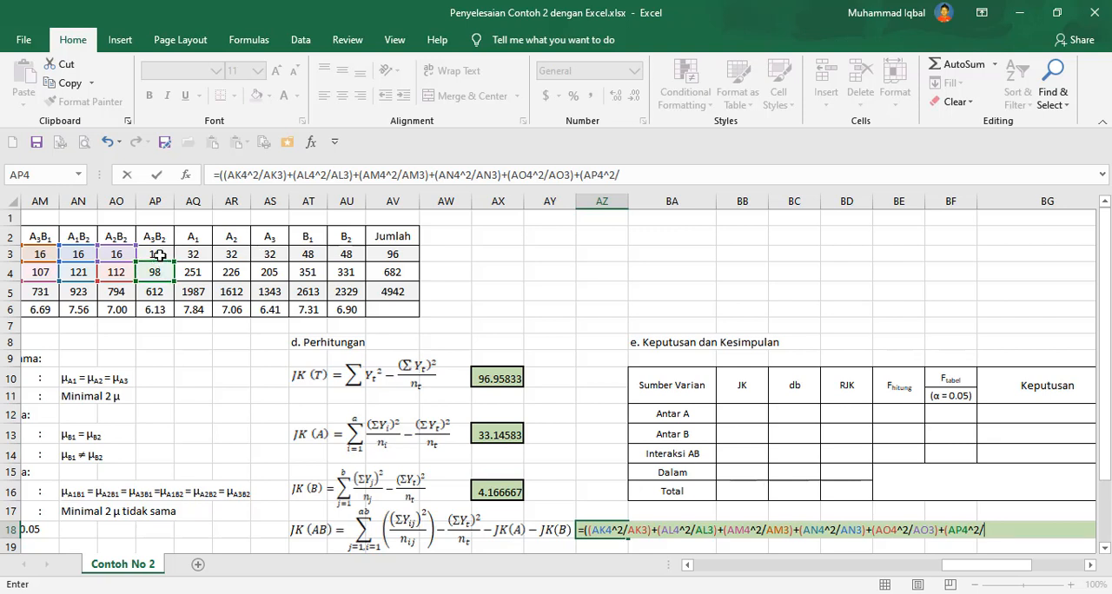
{"action": "left_click", "coordinate": [160, 254]}
{"action": "type", "text": "))-("}
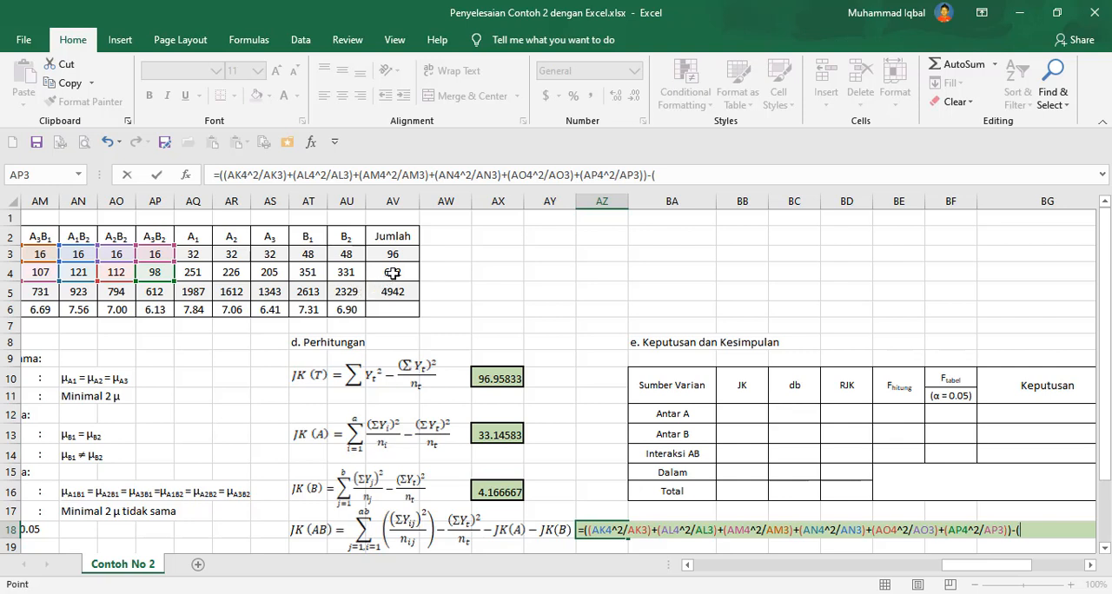
{"action": "left_click", "coordinate": [393, 273]}
{"action": "type", "text": "^2/"}
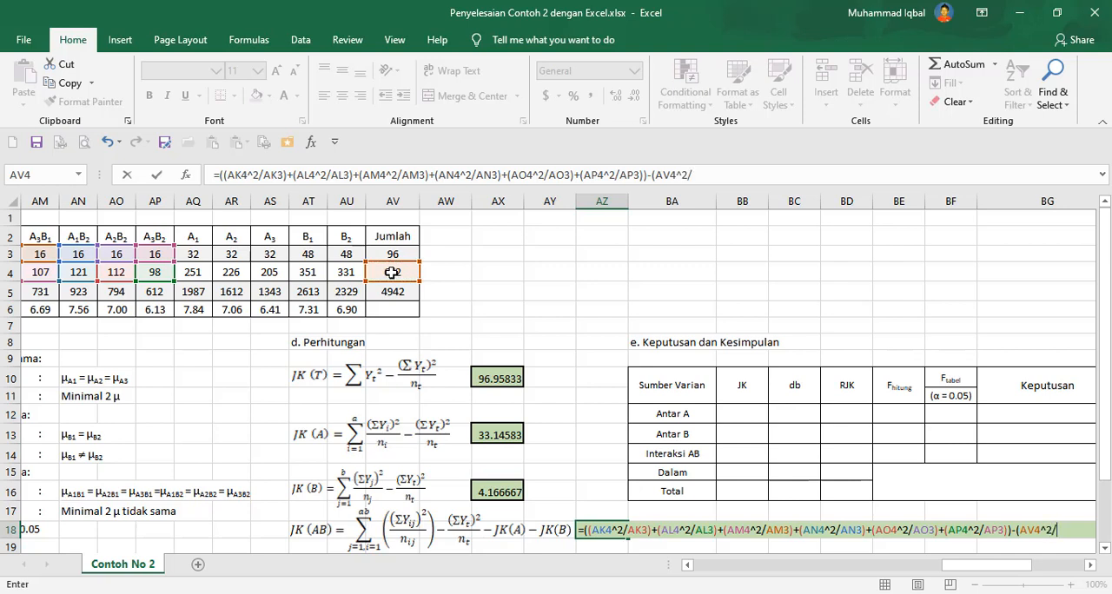
{"action": "left_click", "coordinate": [415, 254]}
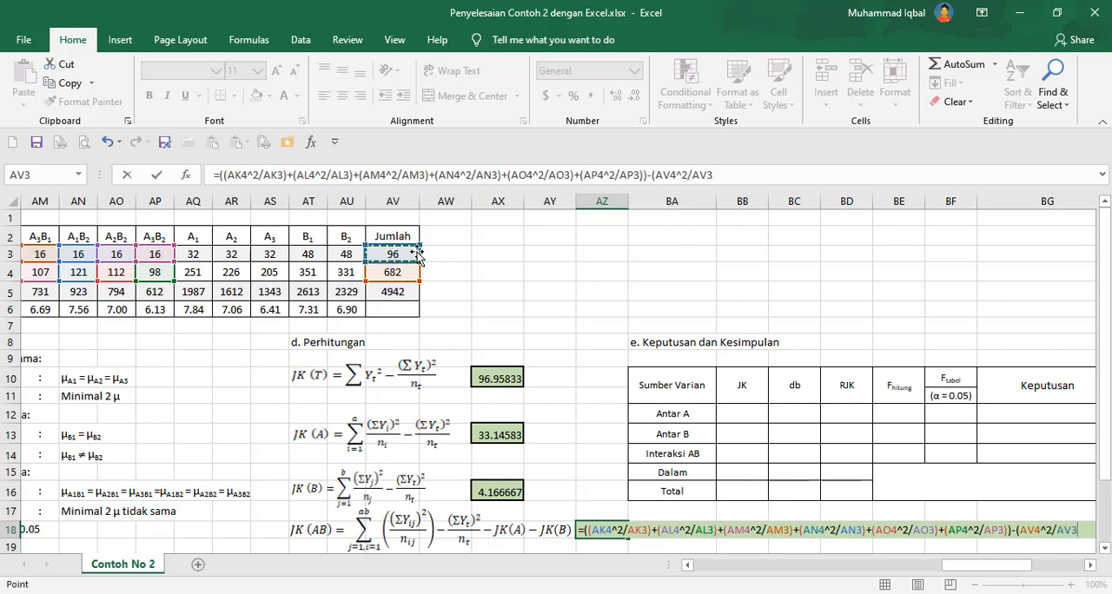
{"action": "type", "text": ")-"}
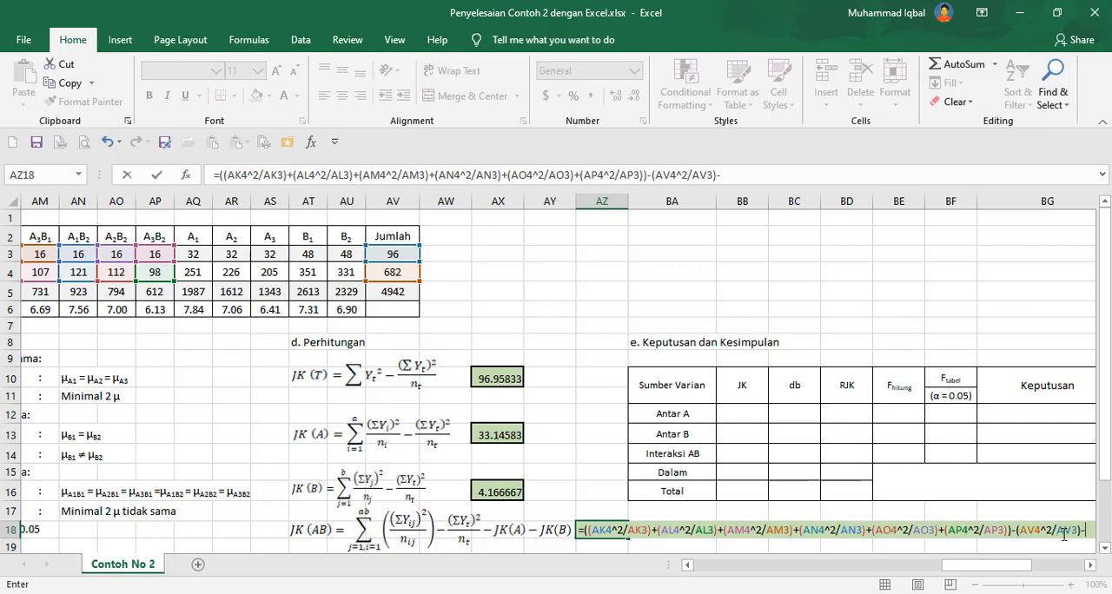
{"action": "left_click", "coordinate": [1090, 564]}
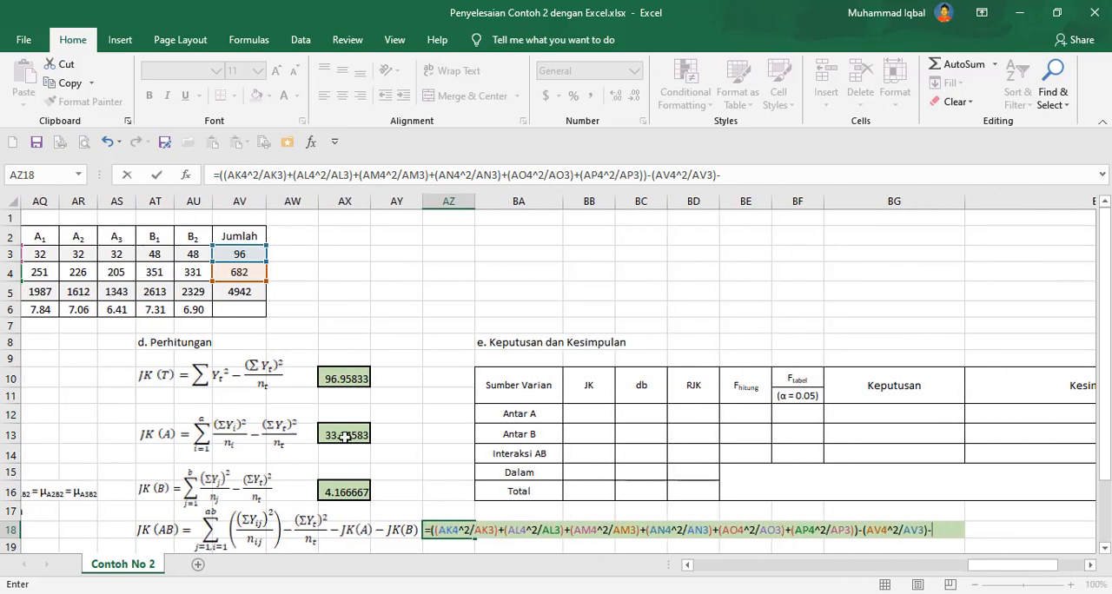
{"action": "left_click", "coordinate": [345, 438]}
{"action": "type", "text": "-"}
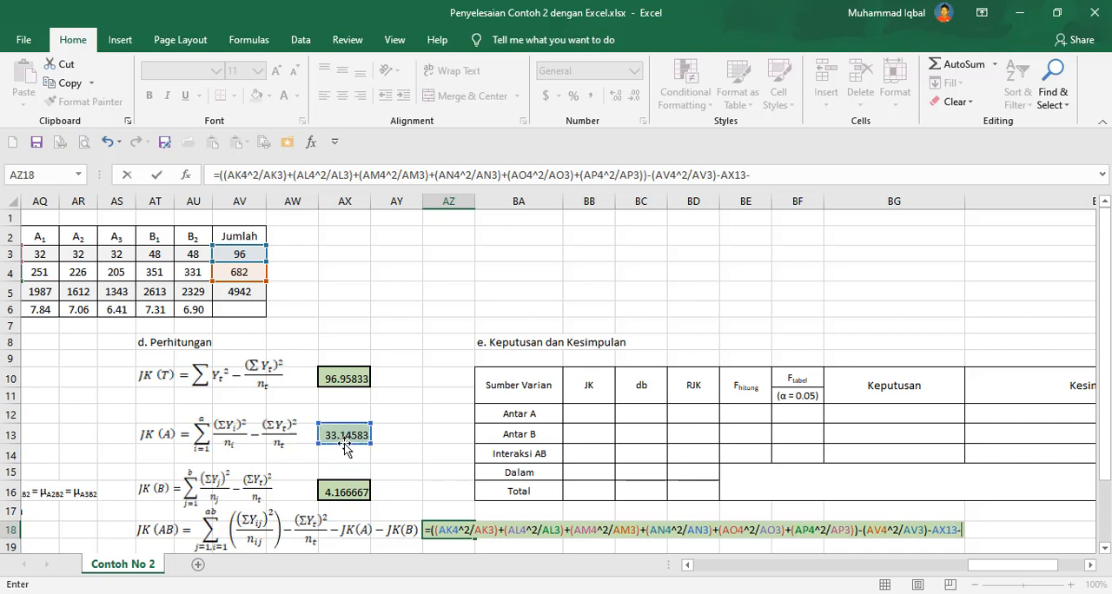
{"action": "left_click", "coordinate": [348, 493]}
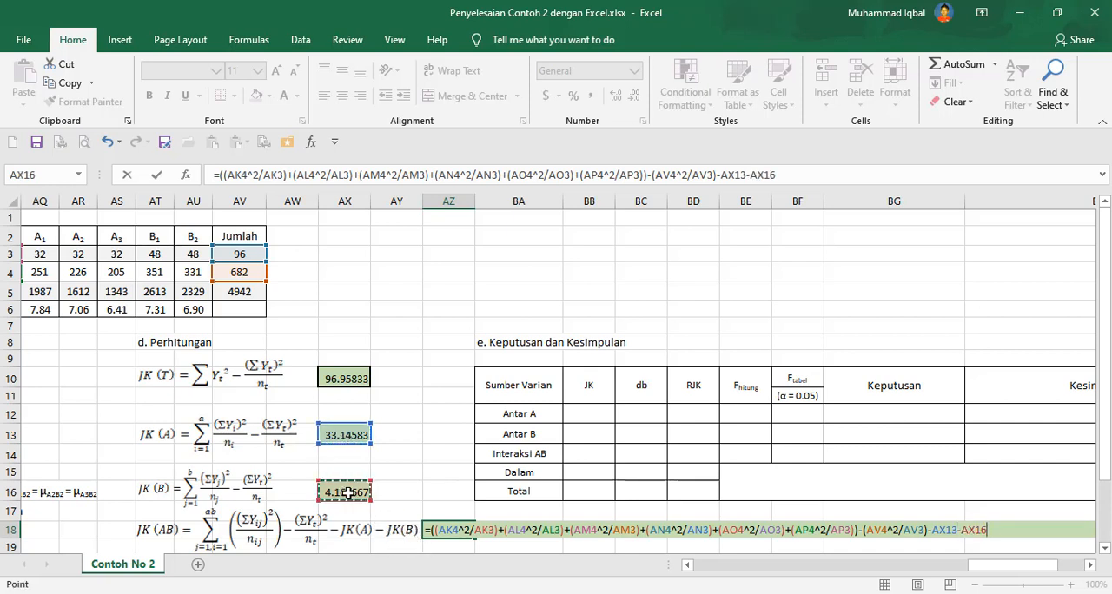
{"action": "key", "text": "Return"}
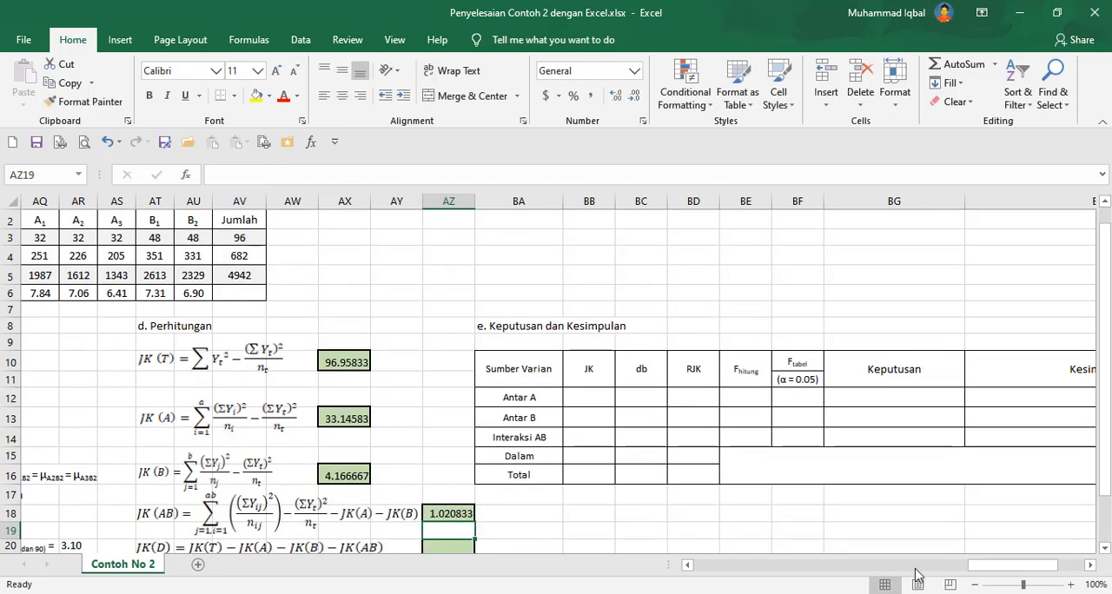
Enter the JK(D) formula =AX10-AX13-AX16-AZ18 in its result cell.
{"action": "left_click", "coordinate": [687, 565]}
{"action": "left_click", "coordinate": [687, 565]}
{"action": "left_click", "coordinate": [688, 565]}
{"action": "scroll", "coordinate": [581, 448], "scroll_direction": "down", "scroll_amount": 2}
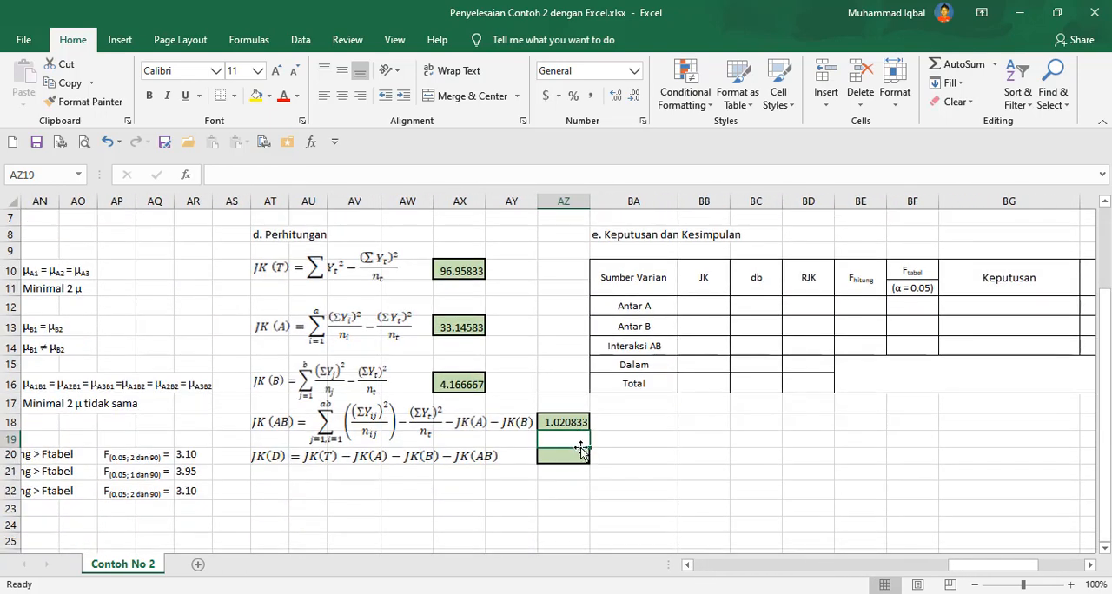
{"action": "left_click", "coordinate": [572, 451]}
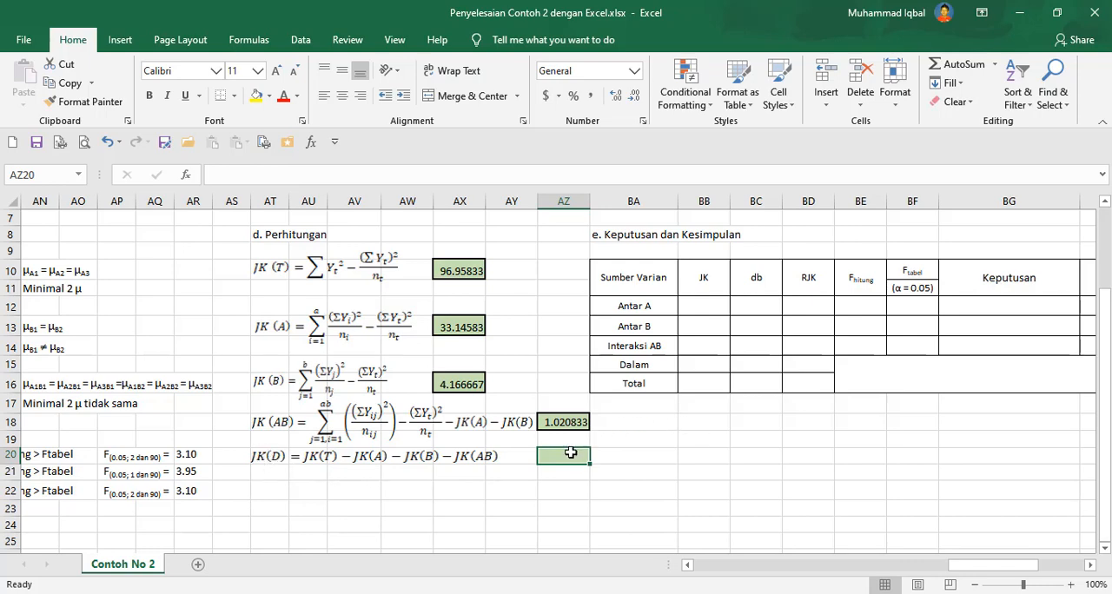
{"action": "scroll", "coordinate": [556, 425], "scroll_direction": "up", "scroll_amount": 2}
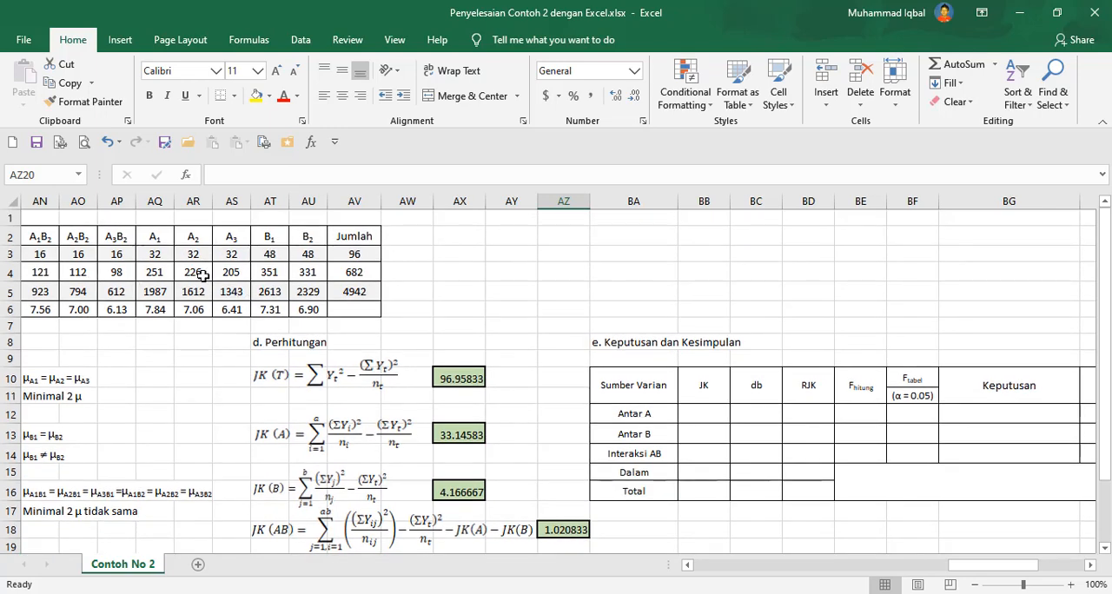
{"action": "scroll", "coordinate": [212, 276], "scroll_direction": "down", "scroll_amount": 2}
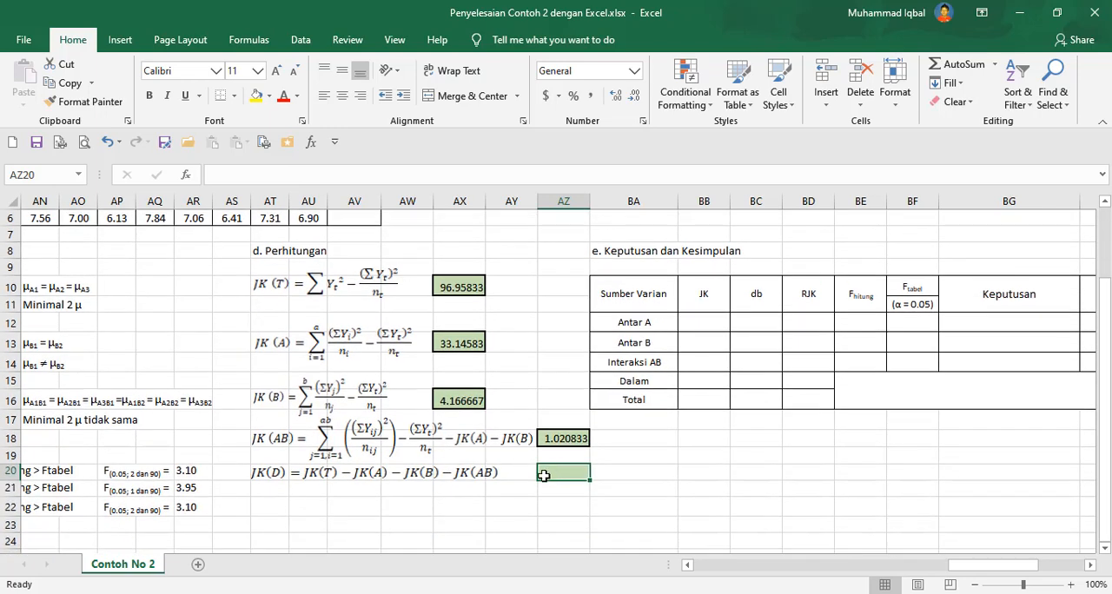
{"action": "type", "text": "="}
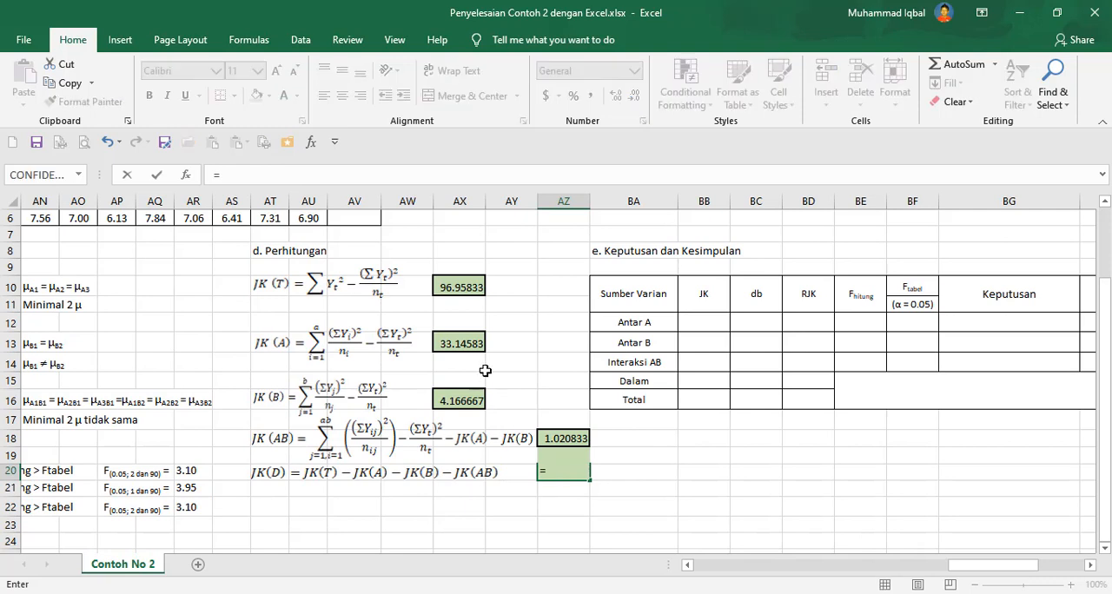
{"action": "left_click", "coordinate": [448, 290]}
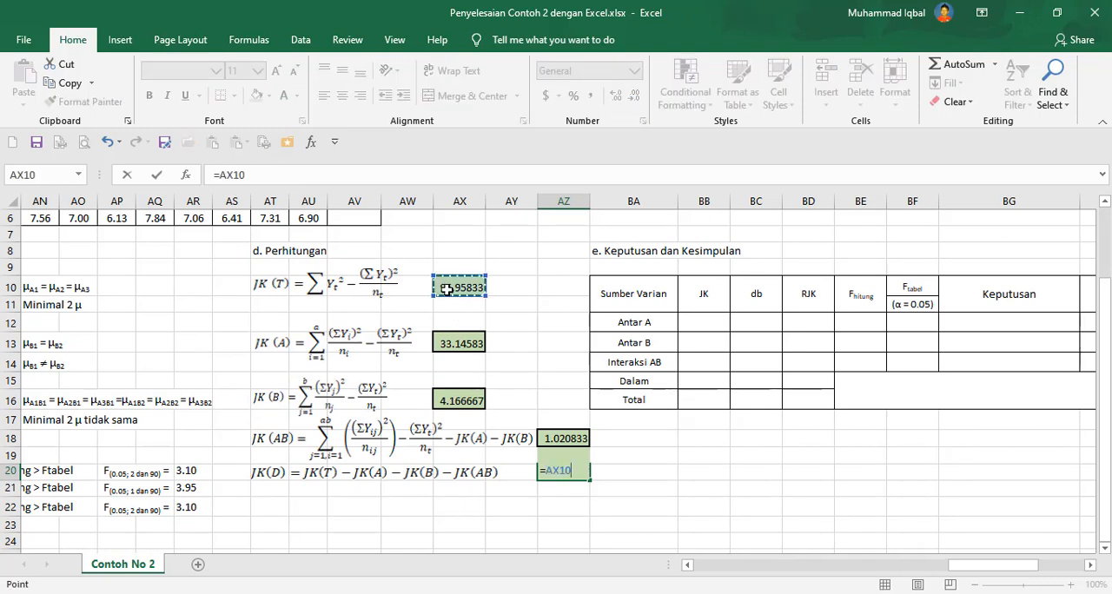
{"action": "type", "text": "-"}
{"action": "left_click", "coordinate": [460, 342]}
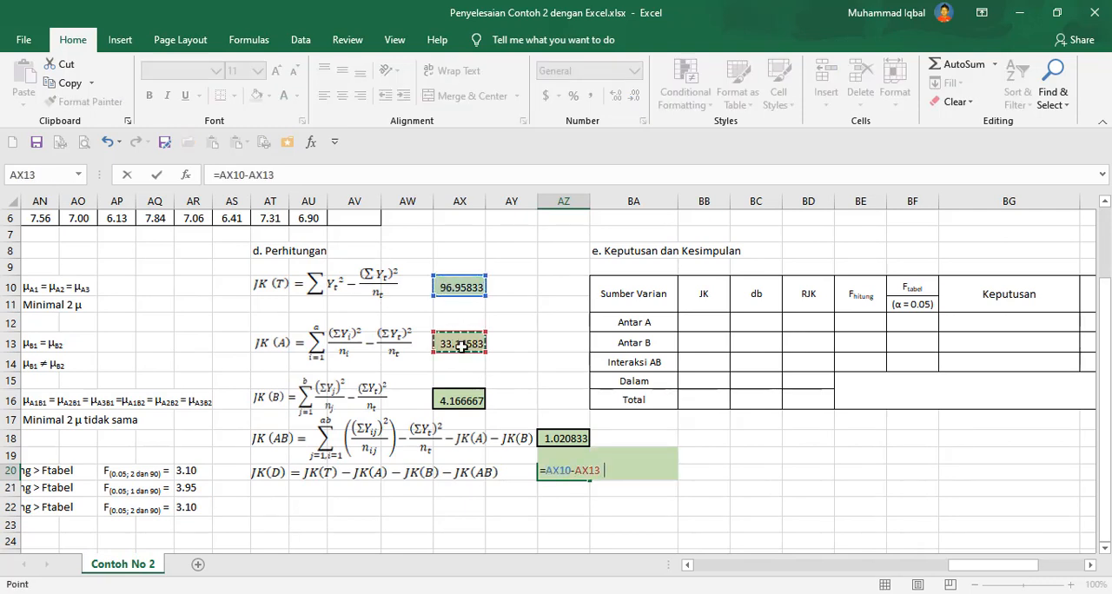
{"action": "type", "text": "-"}
{"action": "left_click", "coordinate": [463, 399]}
{"action": "type", "text": "-"}
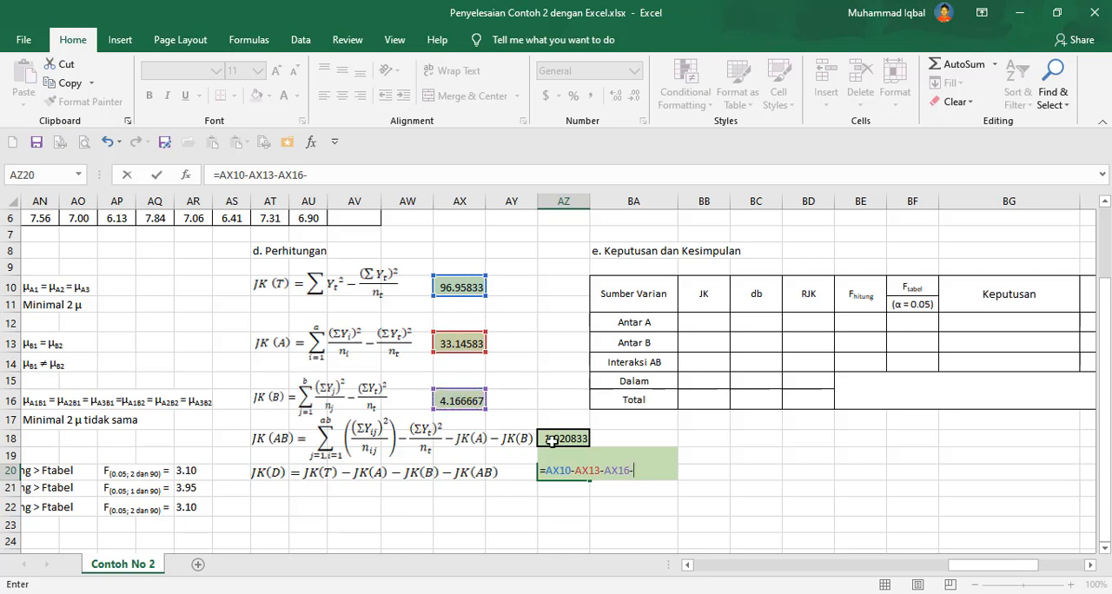
{"action": "left_click", "coordinate": [554, 439]}
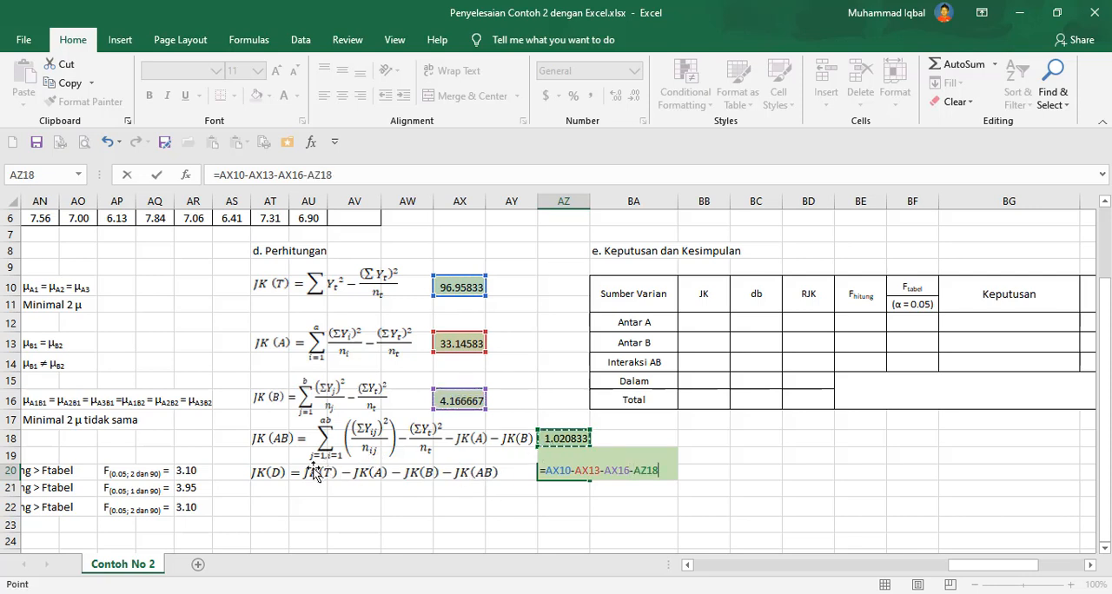
{"action": "key", "text": "Return"}
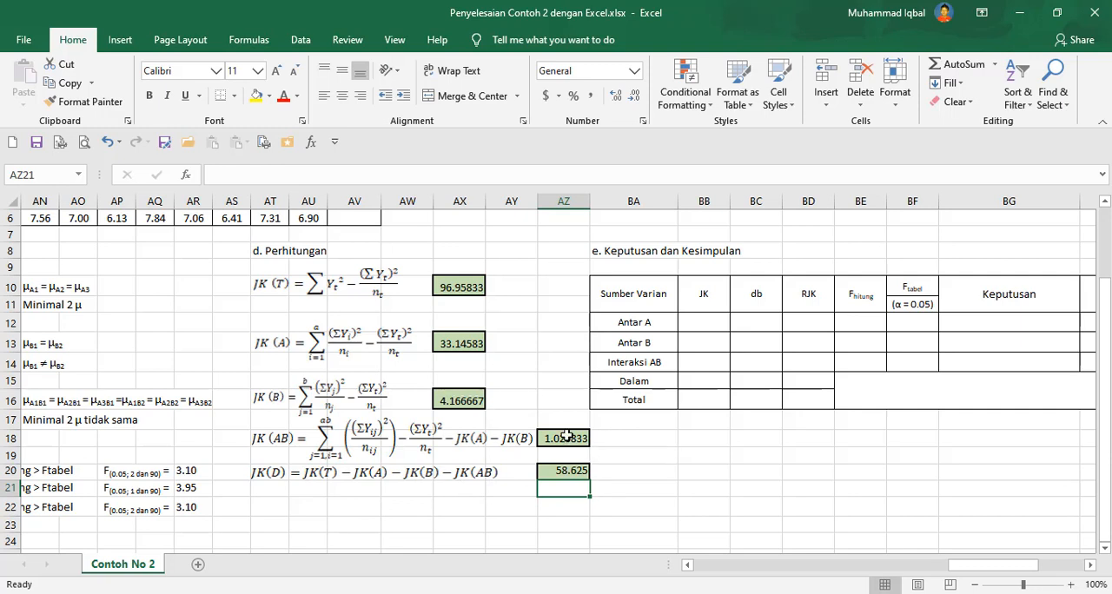
Format the five sum-of-squares result cells as Number with 3 decimal places.
{"action": "left_click", "coordinate": [476, 286]}
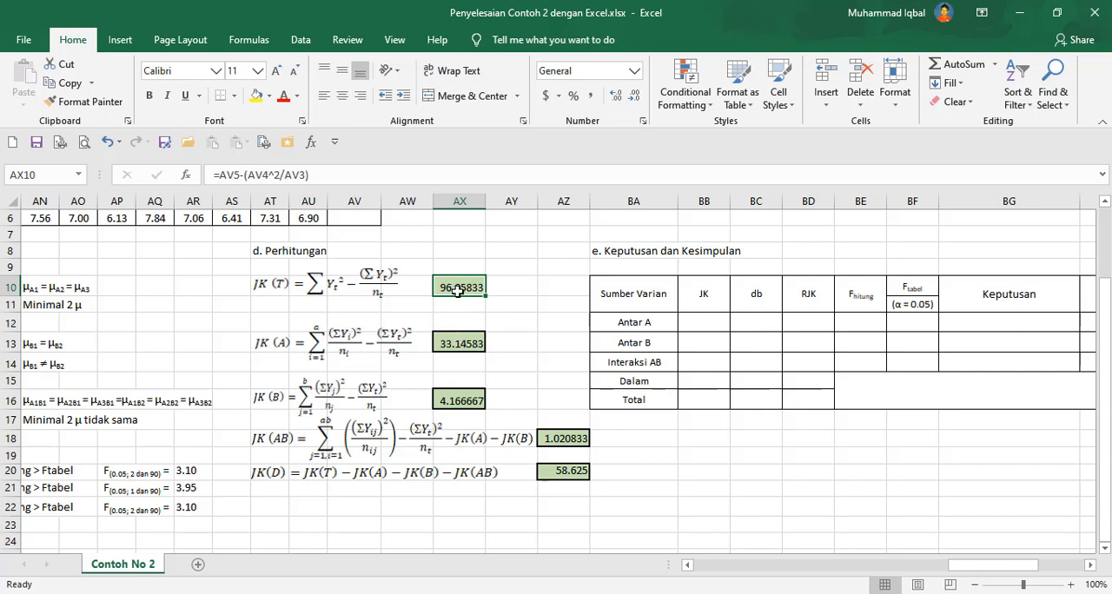
{"action": "left_click", "coordinate": [457, 346], "text": "ctrl"}
{"action": "left_click", "coordinate": [460, 399], "text": "ctrl"}
{"action": "left_click", "coordinate": [557, 439], "text": "ctrl"}
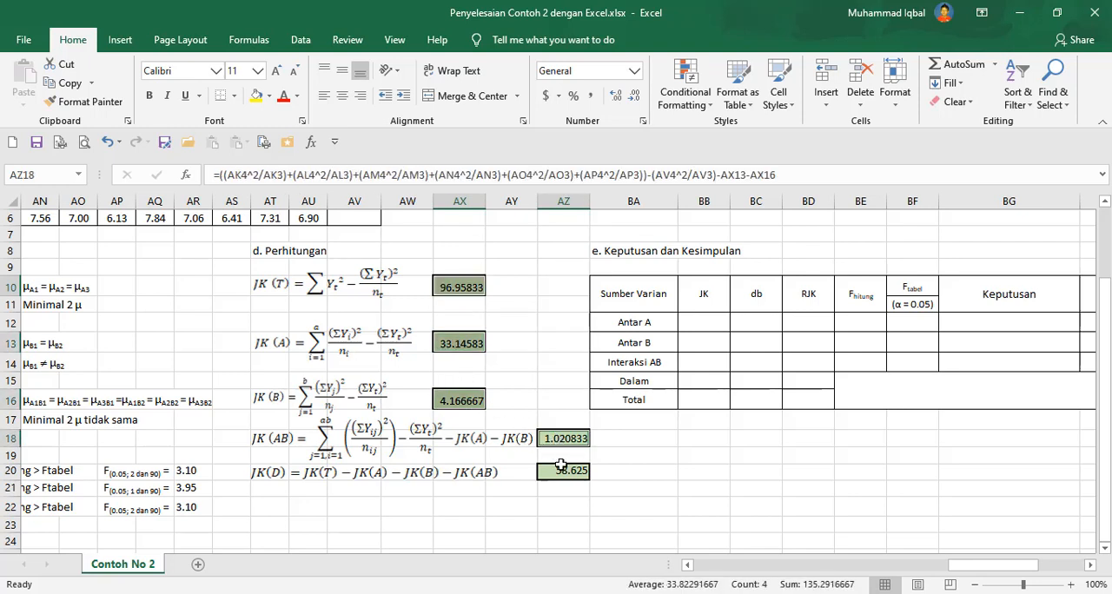
{"action": "left_click", "coordinate": [562, 469], "text": "ctrl"}
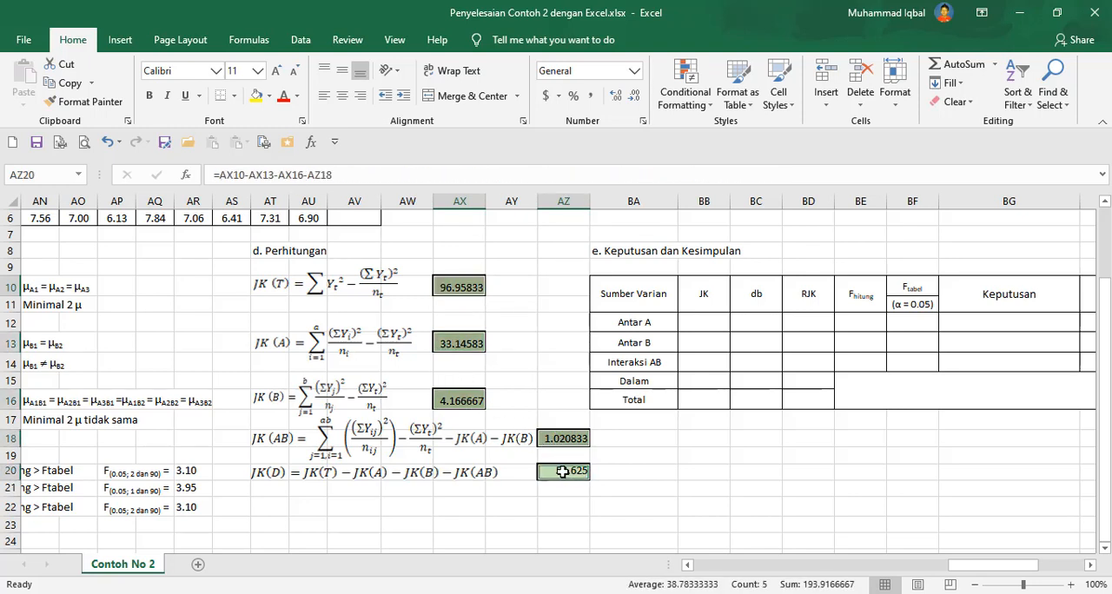
{"action": "left_click", "coordinate": [445, 303]}
{"action": "left_click", "coordinate": [441, 282]}
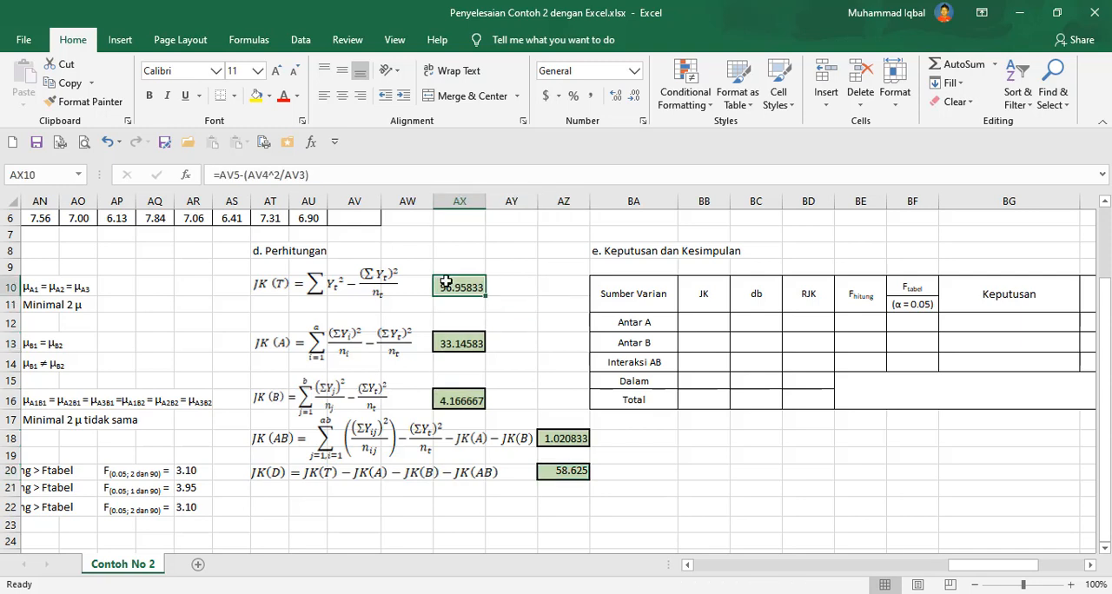
{"action": "left_click", "coordinate": [444, 343], "text": "ctrl"}
{"action": "left_click", "coordinate": [455, 399], "text": "ctrl"}
{"action": "left_click", "coordinate": [579, 438], "text": "ctrl"}
{"action": "left_click", "coordinate": [565, 470], "text": "ctrl"}
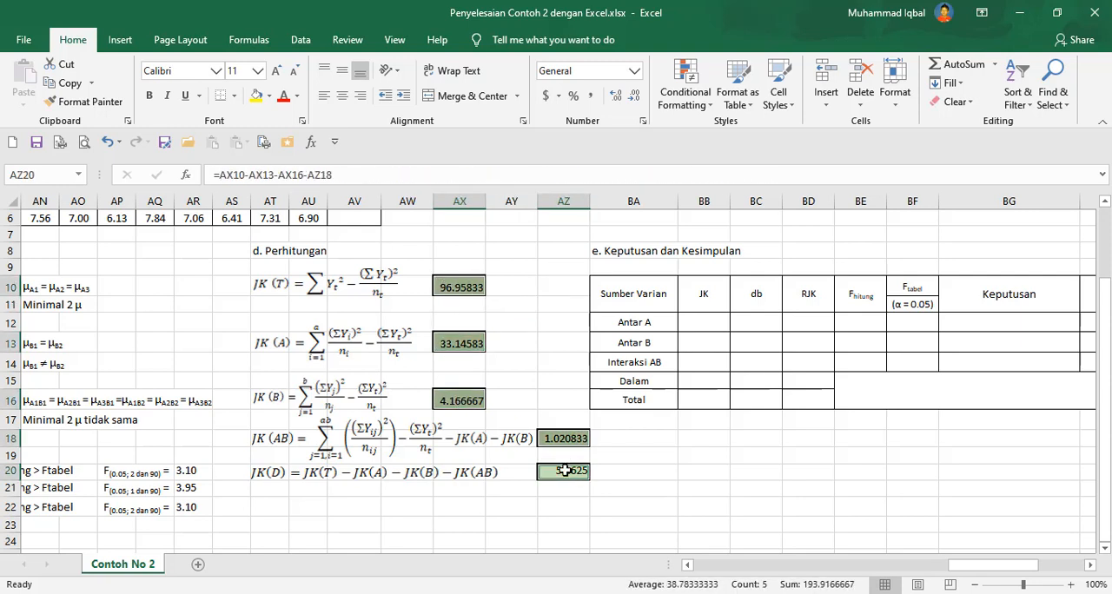
{"action": "right_click", "coordinate": [565, 470]}
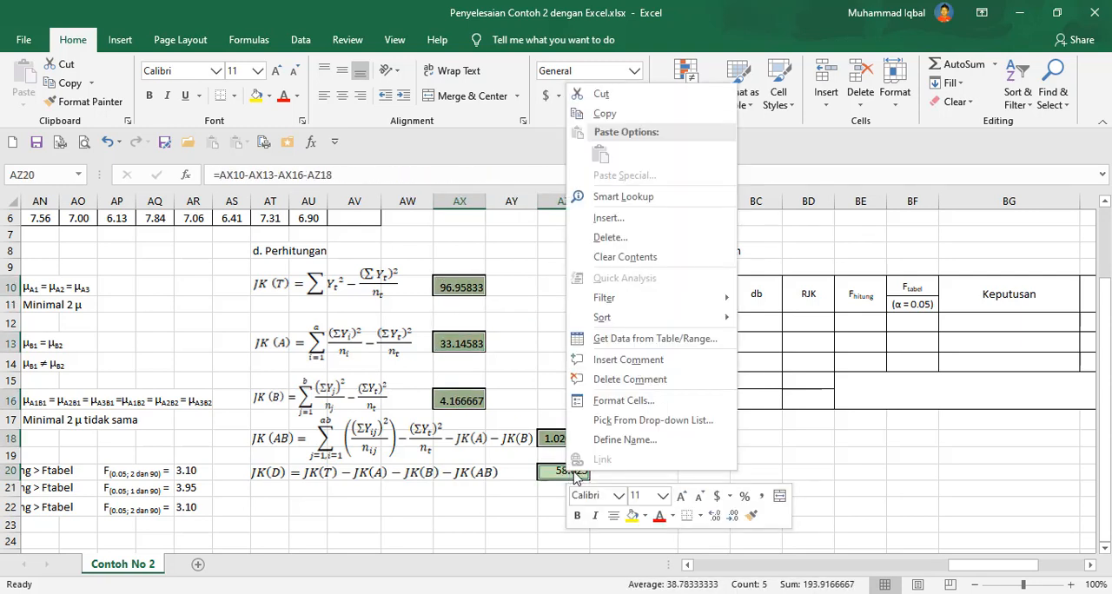
{"action": "left_click", "coordinate": [632, 404]}
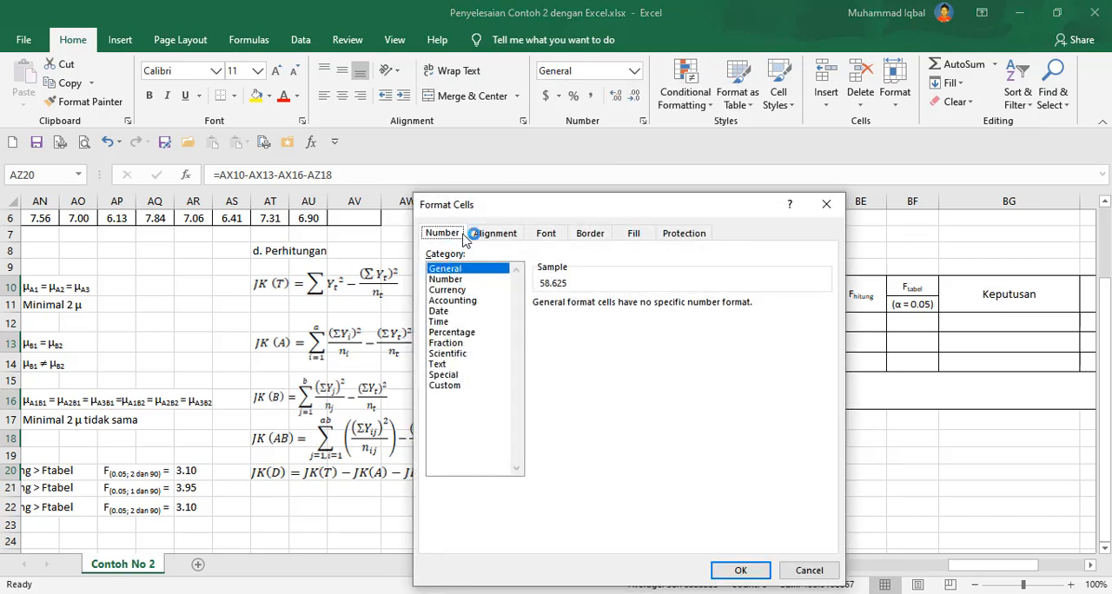
{"action": "left_click", "coordinate": [450, 280]}
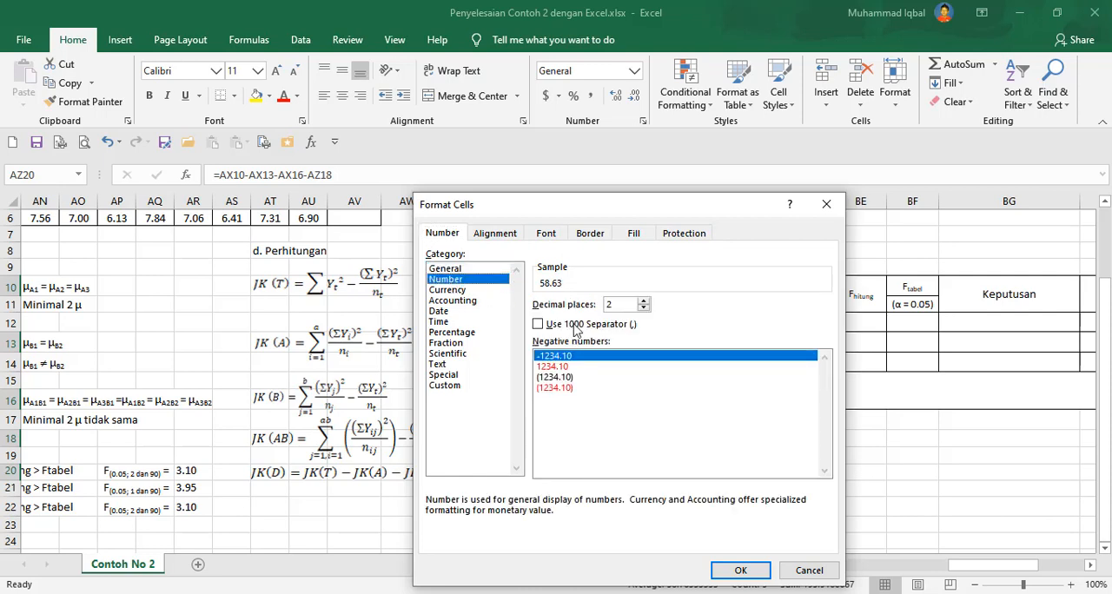
{"action": "left_click", "coordinate": [644, 300]}
{"action": "left_click", "coordinate": [741, 570]}
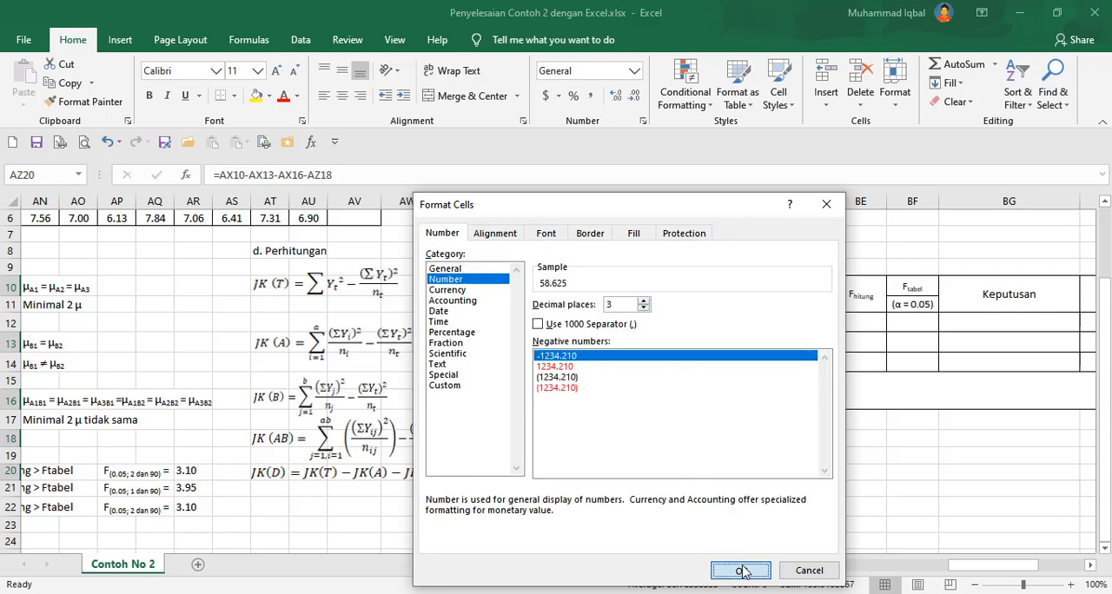
Link the JK cell for Antar A in the decision table to the JK(A) result with =AX13.
{"action": "left_click", "coordinate": [663, 435]}
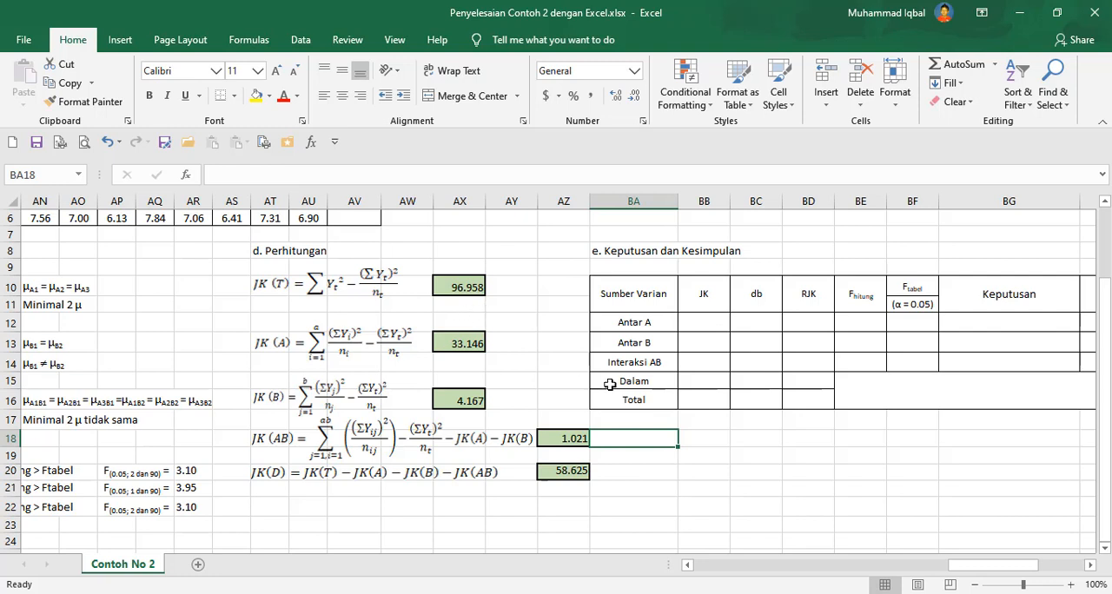
{"action": "left_click", "coordinate": [718, 318]}
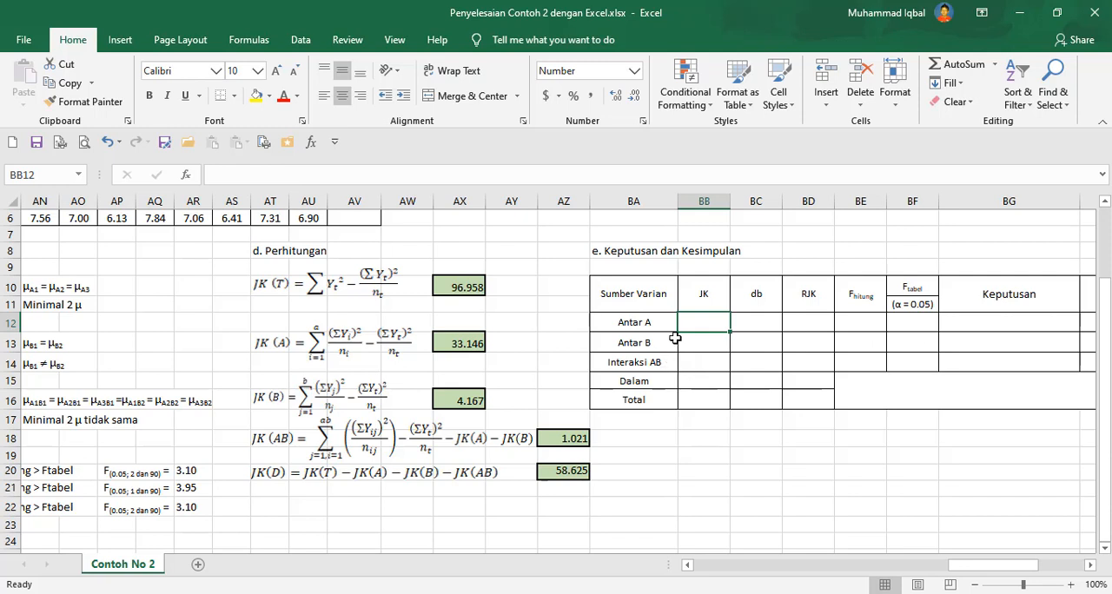
{"action": "left_click", "coordinate": [637, 321]}
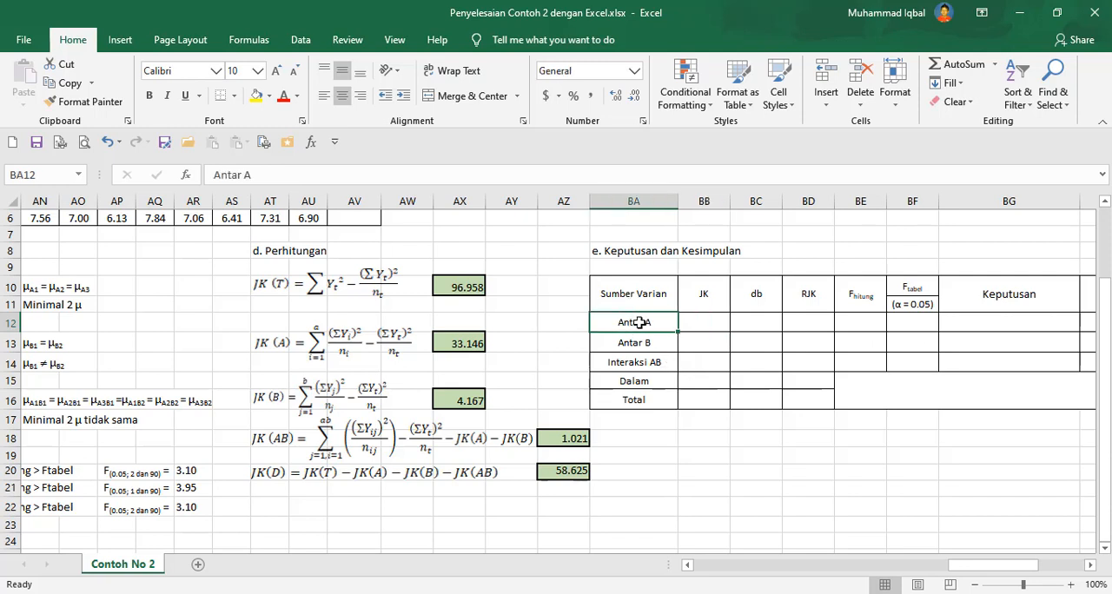
{"action": "left_click", "coordinate": [706, 322]}
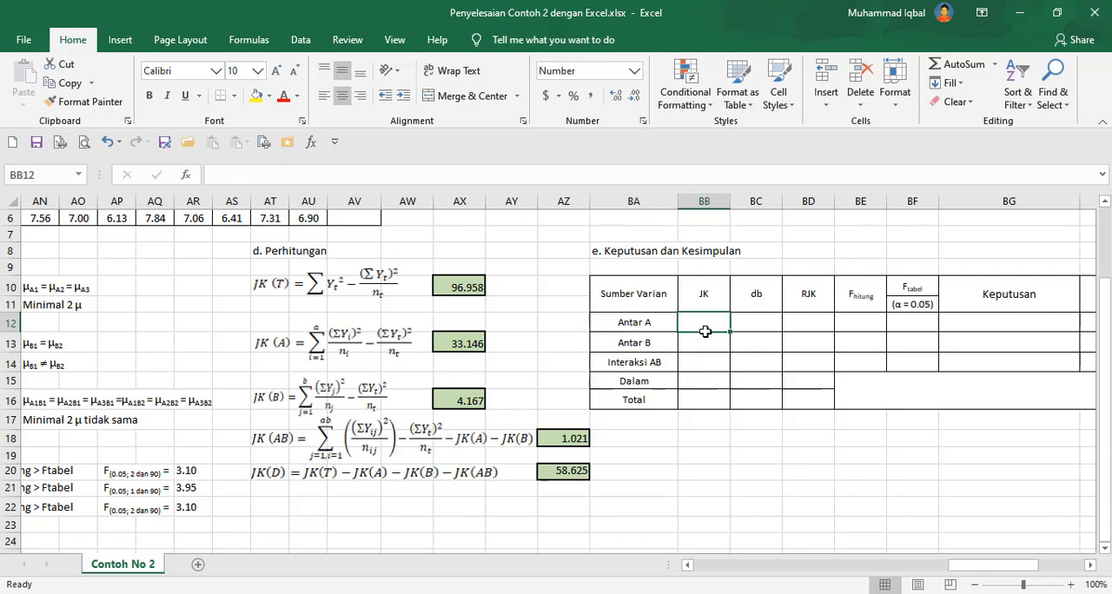
{"action": "type", "text": "="}
{"action": "left_click", "coordinate": [472, 339]}
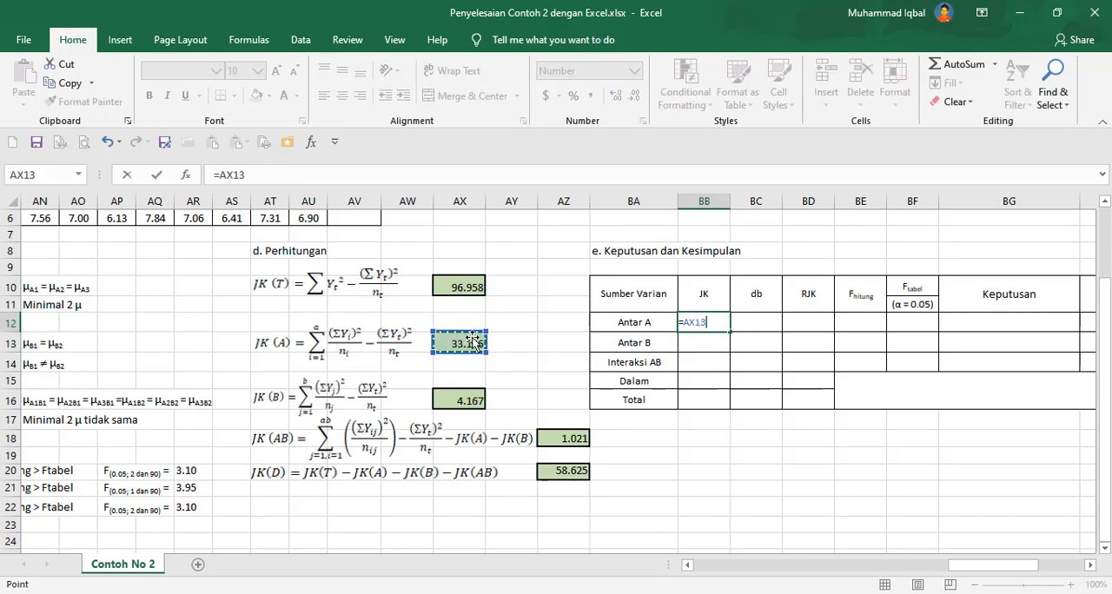
{"action": "key", "text": "Return"}
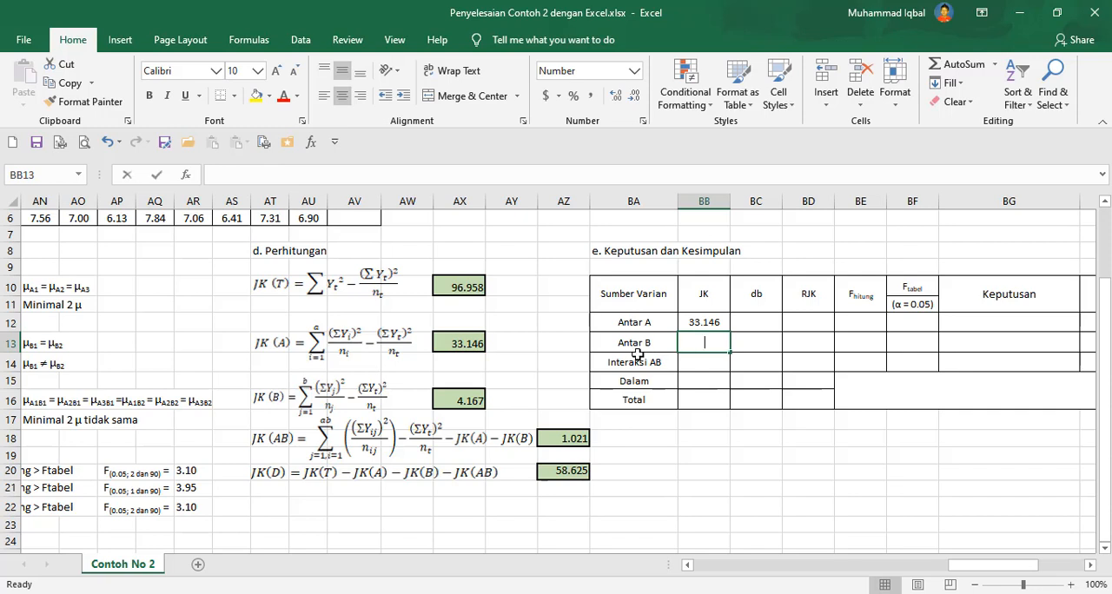
Link the JK cells for Antar B and Interaksi AB to the JK(B) and JK(AB) results.
{"action": "type", "text": "="}
{"action": "left_click", "coordinate": [469, 399]}
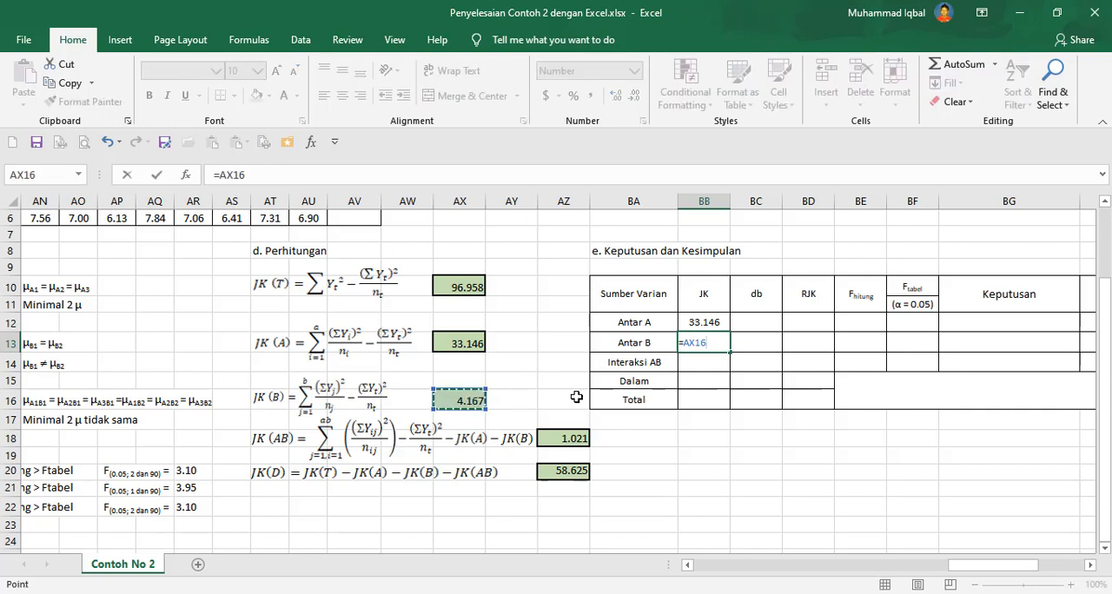
{"action": "key", "text": "Return"}
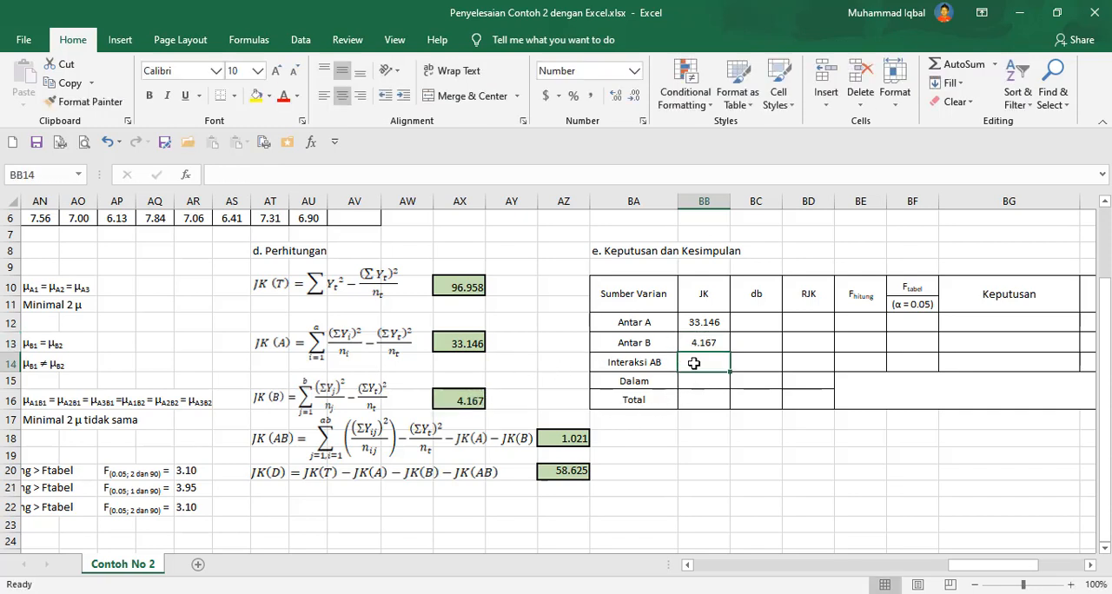
{"action": "type", "text": "="}
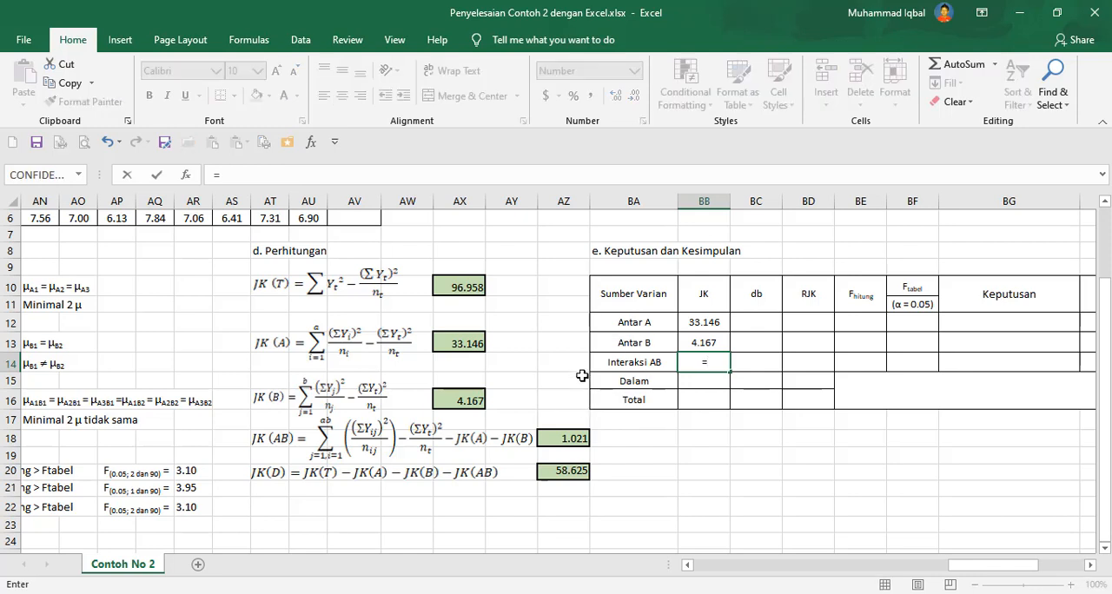
{"action": "left_click", "coordinate": [574, 439]}
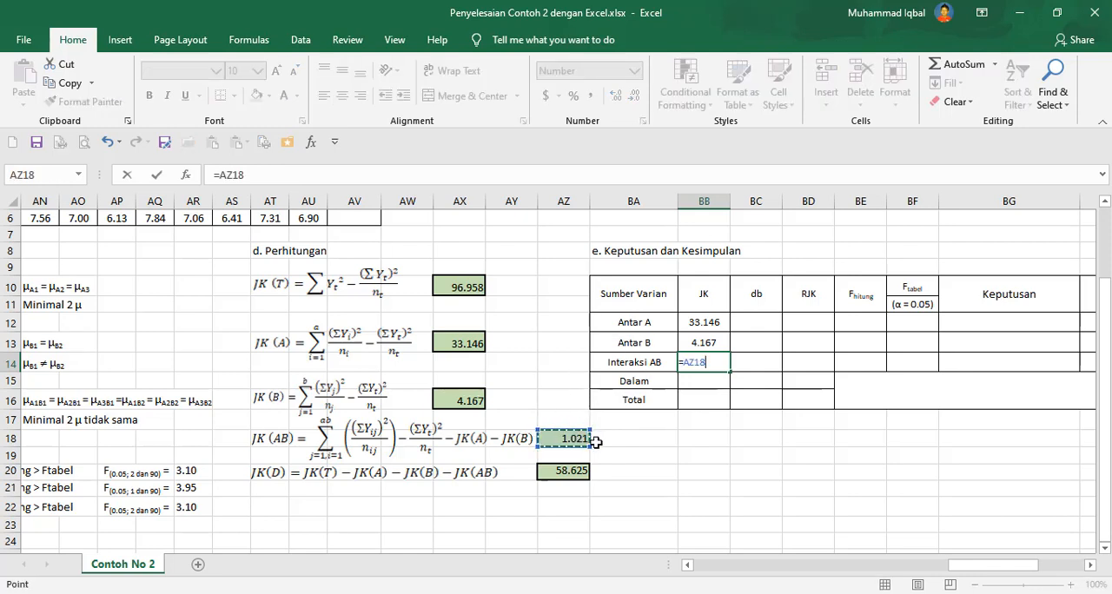
{"action": "key", "text": "Return"}
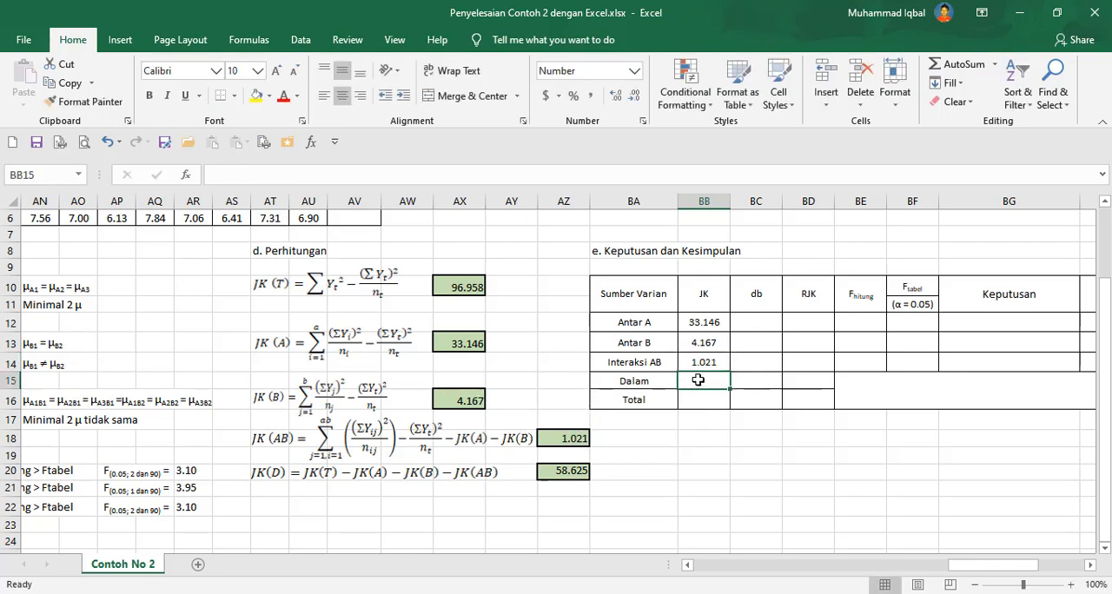
Link the JK cells for Dalam and Total to the JK(D) and JK(T) results.
{"action": "type", "text": "="}
{"action": "left_click", "coordinate": [564, 470]}
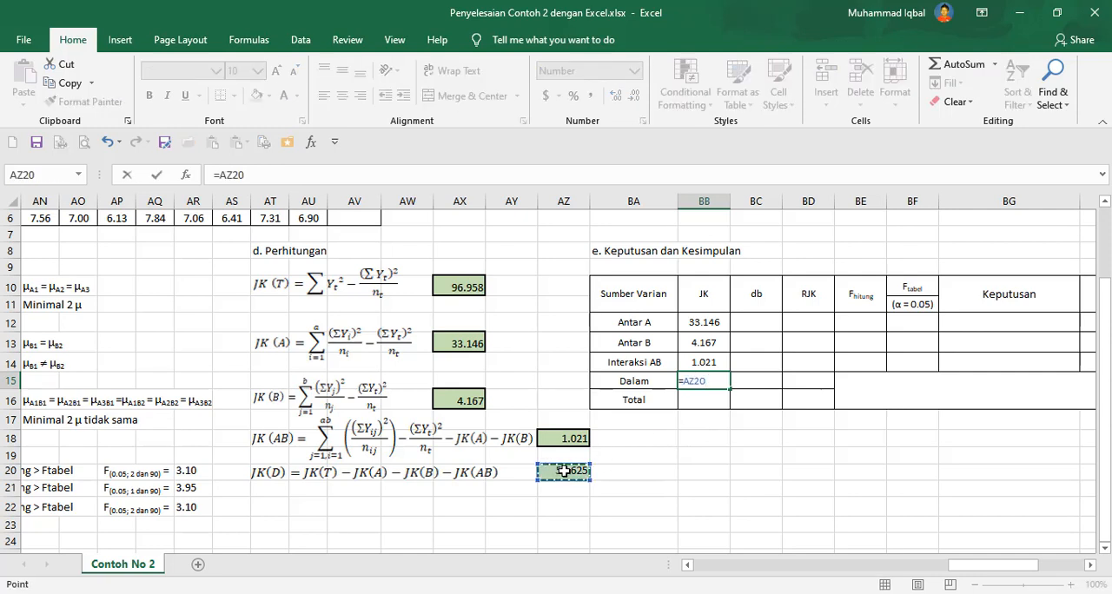
{"action": "key", "text": "Return"}
{"action": "type", "text": "="}
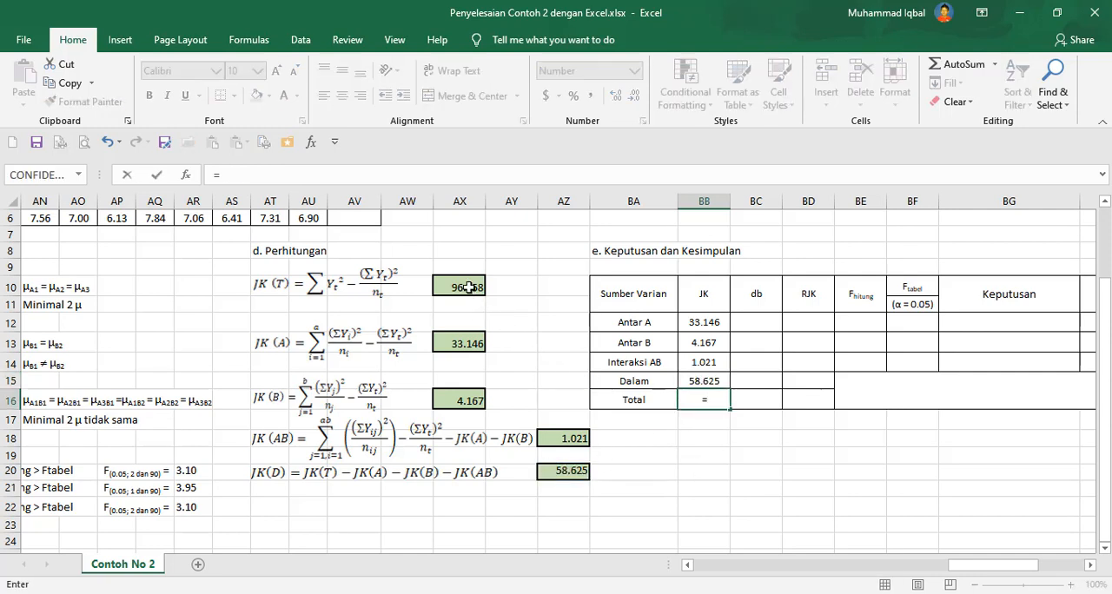
{"action": "left_click", "coordinate": [467, 287]}
{"action": "key", "text": "Return"}
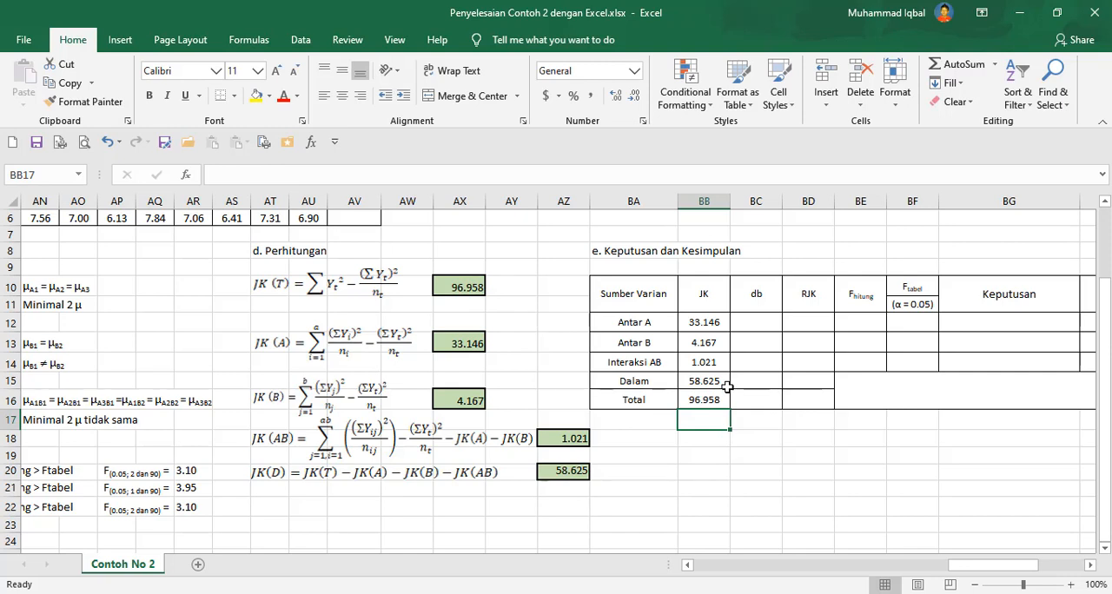
Enter the degrees of freedom for Antar A as =3-1 and for Antar B as =2-1.
{"action": "left_click", "coordinate": [757, 322]}
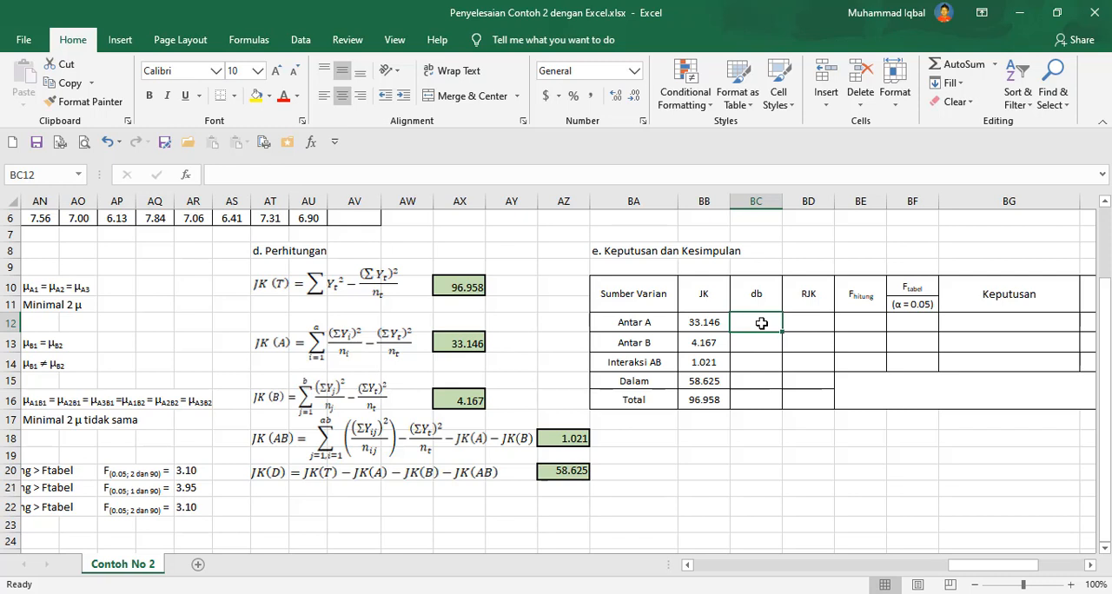
{"action": "type", "text": "="}
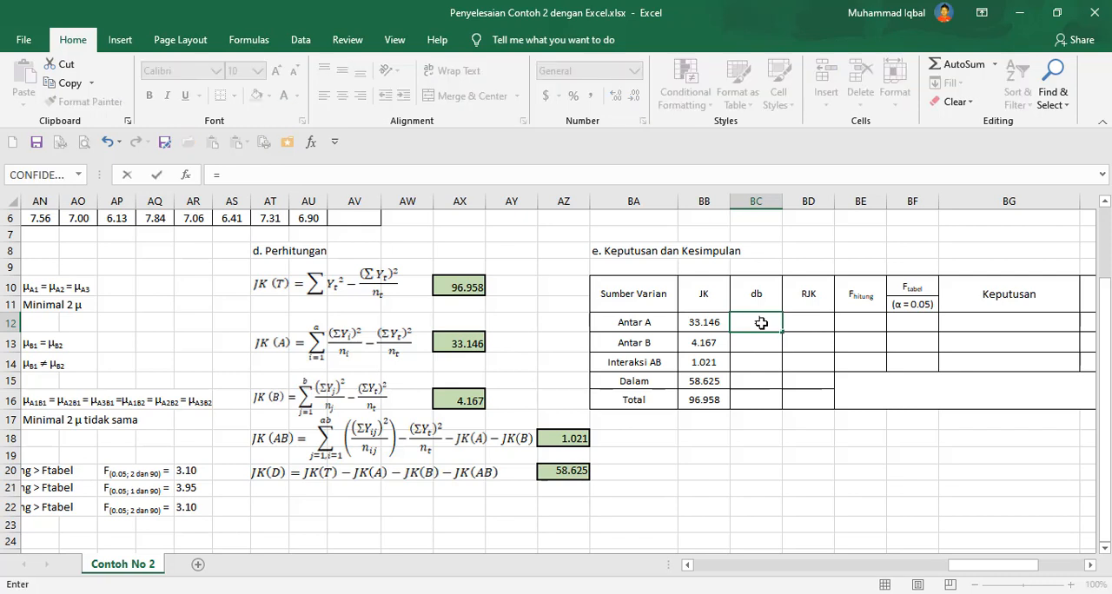
{"action": "type", "text": "3-"}
{"action": "key", "text": "BackSpace"}
{"action": "key", "text": "Return"}
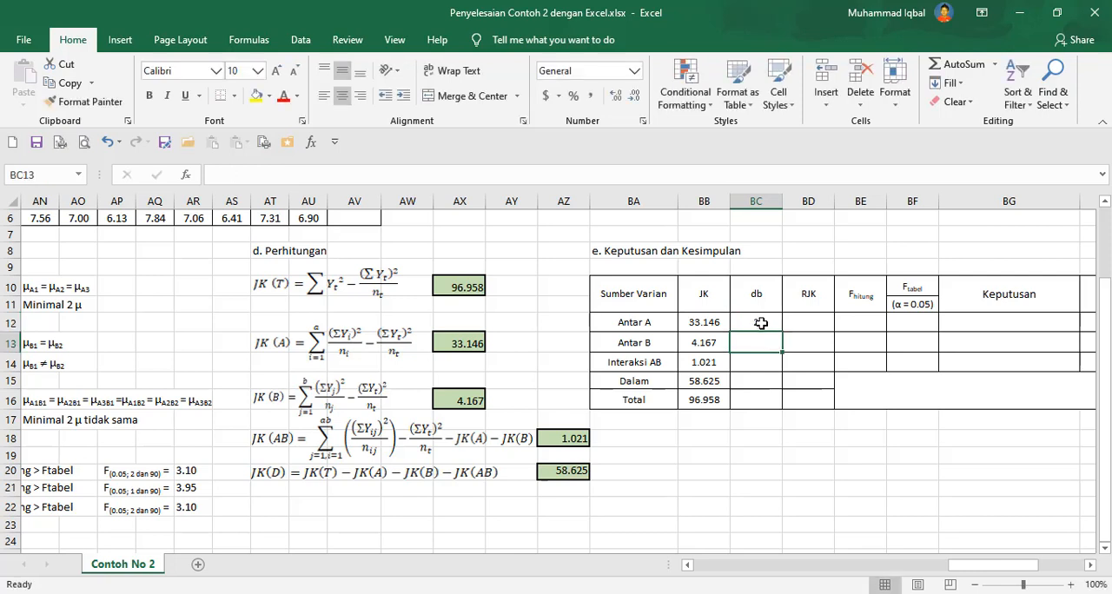
{"action": "type", "text": "="}
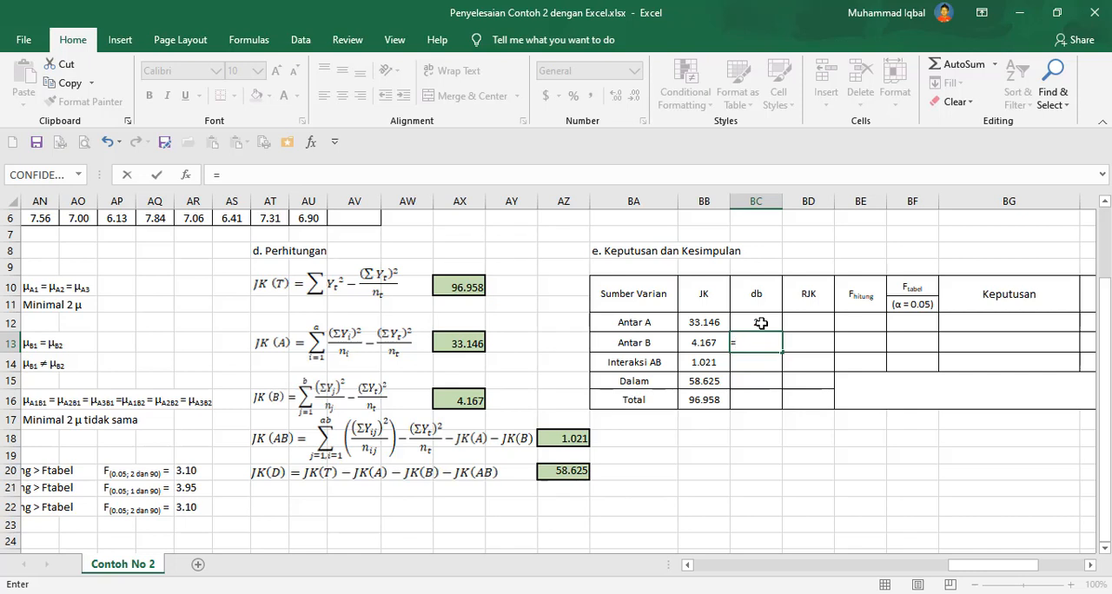
{"action": "type", "text": "2-1"}
{"action": "key", "text": "Return"}
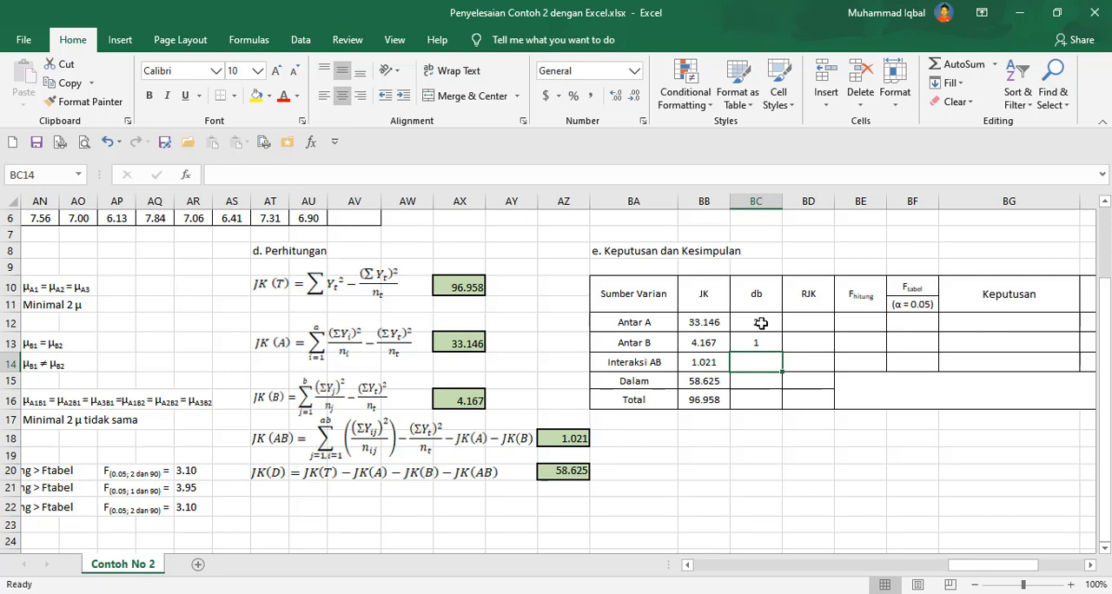
Enter the degrees of freedom for Interaksi AB as =(3-1)*(2-1).
{"action": "type", "text": "=("}
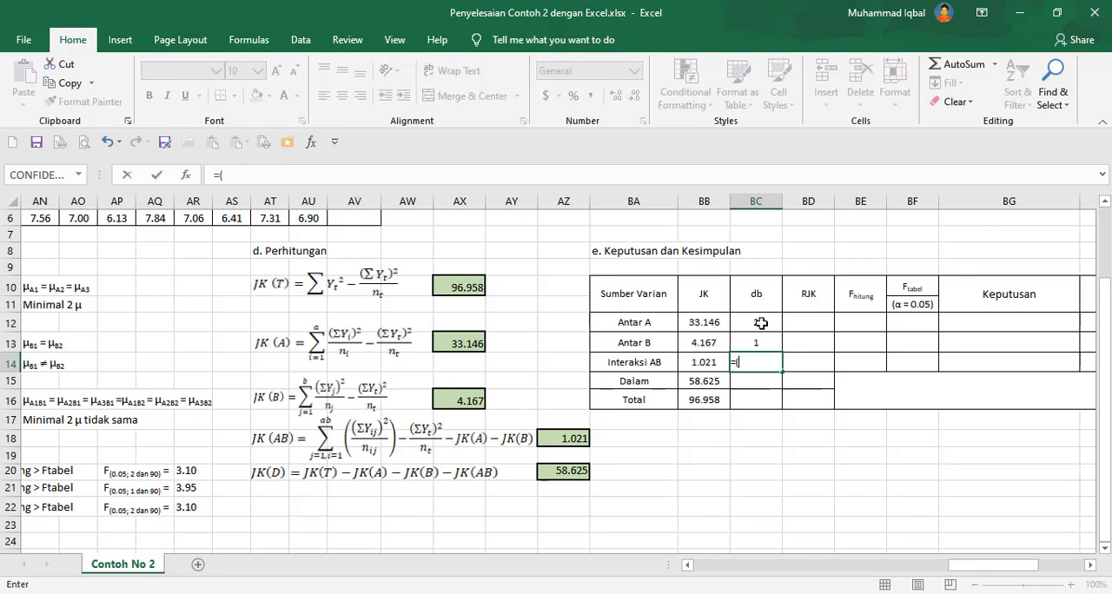
{"action": "type", "text": "3-1)*(2-1"}
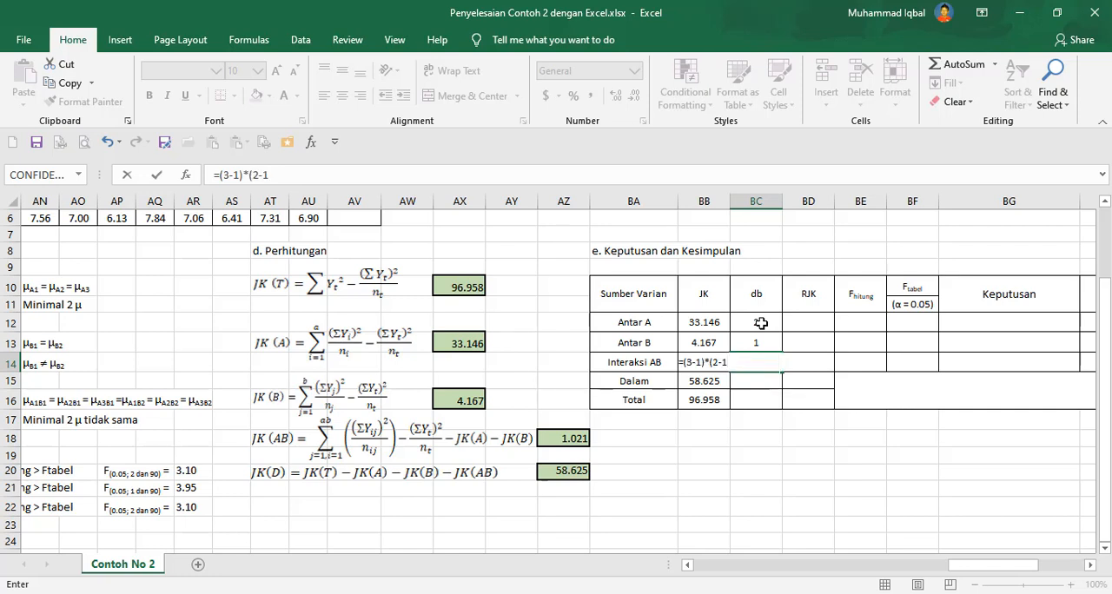
{"action": "type", "text": ")"}
{"action": "key", "text": "Return"}
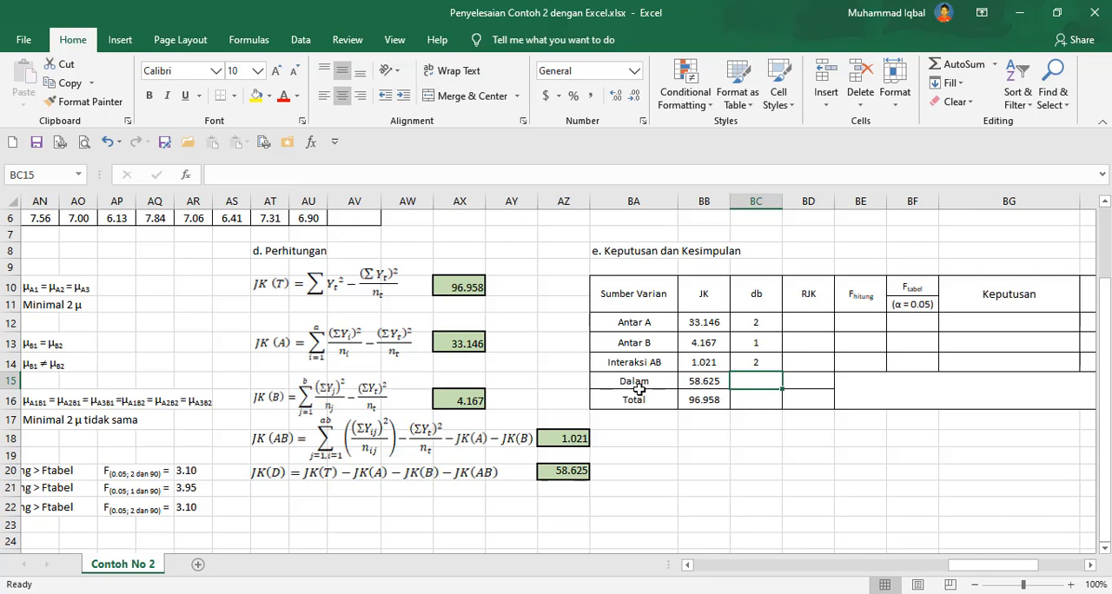
Enter the degrees of freedom for Dalam as =96-(3*2).
{"action": "type", "text": "="}
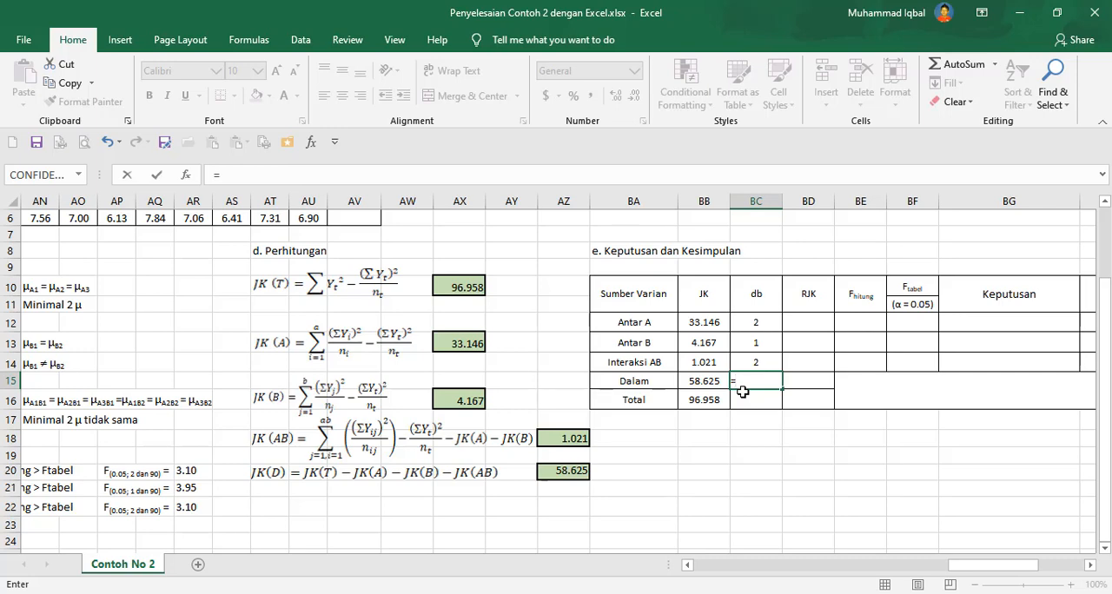
{"action": "scroll", "coordinate": [701, 395], "scroll_direction": "up", "scroll_amount": 2}
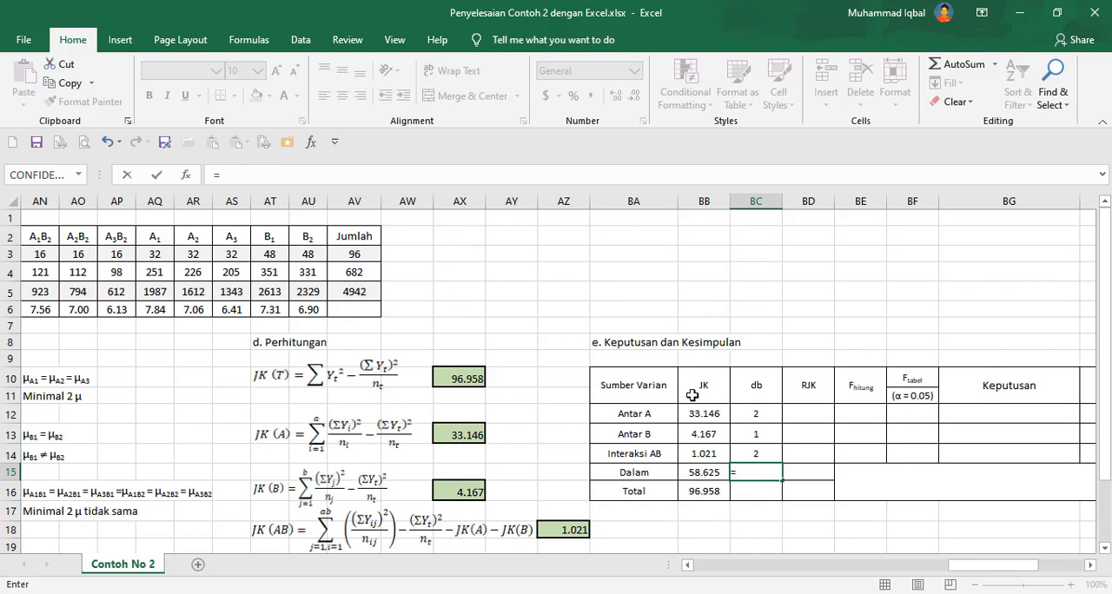
{"action": "type", "text": "996-"}
{"action": "key", "text": "BackSpace"}
{"action": "key", "text": "BackSpace"}
{"action": "key", "text": "BackSpace"}
{"action": "type", "text": "6-(3*2)"}
{"action": "key", "text": "Return"}
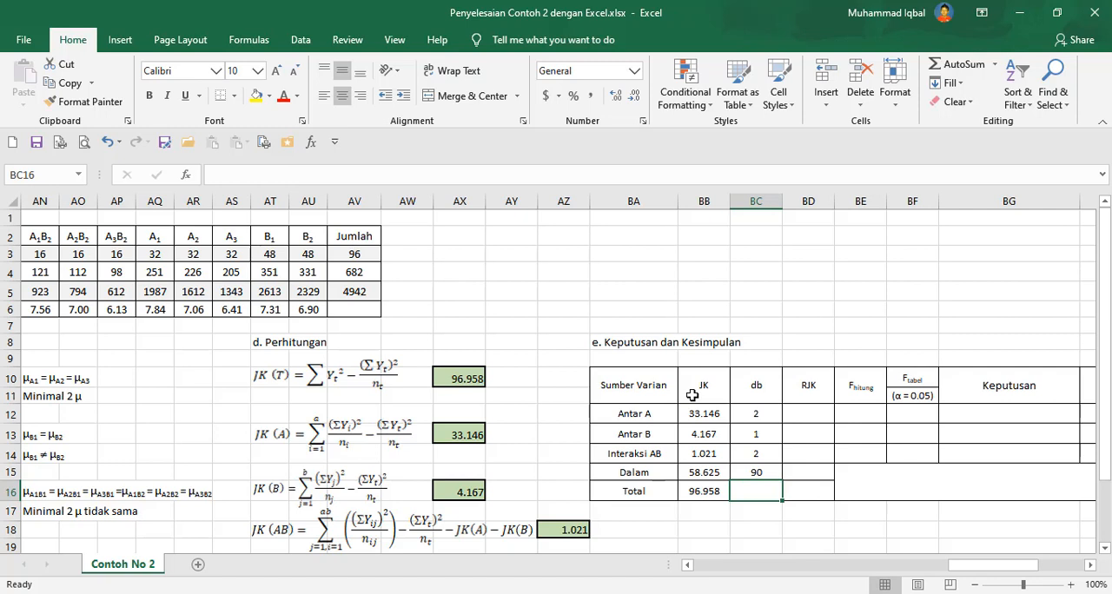
Enter the degrees of freedom for Total as =96-1 and check the db column's formulas.
{"action": "type", "text": "=96"}
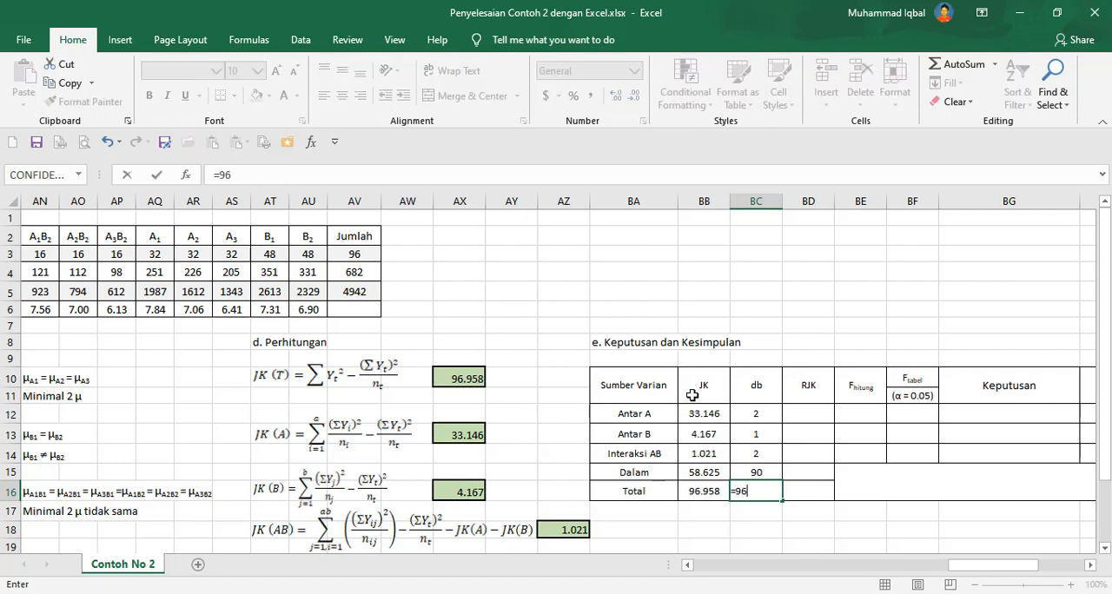
{"action": "type", "text": "-1"}
{"action": "key", "text": "Return"}
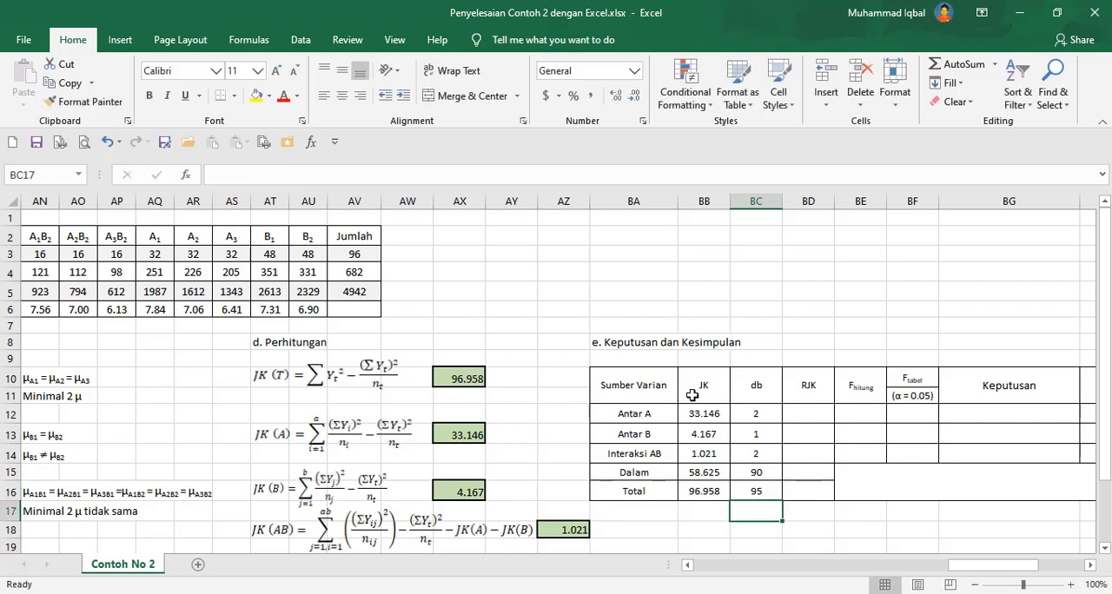
{"action": "left_click", "coordinate": [755, 492]}
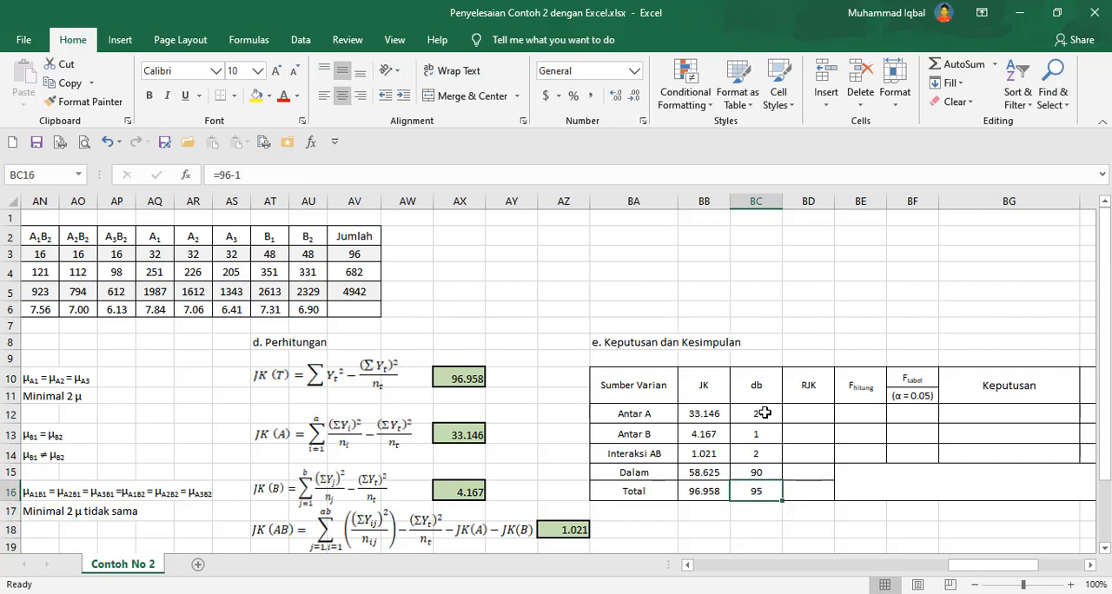
{"action": "left_click_drag", "start_coordinate": [765, 413], "coordinate": [760, 474]}
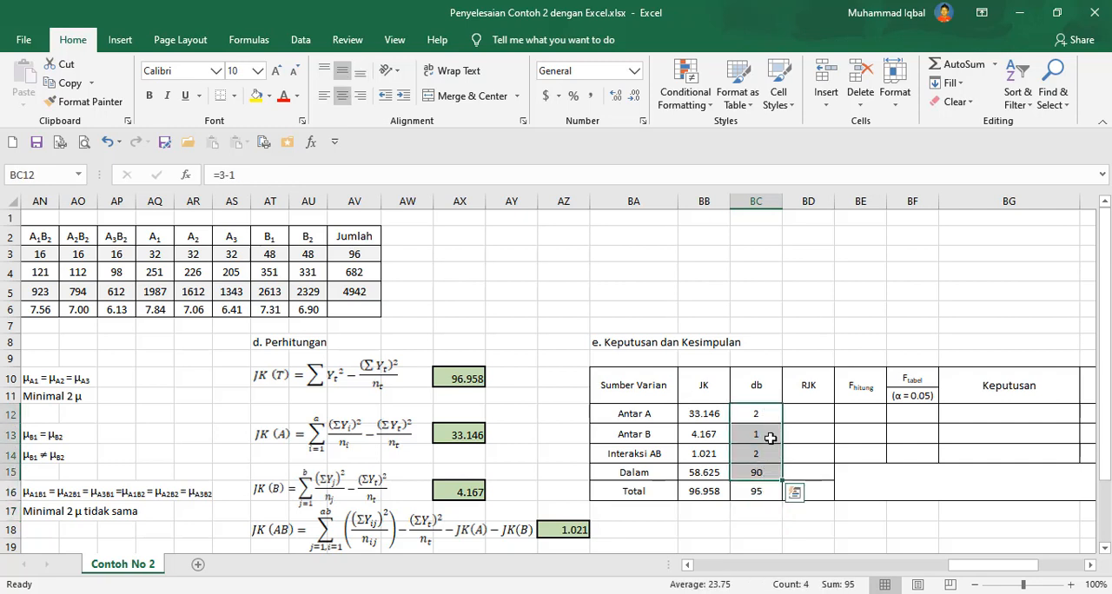
{"action": "left_click", "coordinate": [761, 492]}
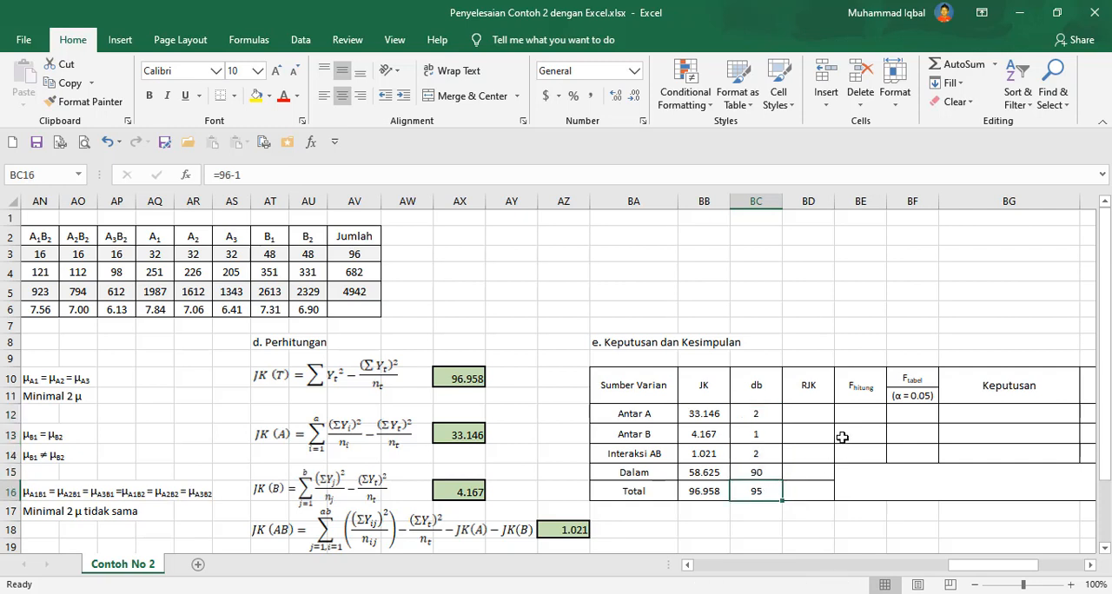
Consult the reference PDF and compute RJK for Antar A as =BB12/BC12, then copy that formula.
{"action": "left_click", "coordinate": [800, 417]}
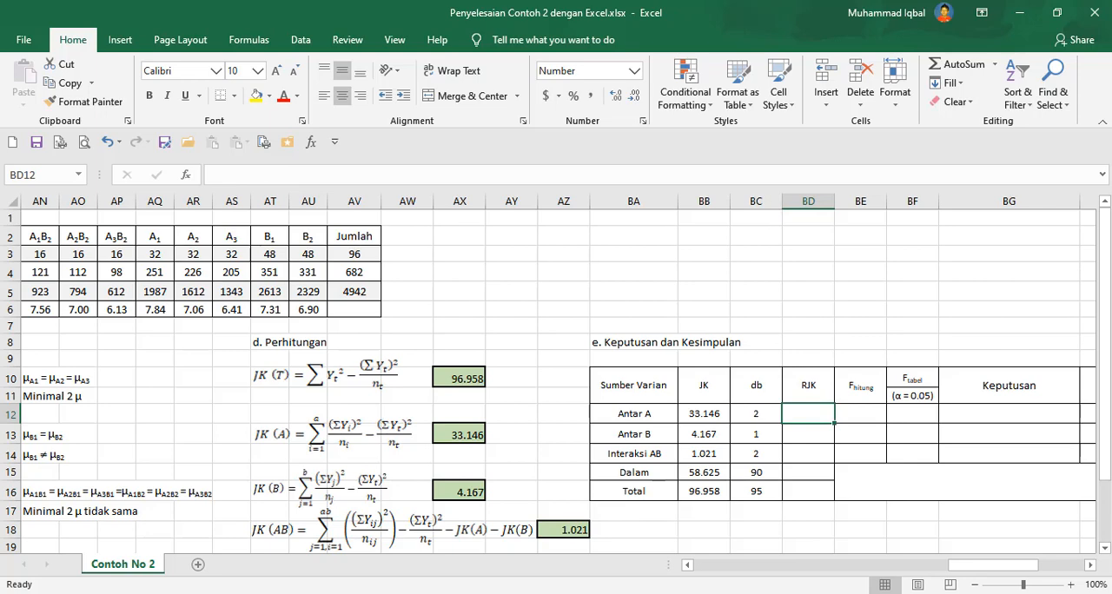
{"action": "key", "text": "alt+Tab"}
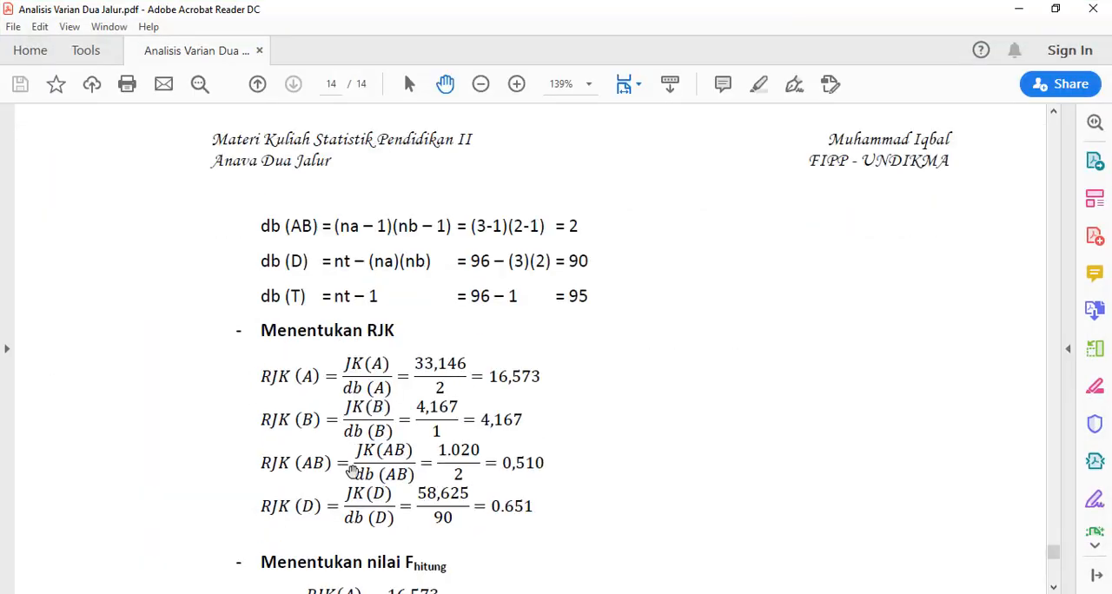
{"action": "key", "text": "alt+Tab"}
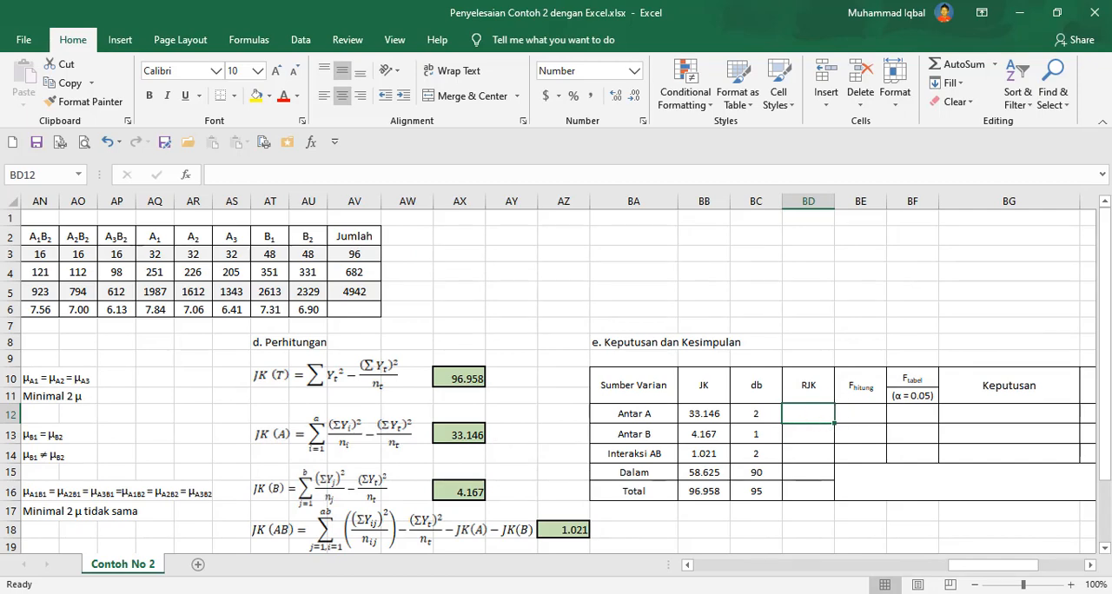
{"action": "key", "text": "alt+Tab"}
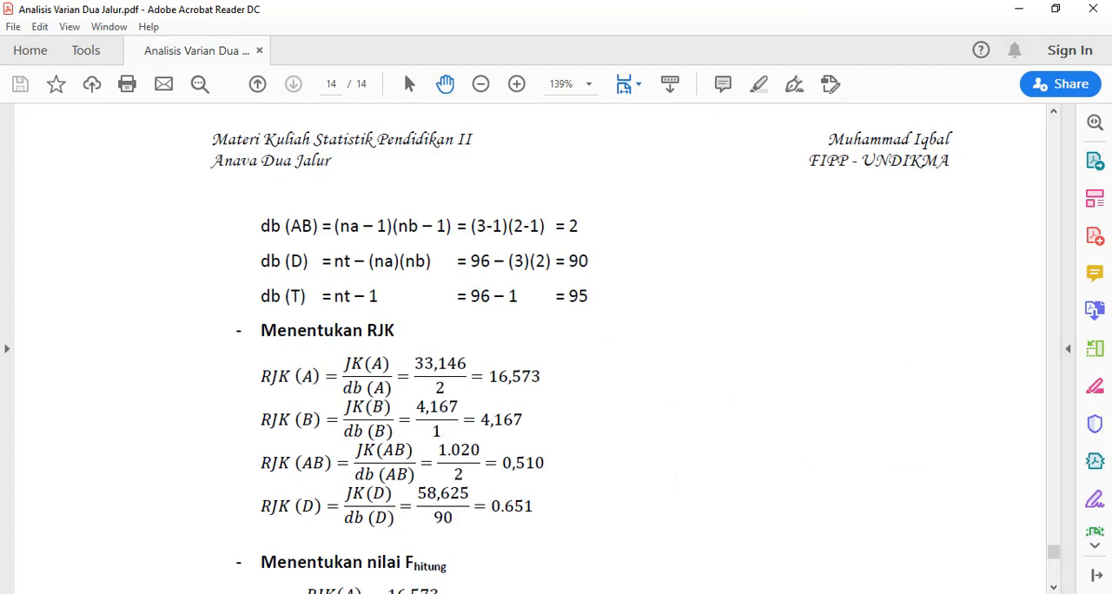
{"action": "key", "text": "alt+Tab"}
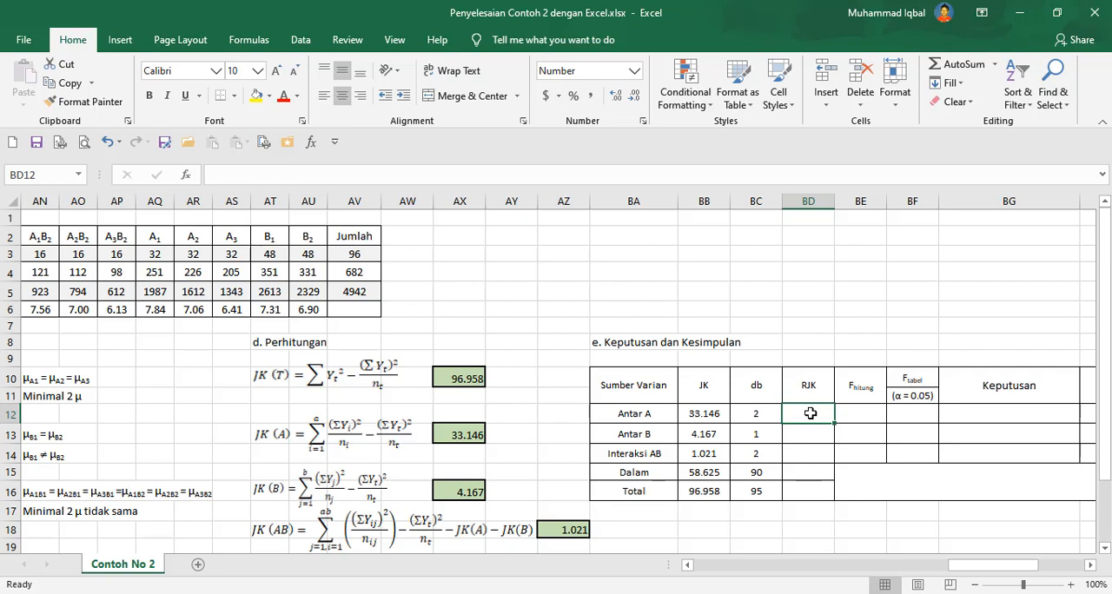
{"action": "type", "text": "="}
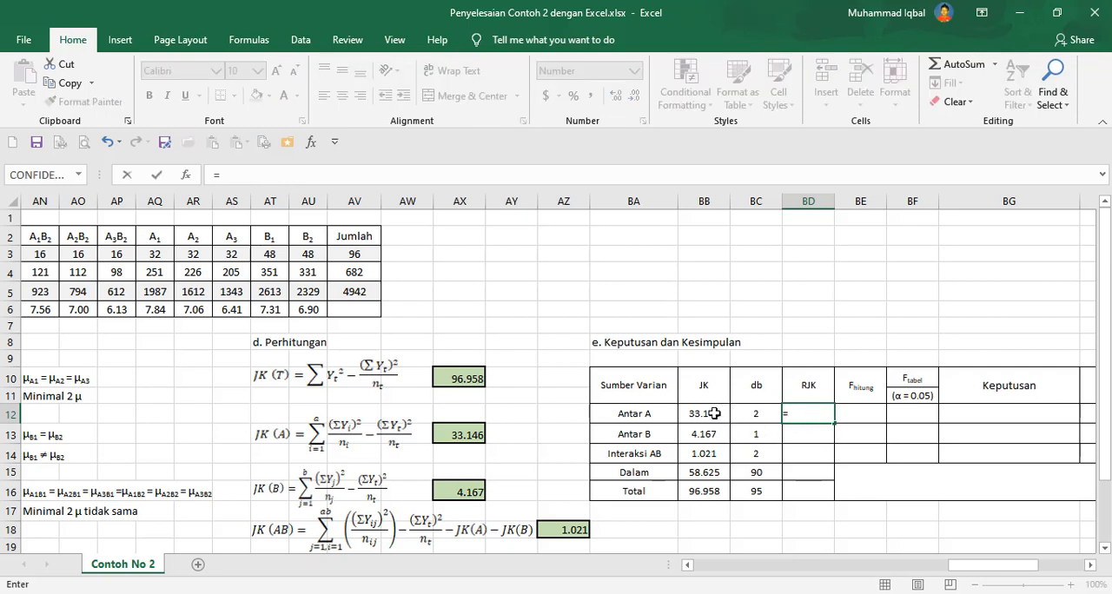
{"action": "left_click", "coordinate": [714, 414]}
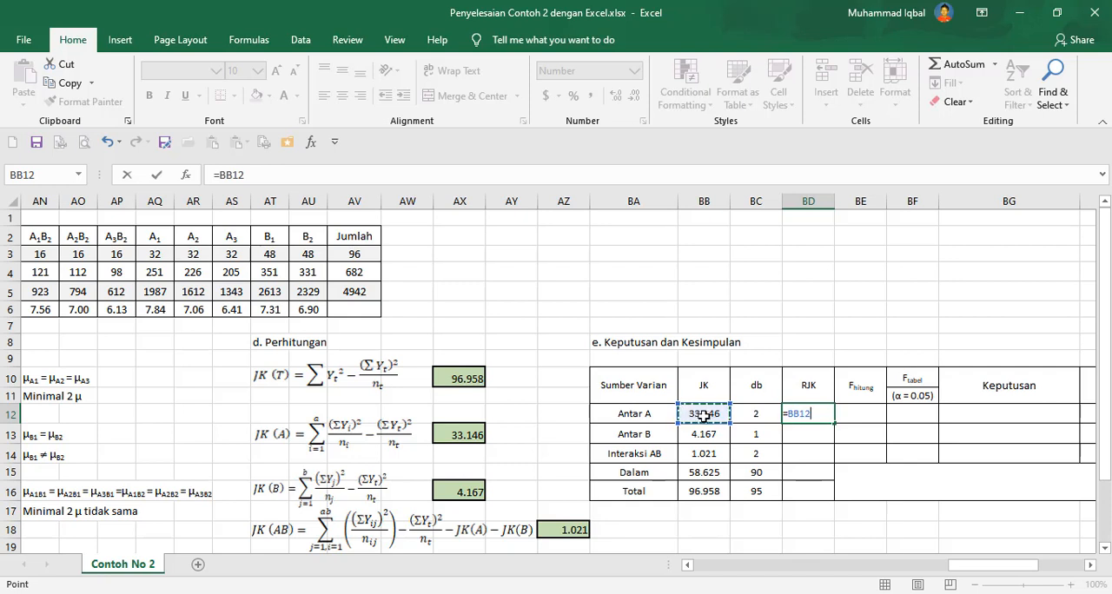
{"action": "type", "text": "/"}
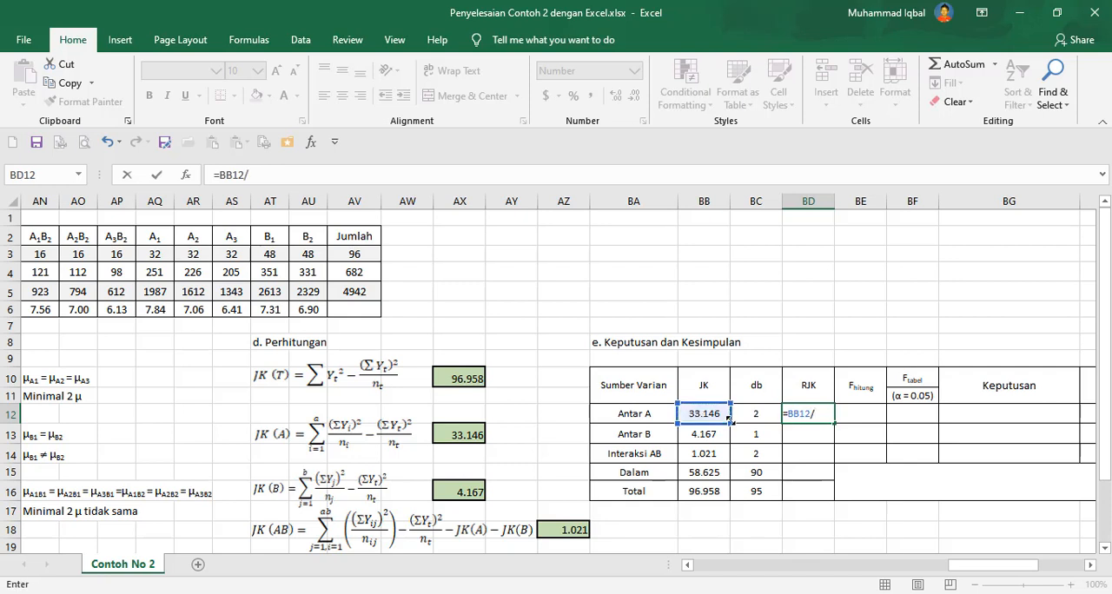
{"action": "left_click", "coordinate": [752, 415]}
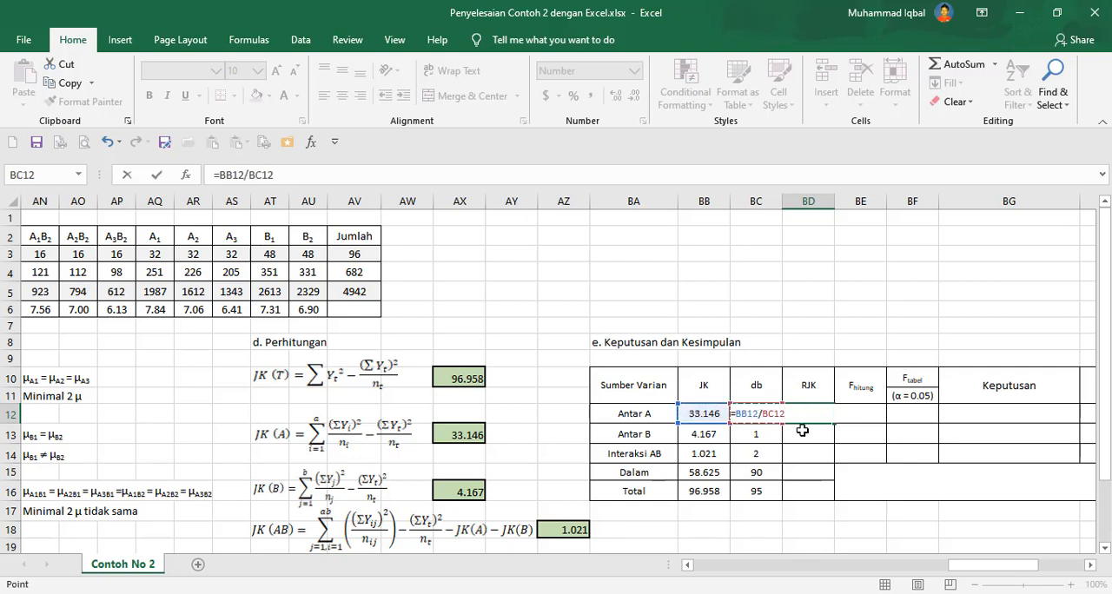
{"action": "key", "text": "ctrl+Return"}
{"action": "key", "text": "ctrl+c"}
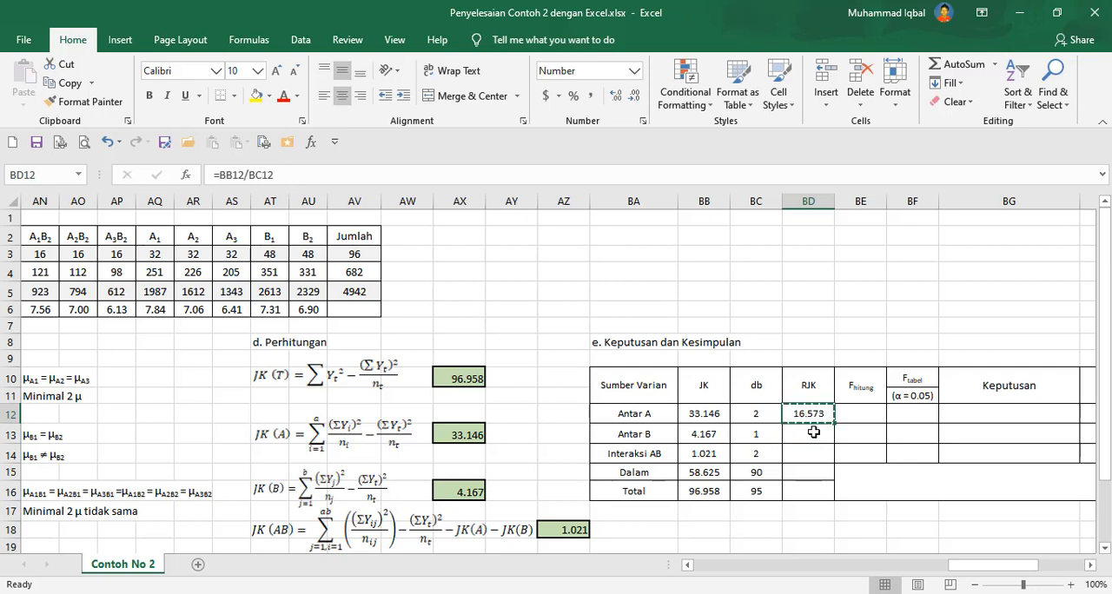
Paste the RJK formula into the Antar B and Interaksi AB rows.
{"action": "left_click", "coordinate": [813, 432]}
{"action": "key", "text": "ctrl+v"}
{"action": "left_click", "coordinate": [807, 452]}
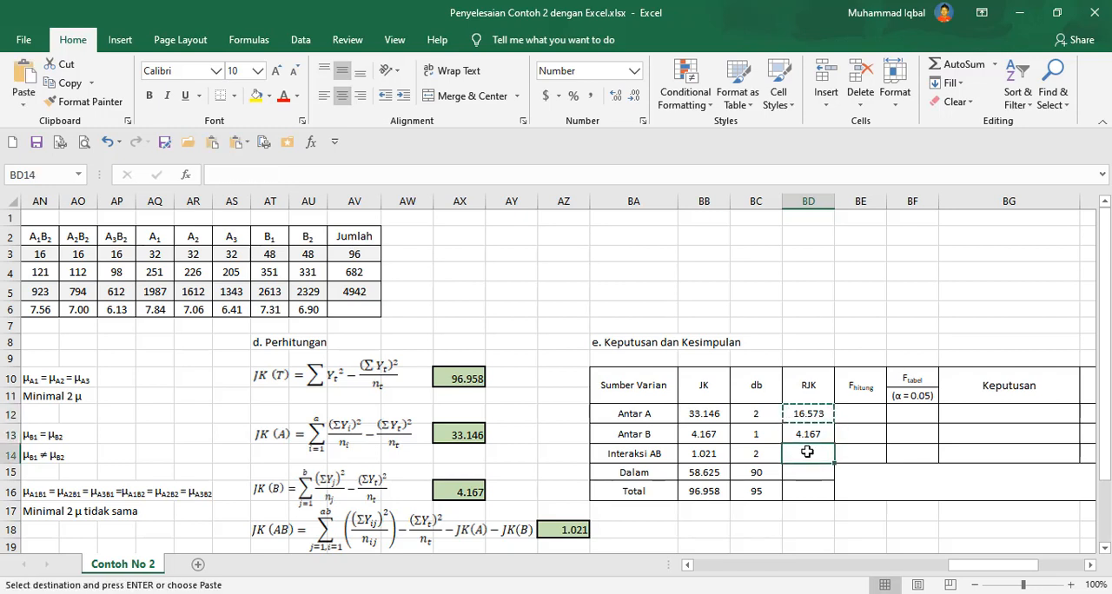
{"action": "key", "text": "ctrl+v"}
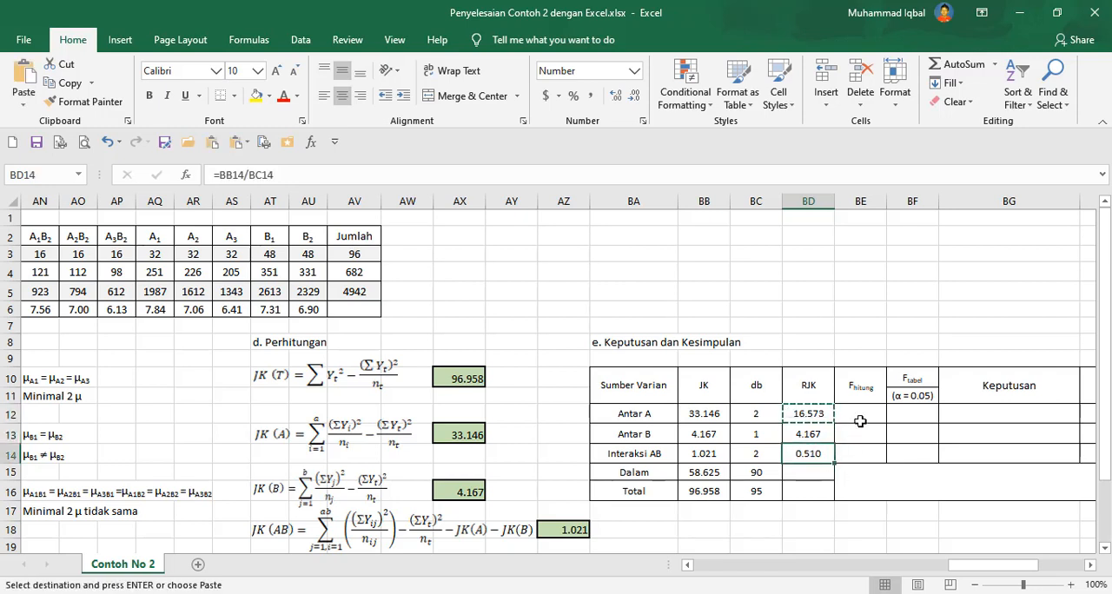
{"action": "left_click", "coordinate": [860, 422]}
{"action": "key", "text": "Escape"}
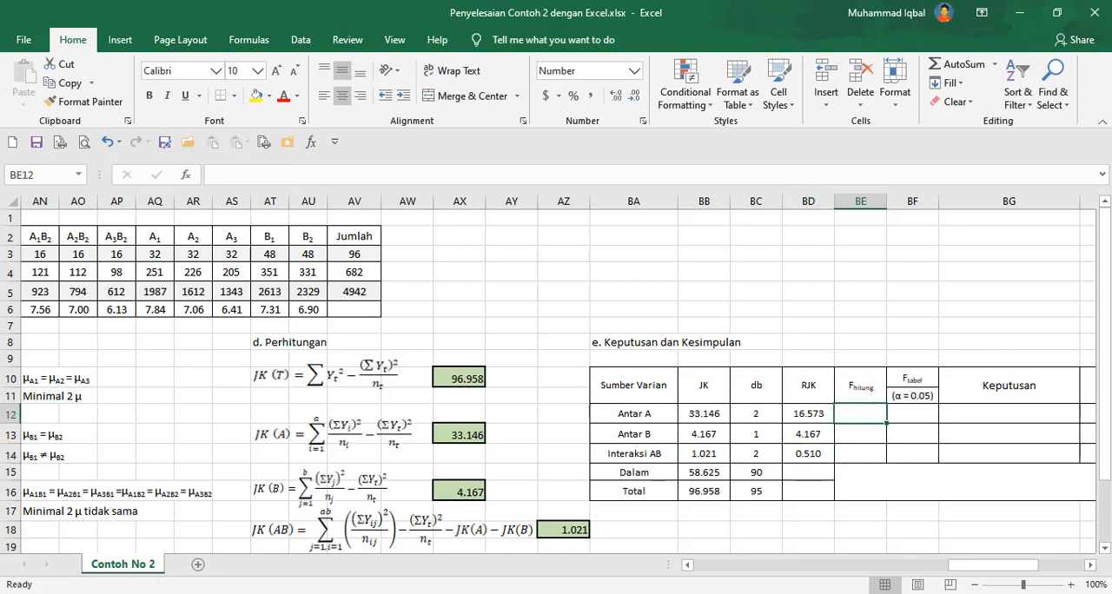
Check the PDF's F hitung formulas and compute F hitung for Antar A as =BD12/BD14.
{"action": "key", "text": "alt+Tab"}
{"action": "scroll", "coordinate": [576, 365], "scroll_direction": "down", "scroll_amount": 3}
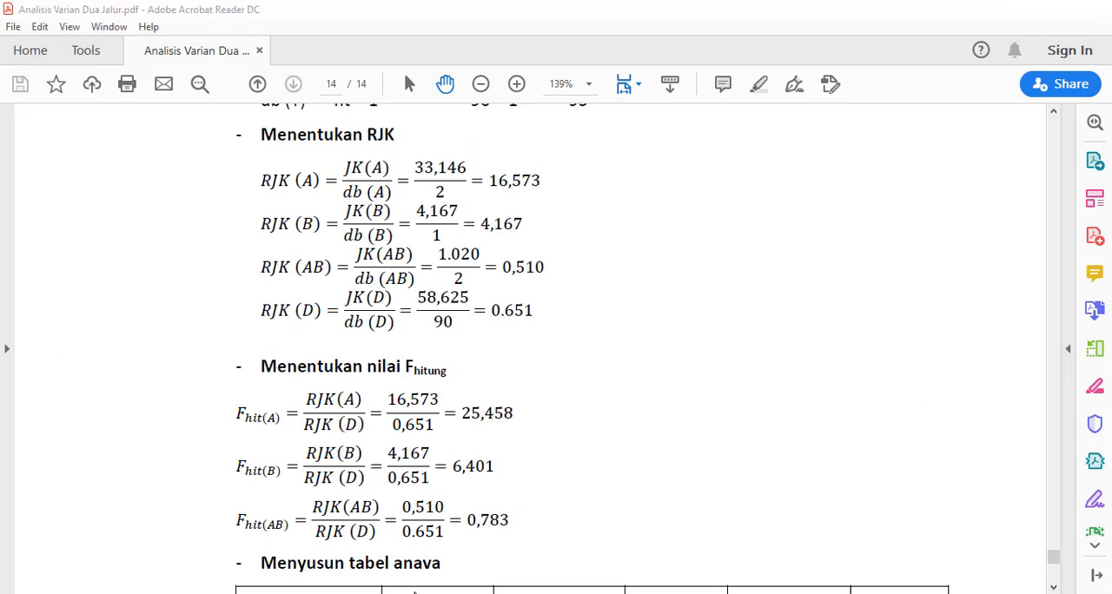
{"action": "left_click", "coordinate": [415, 593]}
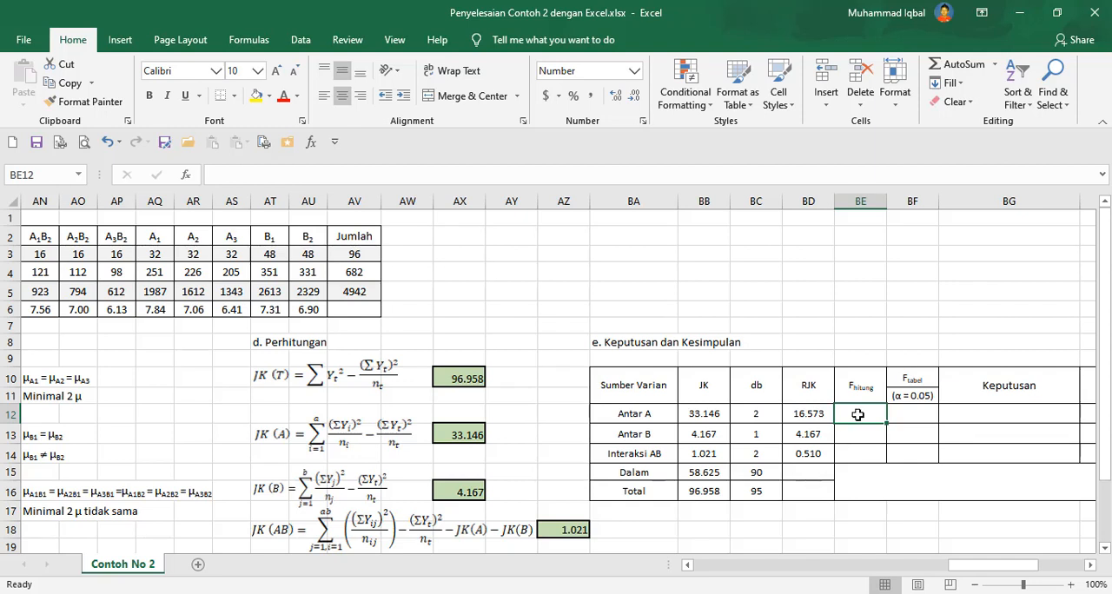
{"action": "type", "text": "="}
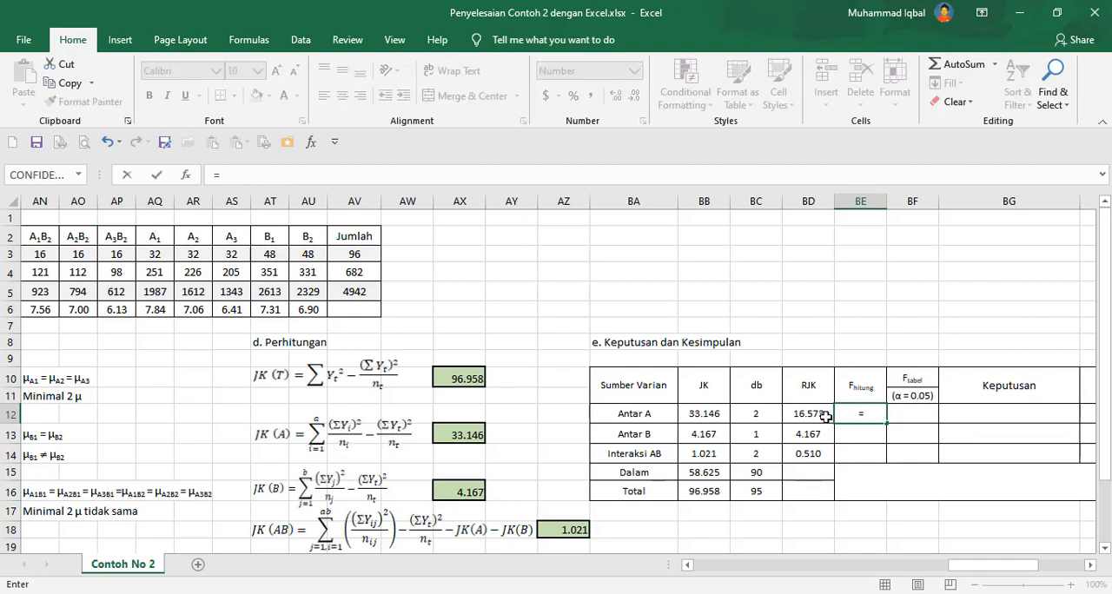
{"action": "left_click", "coordinate": [820, 415]}
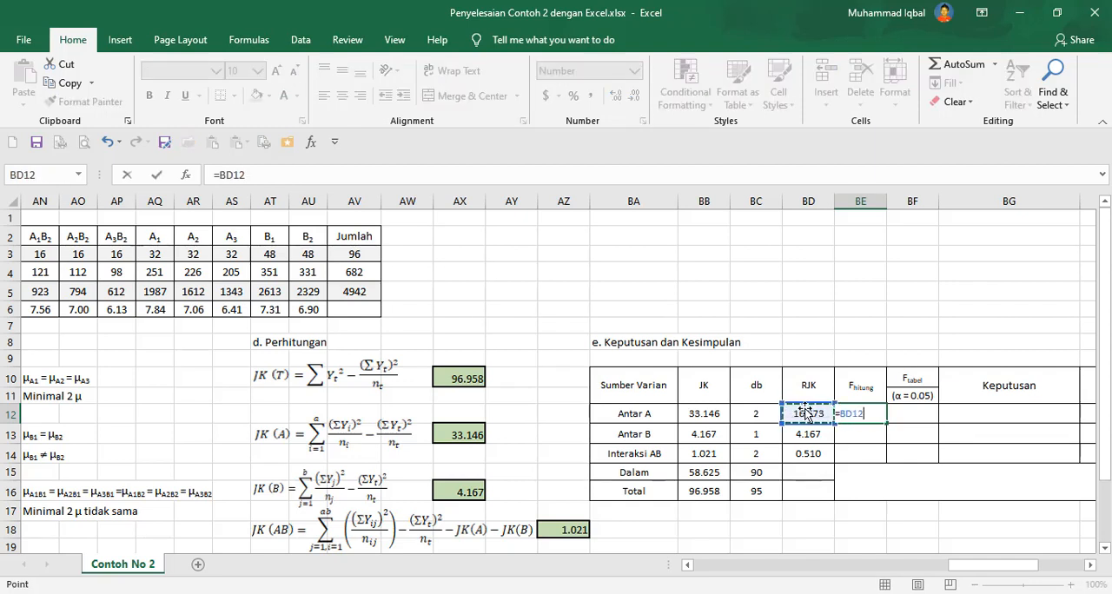
{"action": "type", "text": "/"}
{"action": "left_click", "coordinate": [813, 453]}
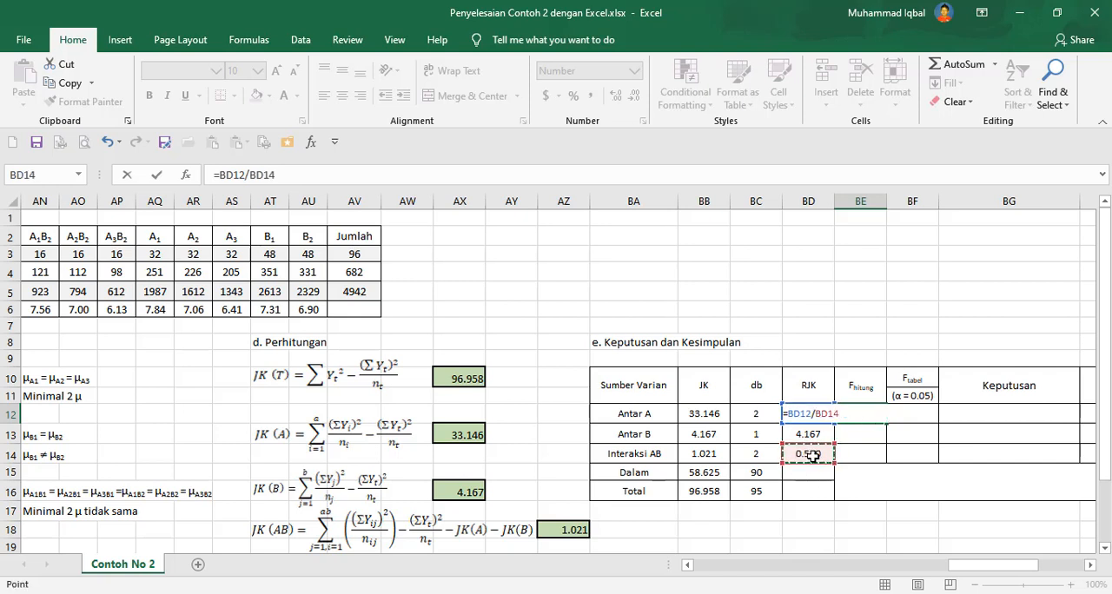
{"action": "key", "text": "Return"}
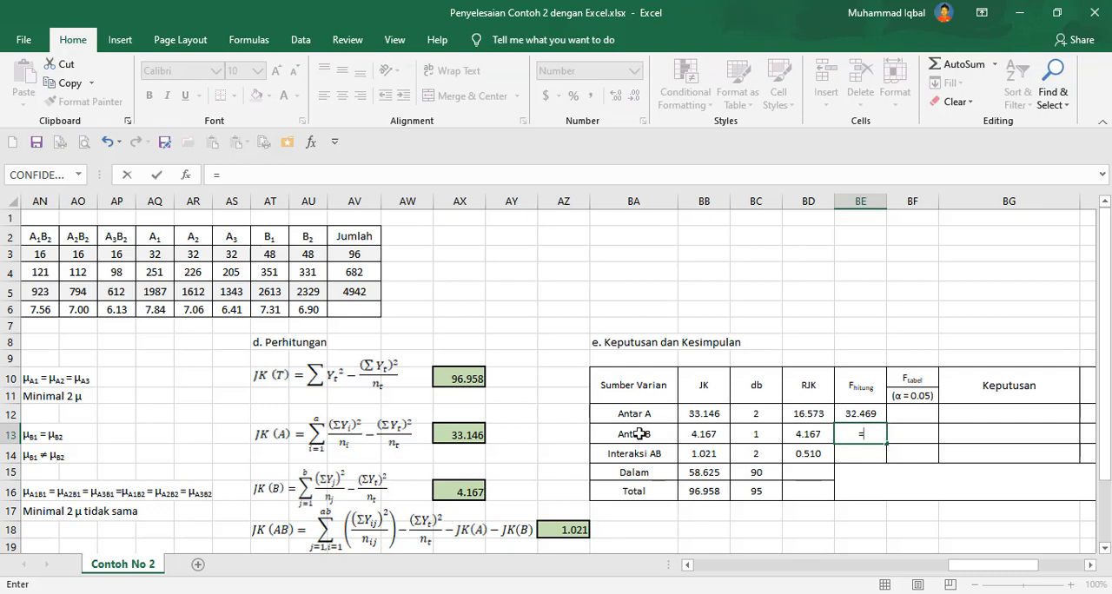
Try an F hitung formula for Antar B, then cancel it and clear Antar A's F hitung cell.
{"action": "left_click", "coordinate": [808, 432]}
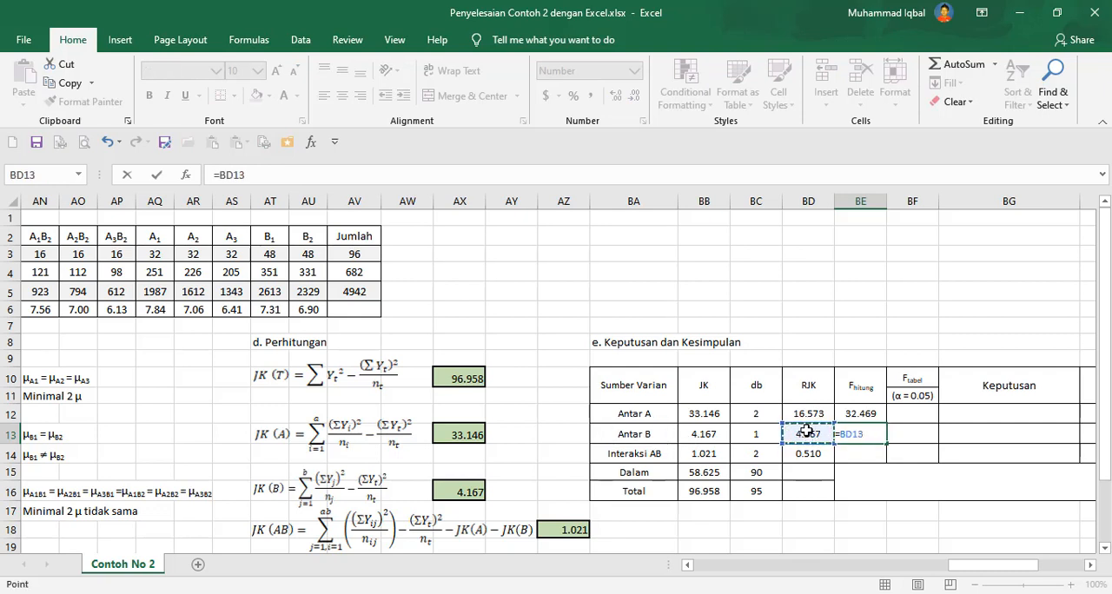
{"action": "type", "text": "/"}
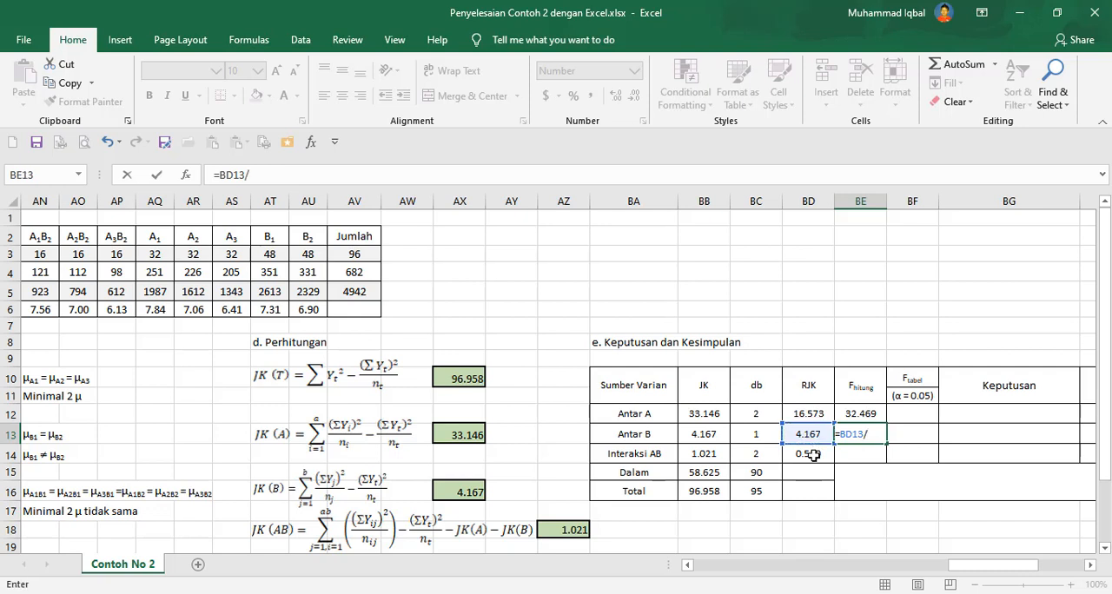
{"action": "left_click", "coordinate": [811, 455]}
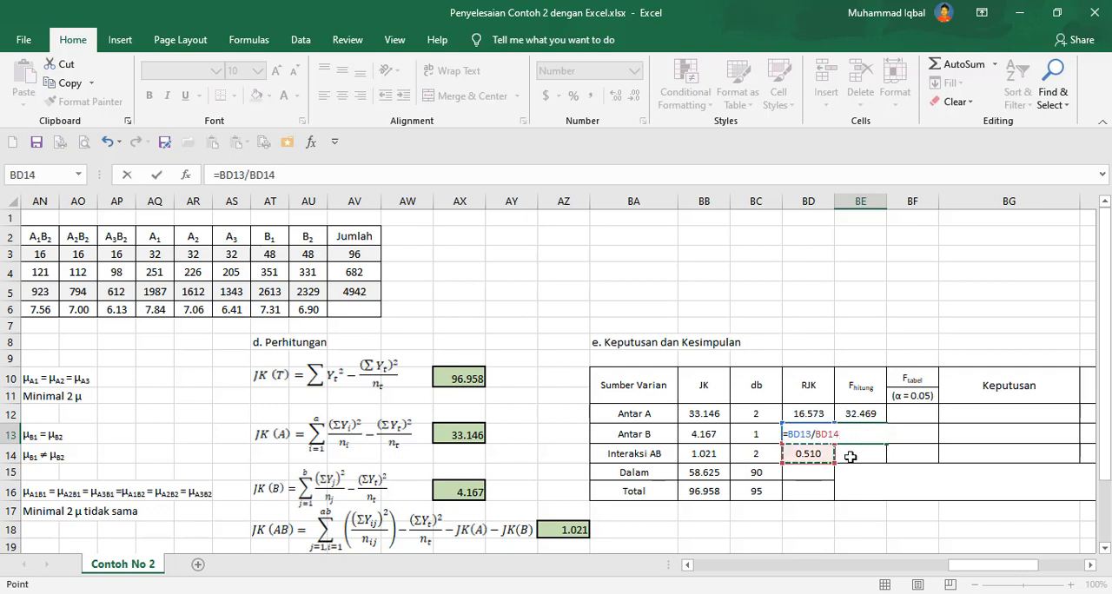
{"action": "key", "text": "Escape"}
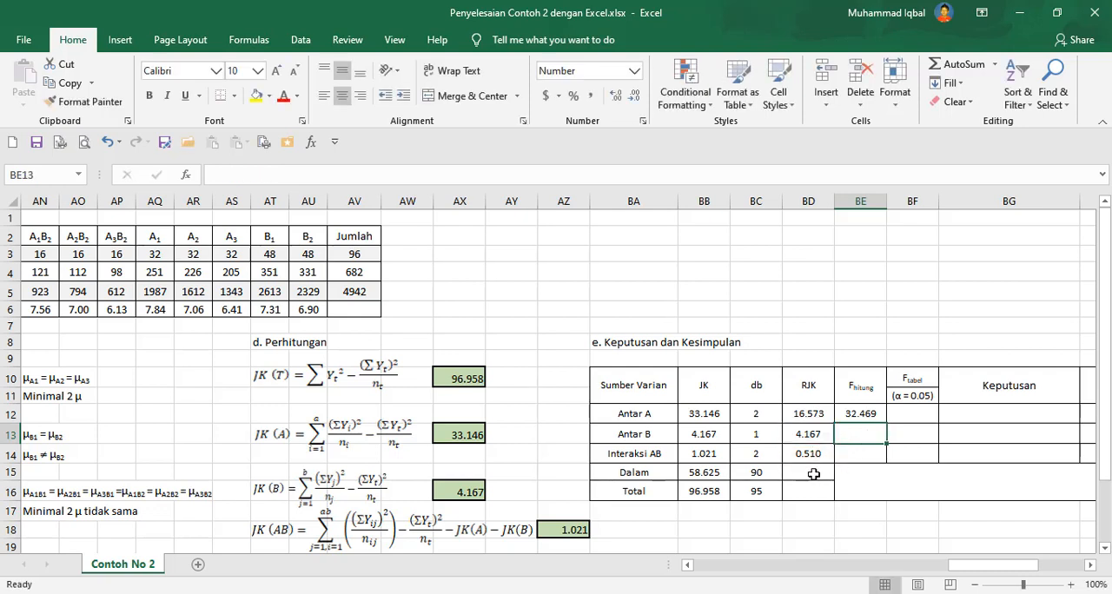
{"action": "left_click", "coordinate": [857, 414]}
{"action": "key", "text": "Delete"}
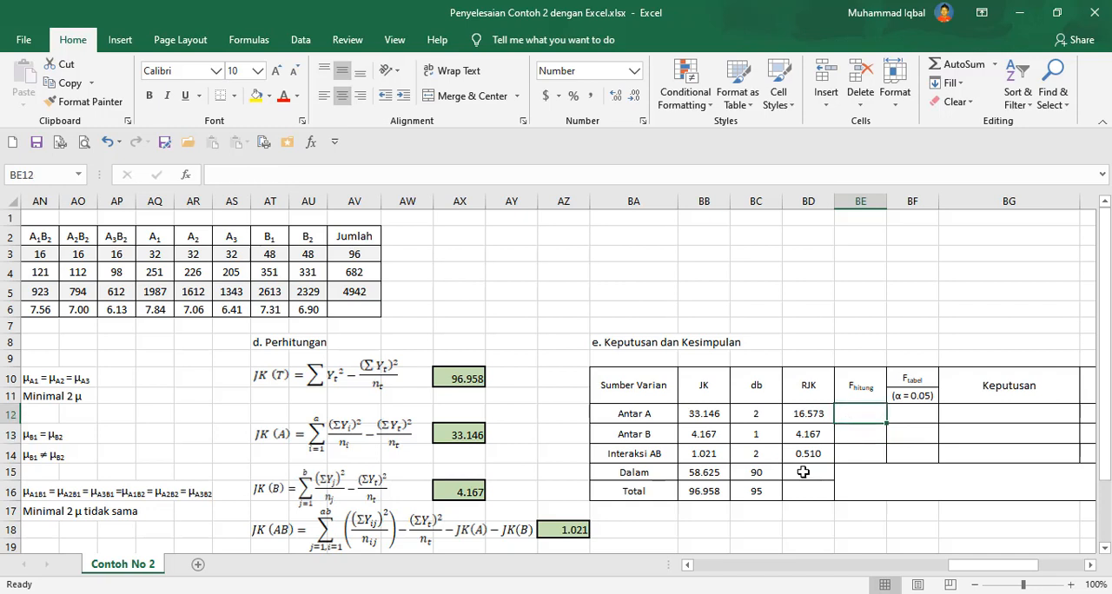
Copy the RJK formula from the Interaksi AB row into the Dalam row.
{"action": "left_click", "coordinate": [803, 471]}
{"action": "left_click", "coordinate": [806, 454]}
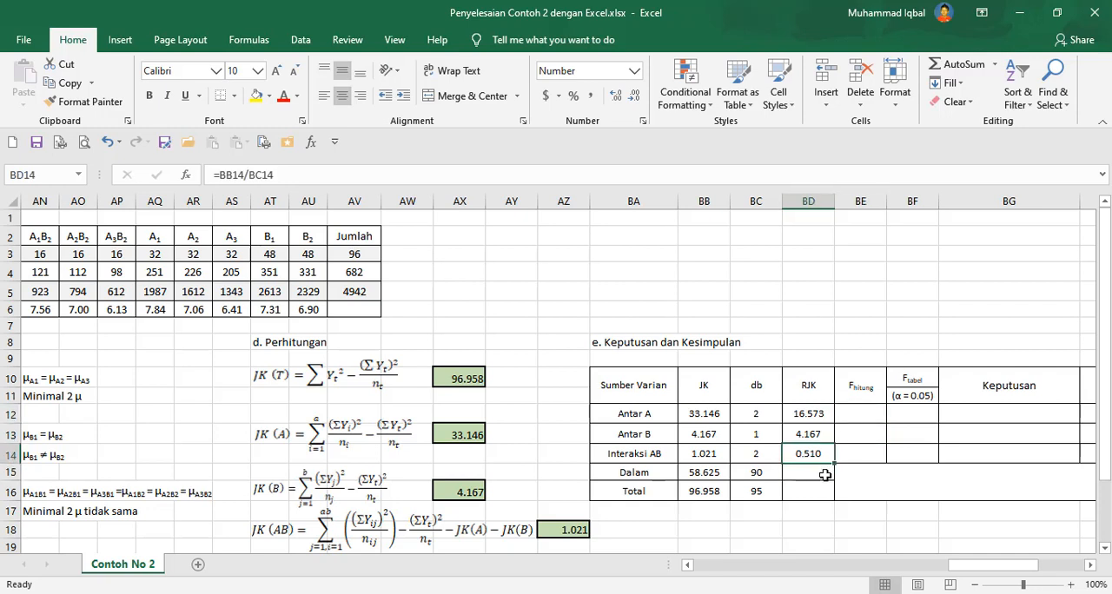
{"action": "key", "text": "ctrl+c"}
{"action": "left_click", "coordinate": [810, 473]}
{"action": "key", "text": "ctrl+v"}
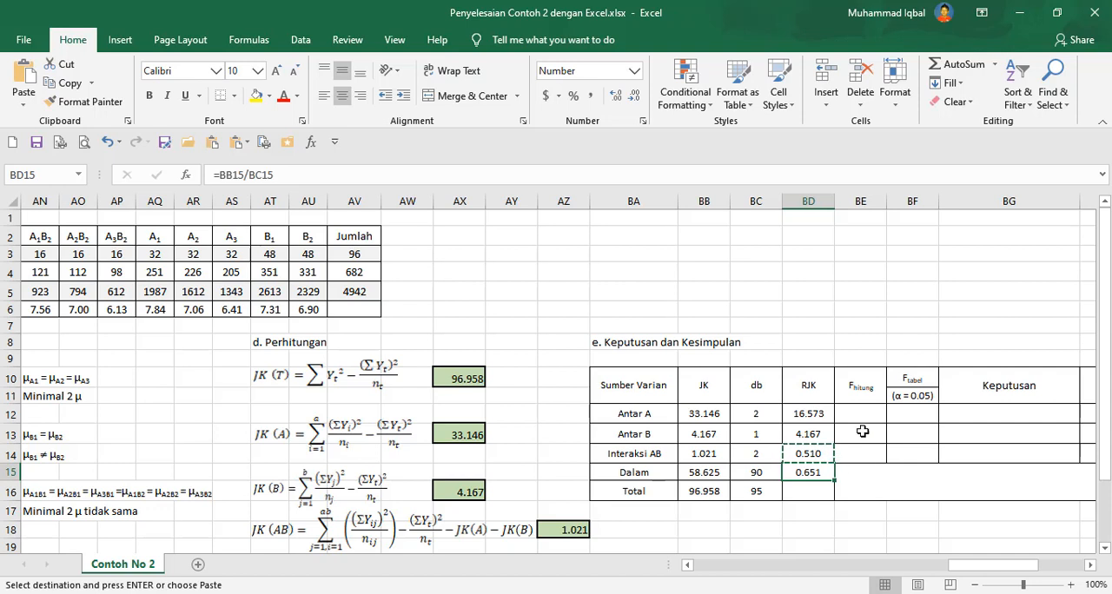
Compute F hitung for Antar A as =BD12/BD15, dividing by the Dalam RJK.
{"action": "left_click", "coordinate": [862, 414]}
{"action": "type", "text": "="}
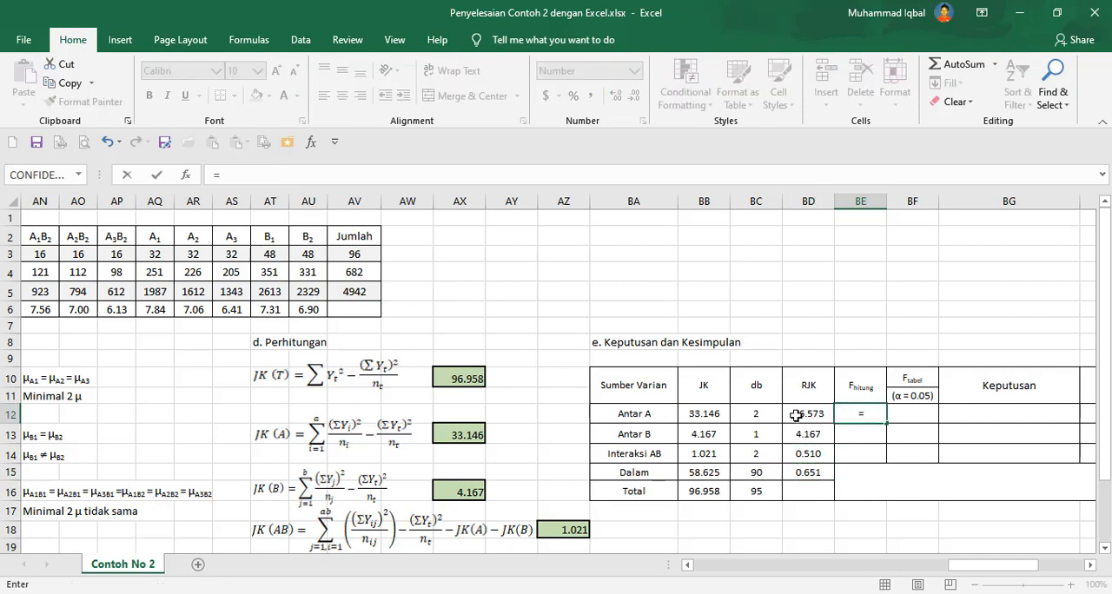
{"action": "left_click", "coordinate": [795, 414]}
{"action": "type", "text": "/"}
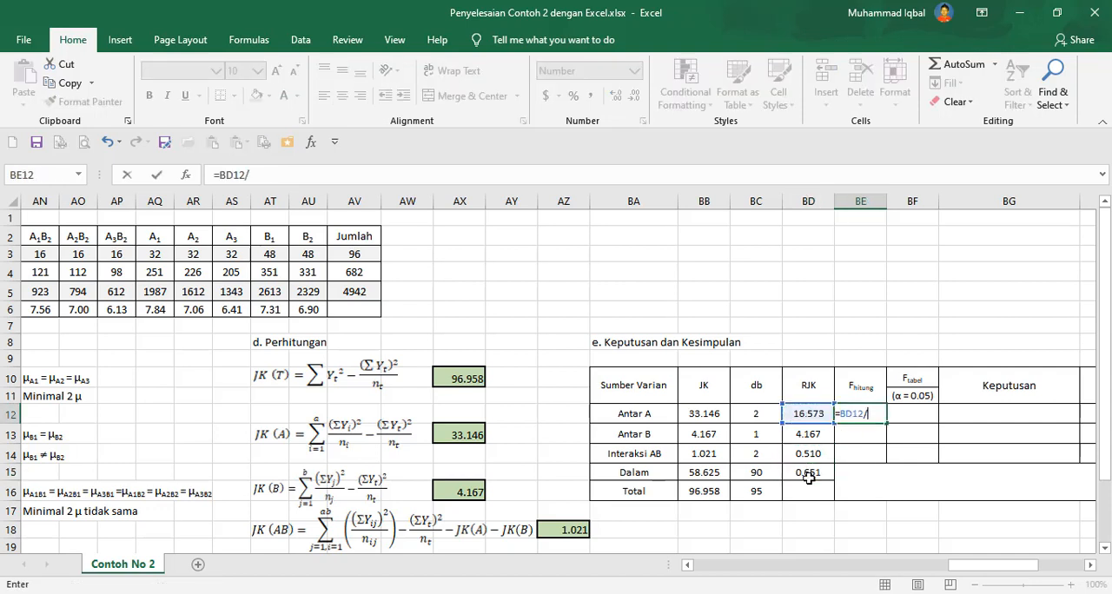
{"action": "left_click", "coordinate": [803, 471]}
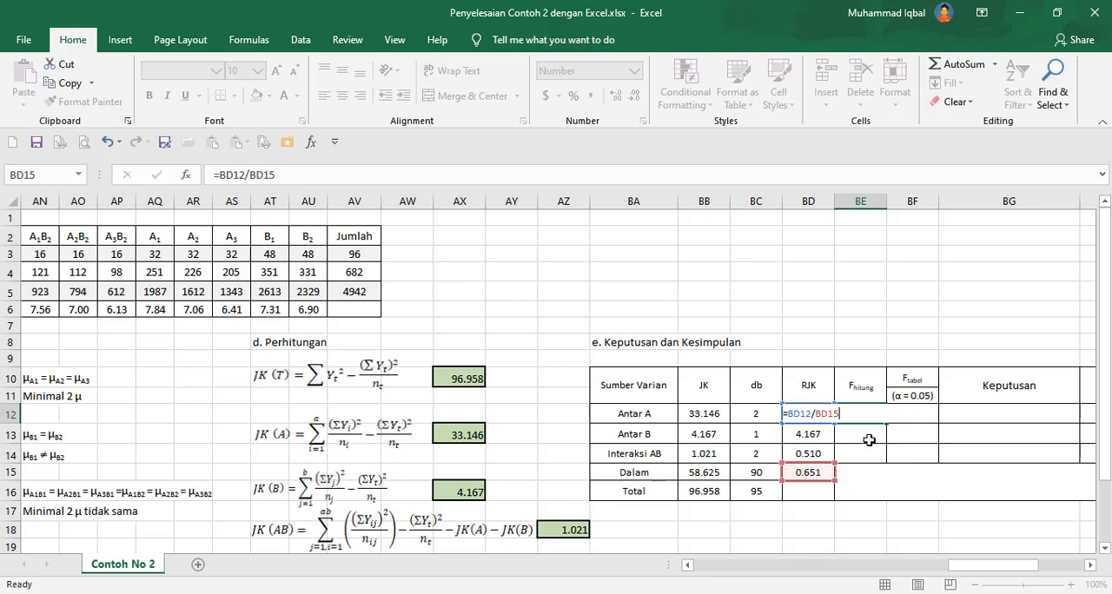
{"action": "key", "text": "Return"}
Compute F hitung for Antar B as =BD13/BD15 and for Interaksi AB as =BD14/BD15.
{"action": "type", "text": "="}
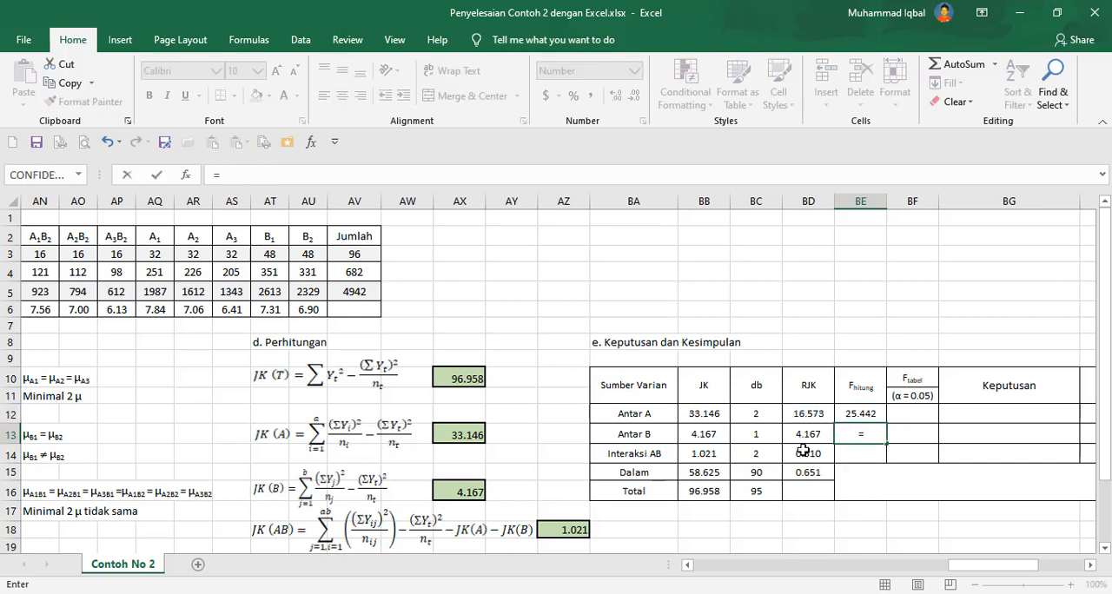
{"action": "left_click", "coordinate": [802, 434]}
{"action": "type", "text": "/"}
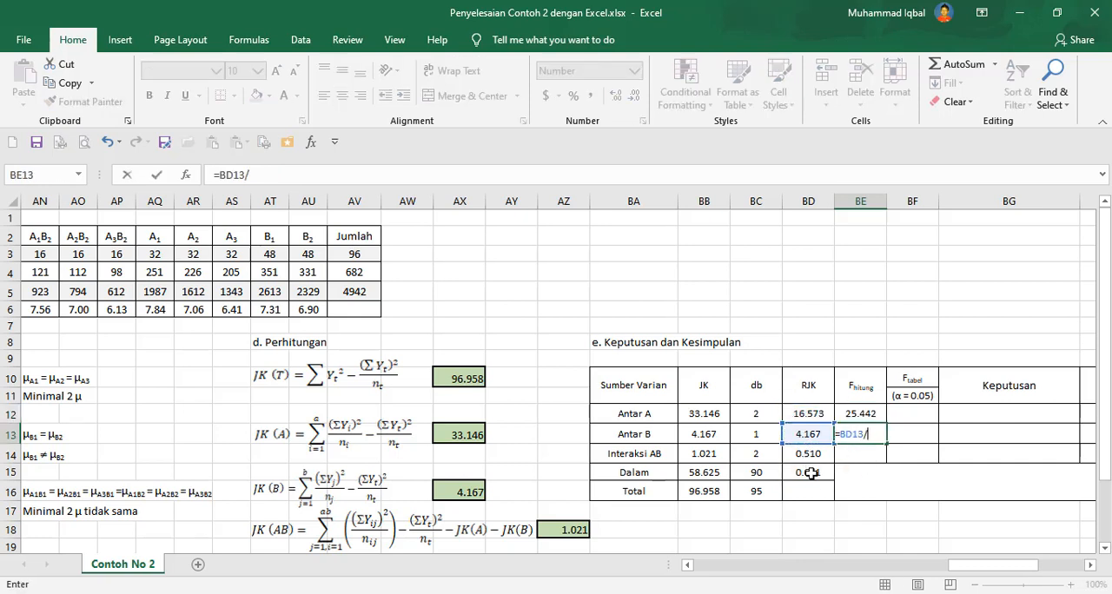
{"action": "left_click", "coordinate": [808, 472]}
{"action": "key", "text": "Return"}
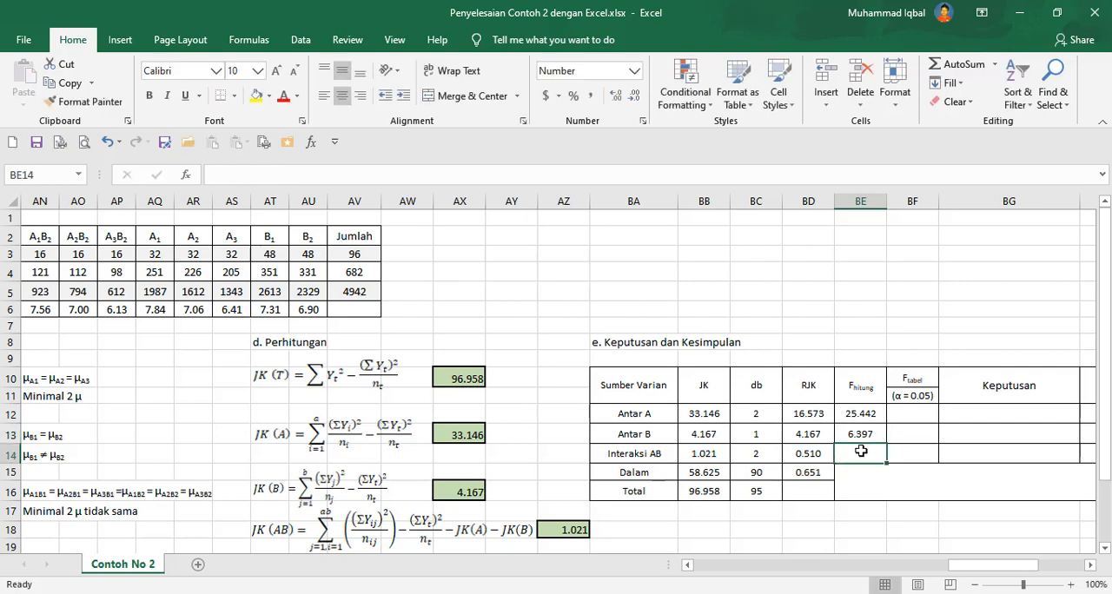
{"action": "type", "text": "="}
{"action": "left_click", "coordinate": [804, 455]}
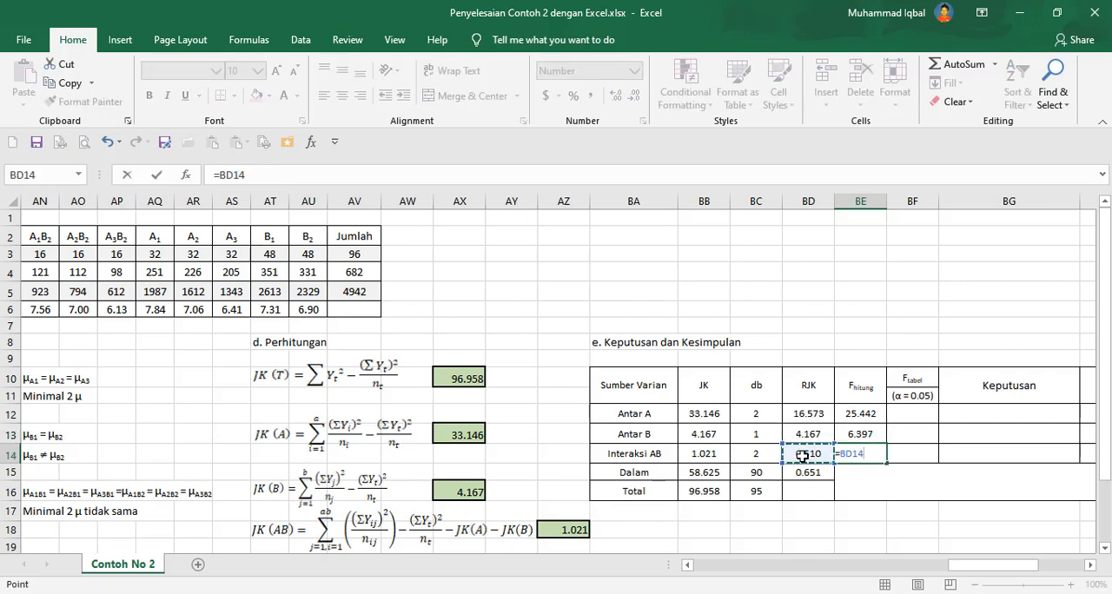
{"action": "type", "text": "/"}
{"action": "left_click", "coordinate": [808, 472]}
{"action": "key", "text": "Return"}
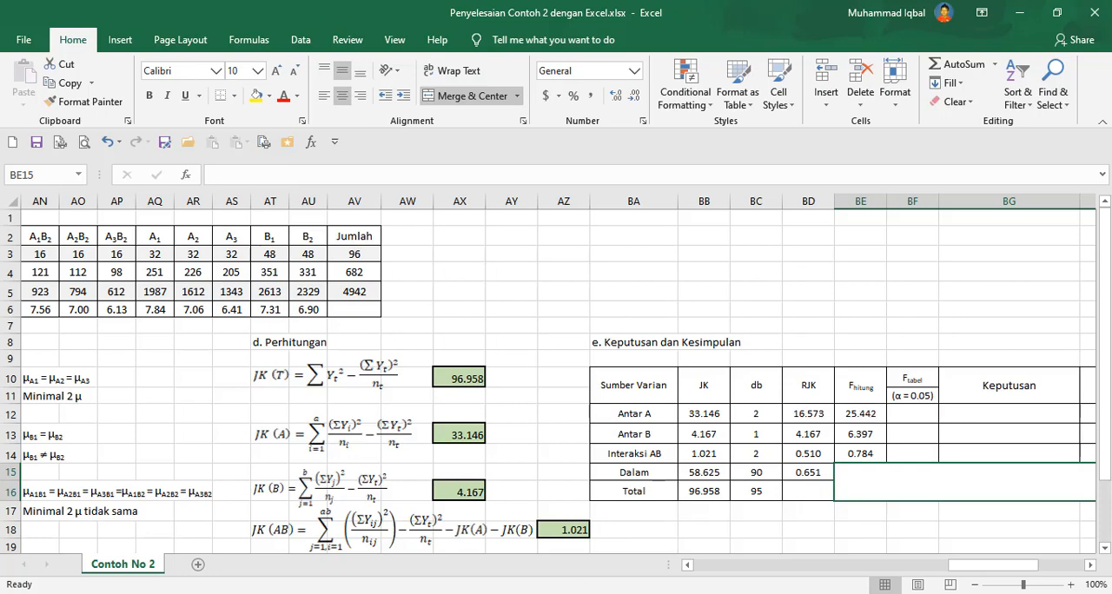
Check the PDF's F hitung values, then enter F tabel values 3.10, 3.95 and 3.10 for Antar A, Antar B and Interaksi AB.
{"action": "left_click", "coordinate": [249, 566]}
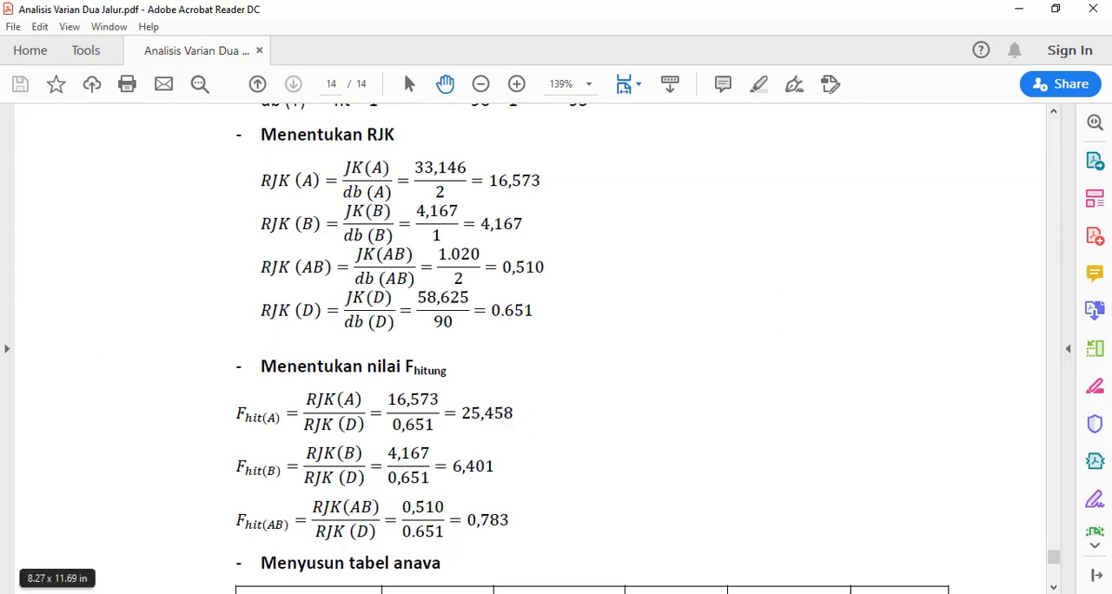
{"action": "left_click", "coordinate": [108, 593]}
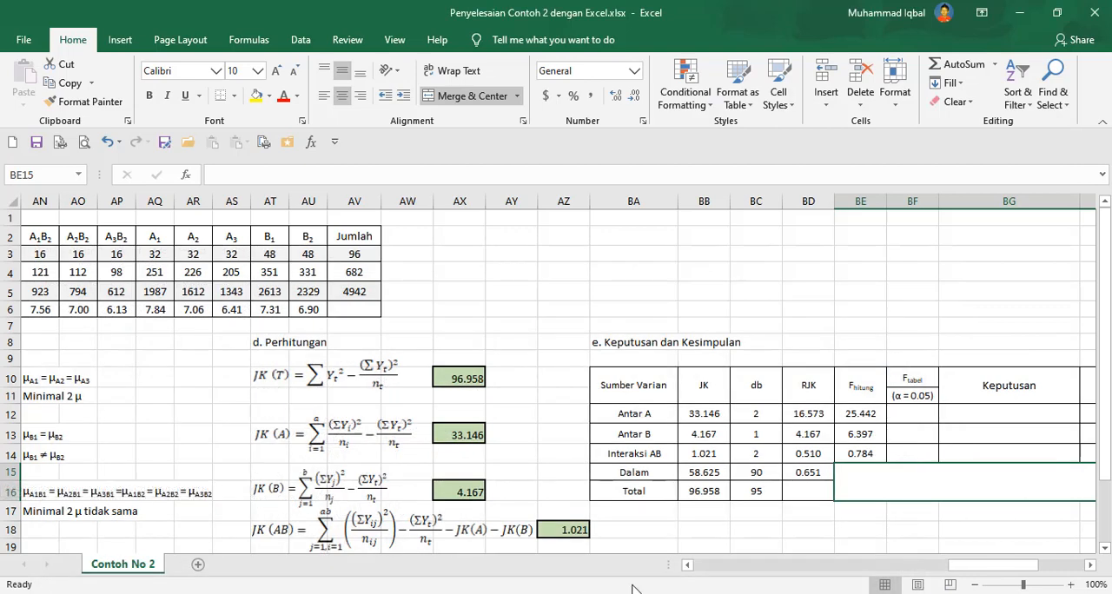
{"action": "left_click", "coordinate": [906, 412]}
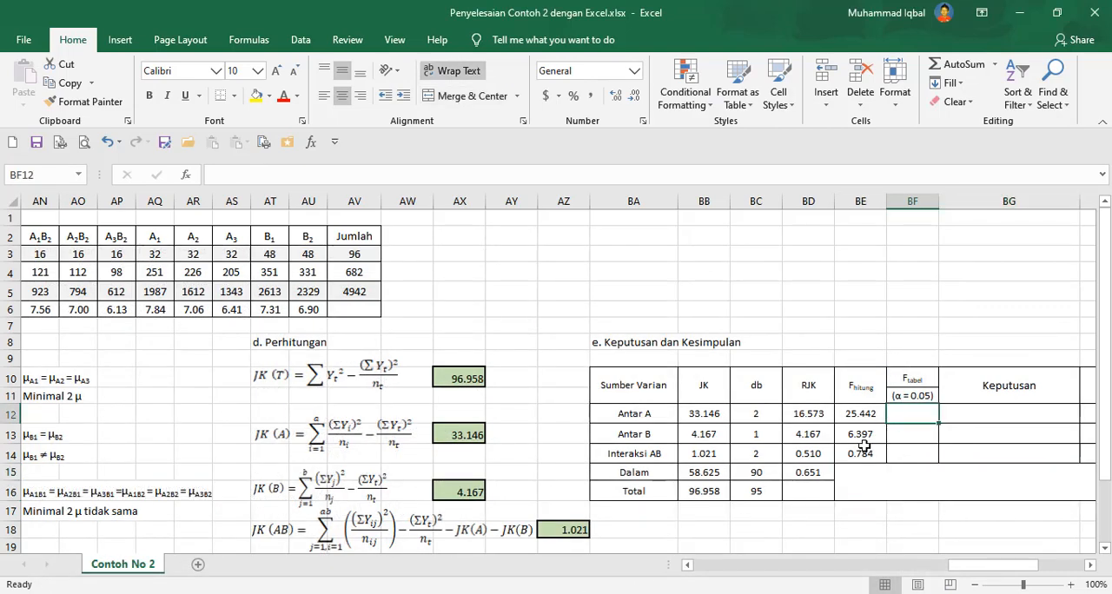
{"action": "scroll", "coordinate": [864, 445], "scroll_direction": "down", "scroll_amount": 2}
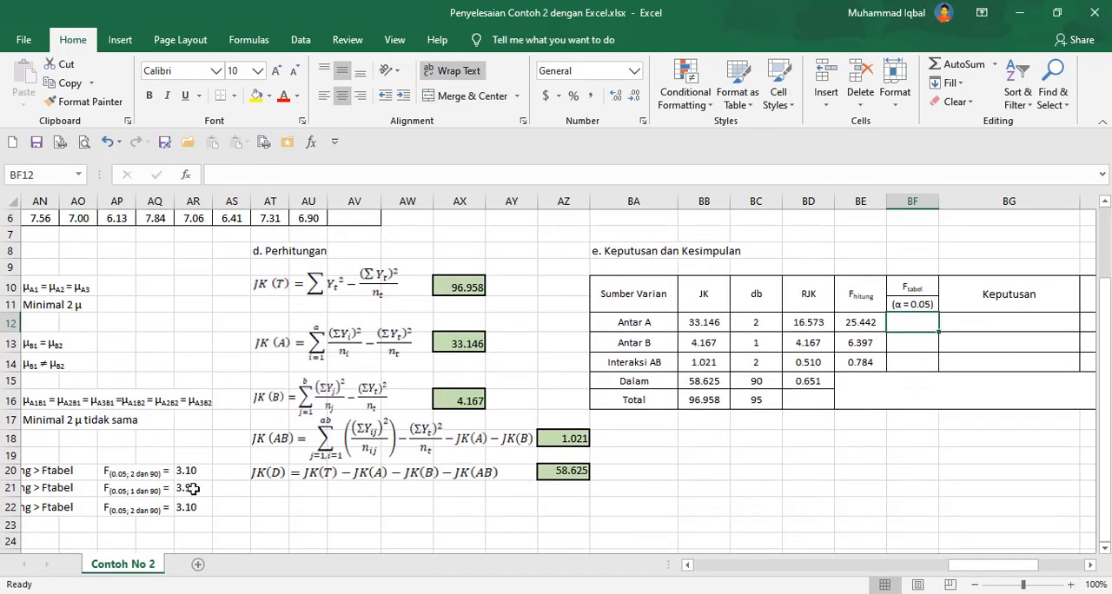
{"action": "type", "text": "3.10"}
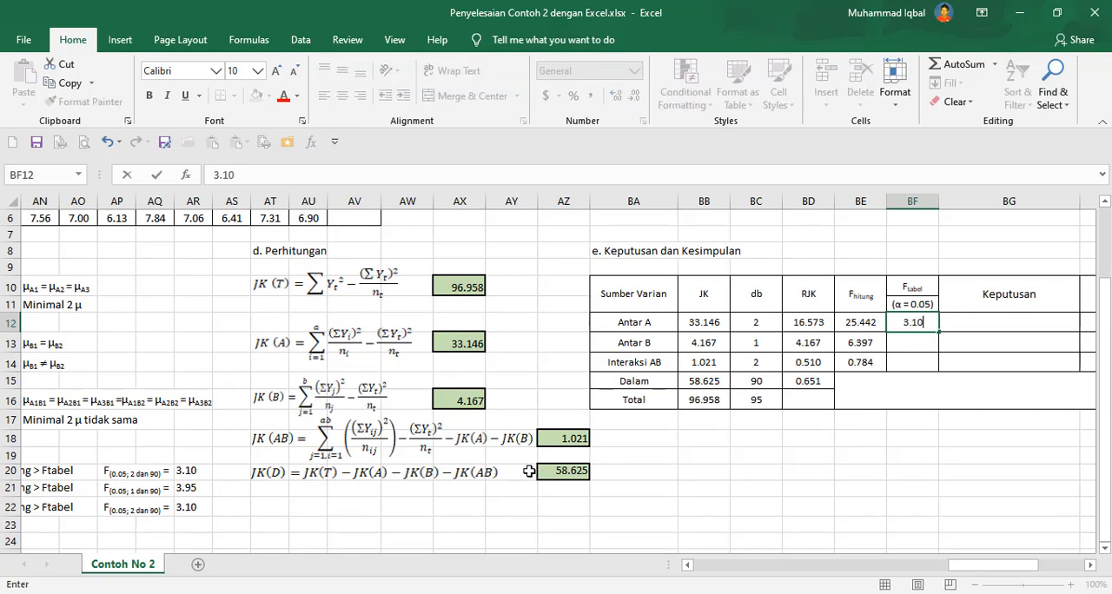
{"action": "key", "text": "Return"}
{"action": "type", "text": "3.95"}
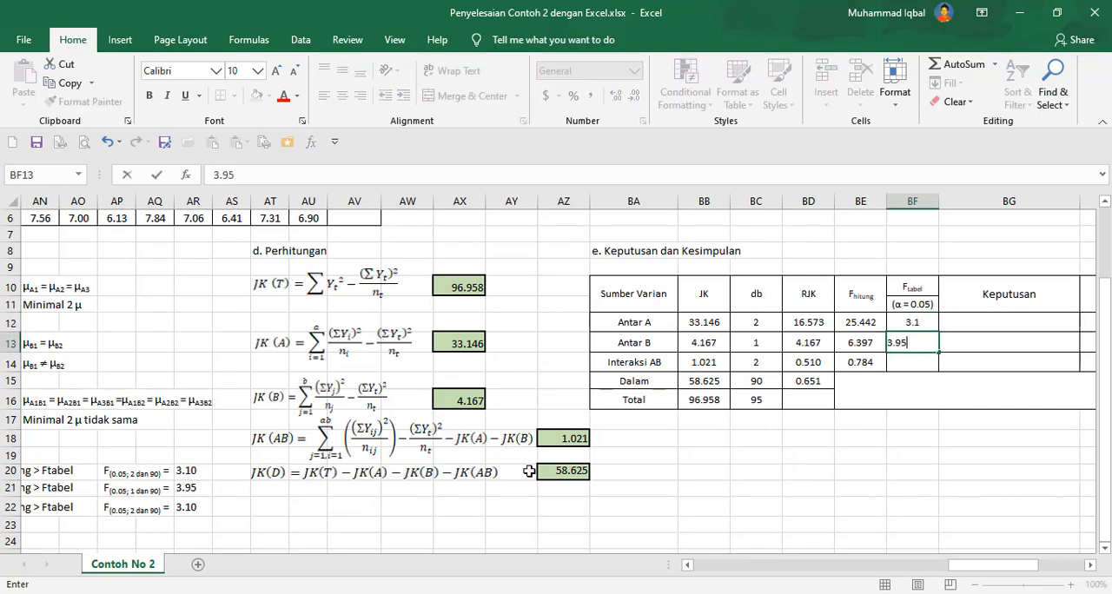
{"action": "key", "text": "Return"}
{"action": "type", "text": "3.10"}
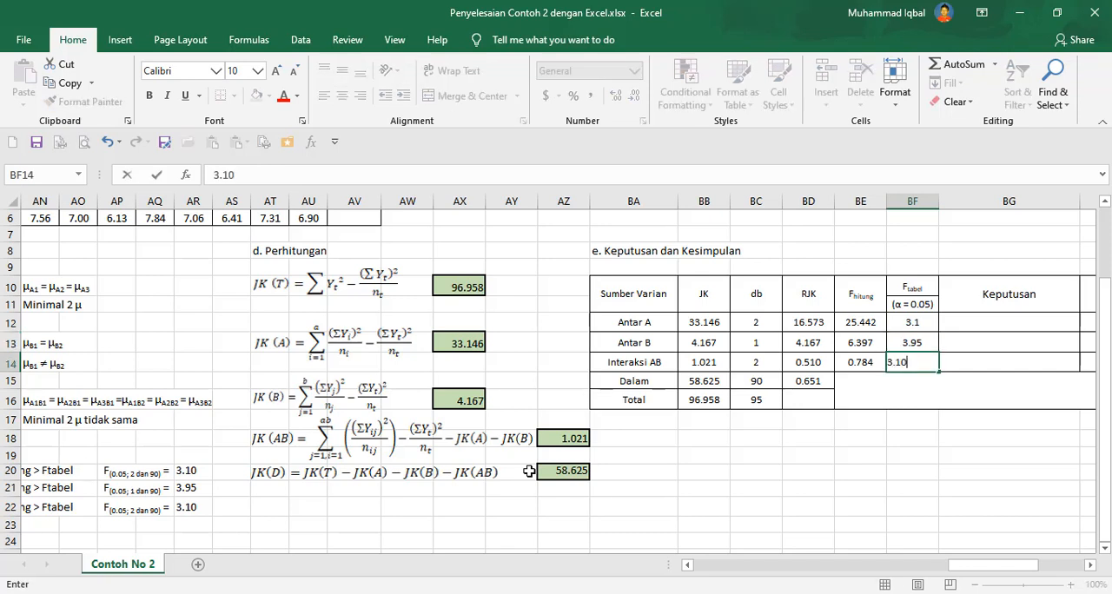
{"action": "key", "text": "Return"}
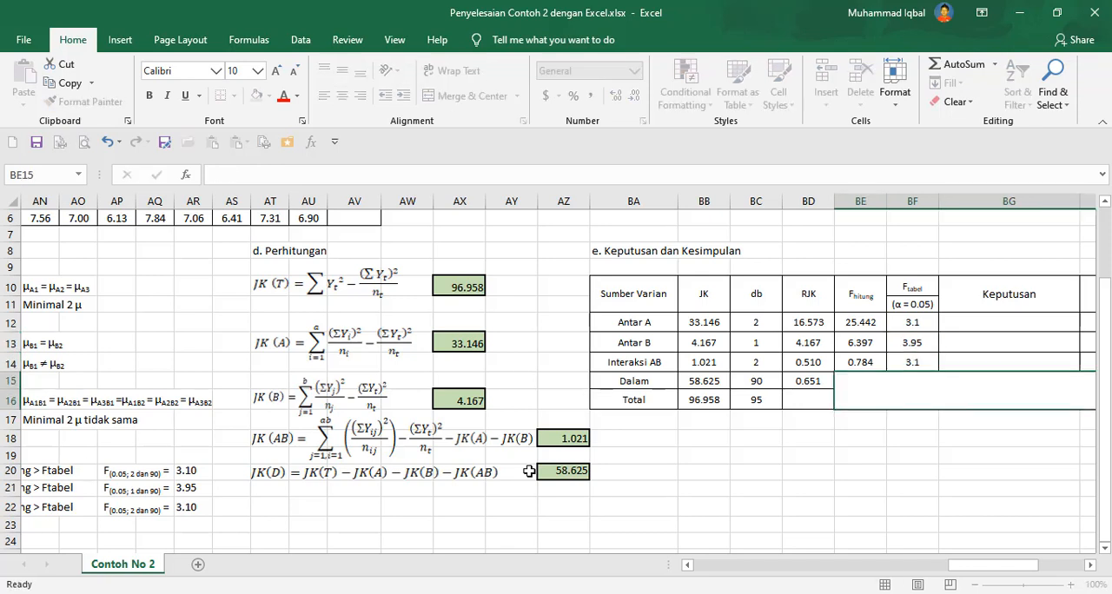
Format the three F tabel cells as Number with 2 decimal places.
{"action": "left_click_drag", "start_coordinate": [909, 326], "coordinate": [909, 357]}
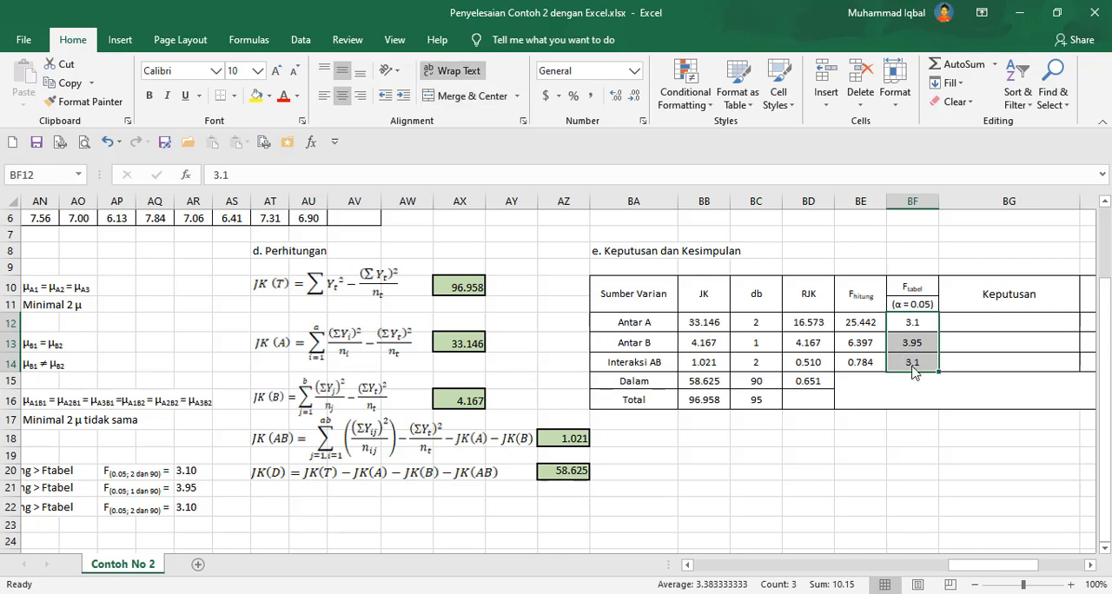
{"action": "right_click", "coordinate": [908, 358]}
{"action": "key", "text": "Escape"}
{"action": "key", "text": "ctrl+1"}
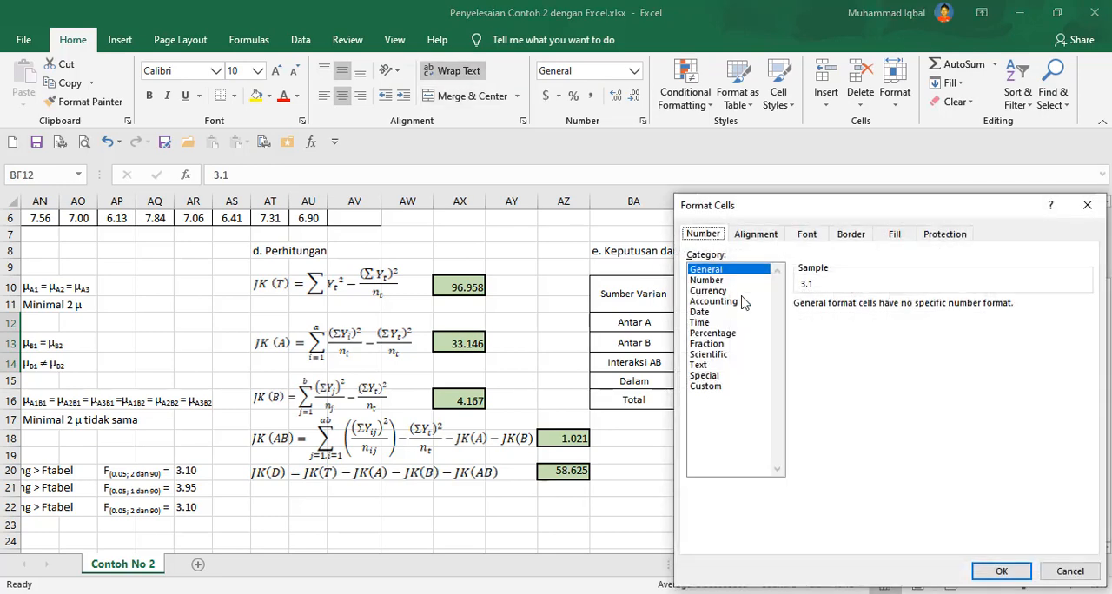
{"action": "left_click", "coordinate": [734, 280]}
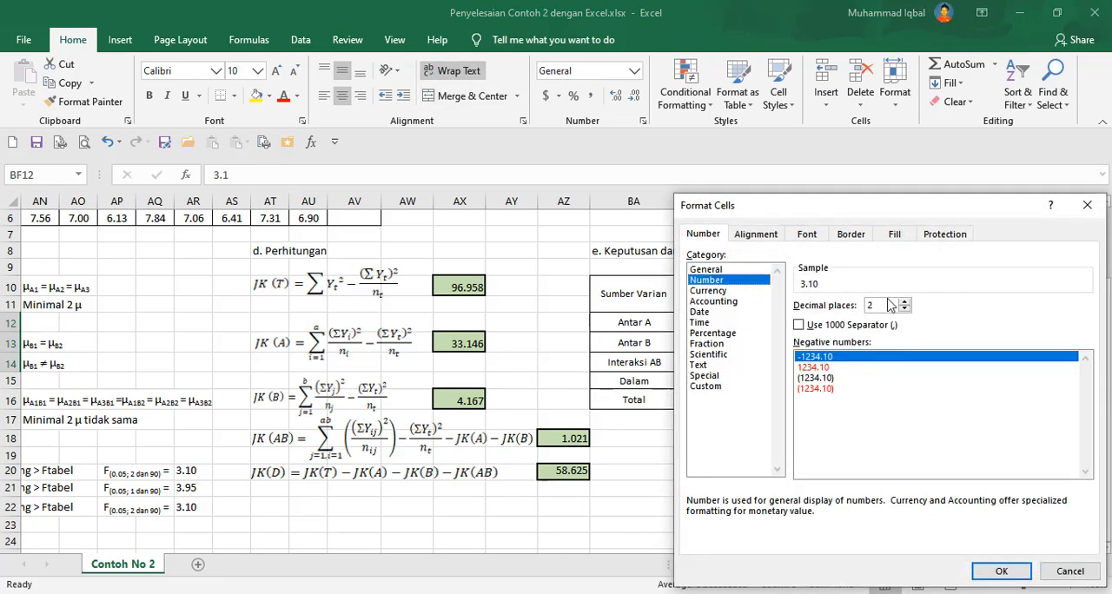
{"action": "left_click", "coordinate": [999, 571]}
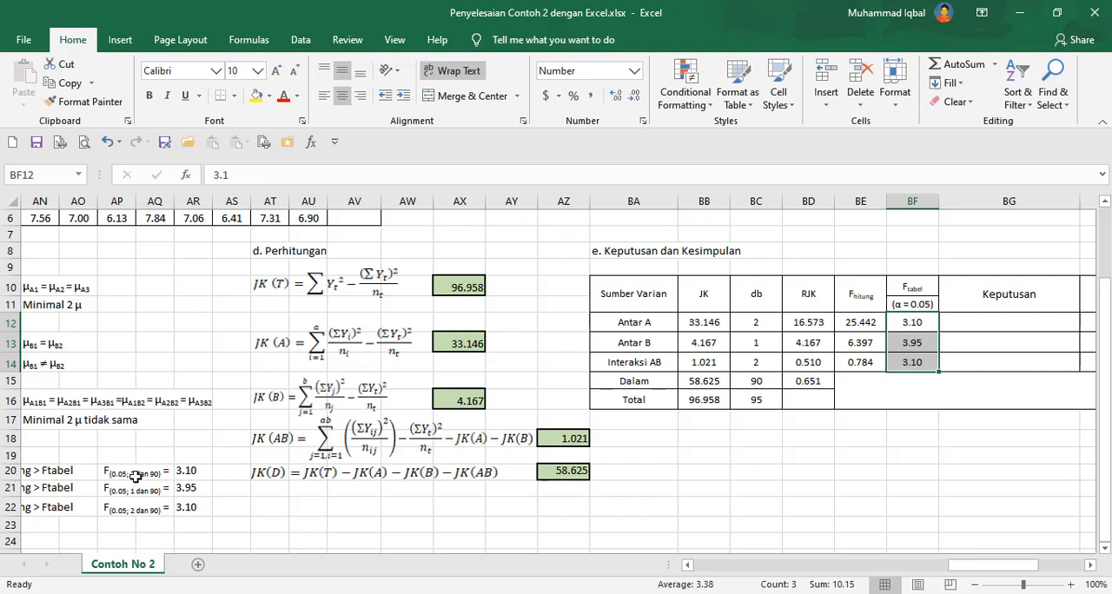
Compare each F tabel cell with the reference F values in the decision criteria list.
{"action": "left_click", "coordinate": [190, 470]}
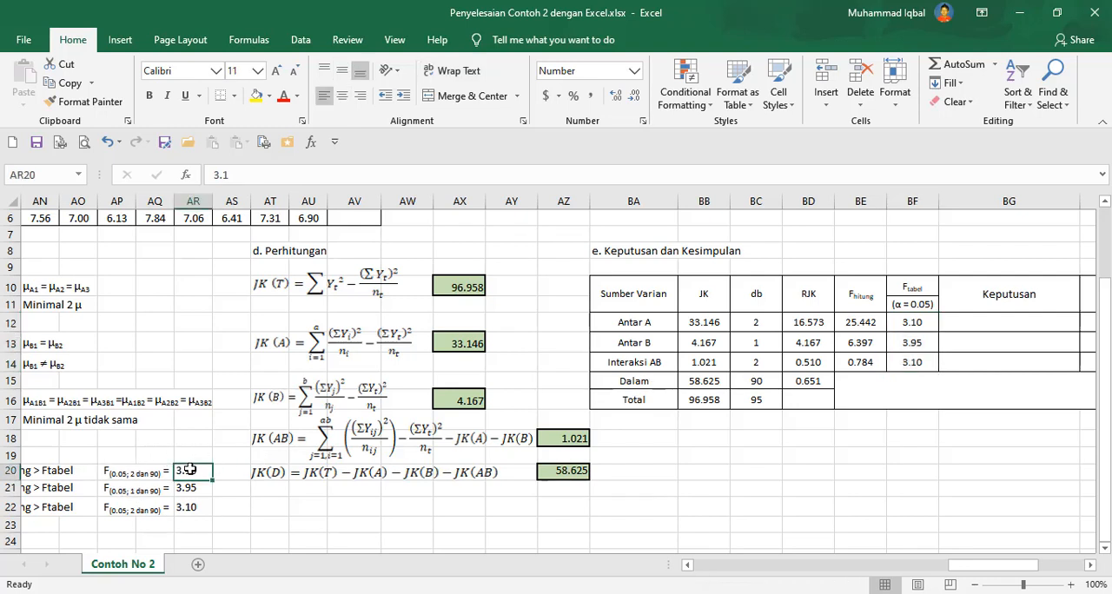
{"action": "left_click", "coordinate": [907, 324]}
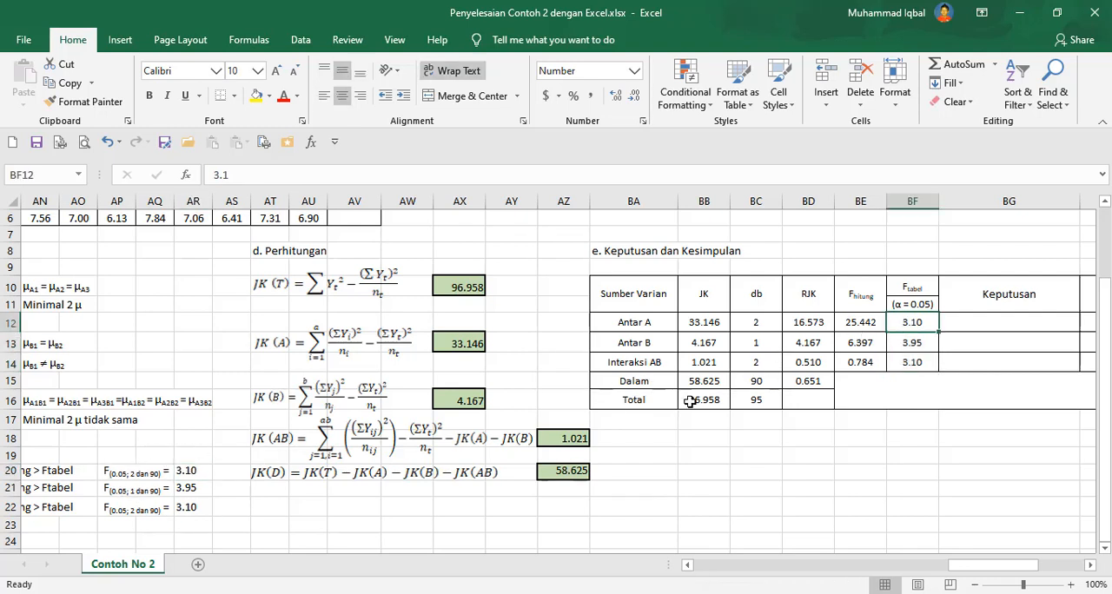
{"action": "left_click", "coordinate": [196, 489]}
{"action": "left_click", "coordinate": [889, 345]}
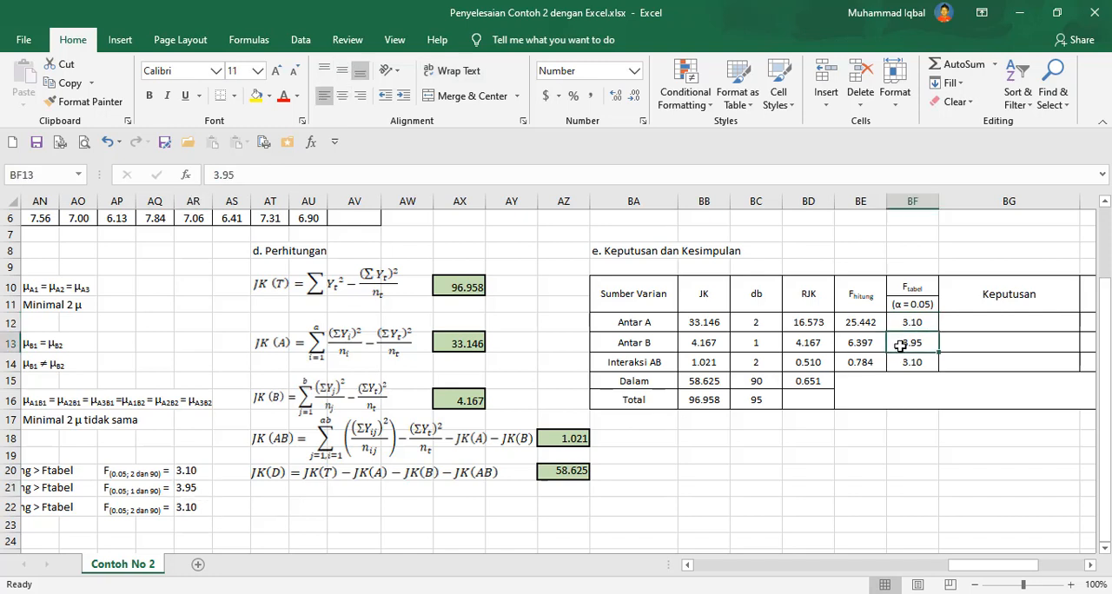
{"action": "left_click", "coordinate": [202, 507]}
{"action": "left_click", "coordinate": [912, 363]}
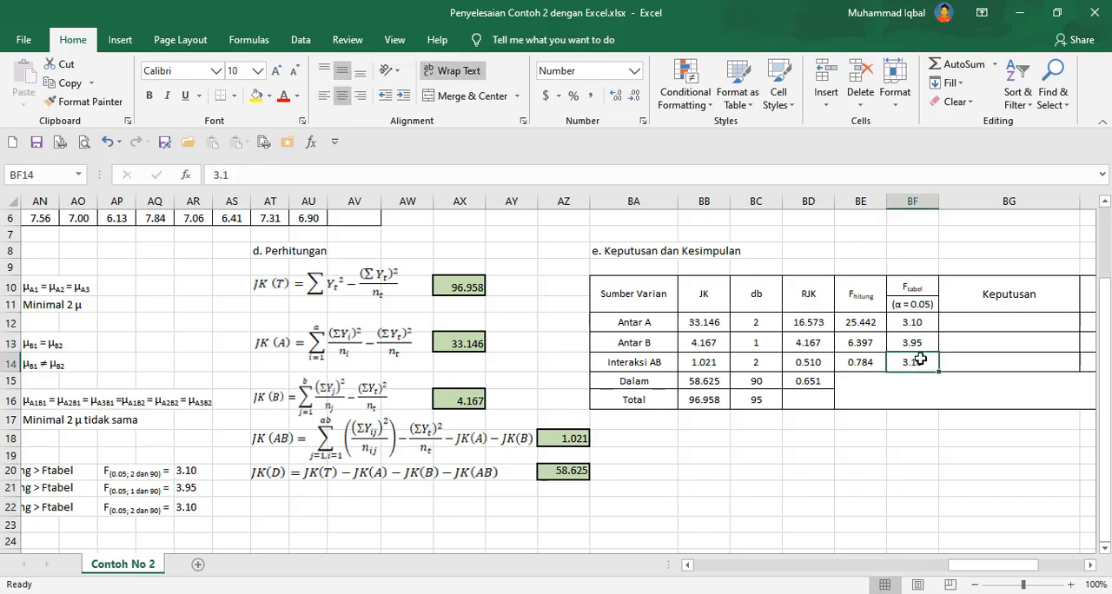
Review the hypotheses and decision criteria beside the ANOVA decision table.
{"action": "left_click", "coordinate": [1092, 569]}
{"action": "left_click", "coordinate": [1092, 569]}
{"action": "left_click", "coordinate": [911, 321]}
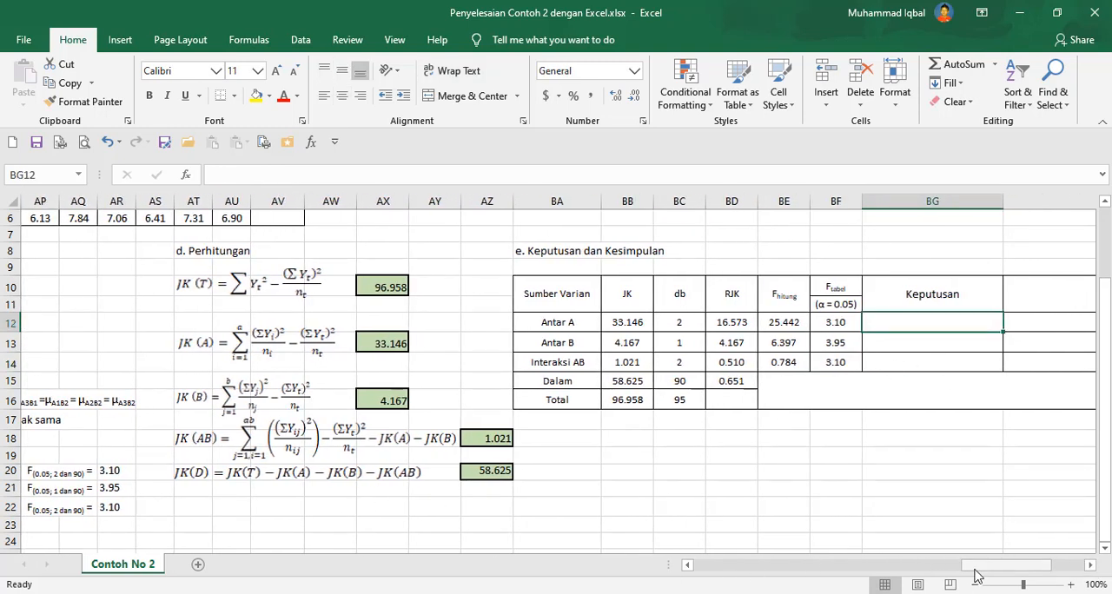
{"action": "left_click", "coordinate": [688, 566]}
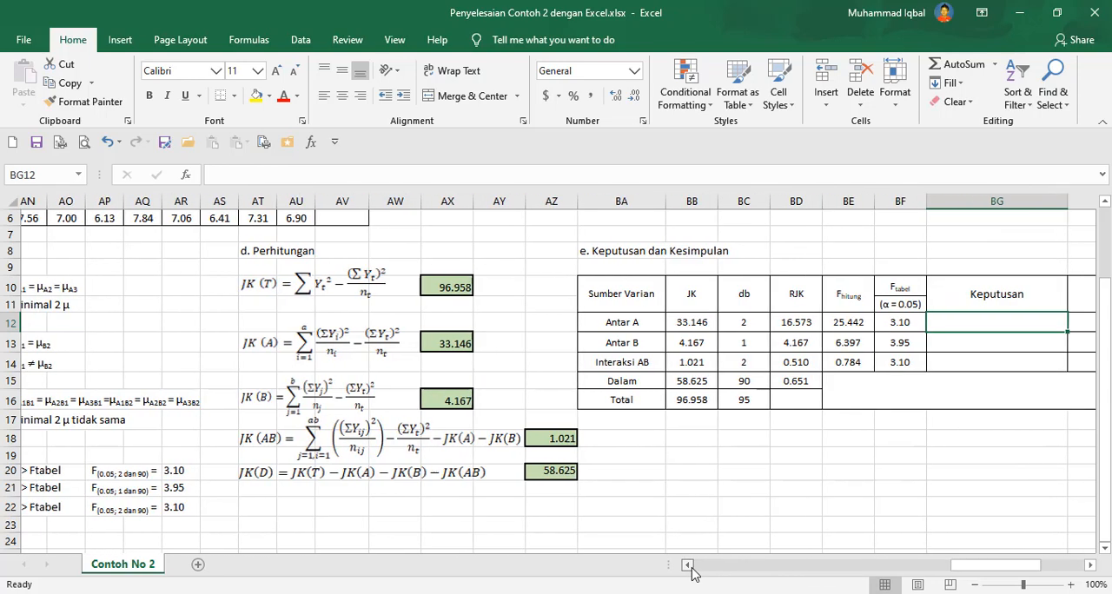
{"action": "left_click", "coordinate": [688, 566]}
{"action": "left_click", "coordinate": [688, 566]}
{"action": "left_click", "coordinate": [688, 565]}
{"action": "left_click", "coordinate": [688, 565]}
{"action": "left_click", "coordinate": [688, 565]}
{"action": "left_click", "coordinate": [688, 565]}
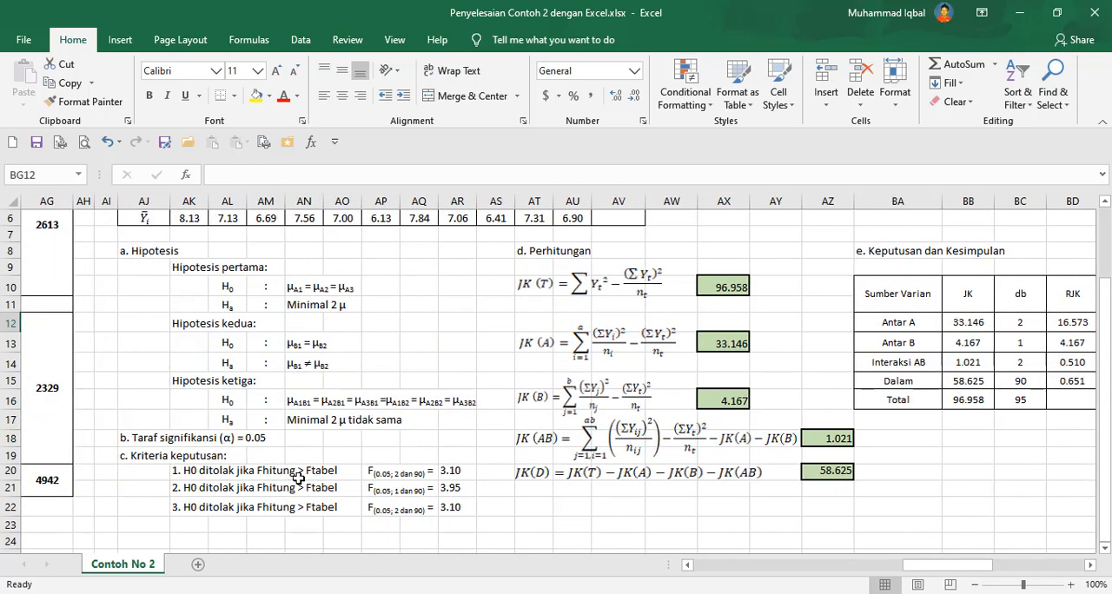
{"action": "left_click", "coordinate": [1090, 565]}
Enter the decision "H0 ditolak" for Antar A in the Keputusan column.
{"action": "left_click", "coordinate": [1090, 566]}
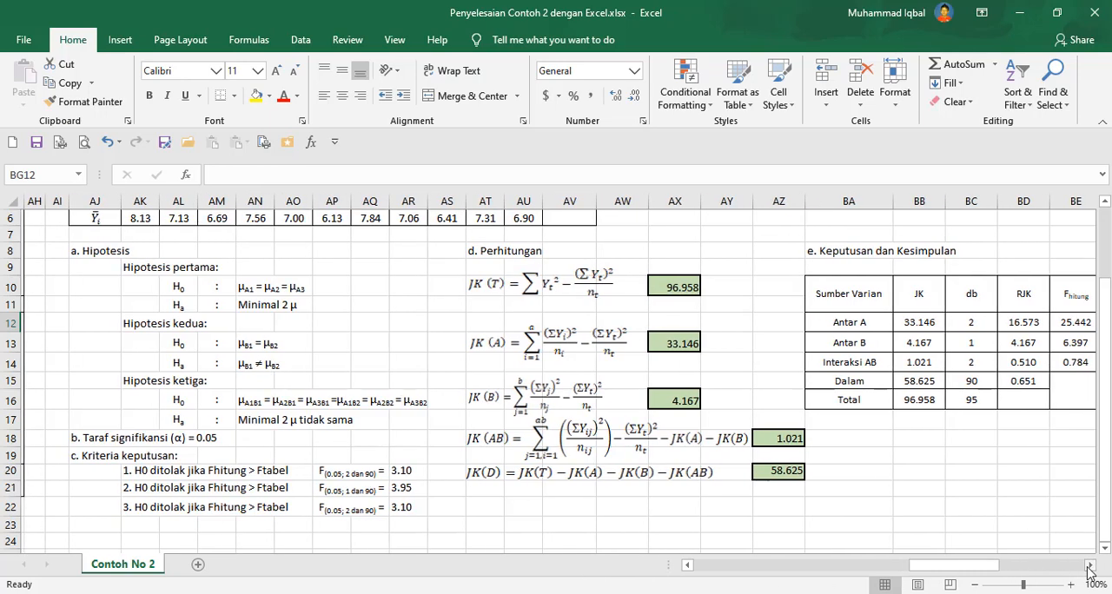
{"action": "left_click", "coordinate": [1091, 566]}
{"action": "left_click", "coordinate": [1091, 566]}
{"action": "left_click", "coordinate": [1091, 566]}
{"action": "left_click", "coordinate": [1091, 566]}
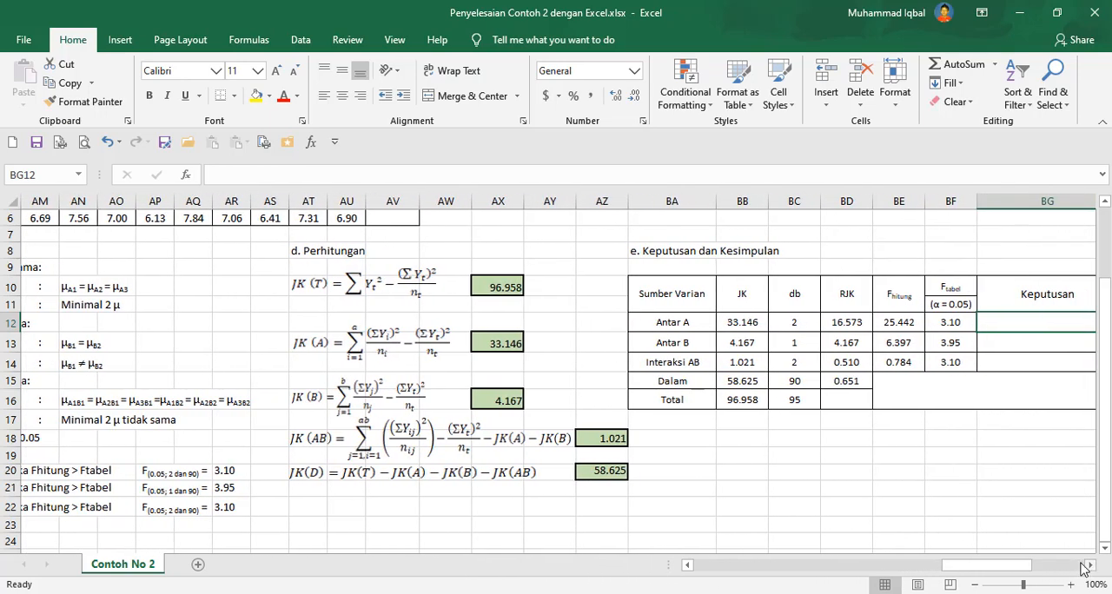
{"action": "left_click", "coordinate": [876, 322]}
{"action": "left_click_drag", "start_coordinate": [945, 345], "coordinate": [948, 363]}
{"action": "left_click", "coordinate": [991, 321]}
{"action": "type", "text": "H0 d"}
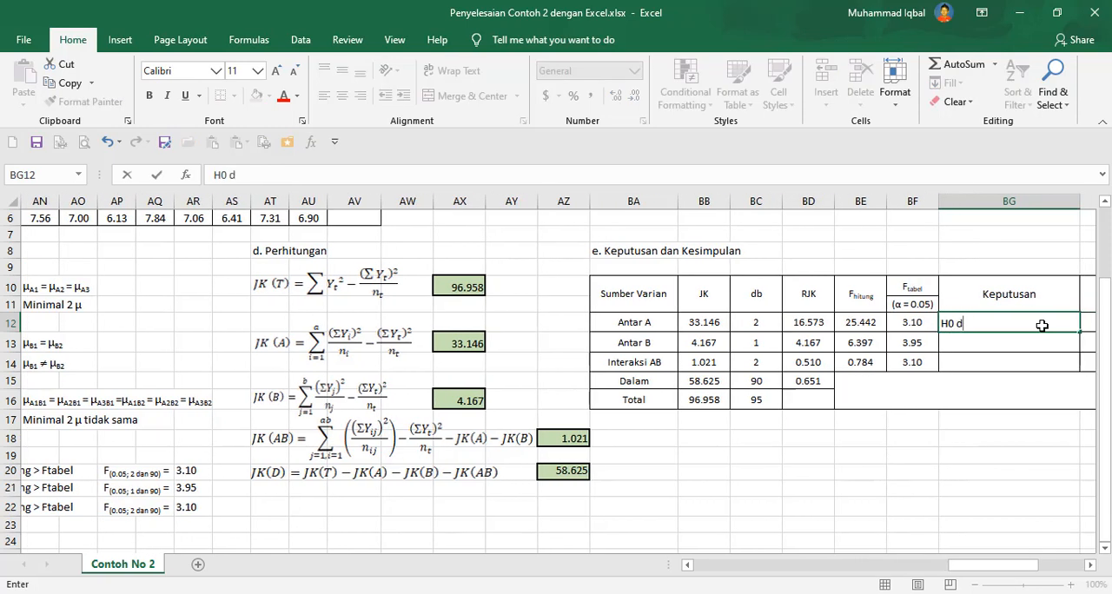
{"action": "type", "text": "itolak"}
{"action": "key", "text": "Return"}
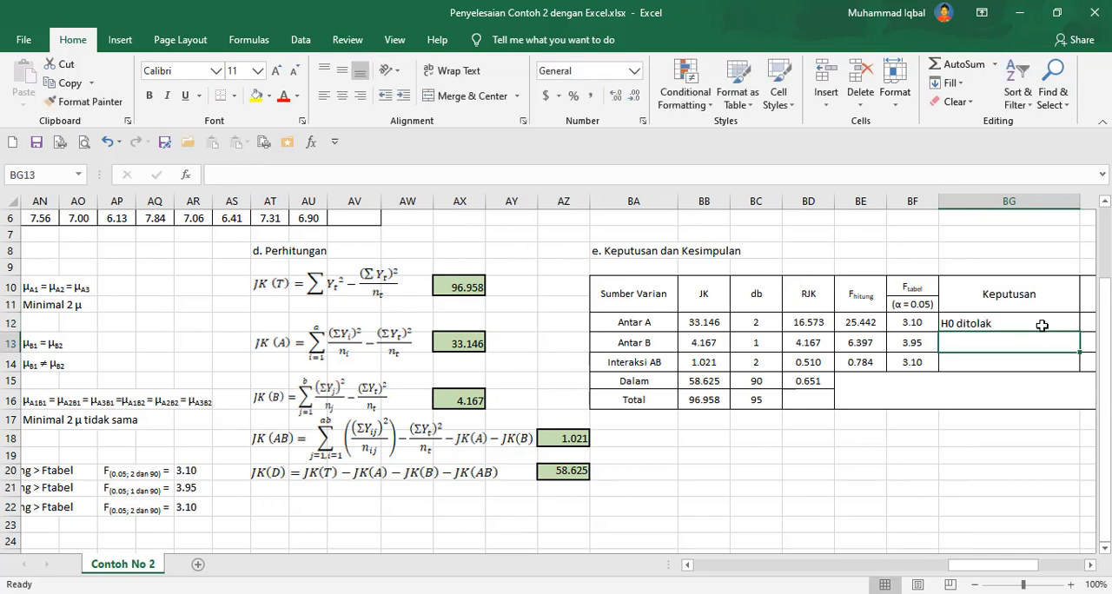
Enter the decision "H0 ditolak" for Antar B in the Keputusan column.
{"action": "key", "text": "Left"}
{"action": "key", "text": "shift+Left"}
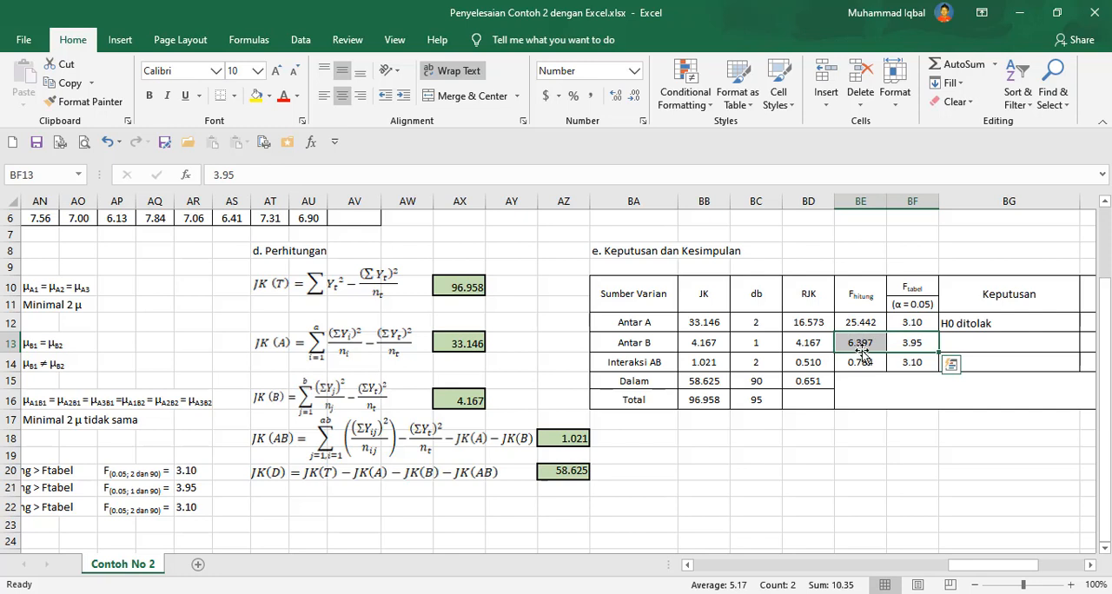
{"action": "left_click", "coordinate": [985, 352]}
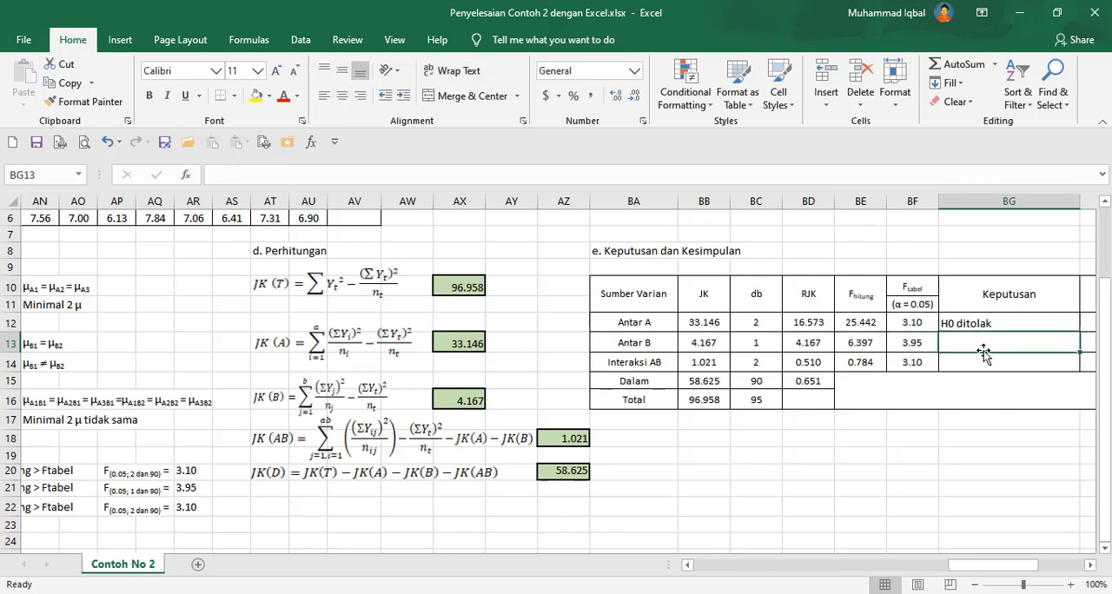
{"action": "type", "text": "H"}
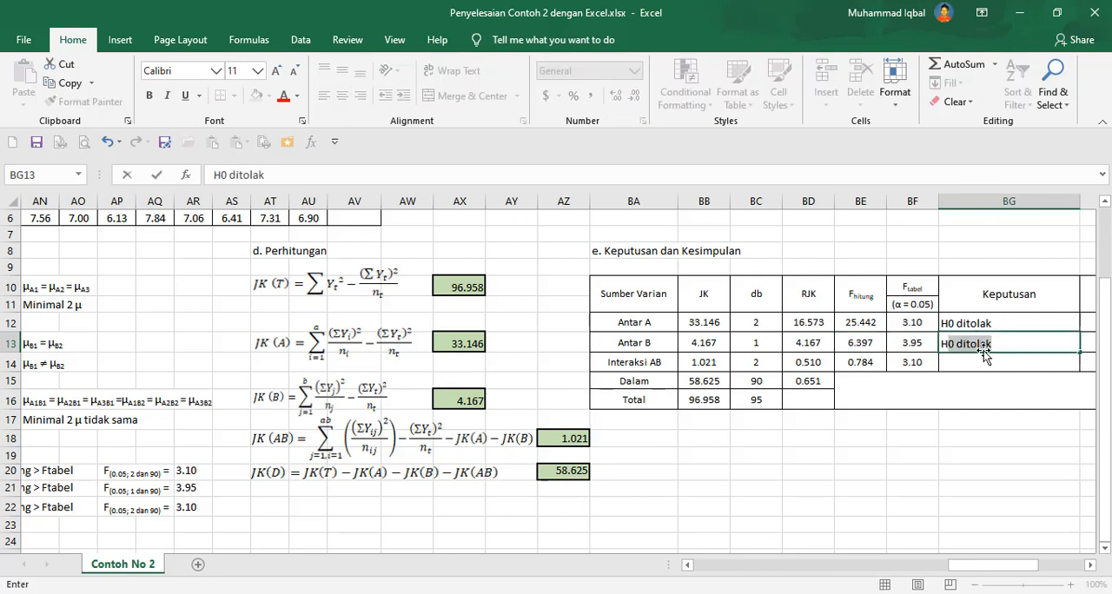
{"action": "type", "text": "0 ditolak"}
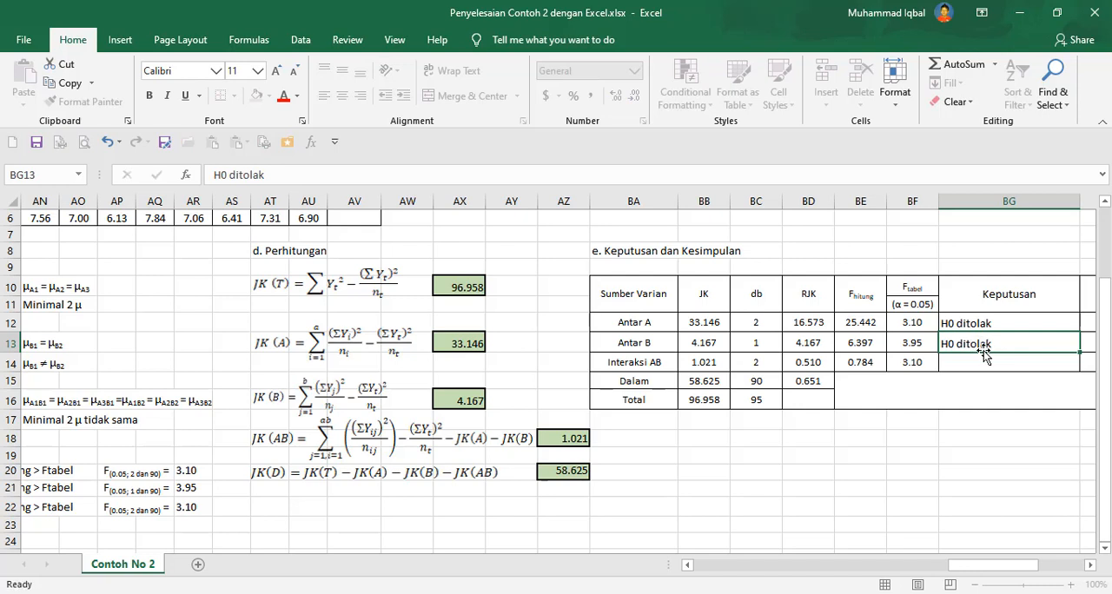
{"action": "key", "text": "Return"}
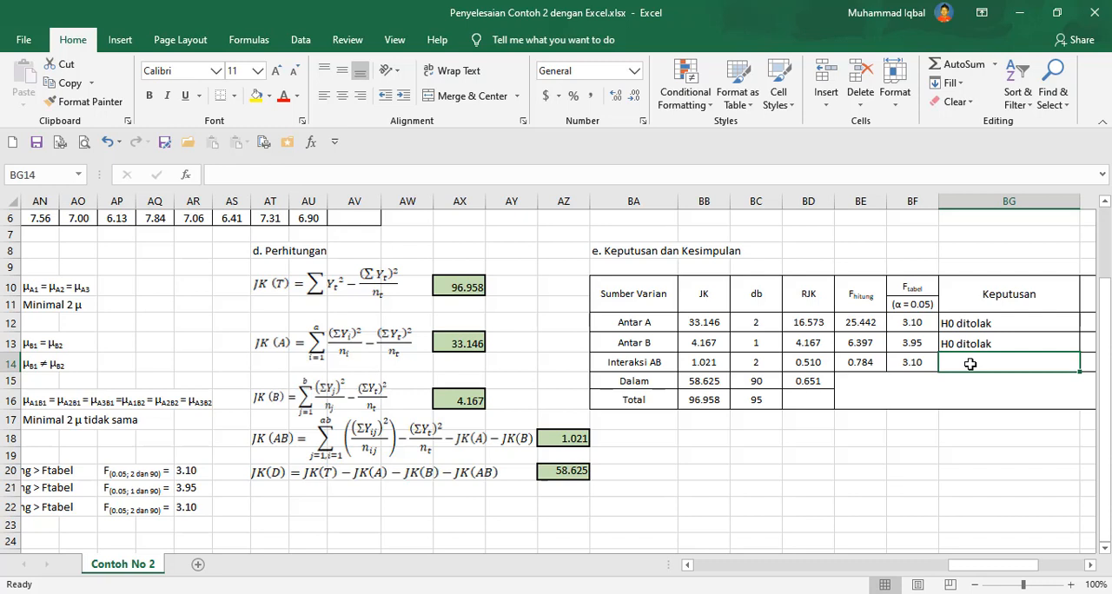
Enter the decision "H0 diterima" for Interaksi AB in the Keputusan column.
{"action": "type", "text": "H0 ditolak"}
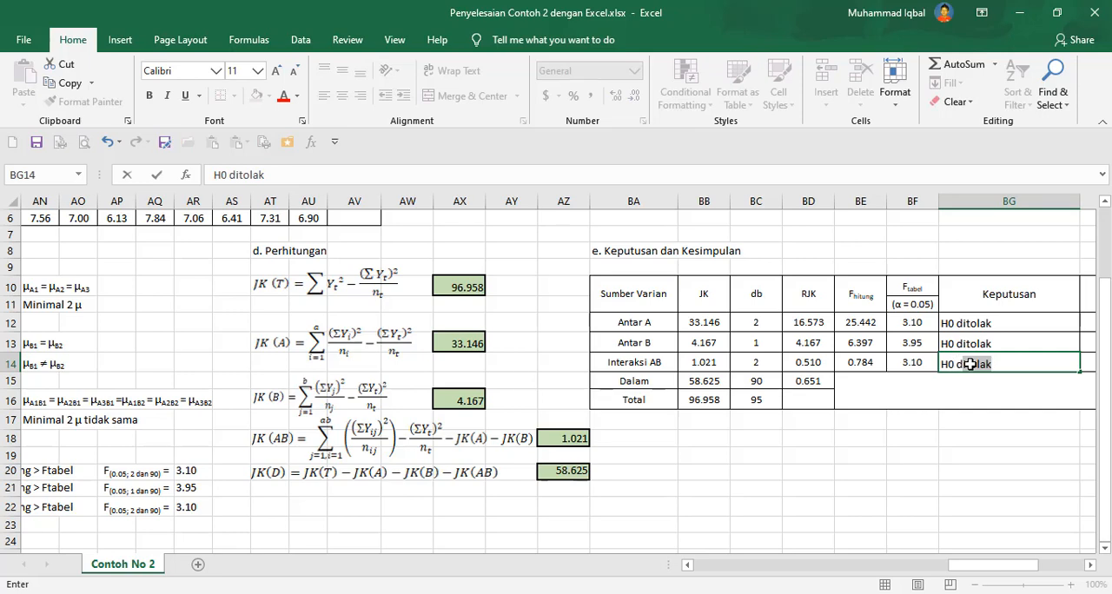
{"action": "type", "text": "terima"}
{"action": "key", "text": "Tab"}
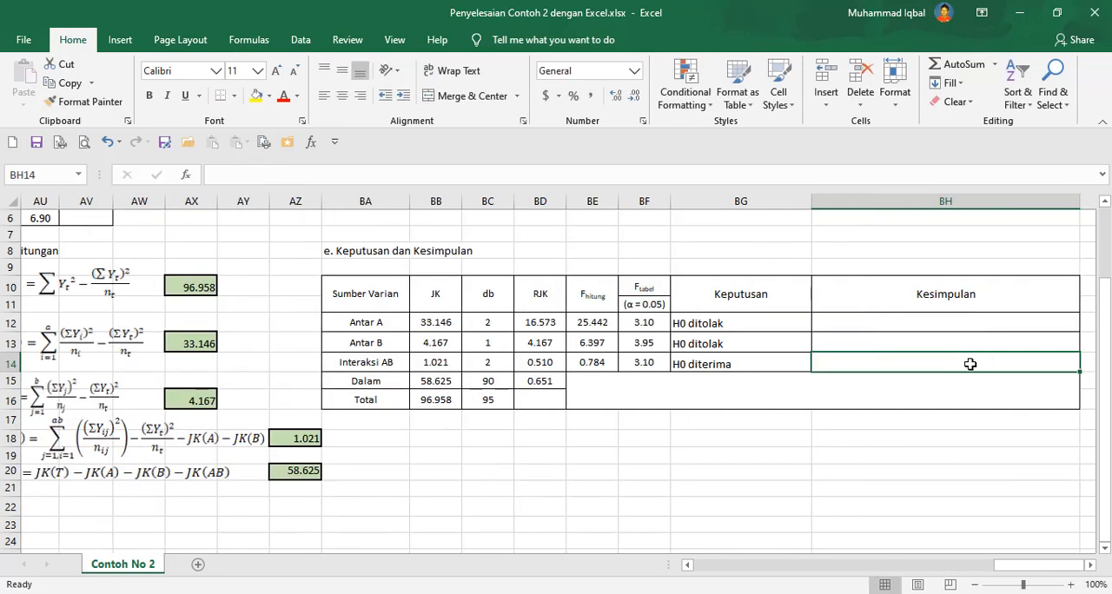
{"action": "key", "text": "Up"}
{"action": "key", "text": "Left"}
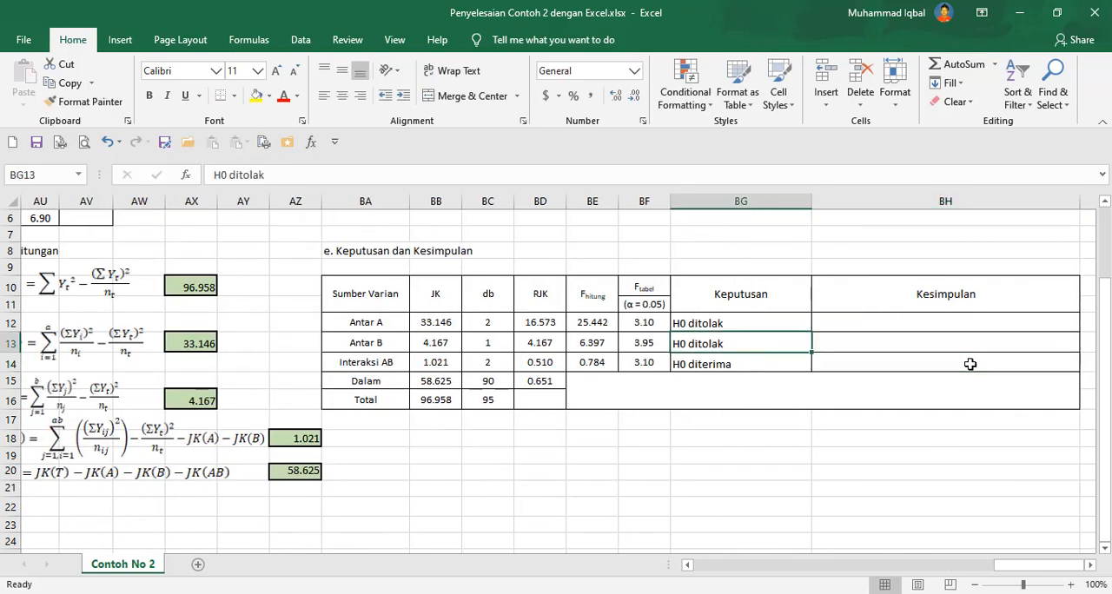
{"action": "left_click_drag", "start_coordinate": [746, 328], "coordinate": [695, 355]}
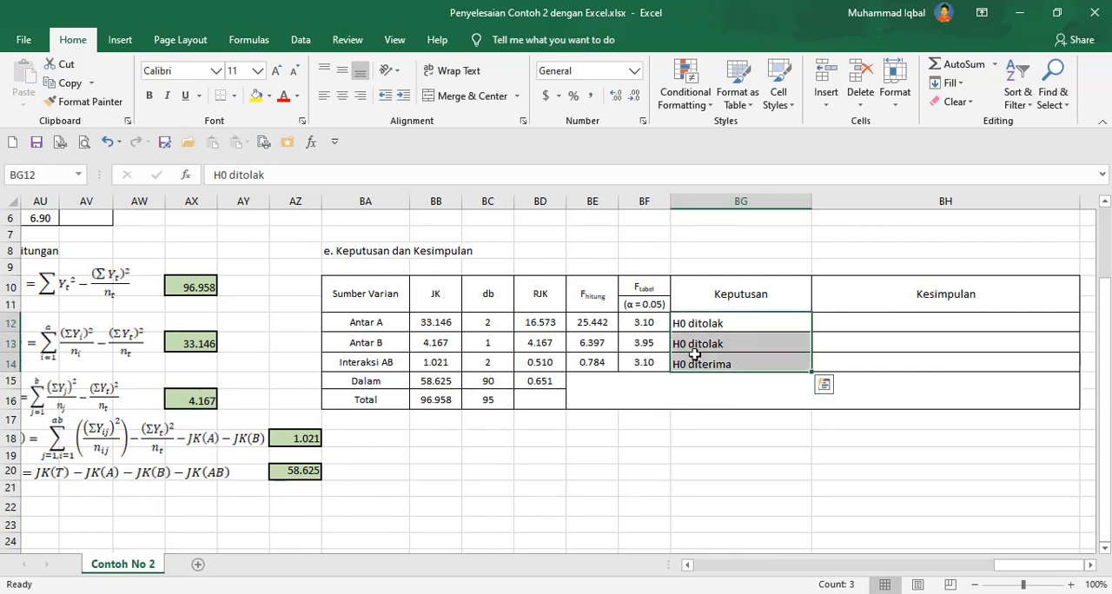
Start the Antar A conclusion in the Kesimpulan column with "Faktor A berpengaruh signifikan terhadap".
{"action": "left_click", "coordinate": [883, 322]}
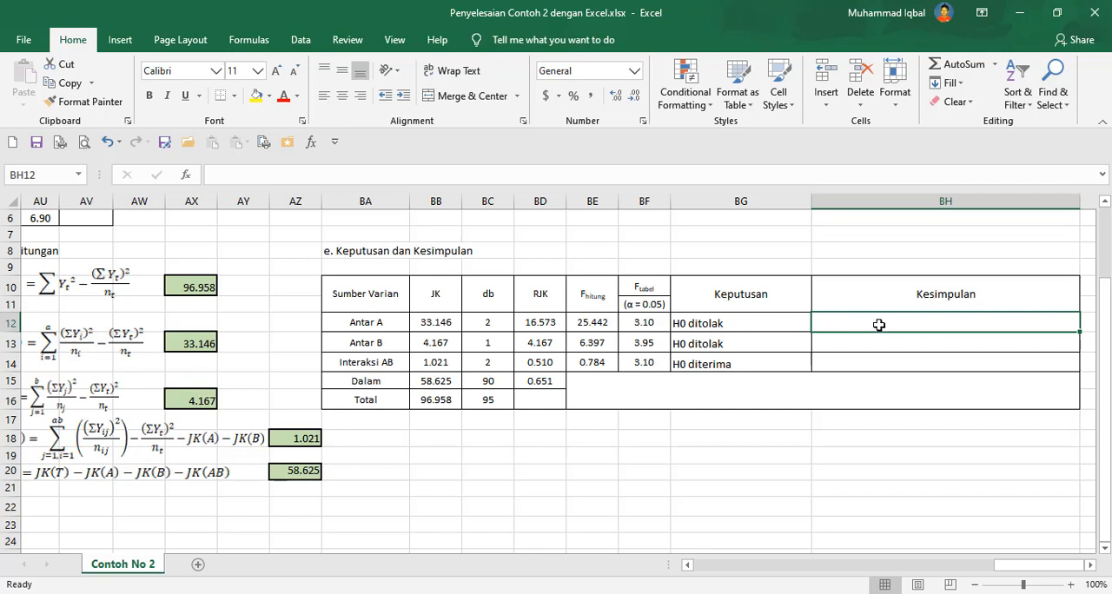
{"action": "type", "text": "Faktor "}
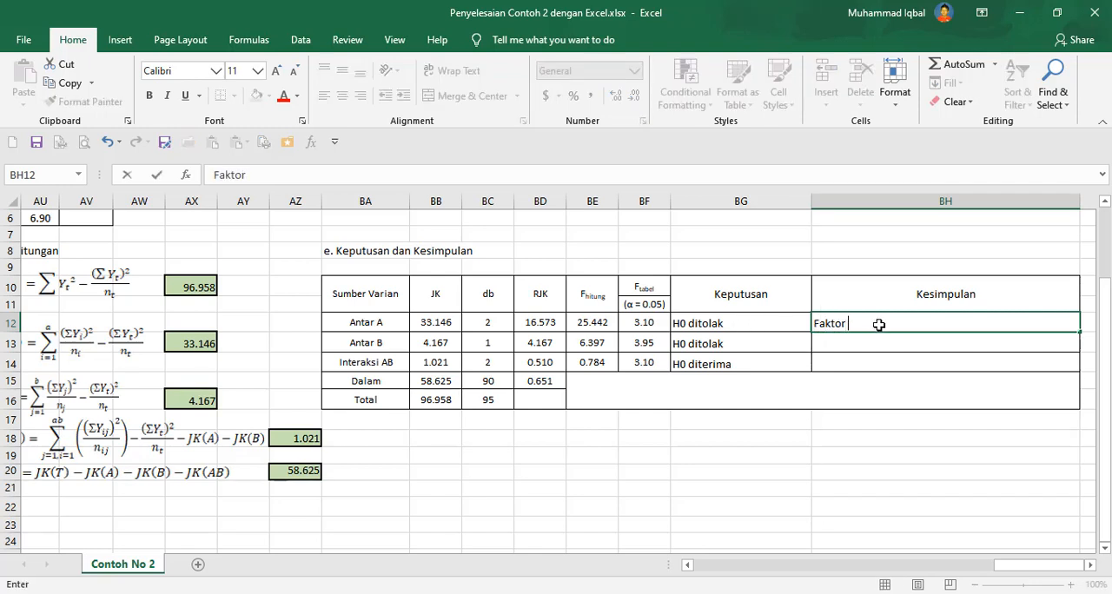
{"action": "type", "text": "A berpengaruh signi"}
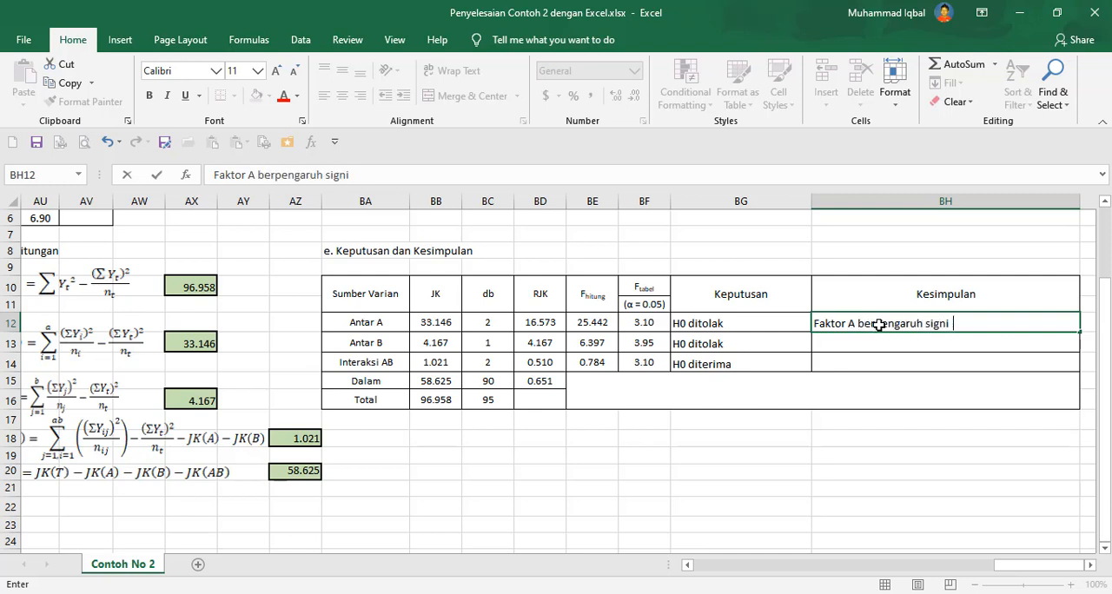
{"action": "type", "text": "fikan terhadap"}
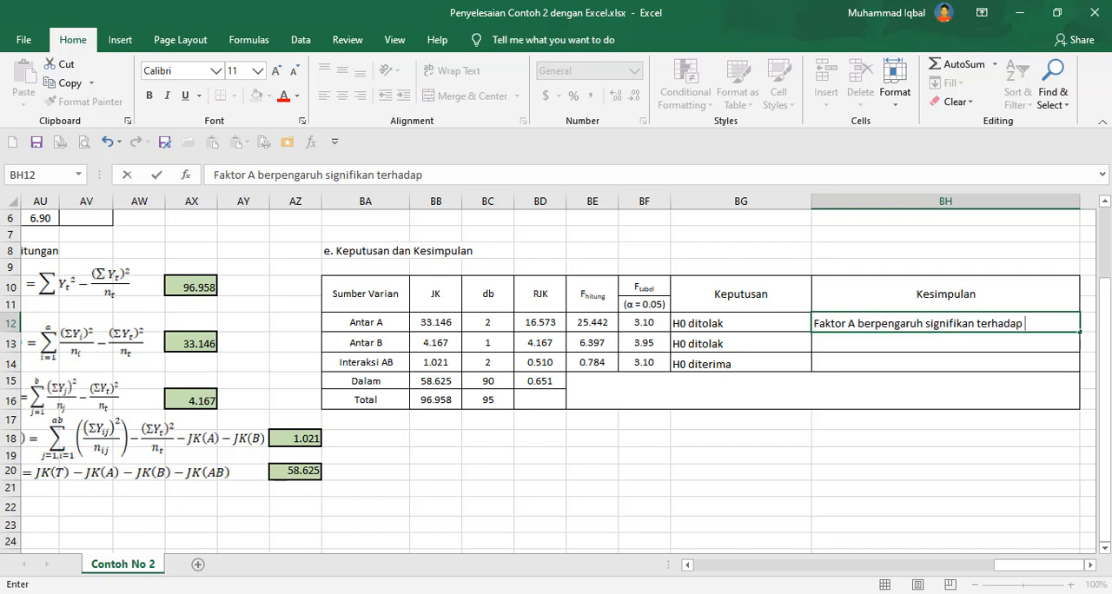
Check the PDF's decision and conclusion text for the hypotheses on factor A and factor B.
{"action": "key", "text": "alt+Tab"}
{"action": "scroll", "coordinate": [468, 352], "scroll_direction": "down", "scroll_amount": 10}
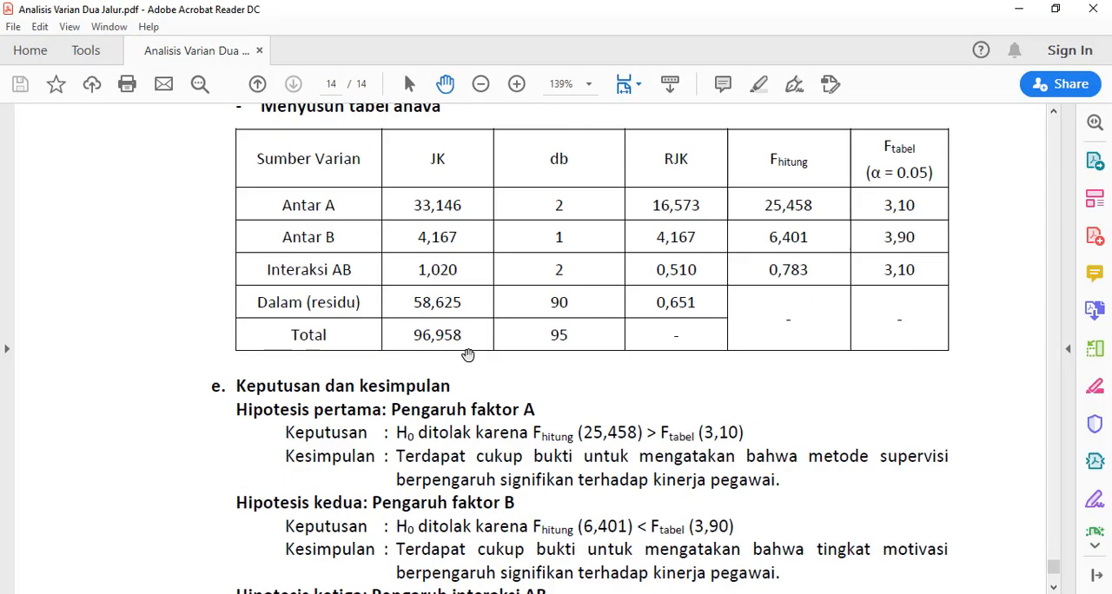
{"action": "scroll", "coordinate": [467, 352], "scroll_direction": "down", "scroll_amount": 1}
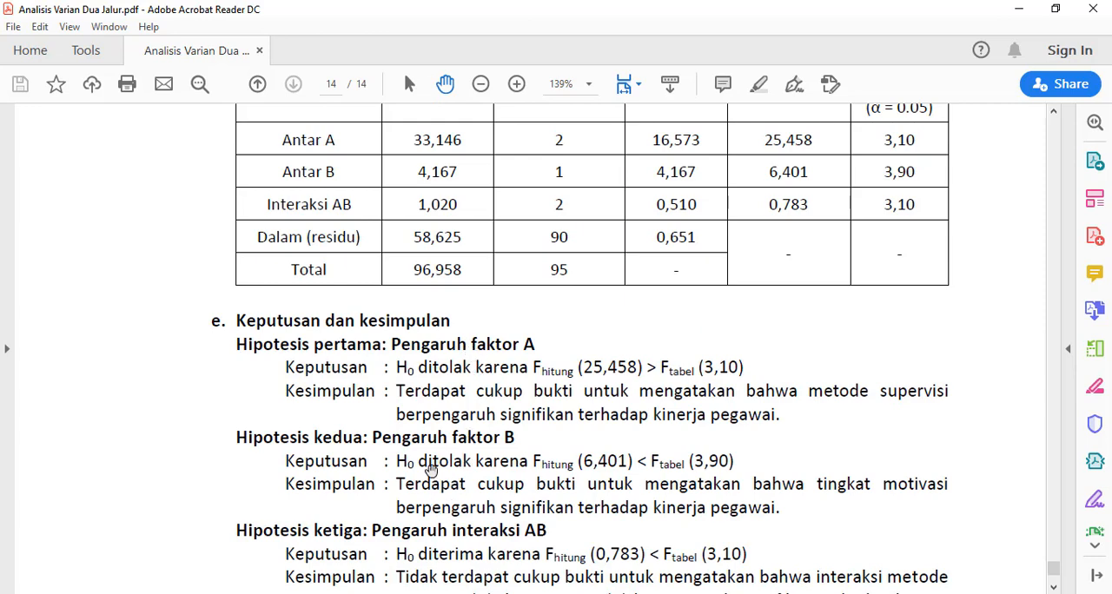
{"action": "left_click", "coordinate": [570, 593]}
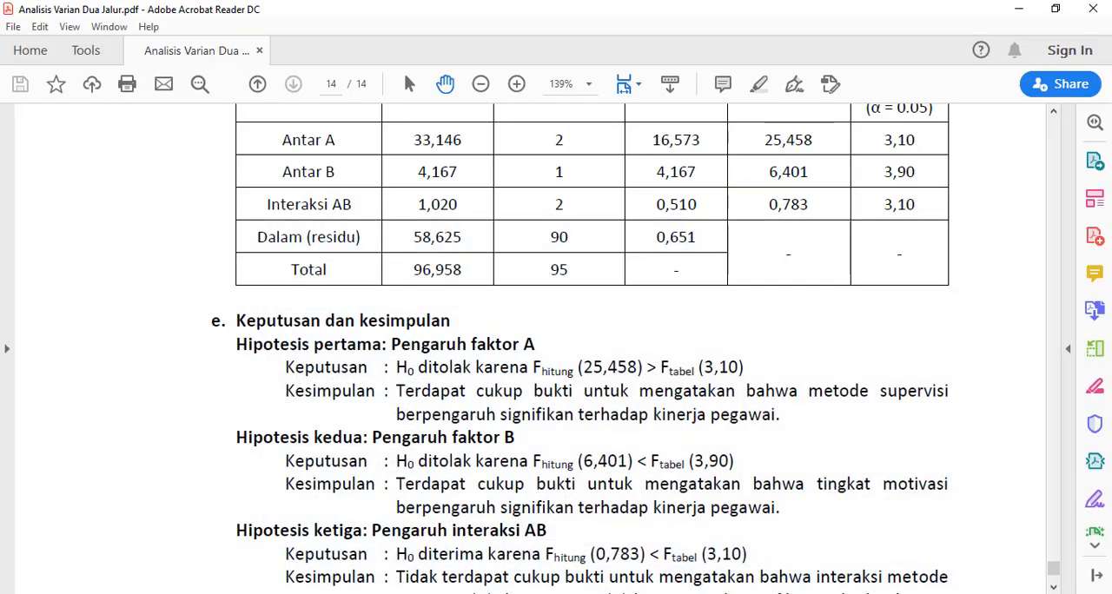
{"action": "key", "text": "alt+Tab"}
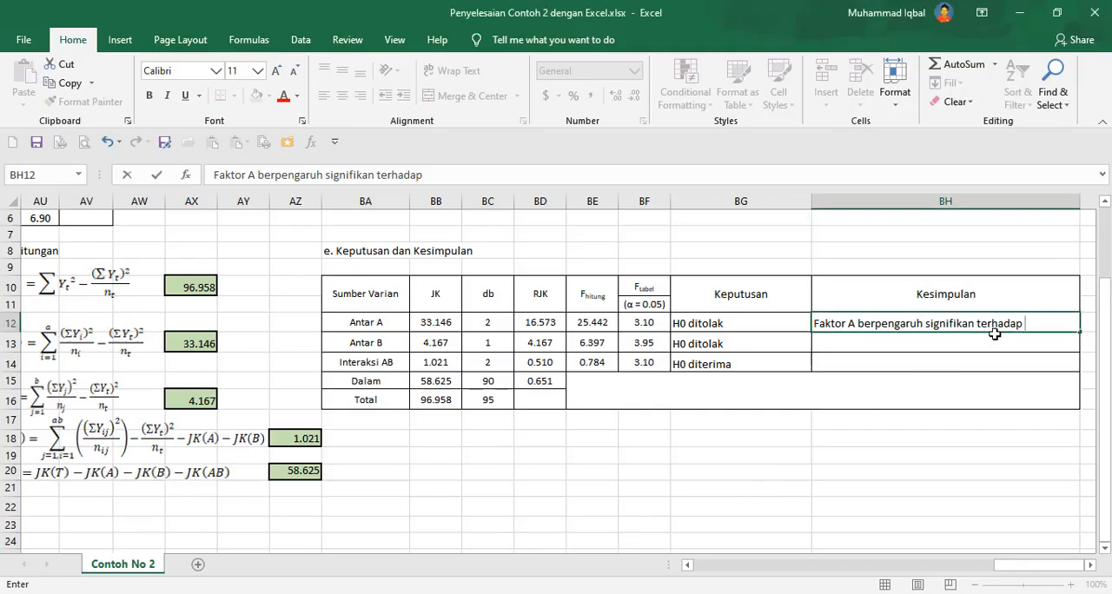
Reword the Antar A conclusion to "Metode supervisi berpengaruh signifikan terhadap kinerja".
{"action": "left_click", "coordinate": [1039, 321]}
{"action": "type", "text": "M"}
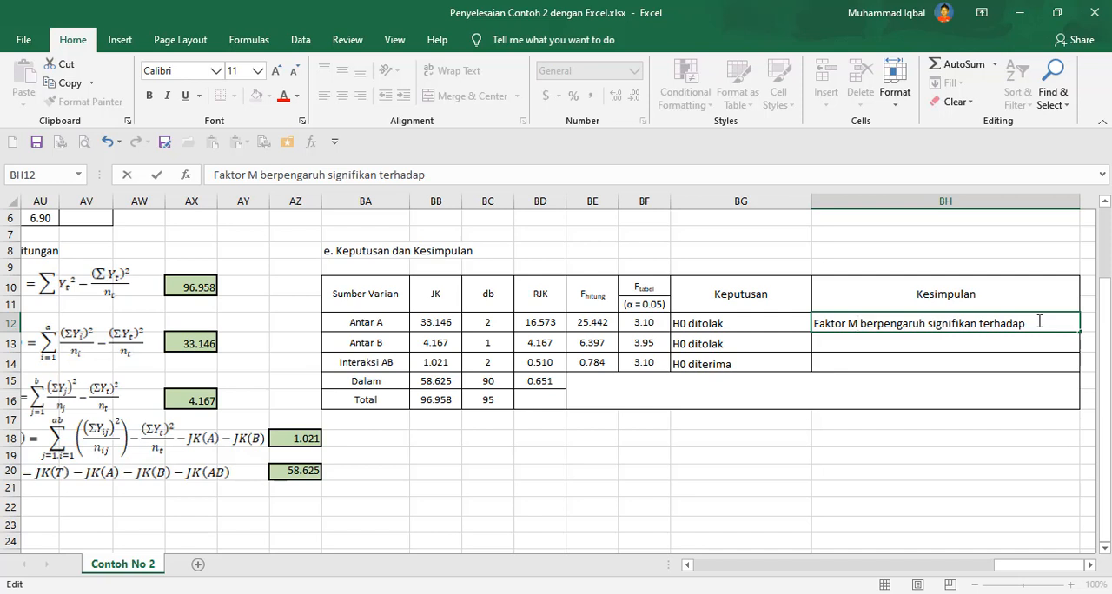
{"action": "key", "text": "ctrl+shift+Left"}
{"action": "key", "text": "ctrl+shift+Left"}
{"action": "type", "text": "Metode su"}
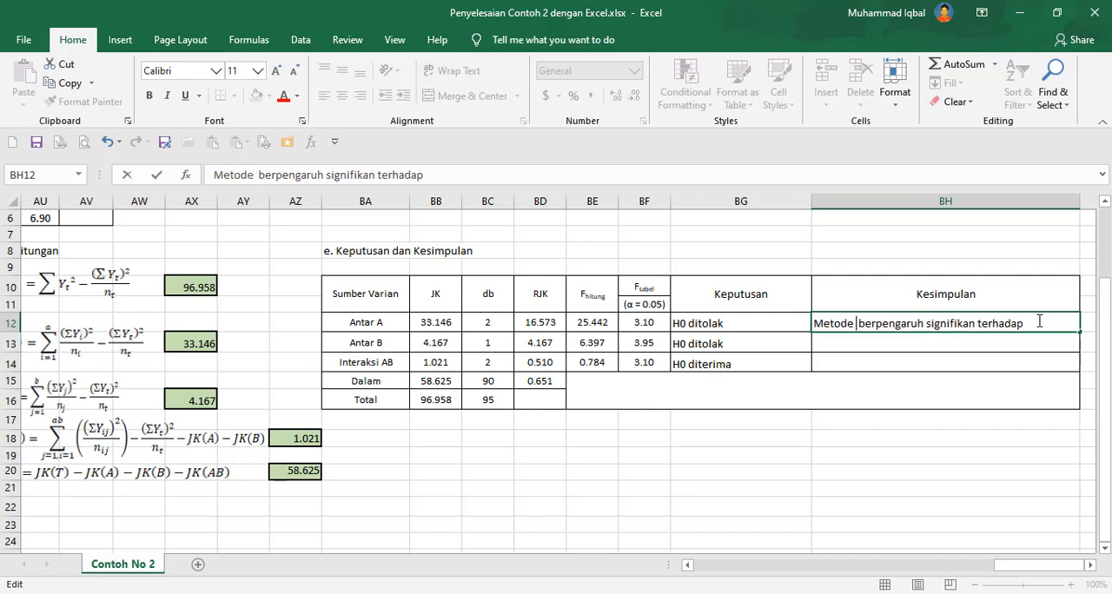
{"action": "type", "text": "pervisi"}
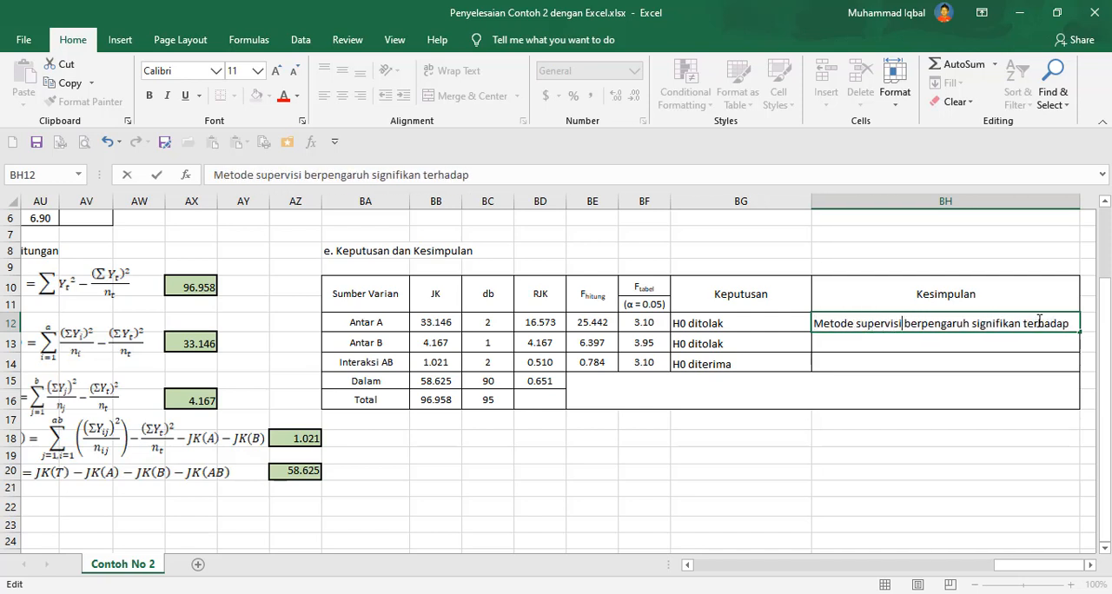
{"action": "type", "text": "kinerja"}
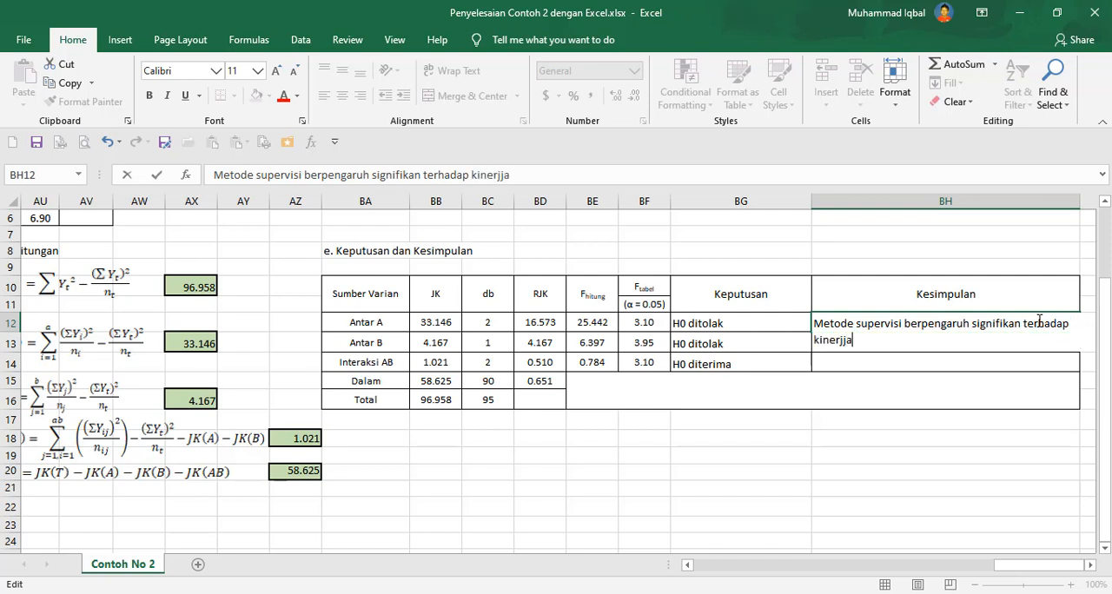
{"action": "key", "text": "Return"}
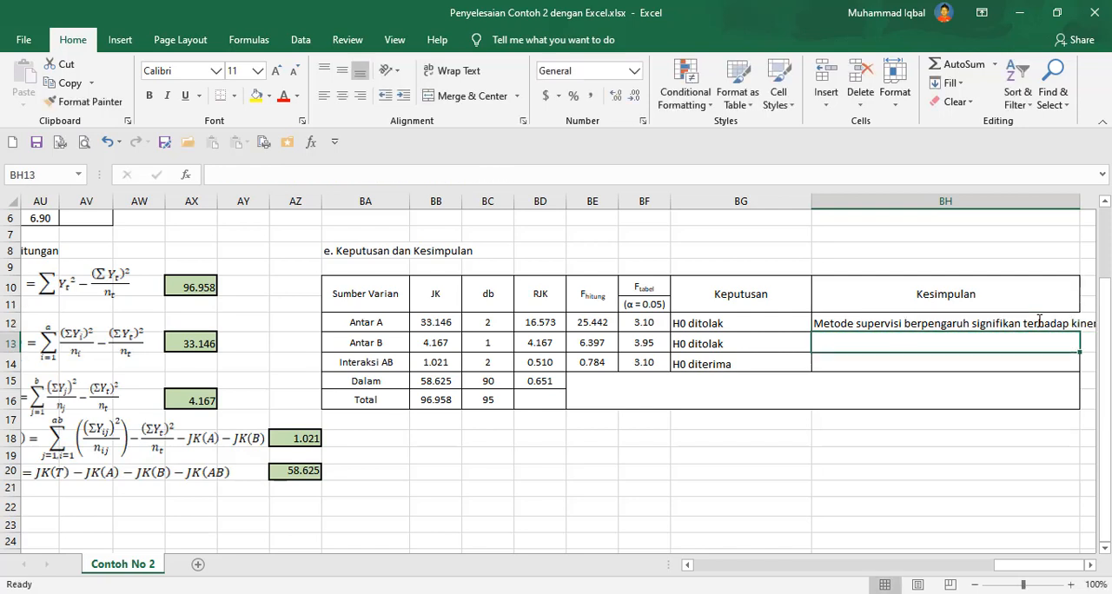
Enter the Antar B conclusion "Motivasi berpengaruh signifikan terhadap kinerja".
{"action": "scroll", "coordinate": [1039, 321], "scroll_direction": "right", "scroll_amount": 2}
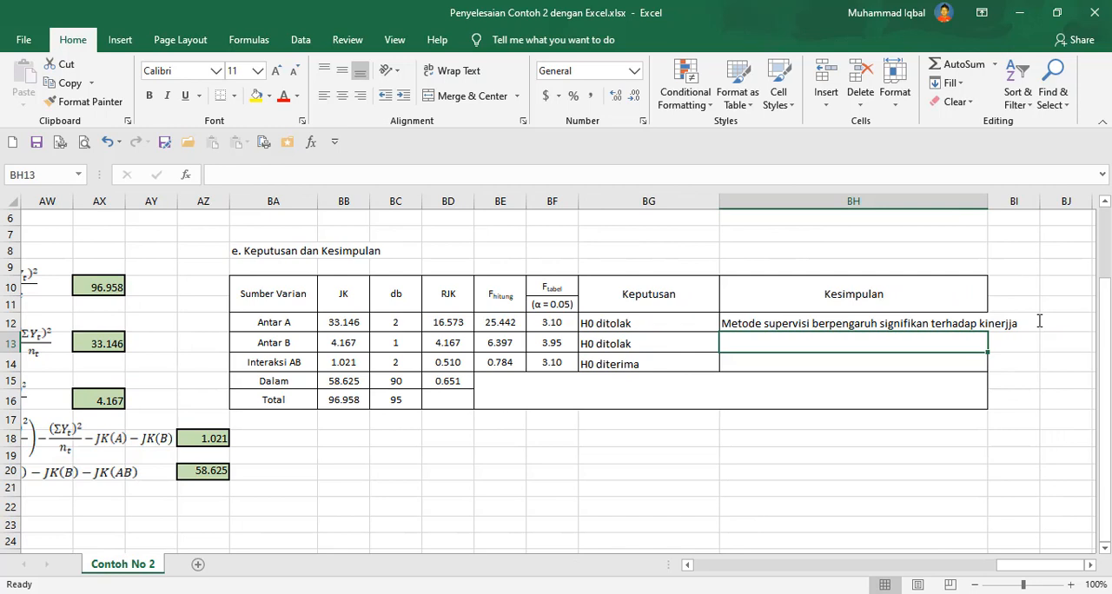
{"action": "type", "text": "Motivasi berp"}
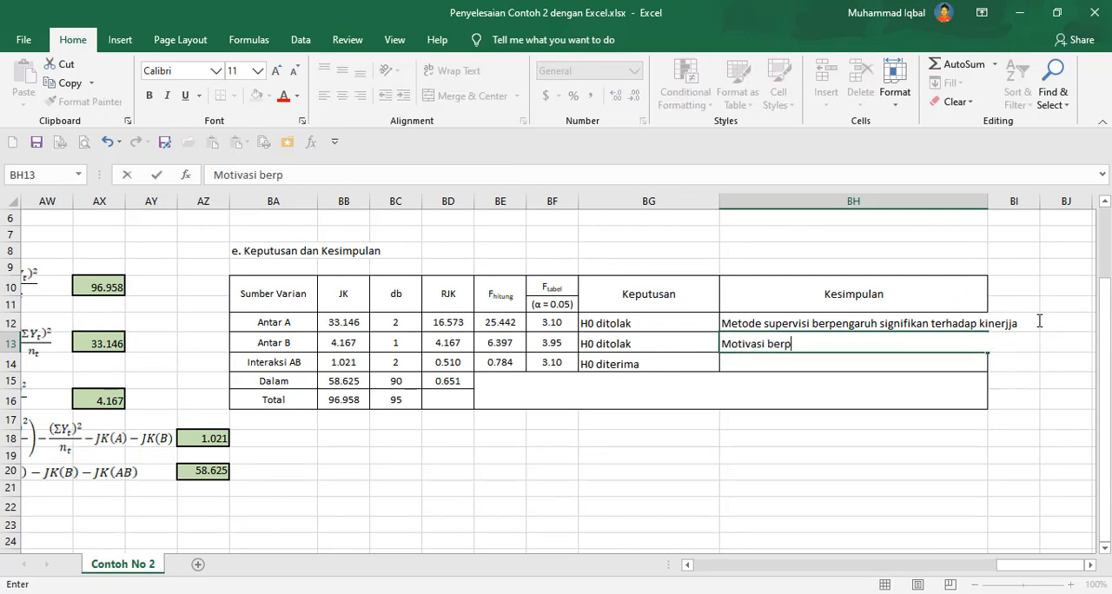
{"action": "type", "text": "engaruh si"}
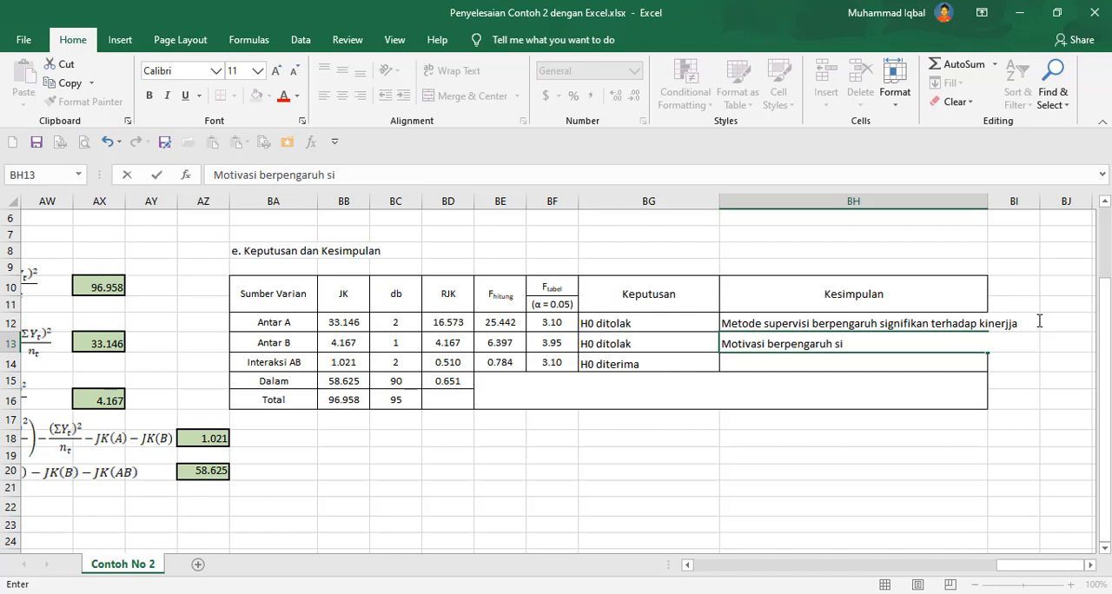
{"action": "type", "text": "gnifikan terhadap kinerja"}
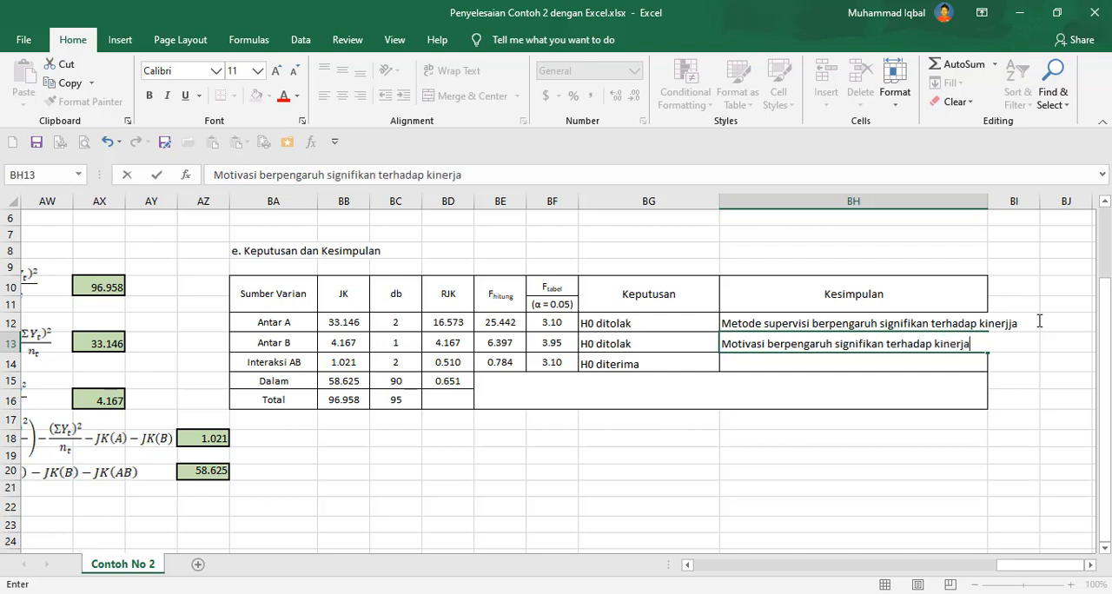
{"action": "key", "text": "Return"}
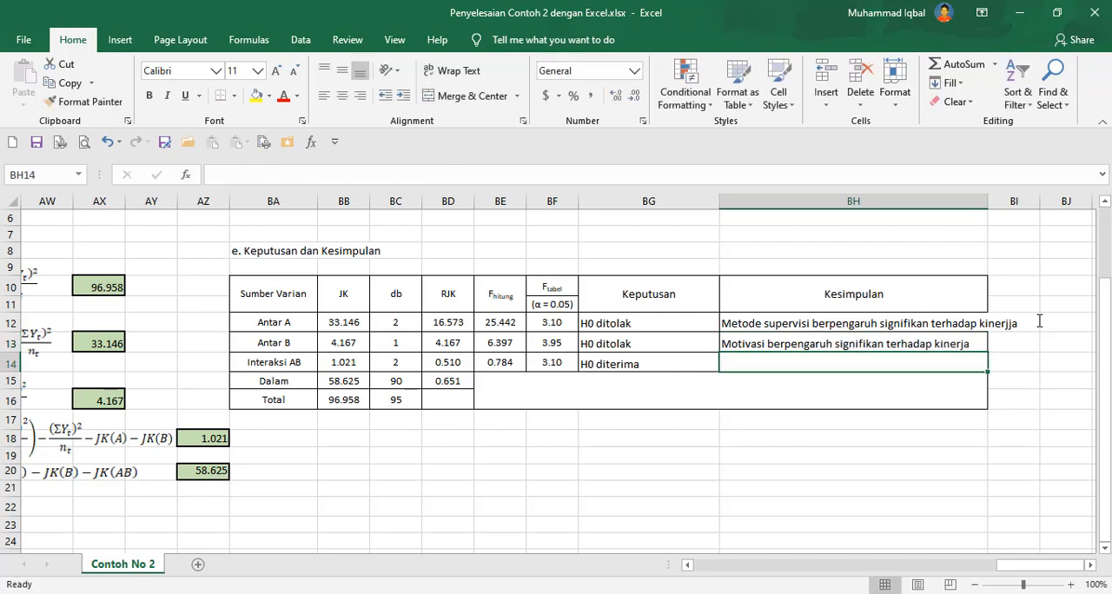
Enter the Interaksi AB conclusion "Interaksi metode supervisi dan motivasi tidak berpengaruh signifikan terhadap kinerja".
{"action": "type", "text": "Interaksi "}
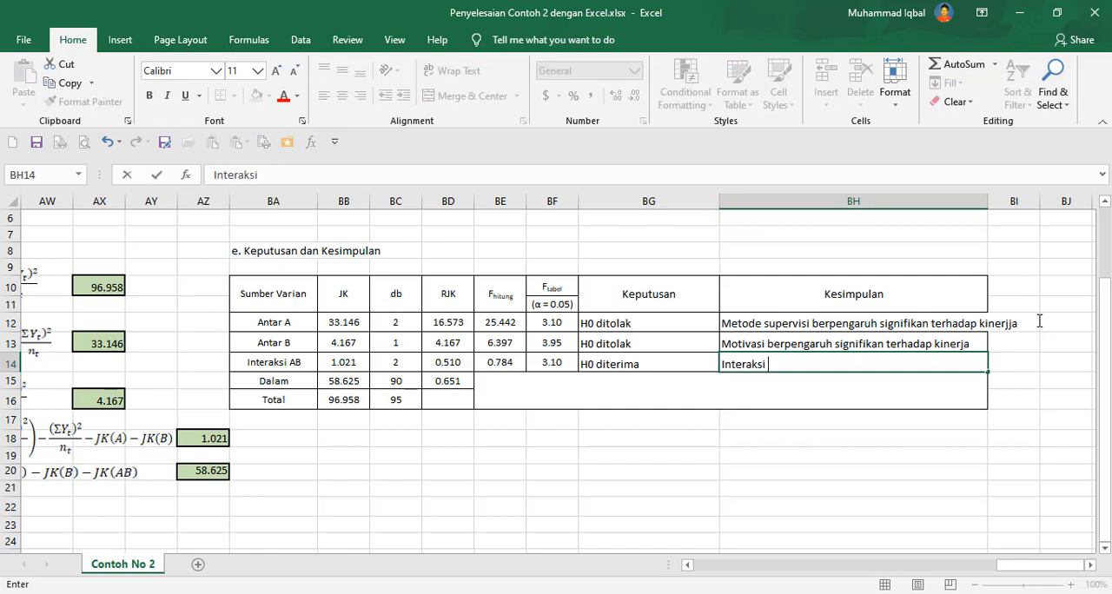
{"action": "type", "text": "metode"}
{"action": "type", "text": "su"}
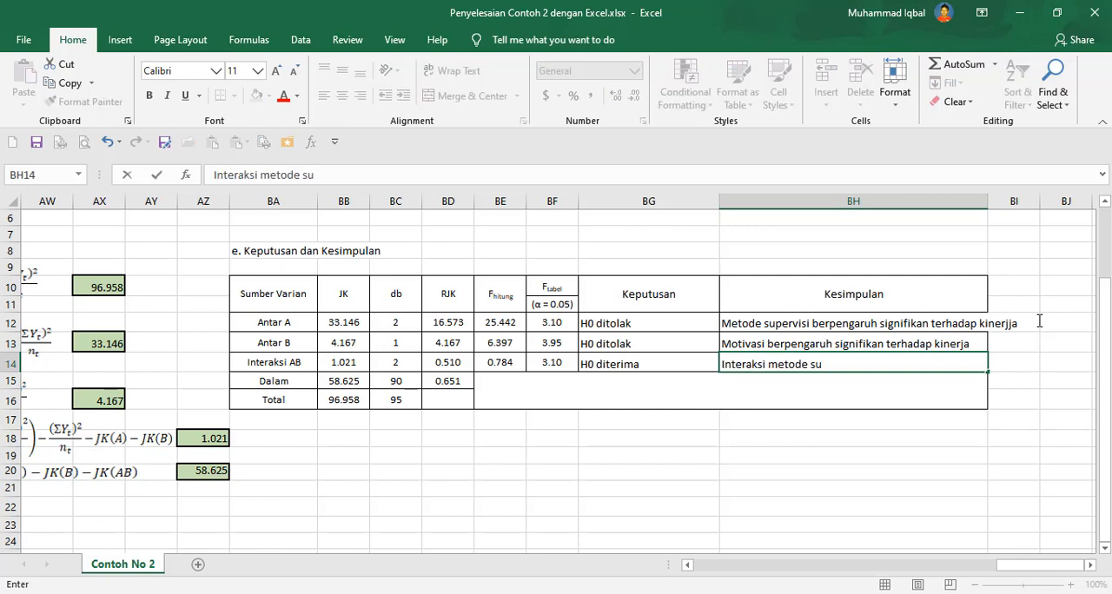
{"action": "type", "text": "pervisi dan moti"}
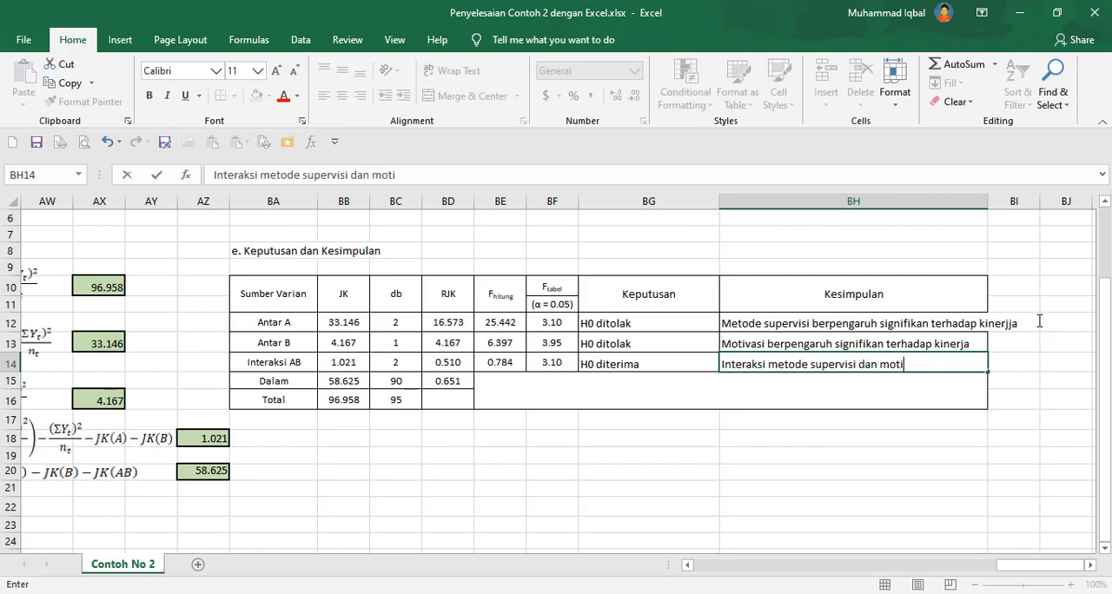
{"action": "type", "text": "vasi tidak berp"}
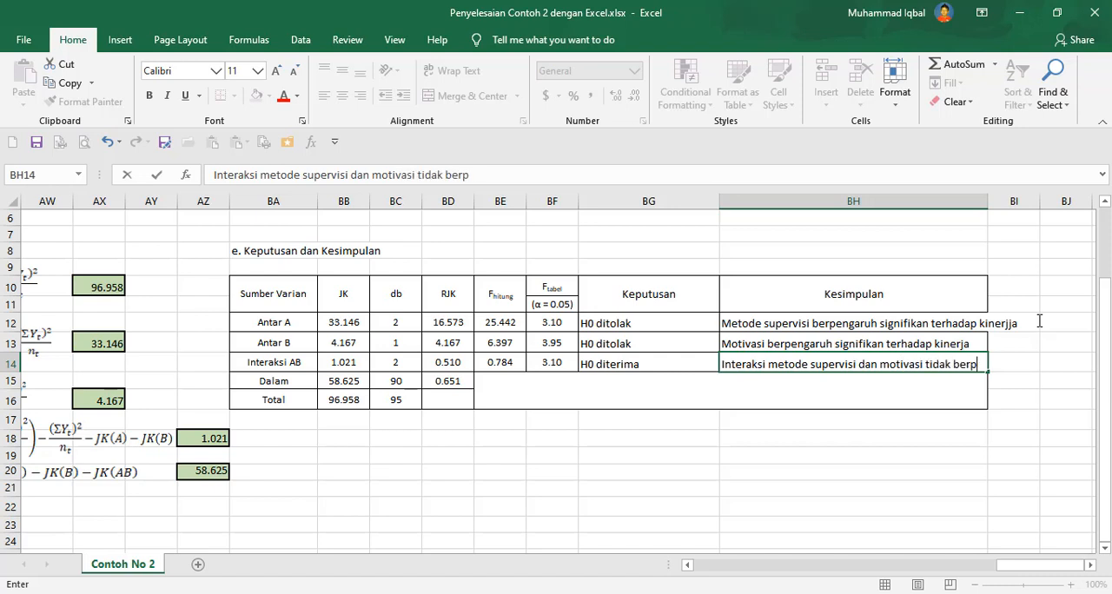
{"action": "type", "text": "engaruh signifikan teh"}
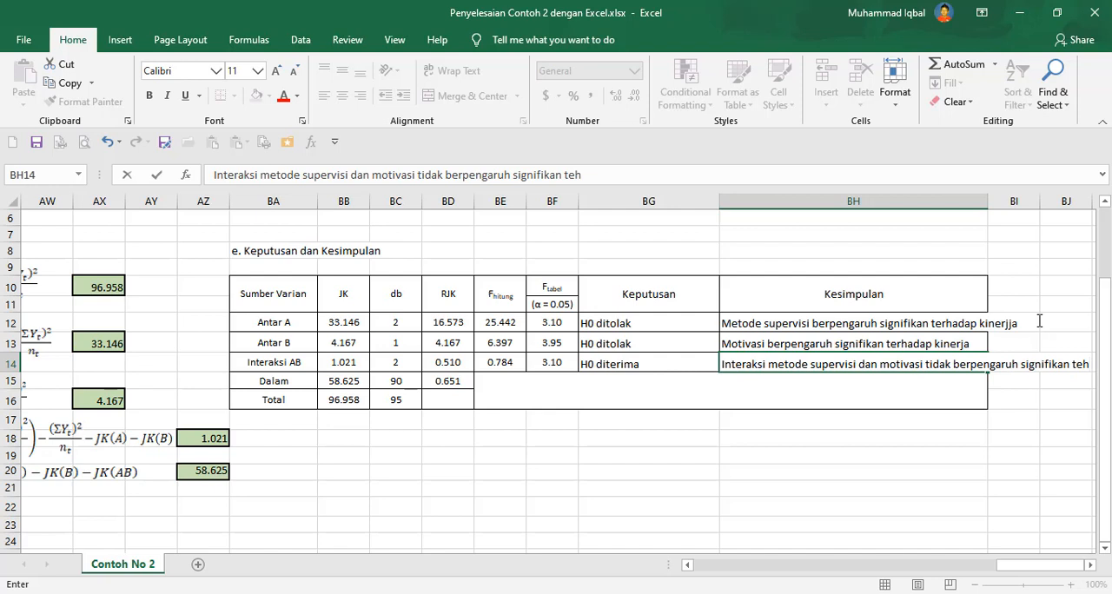
{"action": "key", "text": "BackSpace"}
{"action": "type", "text": "rhadap kinerja"}
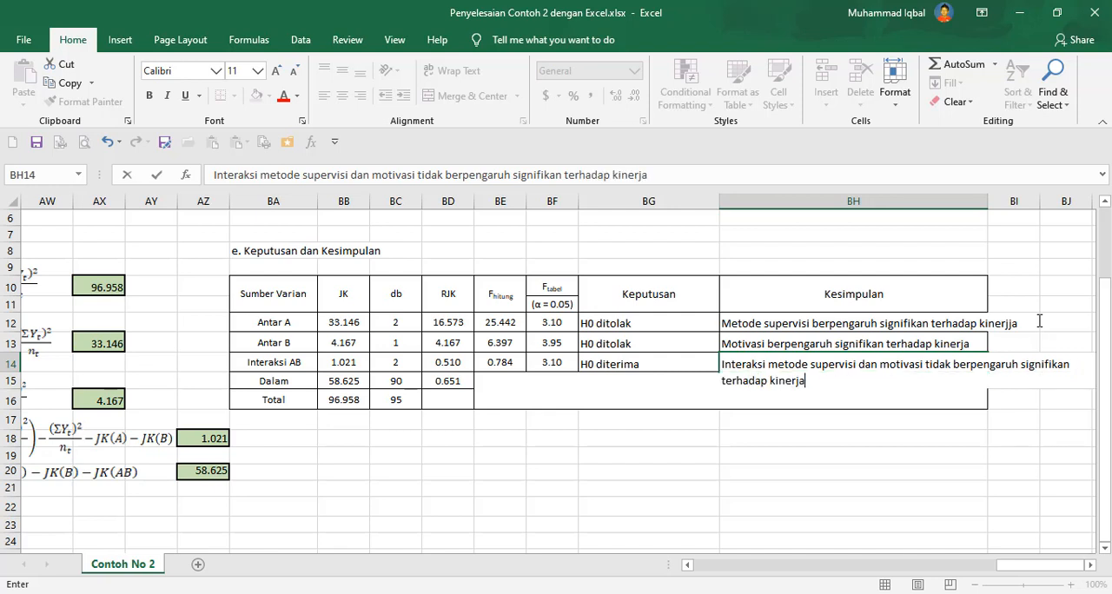
{"action": "key", "text": "Return"}
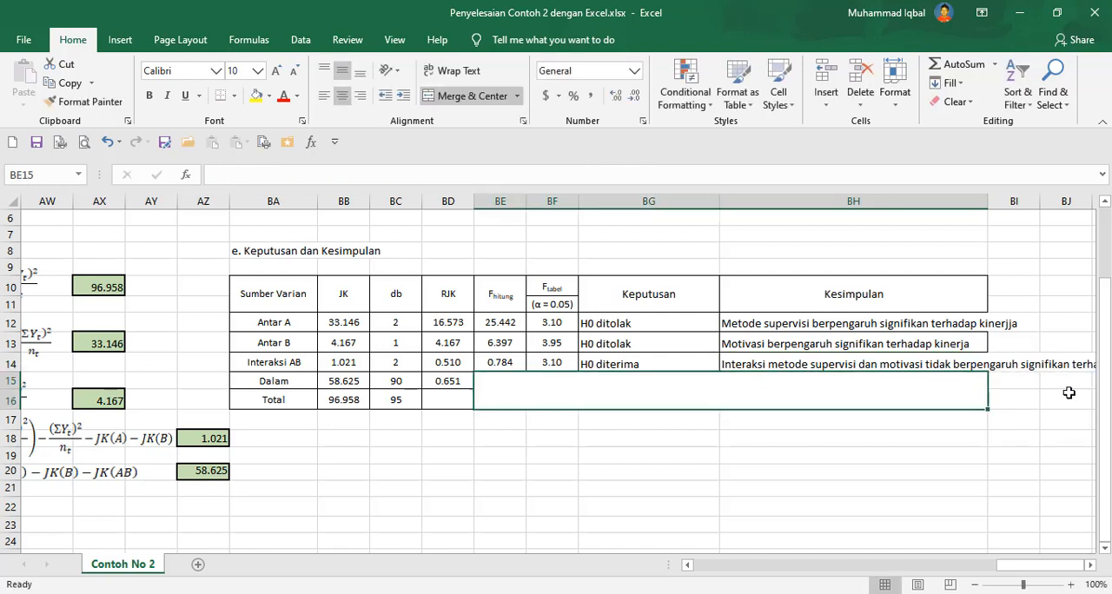
{"action": "left_click", "coordinate": [1091, 564]}
{"action": "left_click", "coordinate": [1091, 565]}
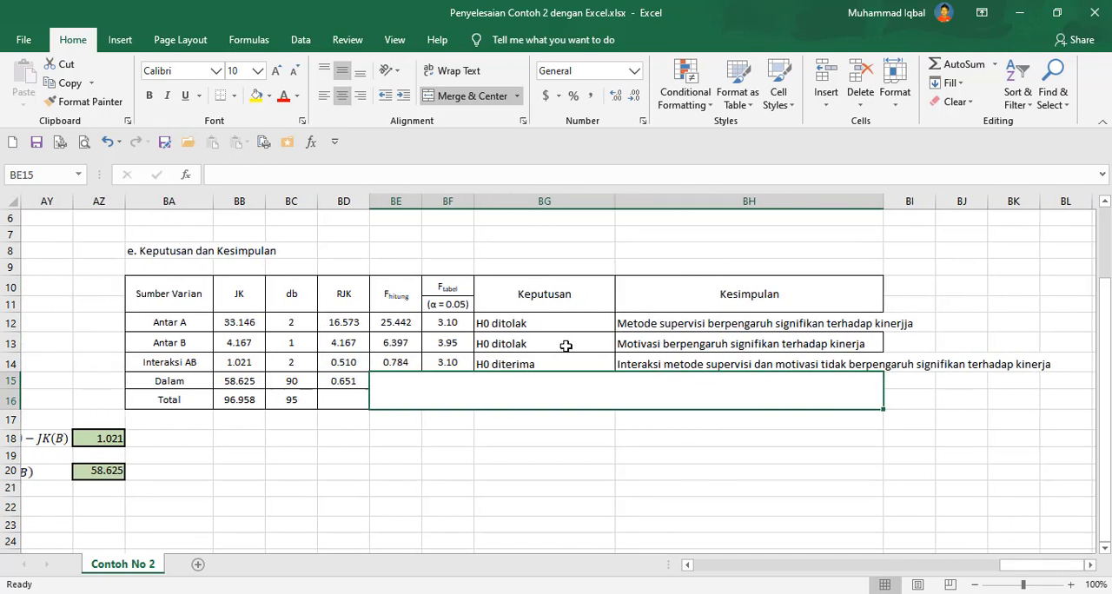